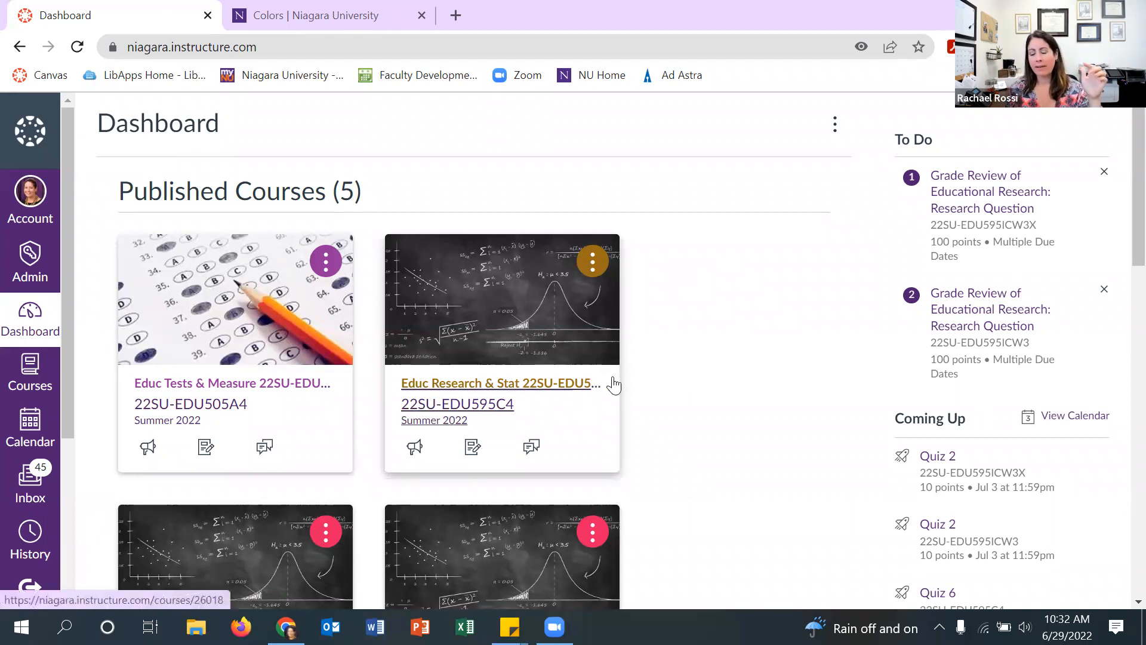
- Open the published sandbox course from the dashboard and go to its list of pages
scroll(806, 415, "down", 3)
scroll(832, 418, "down", 5)
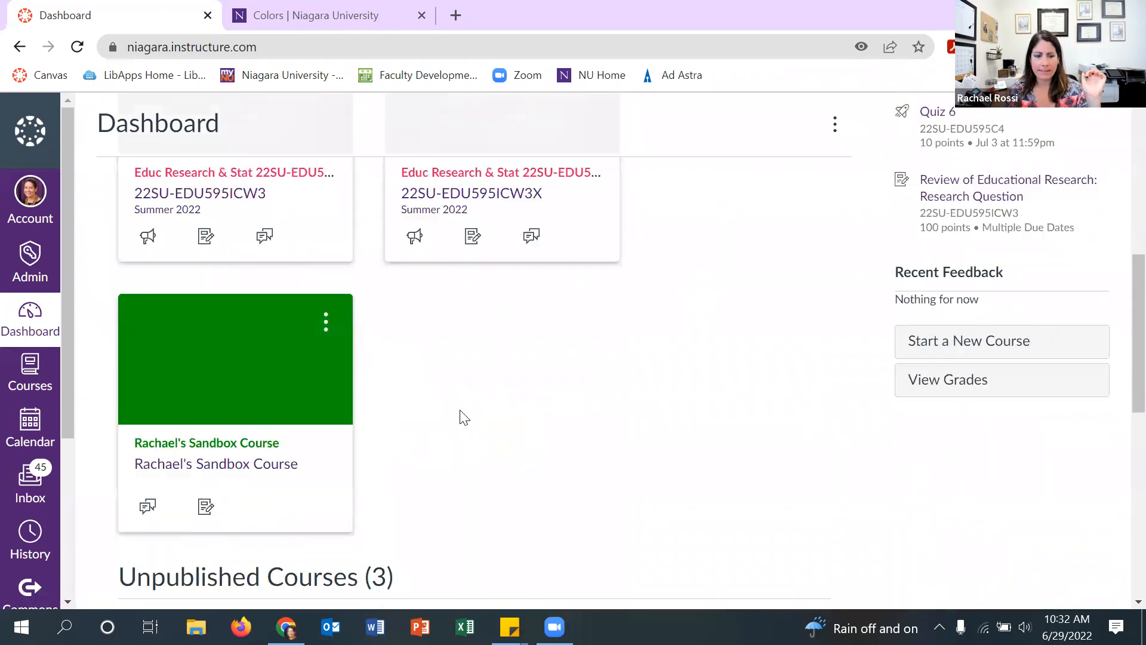
left_click(292, 409)
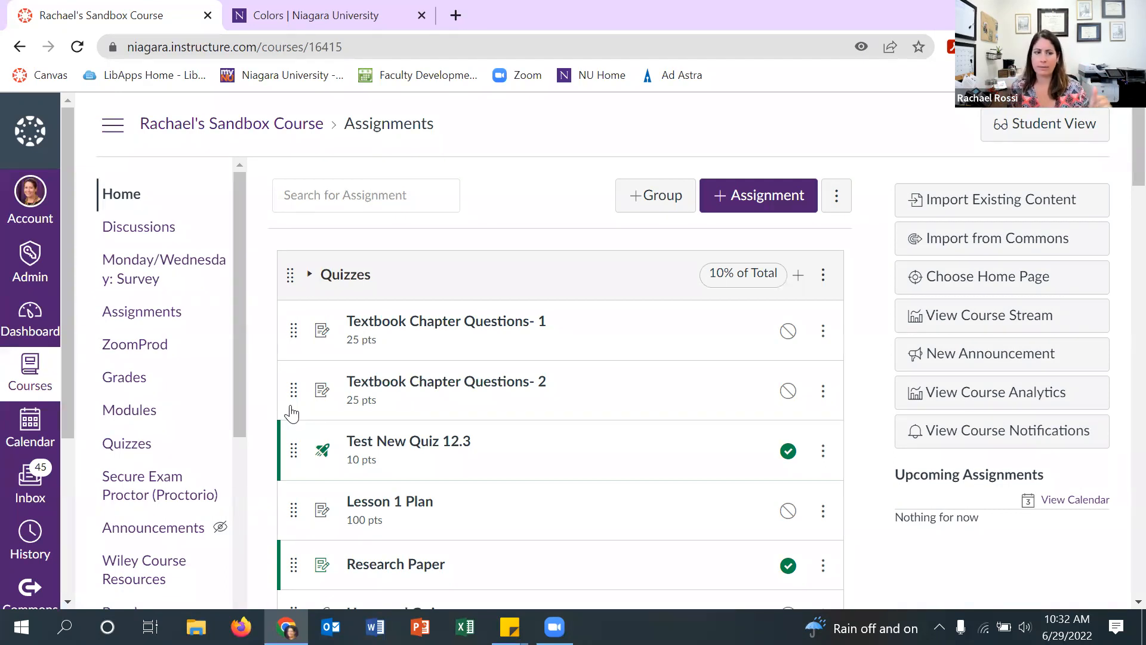
left_click(234, 332)
left_click_drag(234, 332, 221, 572)
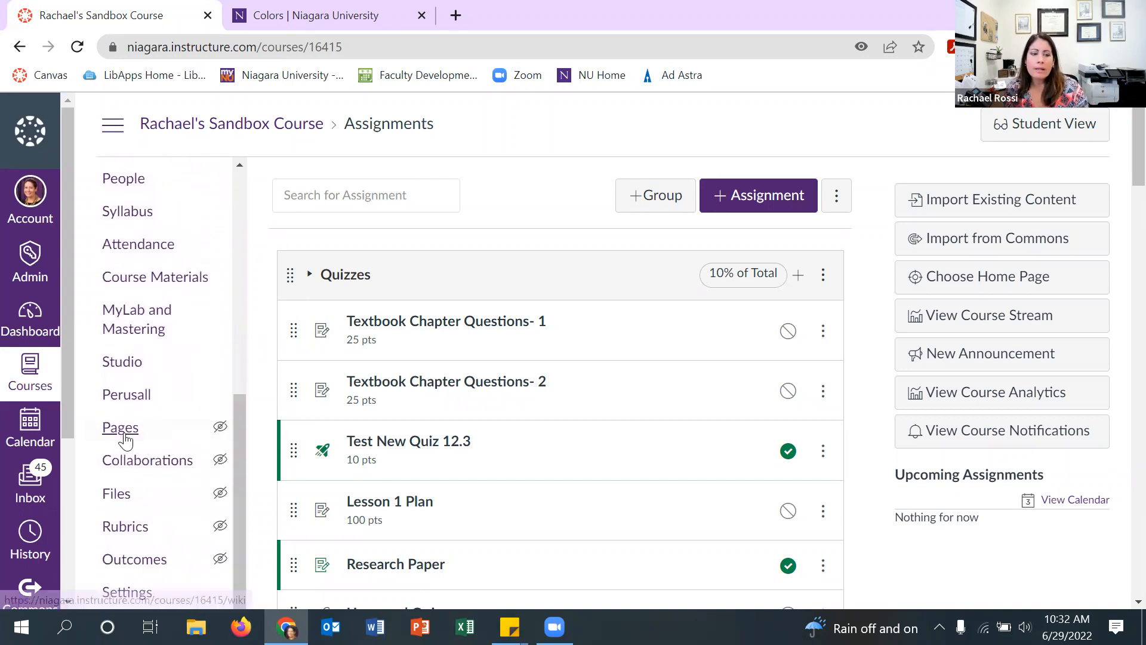
left_click(114, 436)
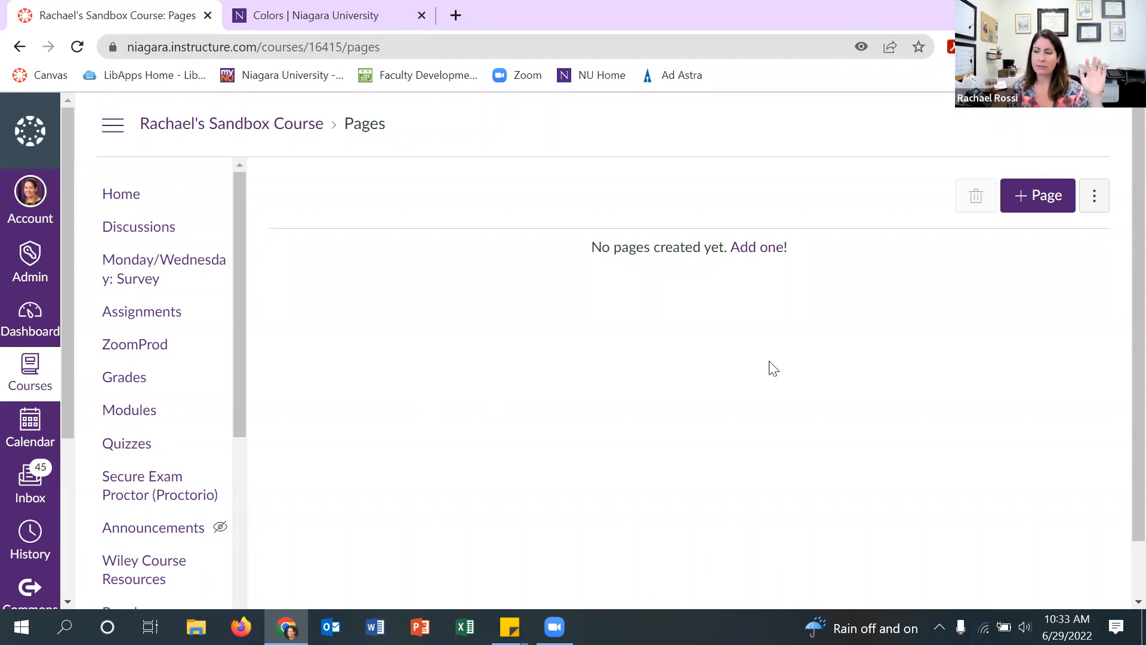
- Create a new course page titled "Weimaraners" and place the cursor in its empty body
left_click(1044, 209)
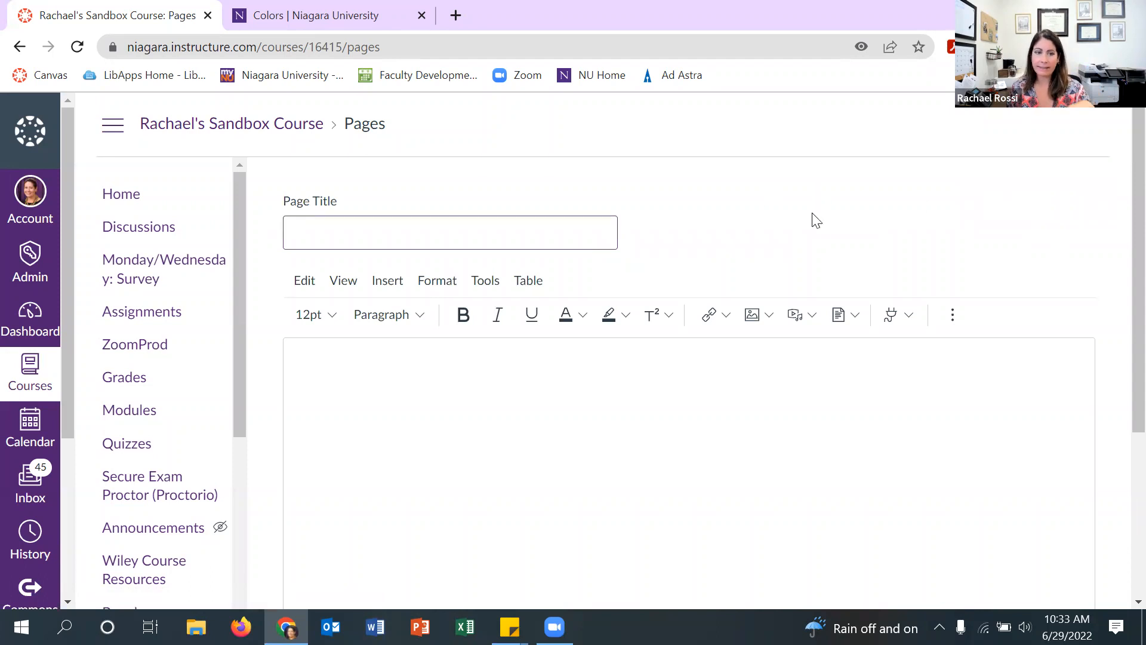
type("Weima")
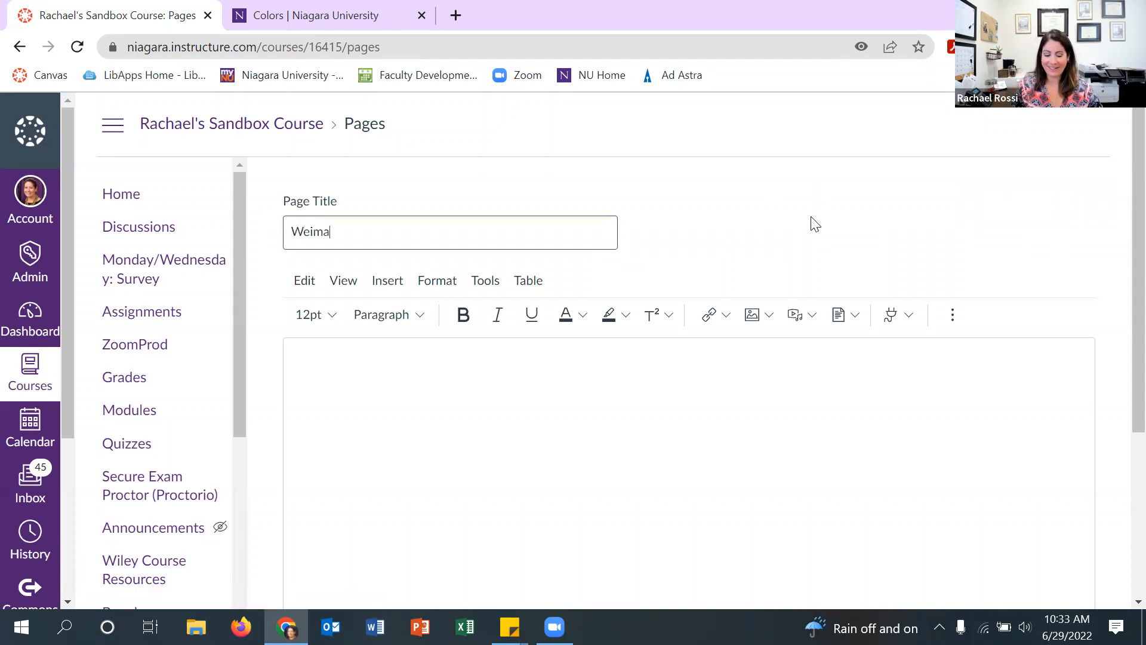
type("raners")
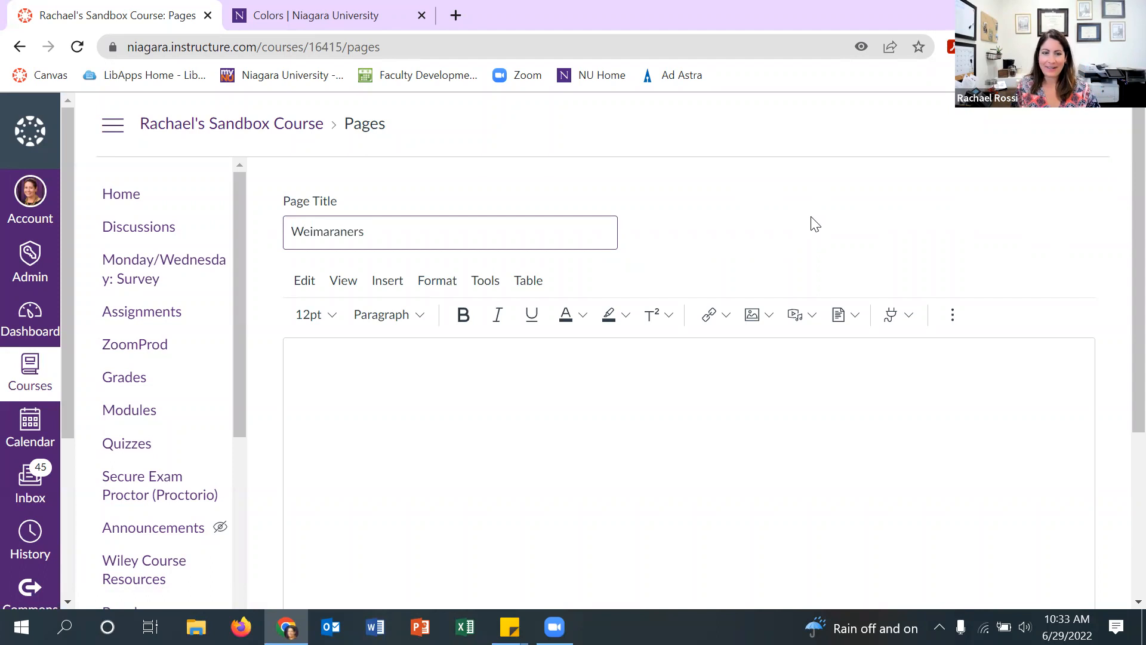
left_click(646, 469)
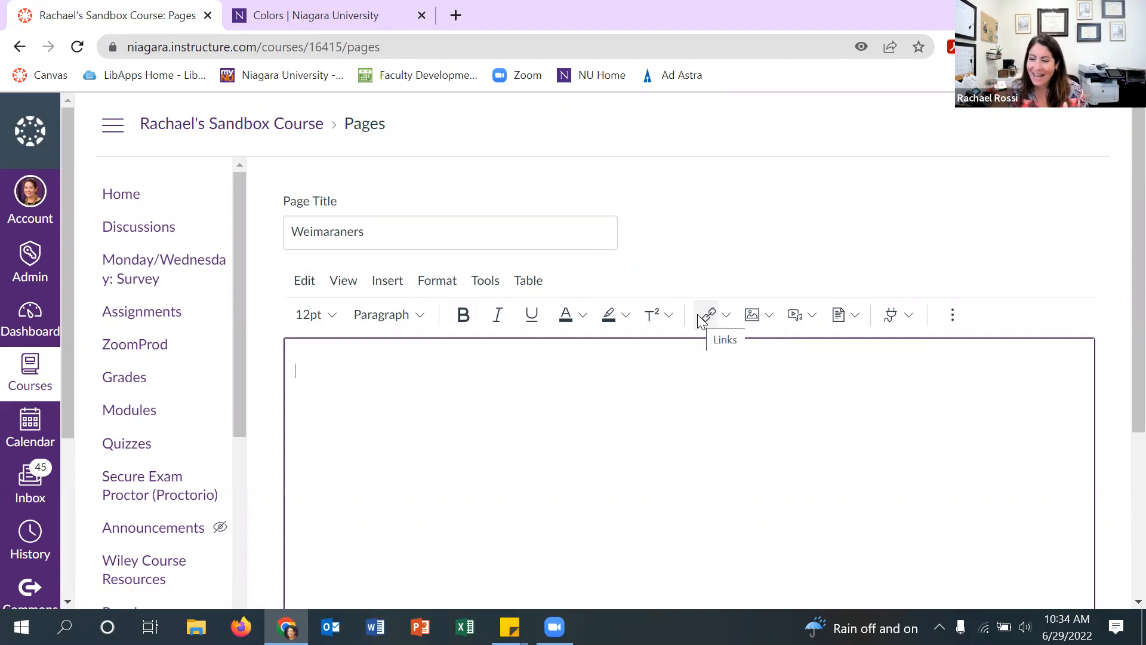
left_click(395, 289)
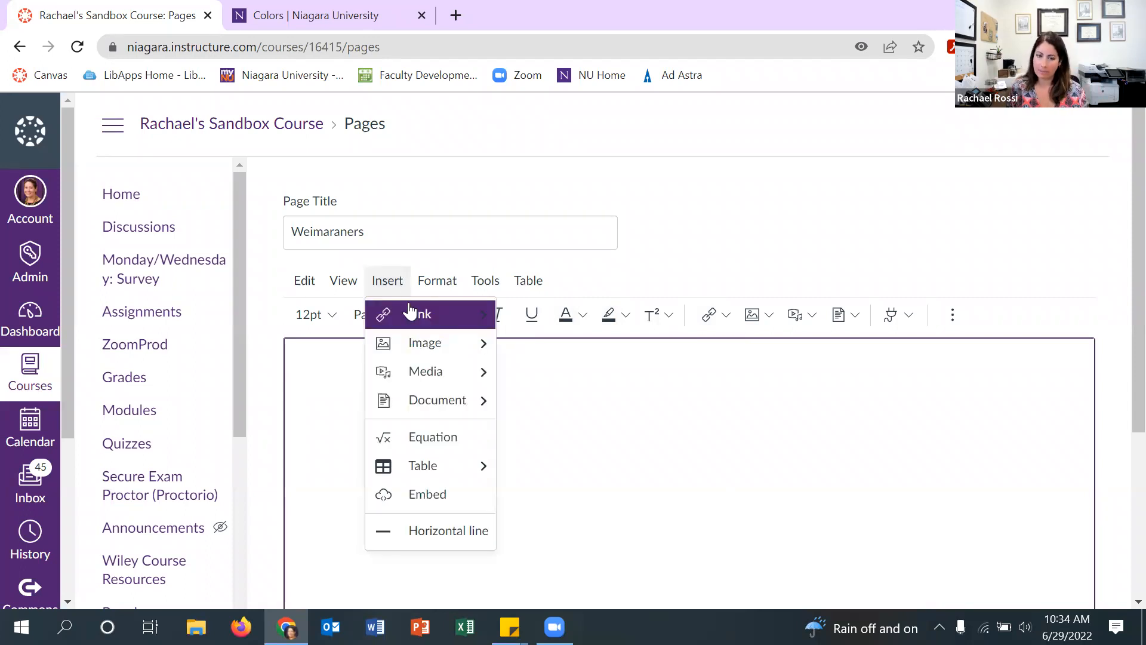
mouse_move(422, 348)
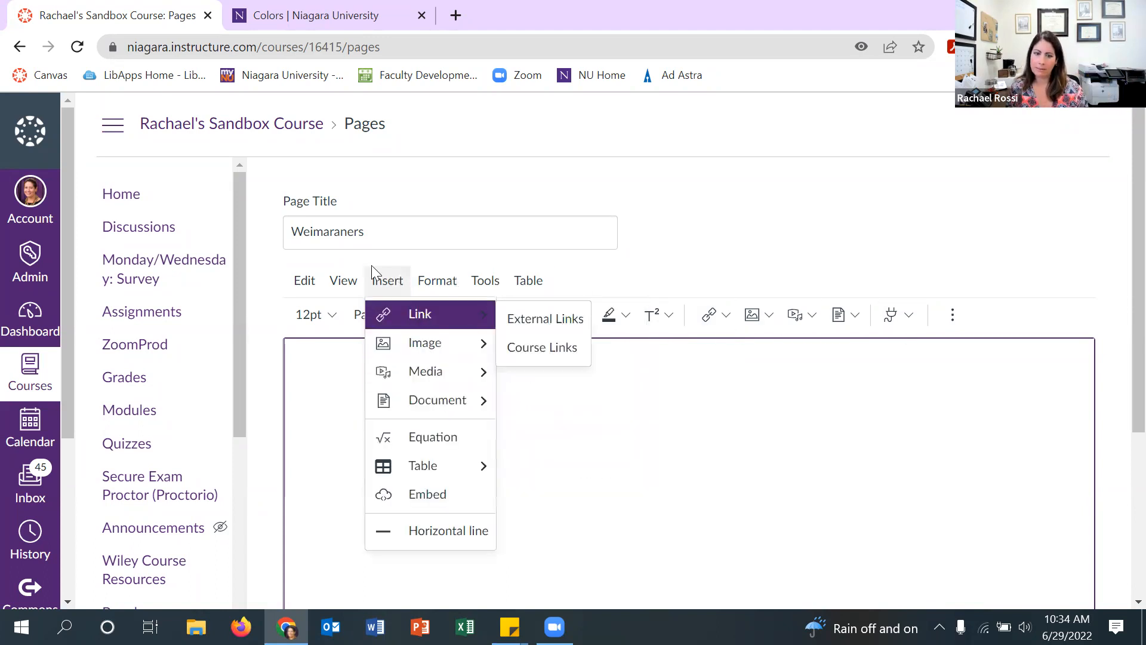
mouse_move(500, 294)
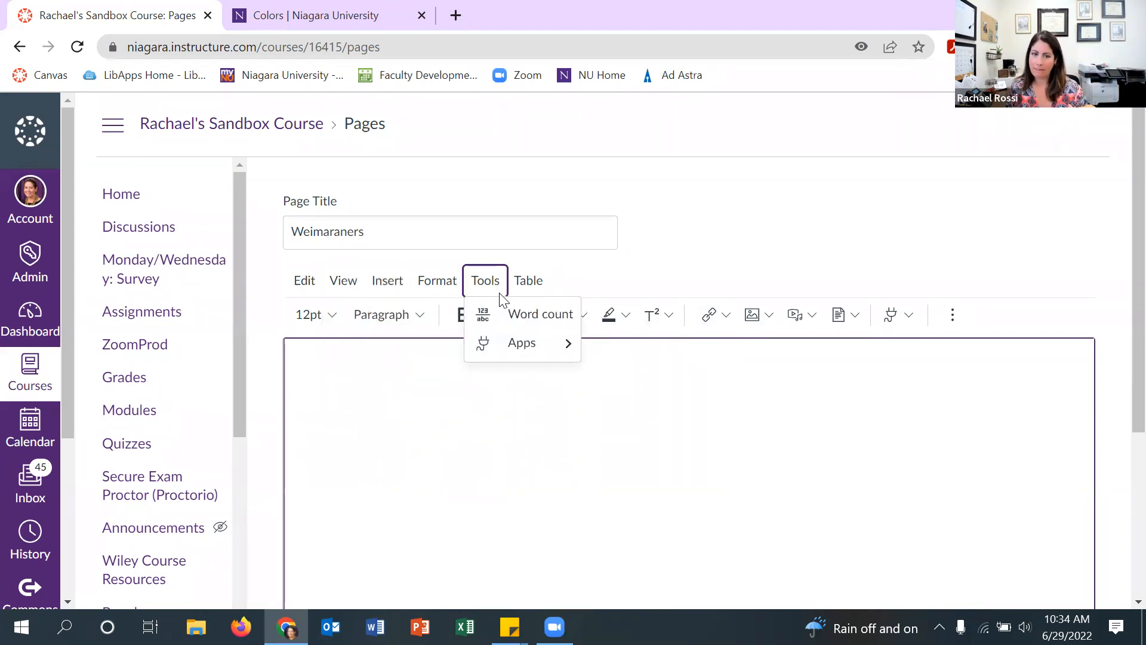
left_click(710, 242)
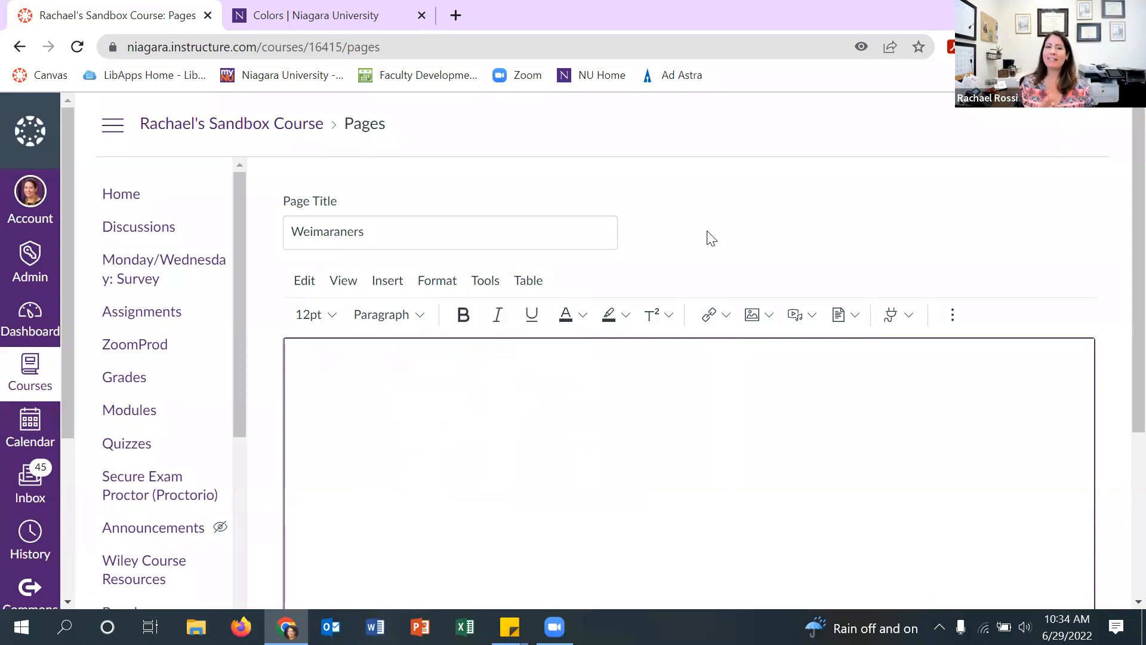
- Review the choices for which users are allowed to edit the page
scroll(698, 232, "down", 3)
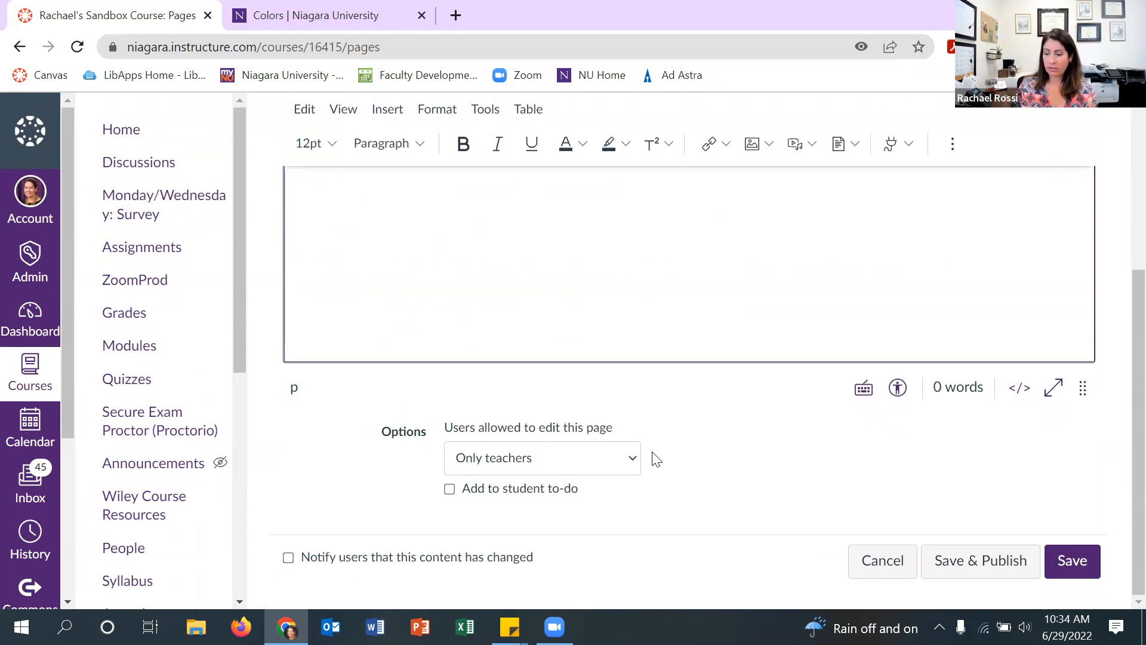
left_click(608, 460)
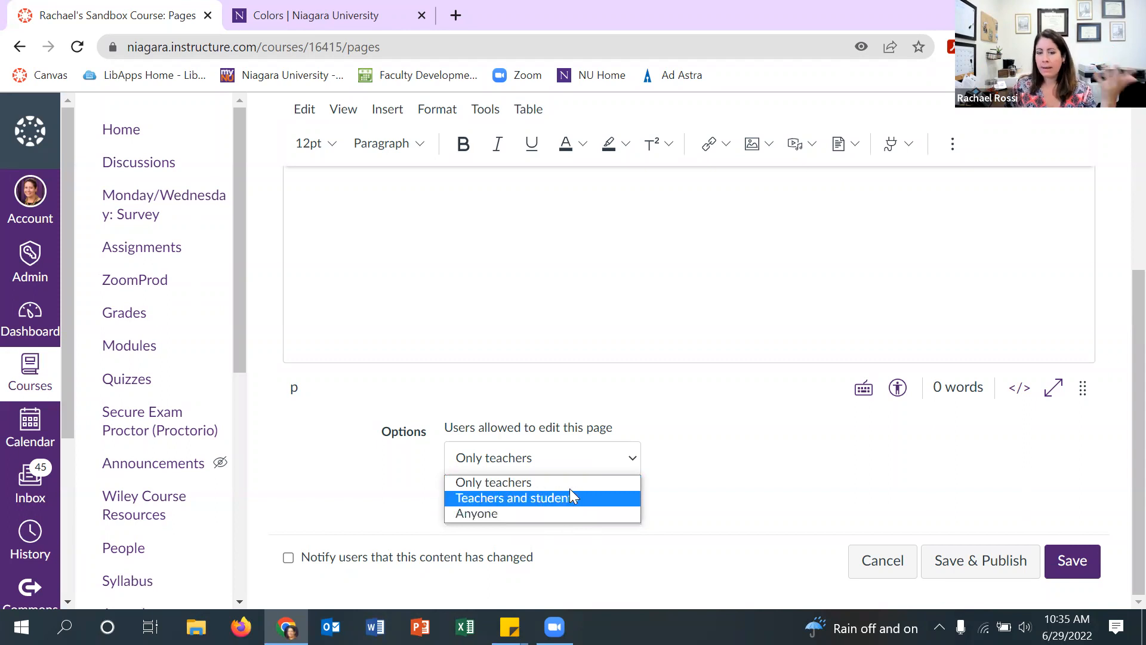
left_click(733, 499)
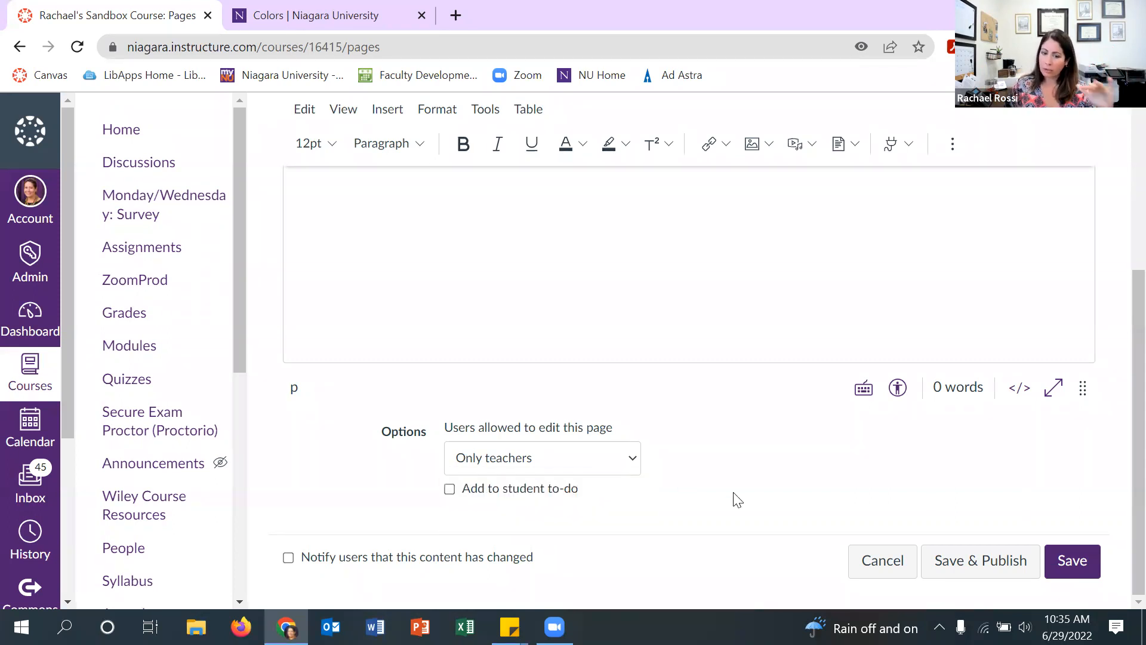
scroll(746, 478, "up", 1)
scroll(746, 478, "down", 1)
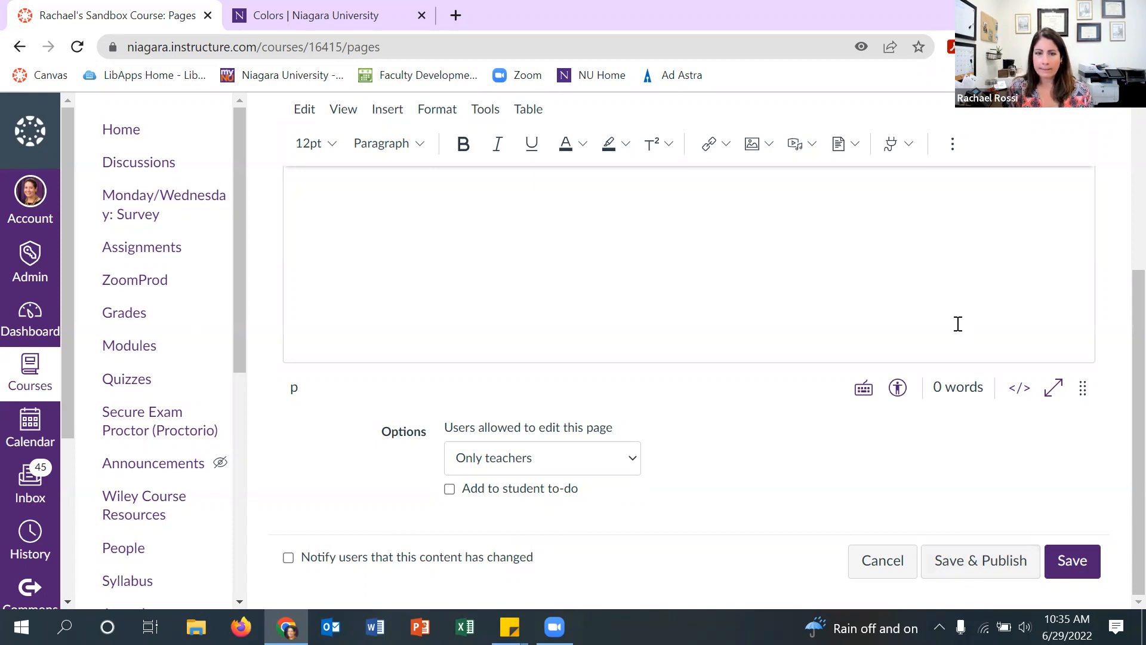
scroll(650, 415, "up", 3)
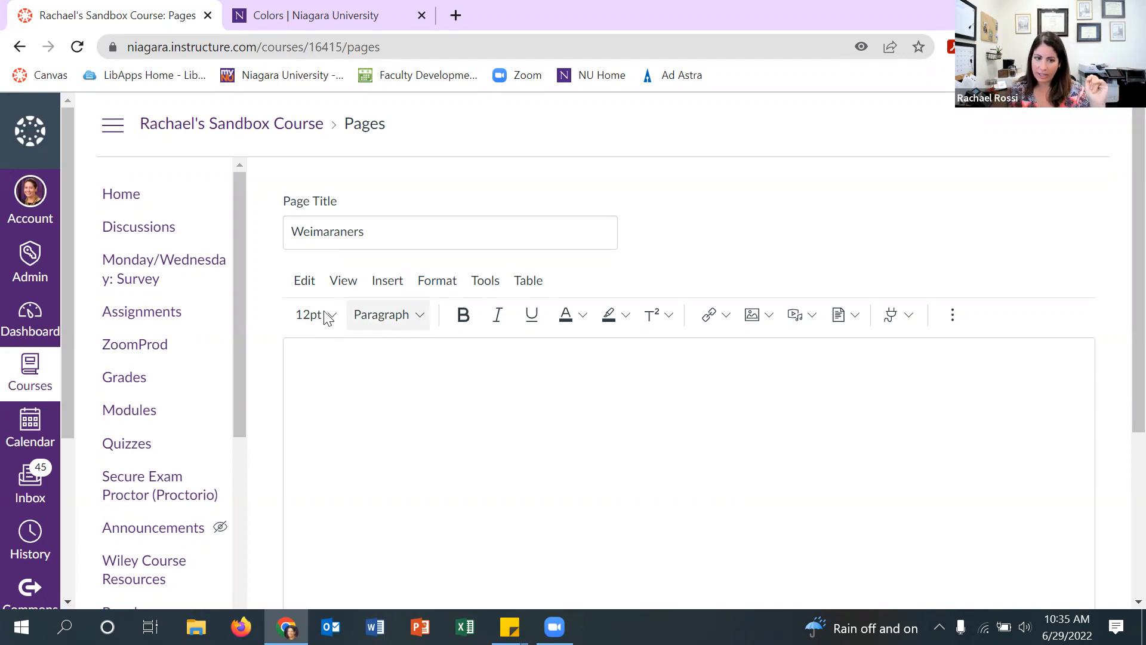
left_click(306, 283)
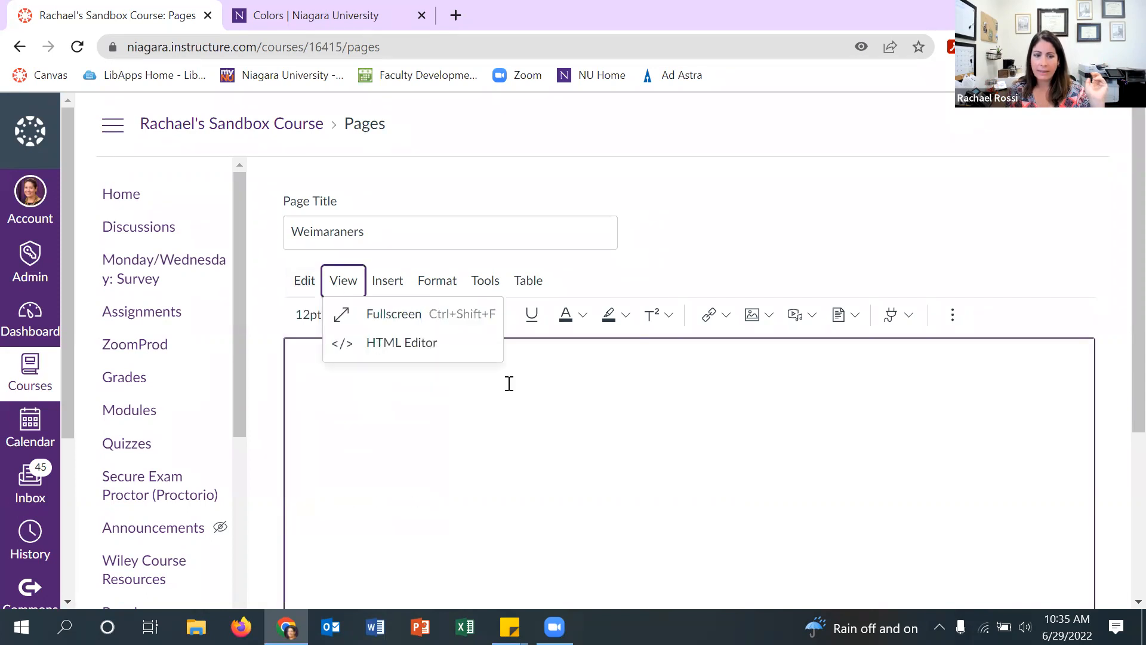
left_click(313, 316)
left_click(321, 322)
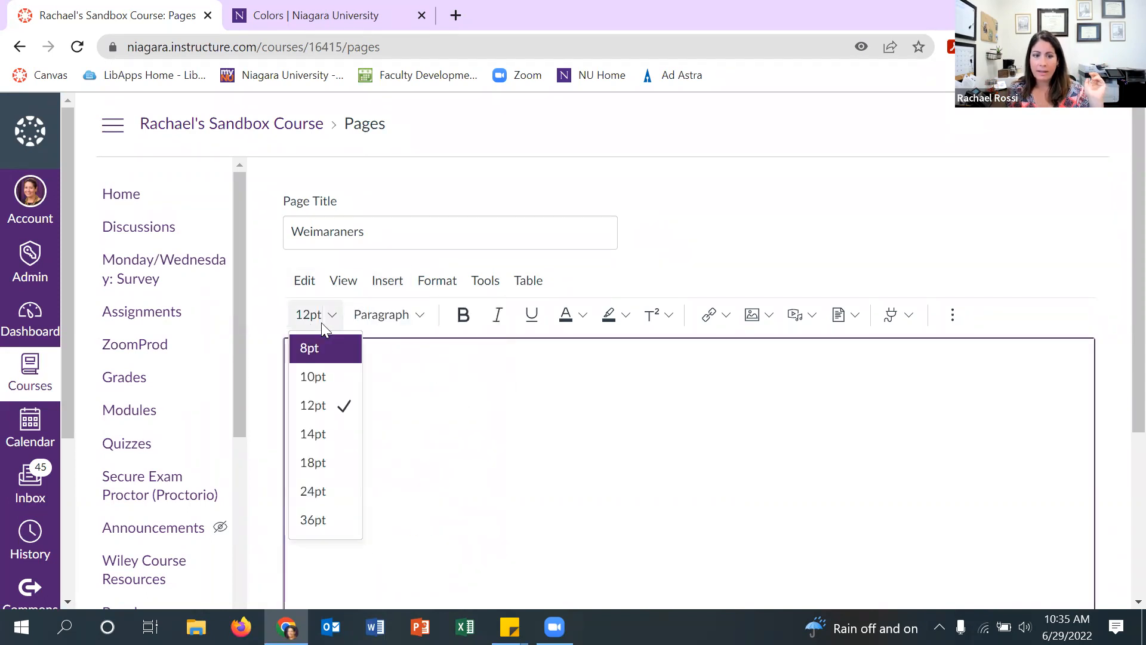
left_click(375, 316)
left_click(354, 281)
left_click(398, 280)
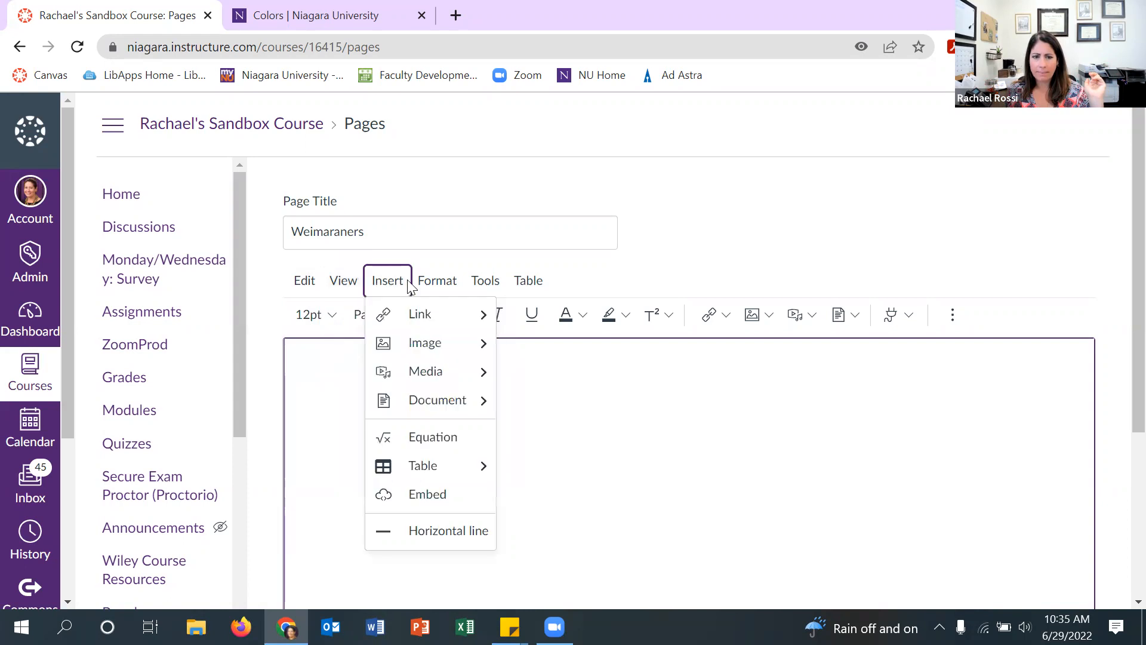
- Set the font for the page's body text to Architect's Daughter
mouse_move(446, 283)
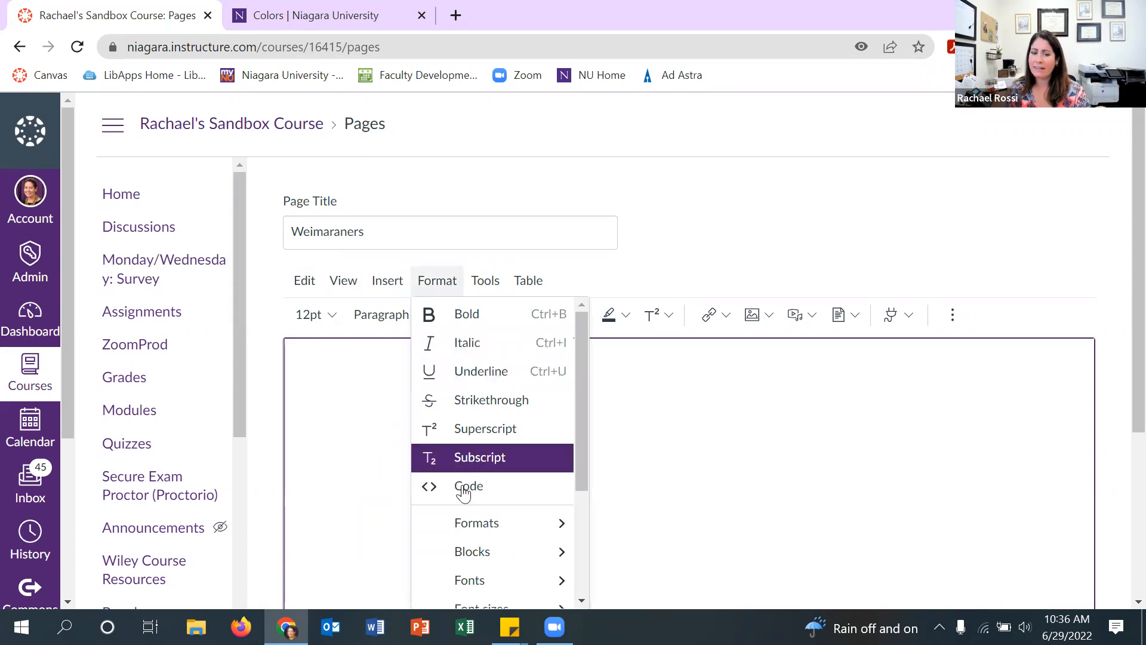
mouse_move(478, 585)
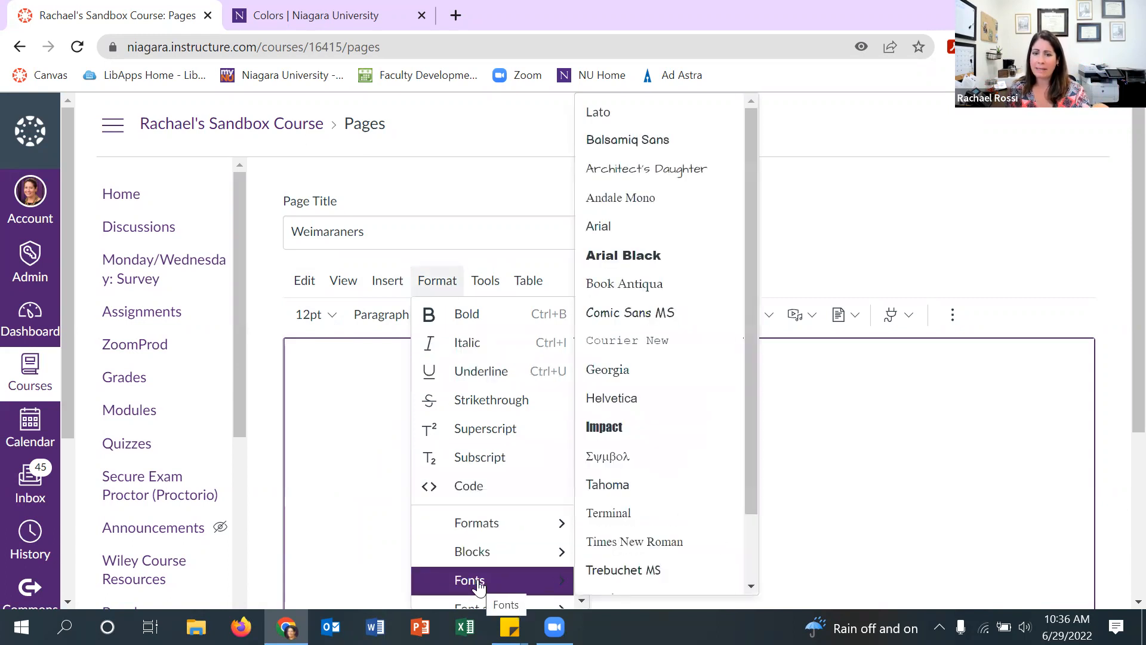
left_click(692, 179)
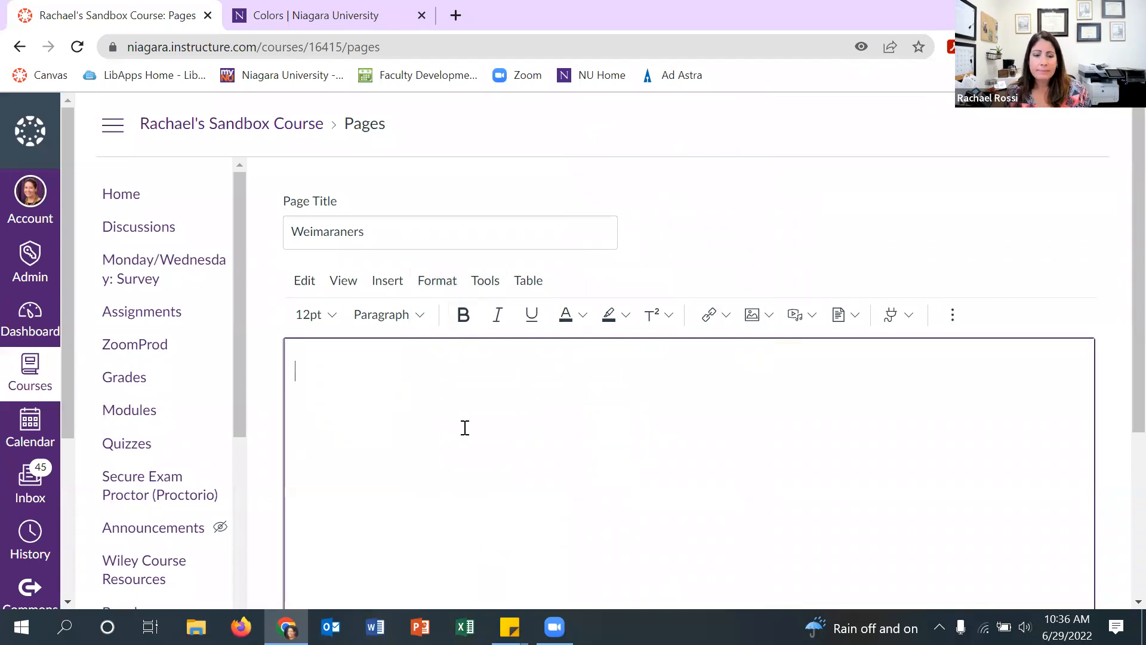
- Add the heading "Weimaraner Photos" in Heading 2 style at the start of the page body and begin a new line
left_click(418, 319)
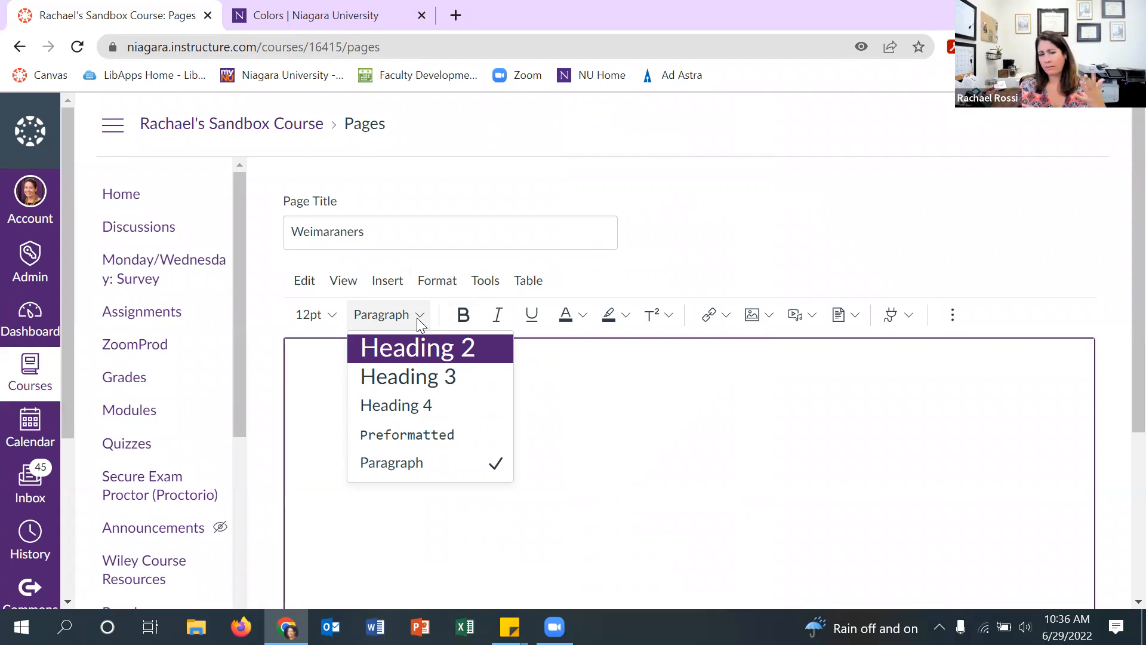
left_click(425, 358)
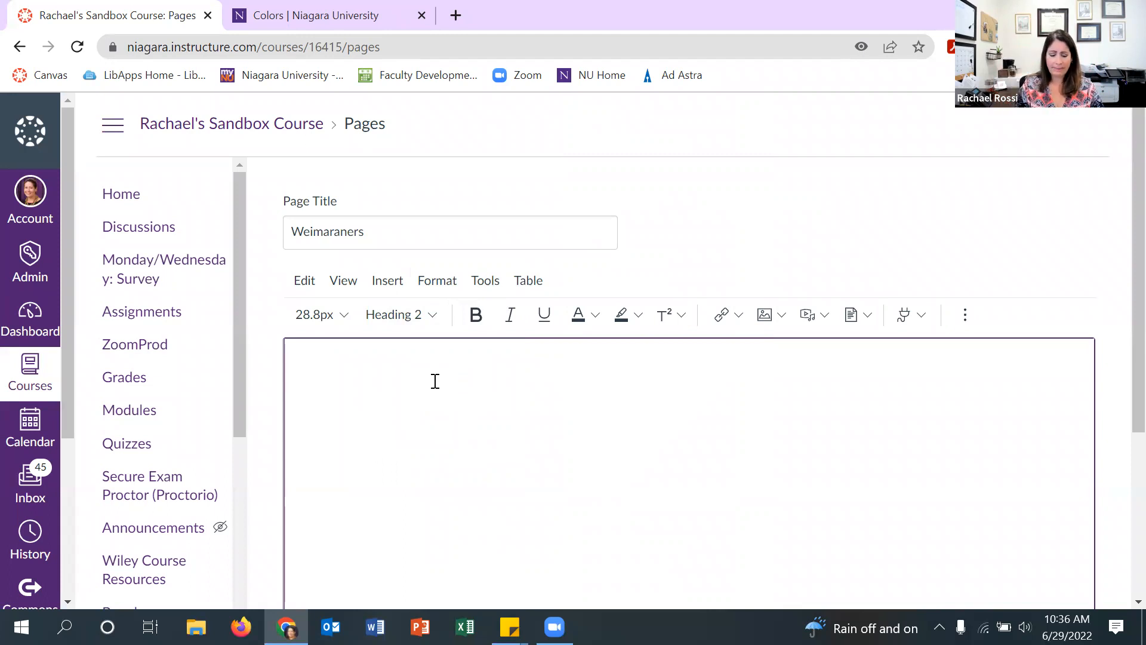
type("Weimara")
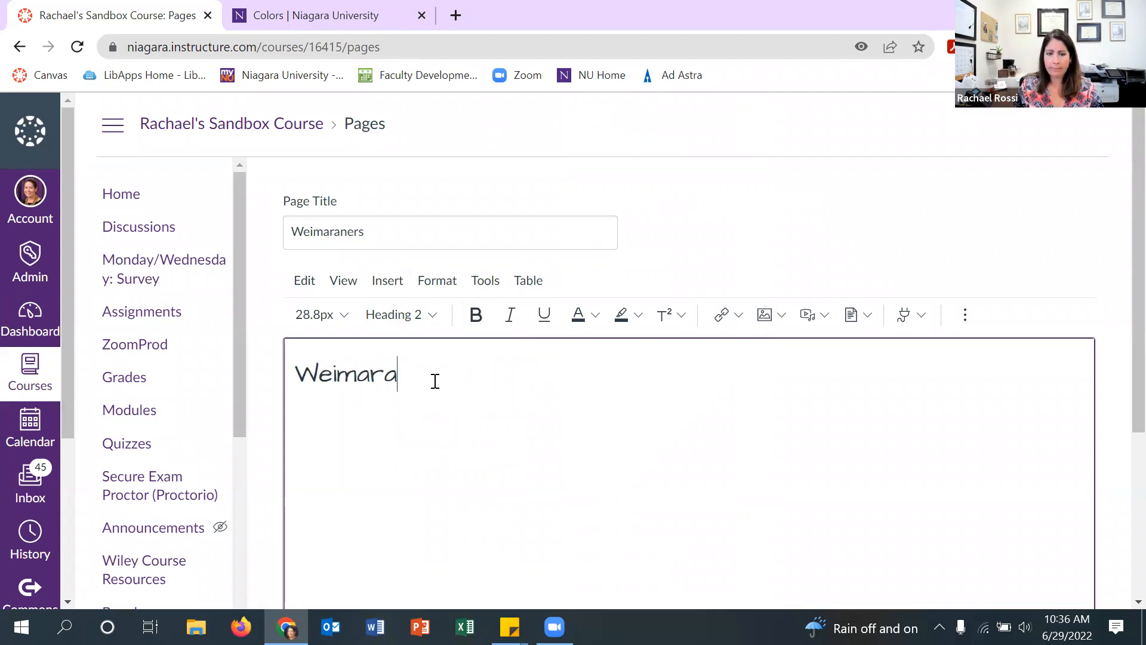
type("ner ")
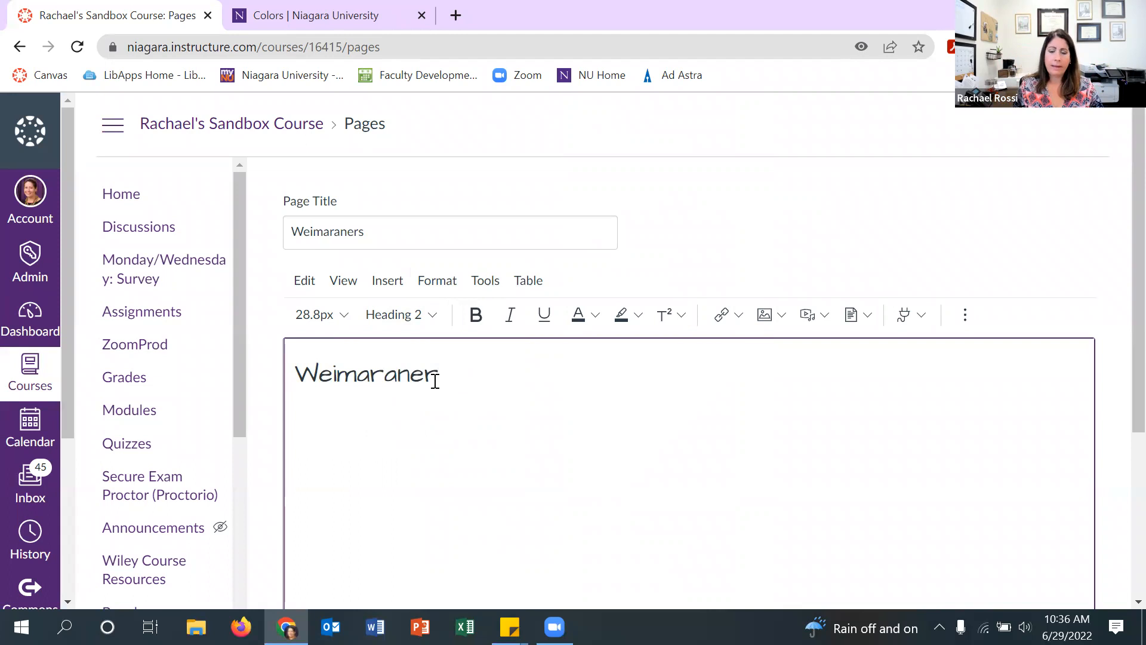
type("Photos")
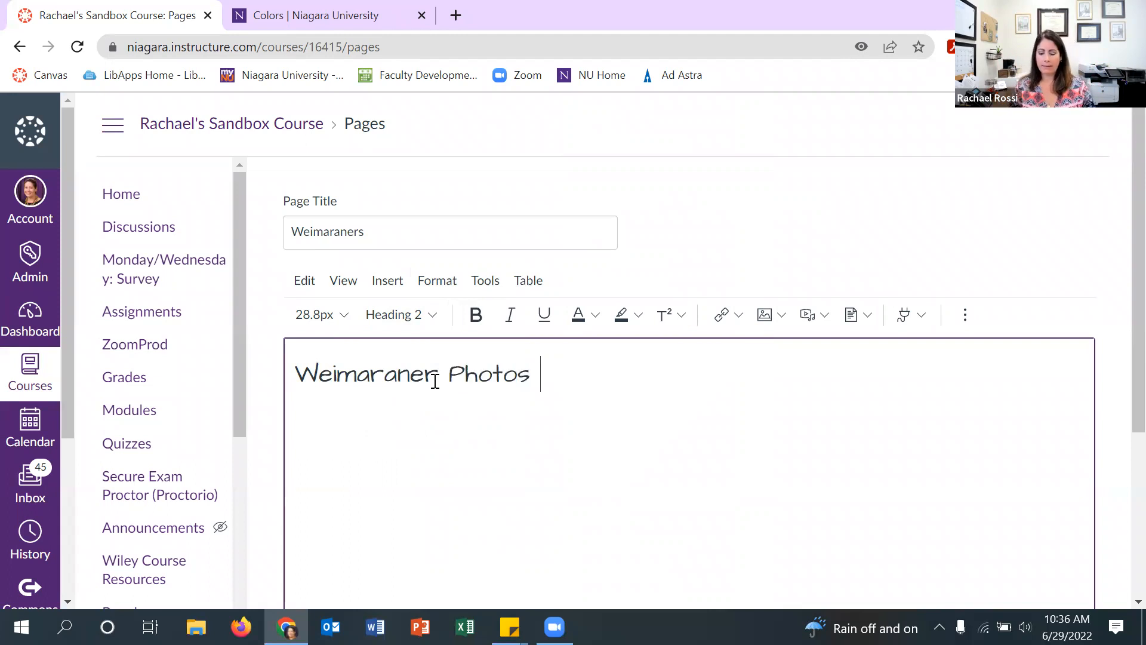
key("Return")
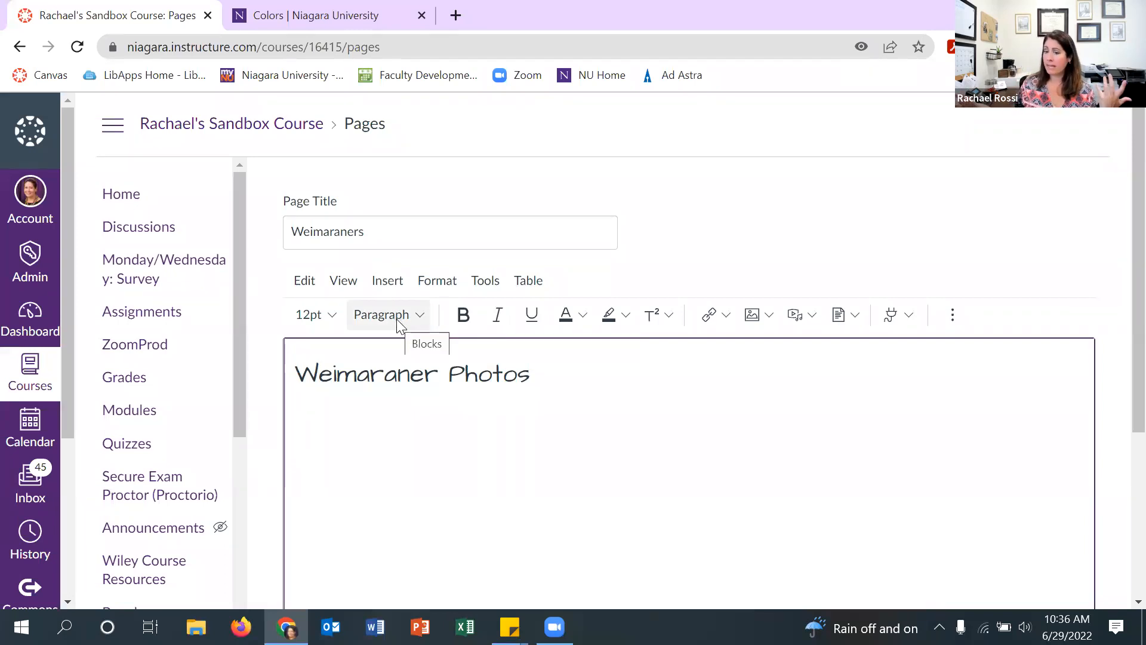
- Write the sentence "You are going to learn about cute weims." as a paragraph below the heading
type("You are ")
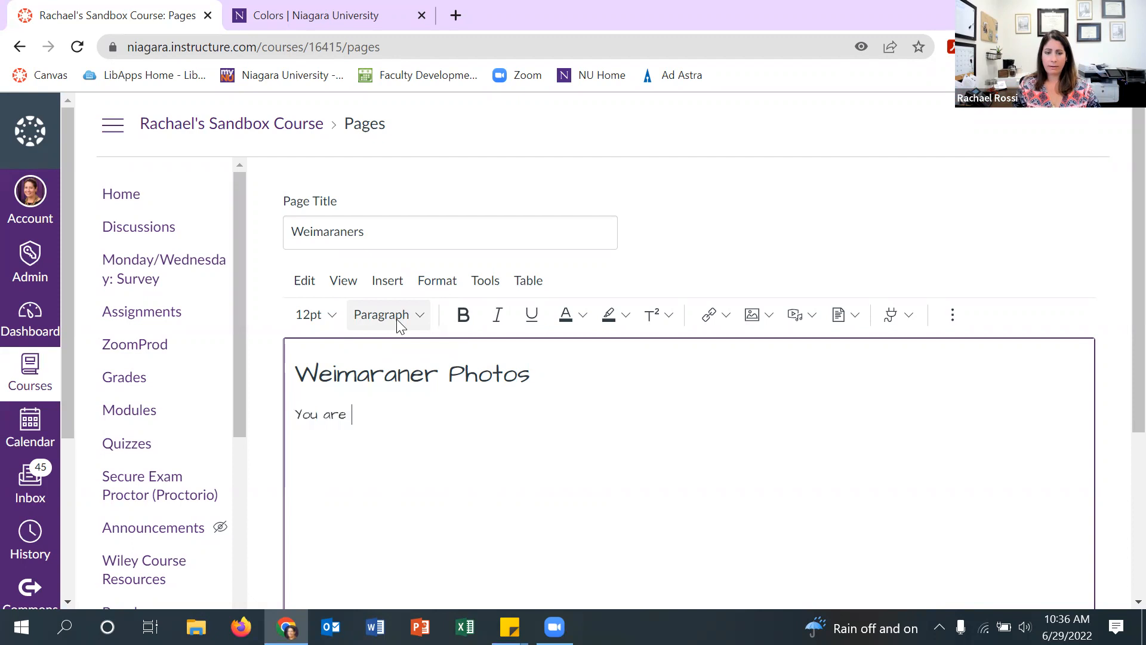
type("going to learn ab")
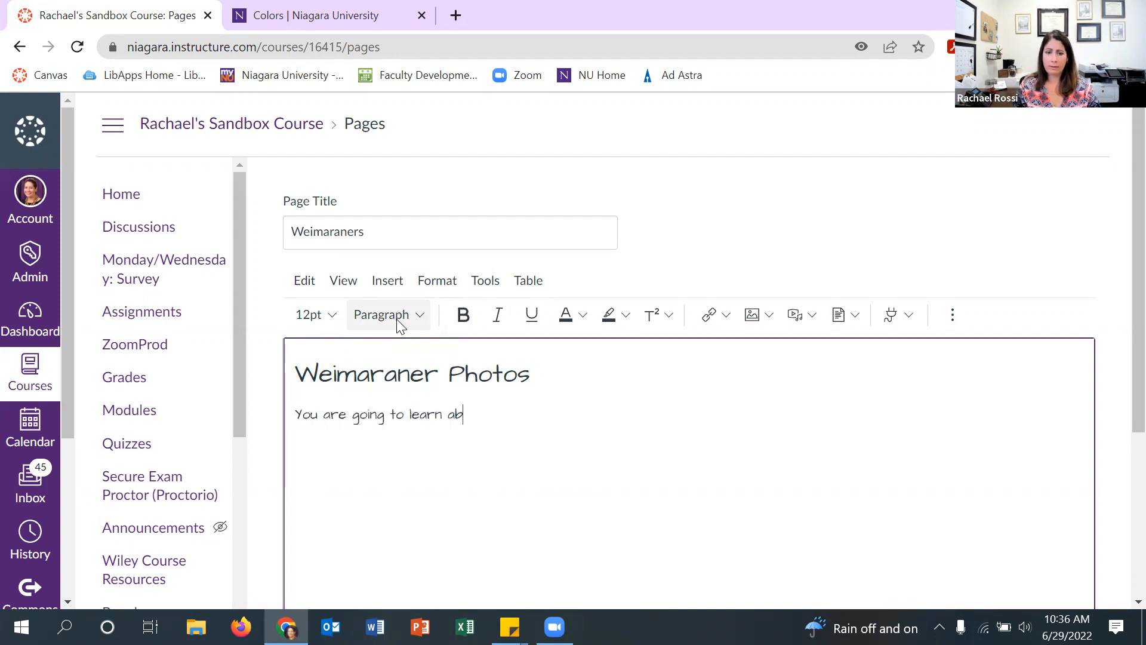
type("out cute weims.")
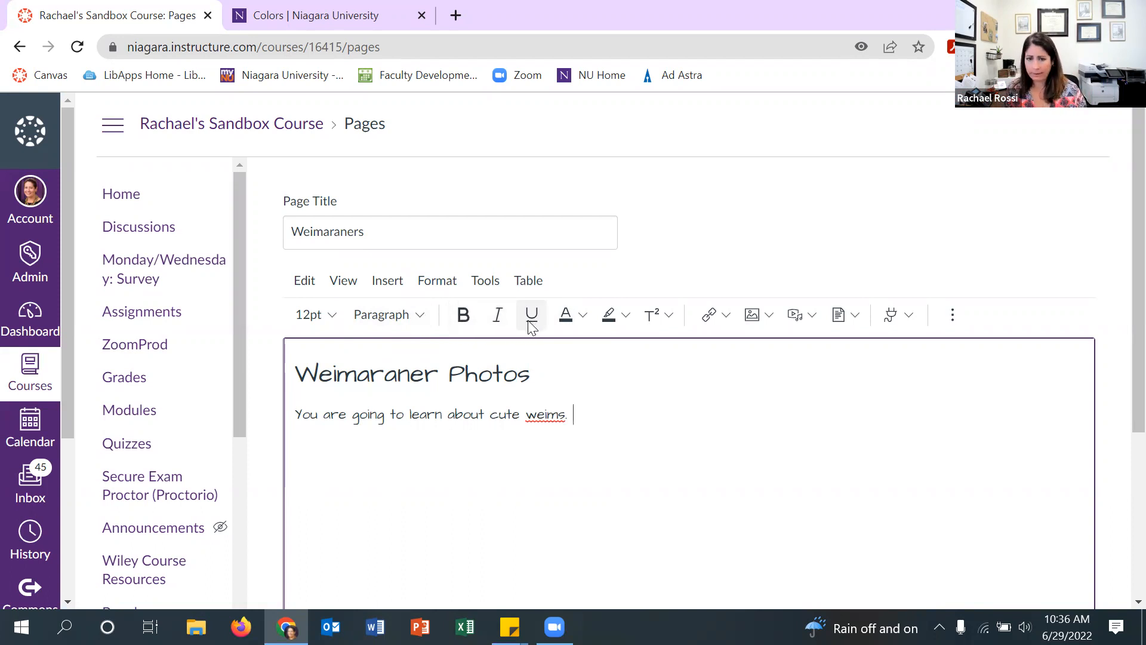
left_click(578, 321)
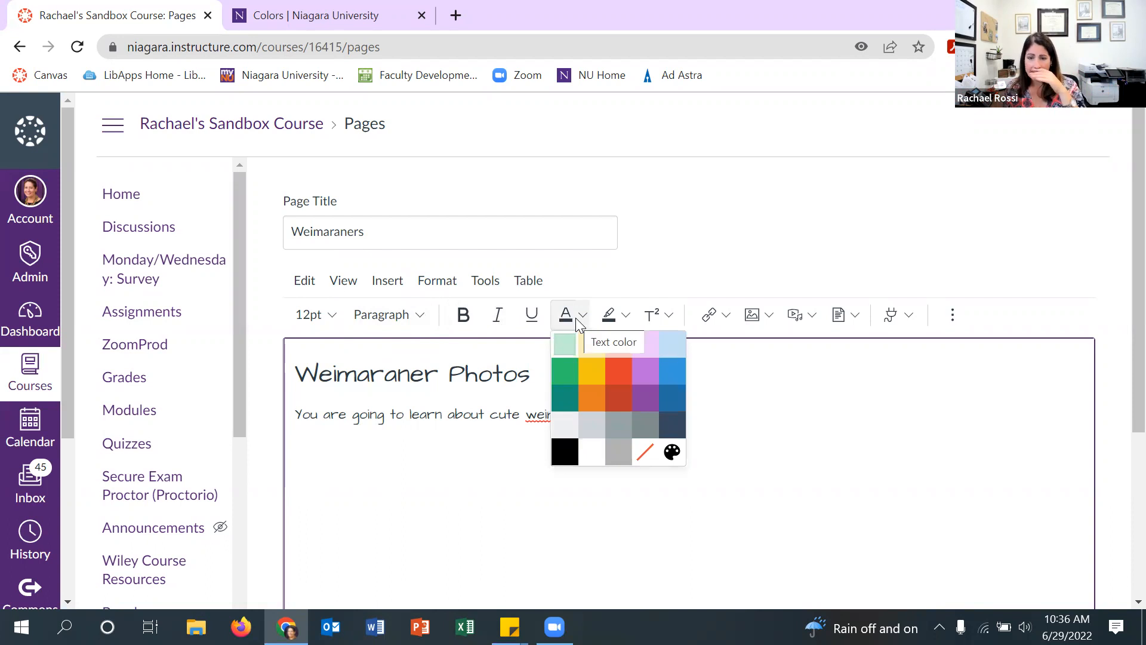
left_click(625, 316)
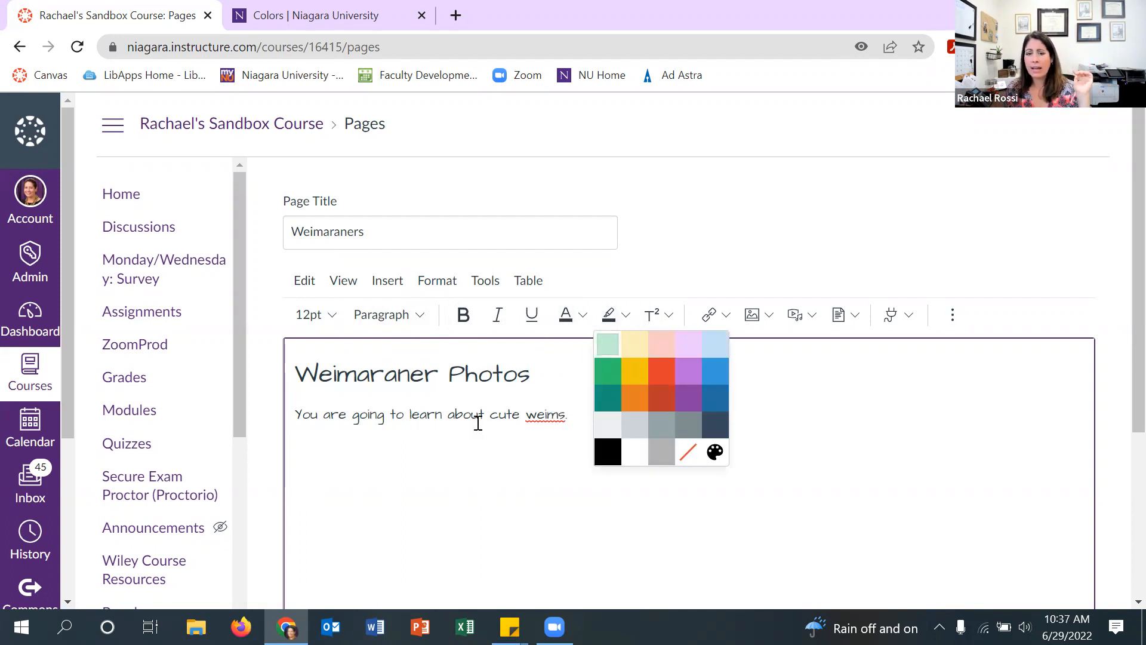
left_click(469, 431)
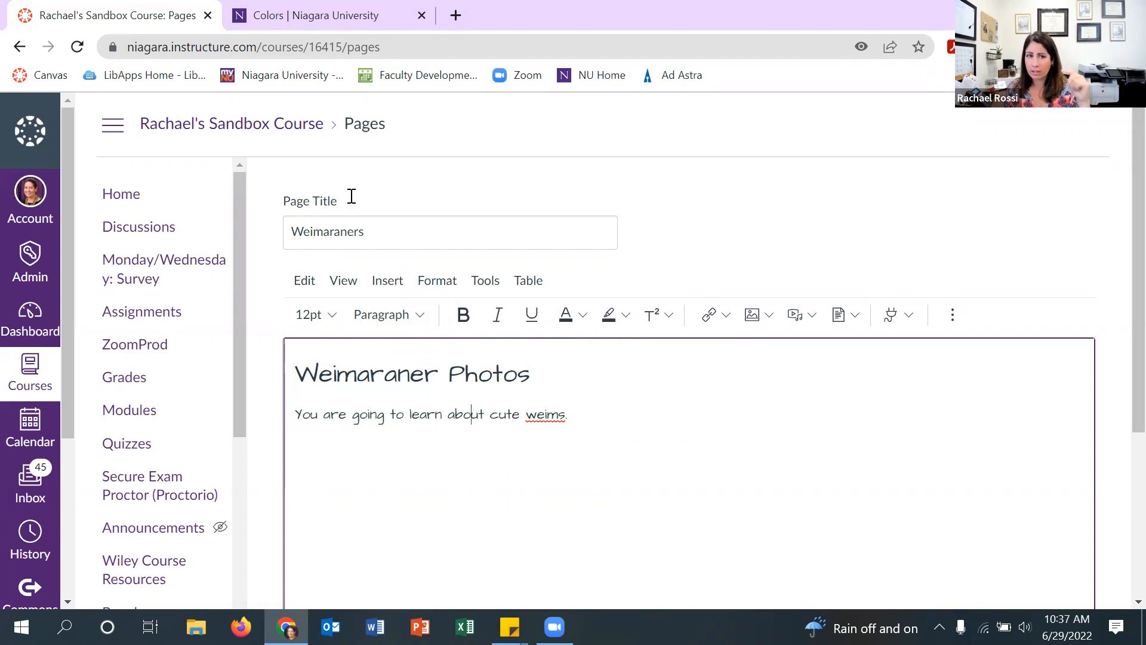
- Look up the color codes for the primary purple on the Niagara University Colors page
left_click(308, 14)
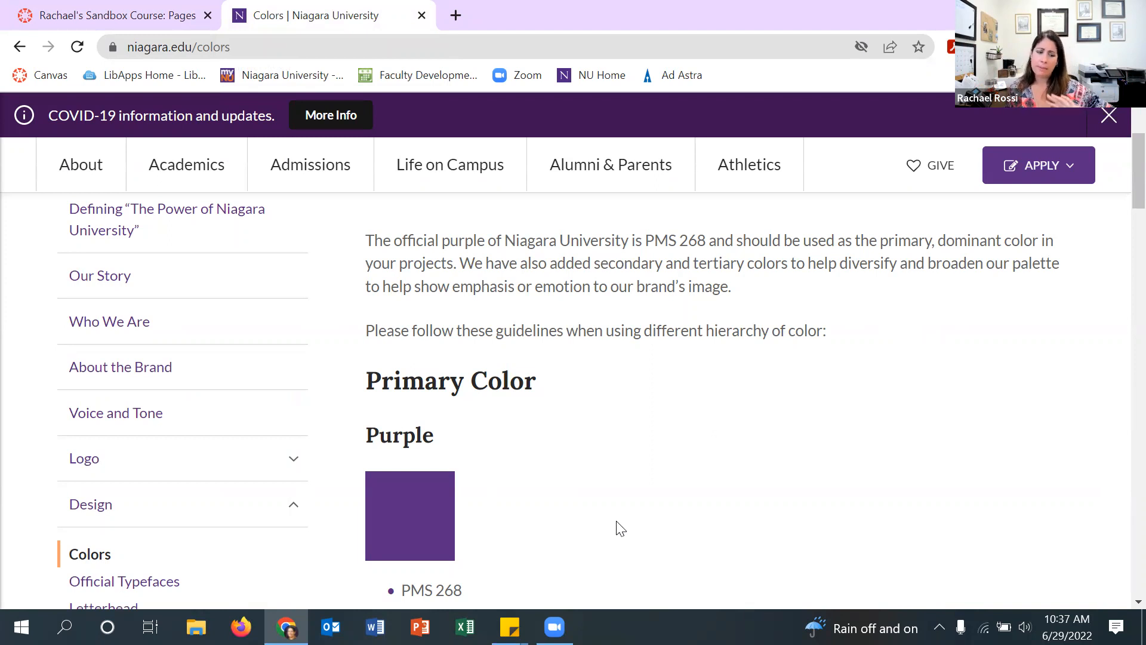
scroll(597, 540, "down", 3)
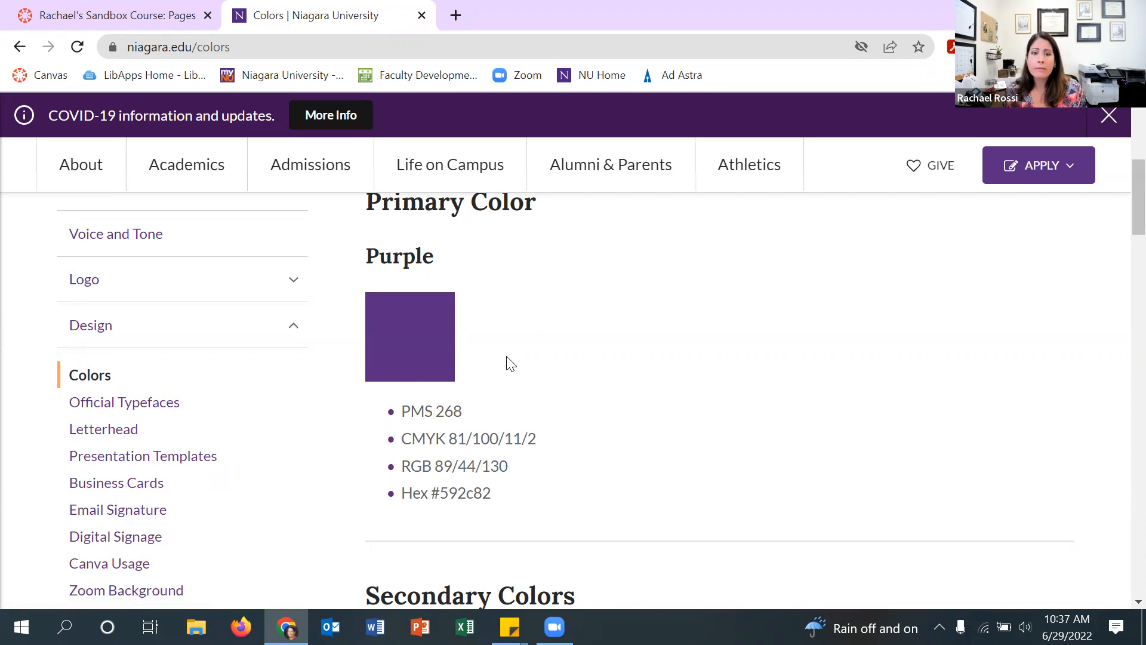
left_click(130, 8)
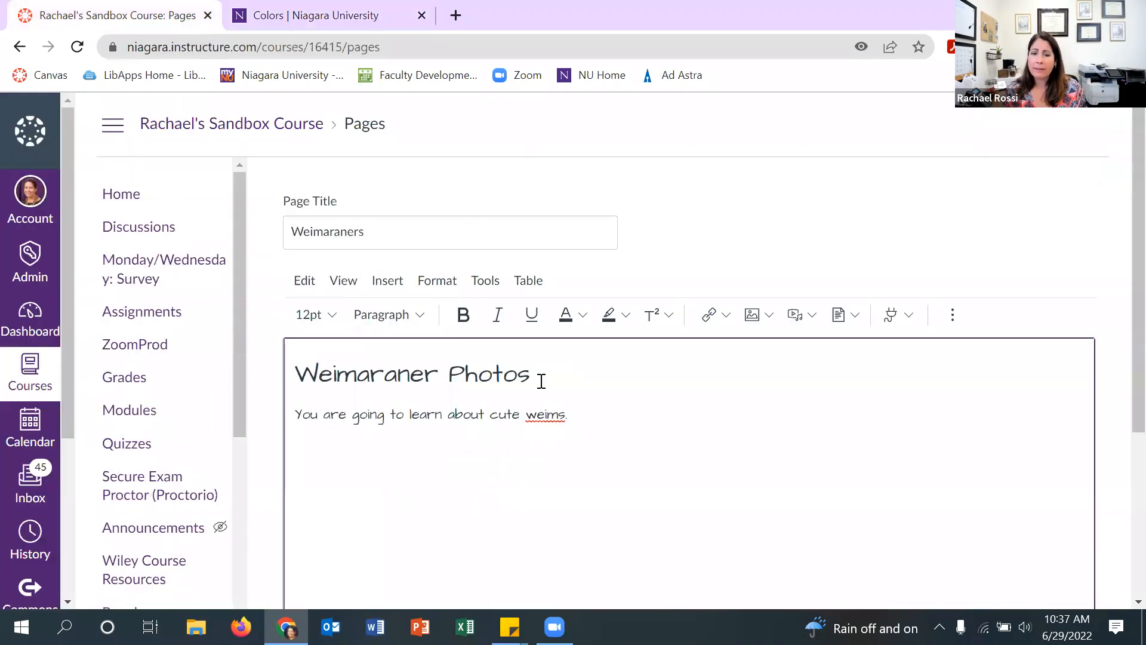
- Select the heading "Weimaraner Photos" and open the custom color picker for its text color
left_click_drag(537, 375, 285, 368)
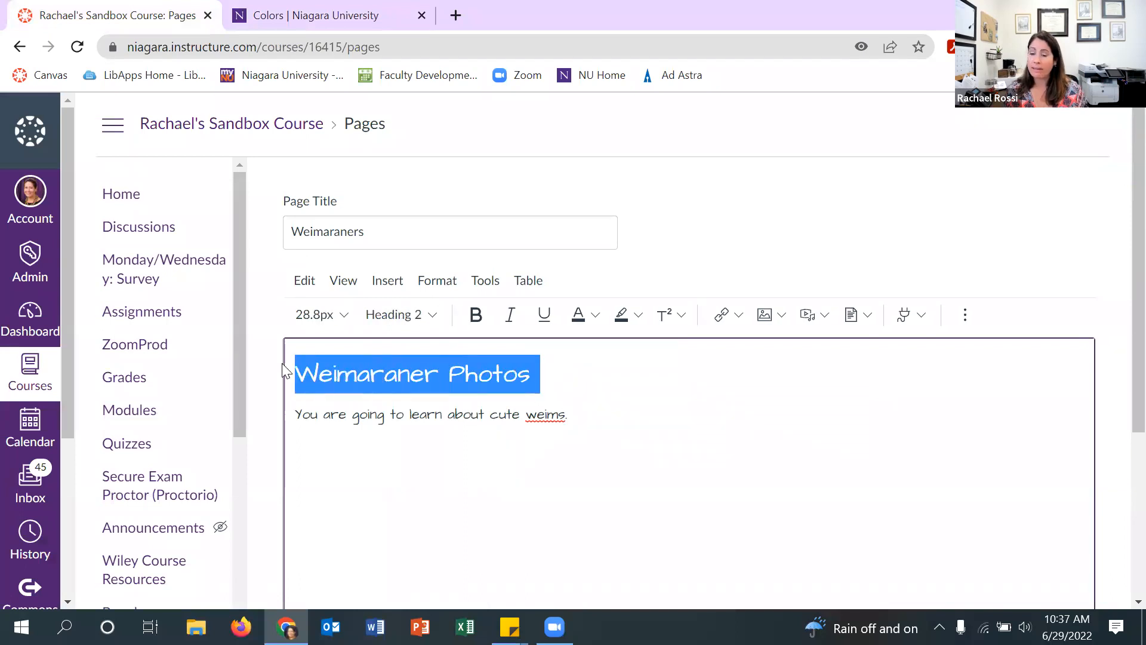
left_click(296, 374)
left_click_drag(530, 374, 276, 375)
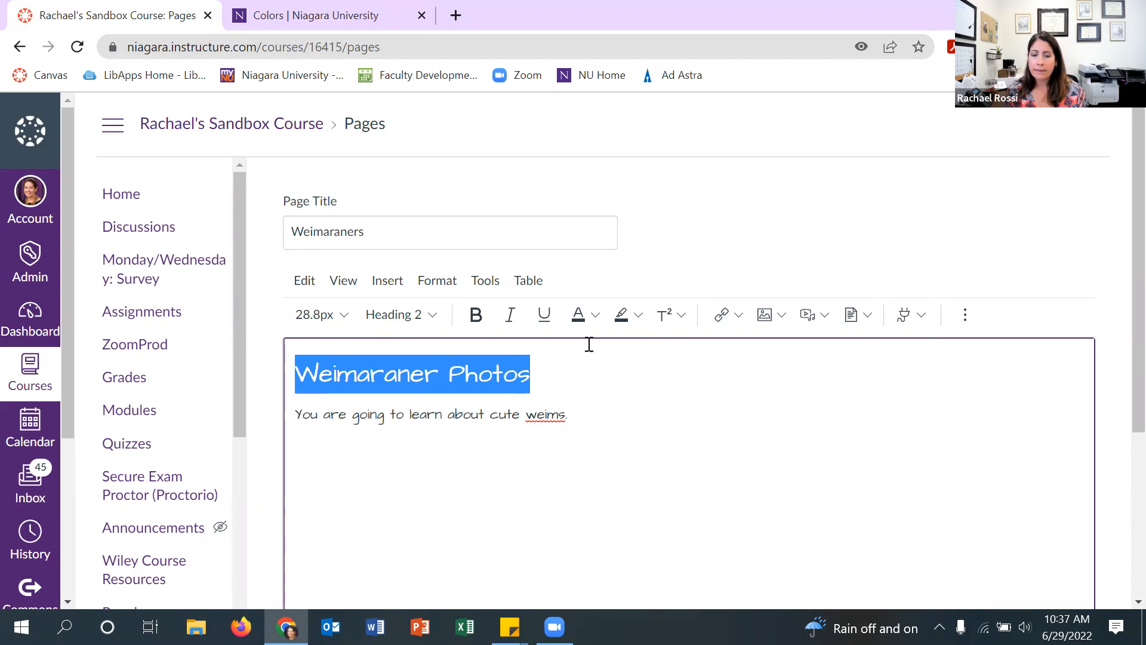
left_click(582, 326)
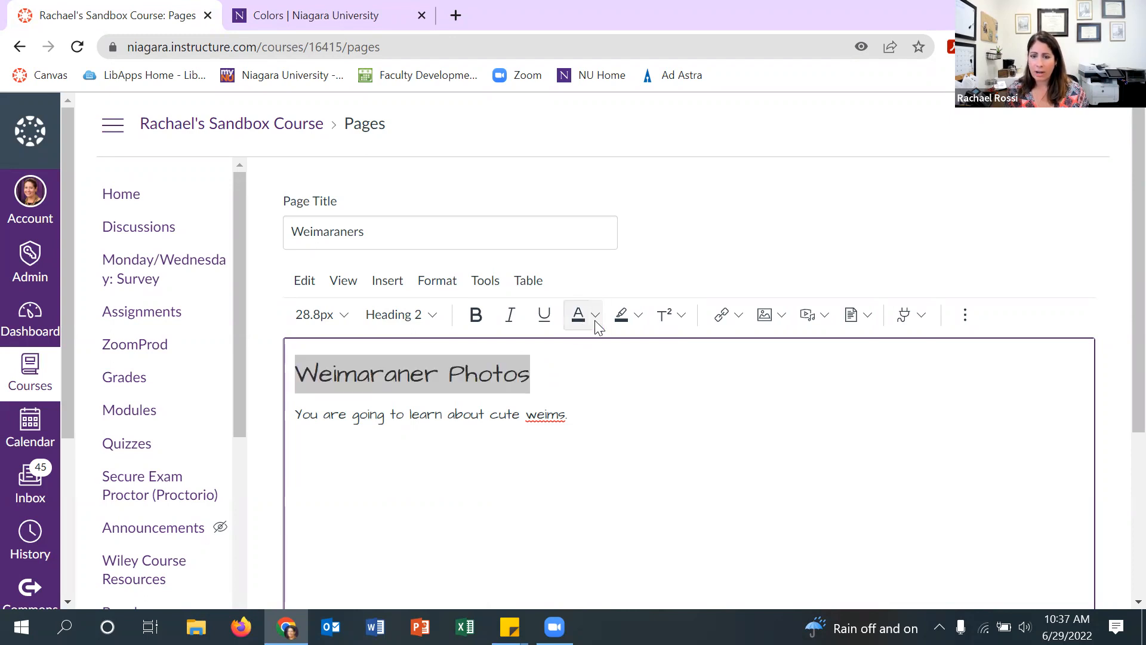
left_click(595, 316)
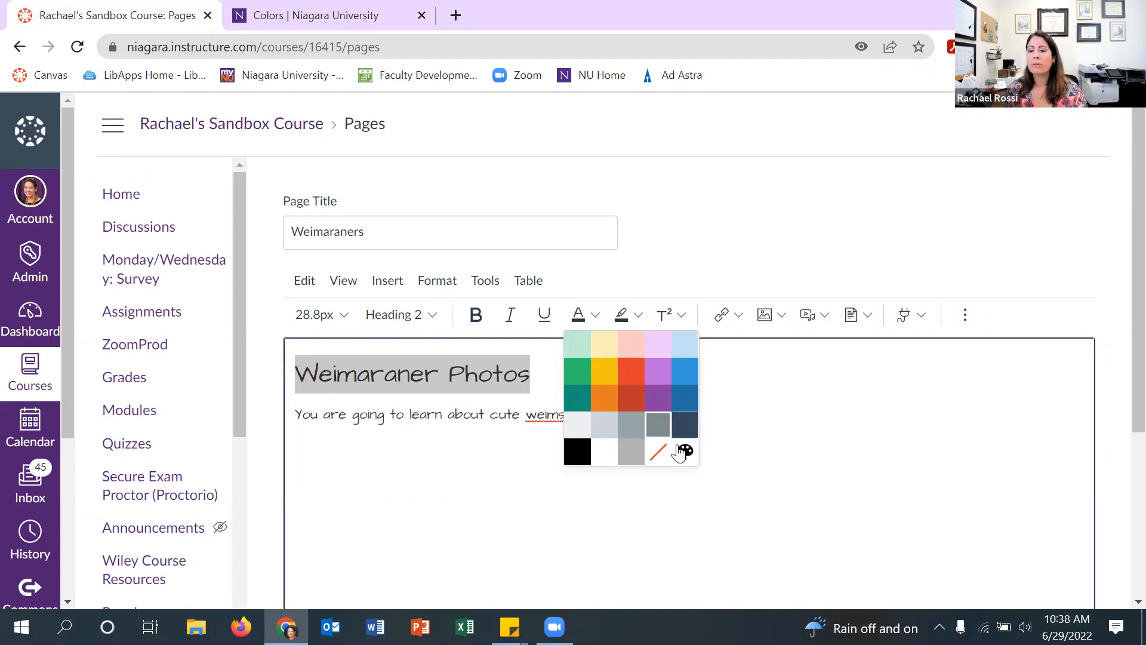
left_click(684, 452)
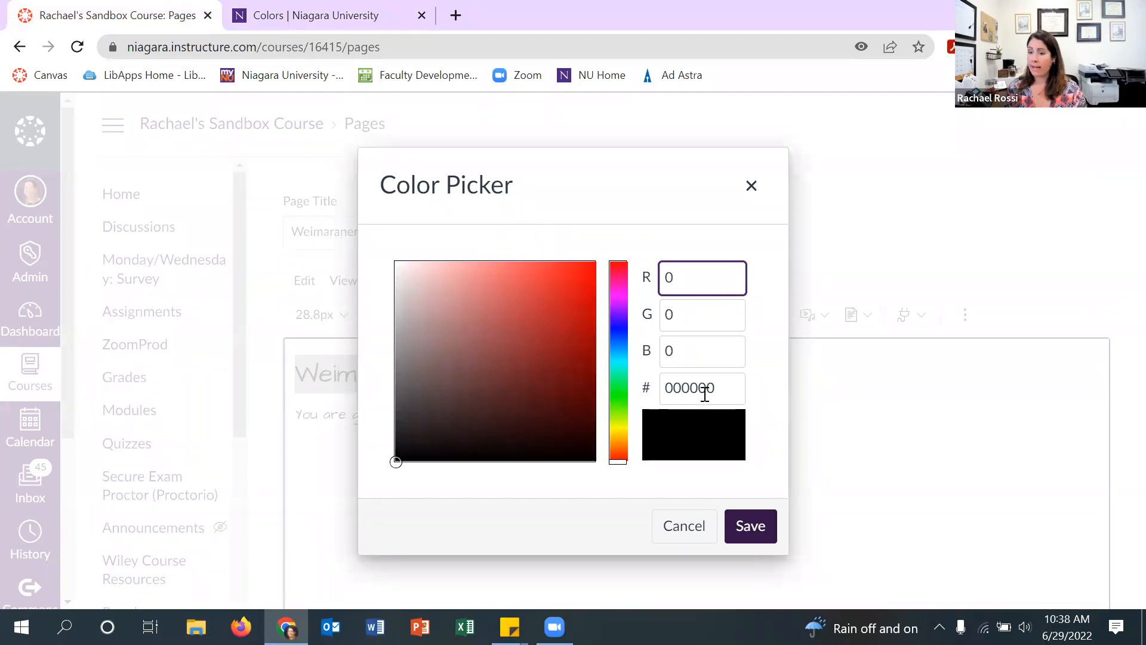
- Copy the primary purple's hex code #592c82 from the Niagara University Colors page
left_click(333, 18)
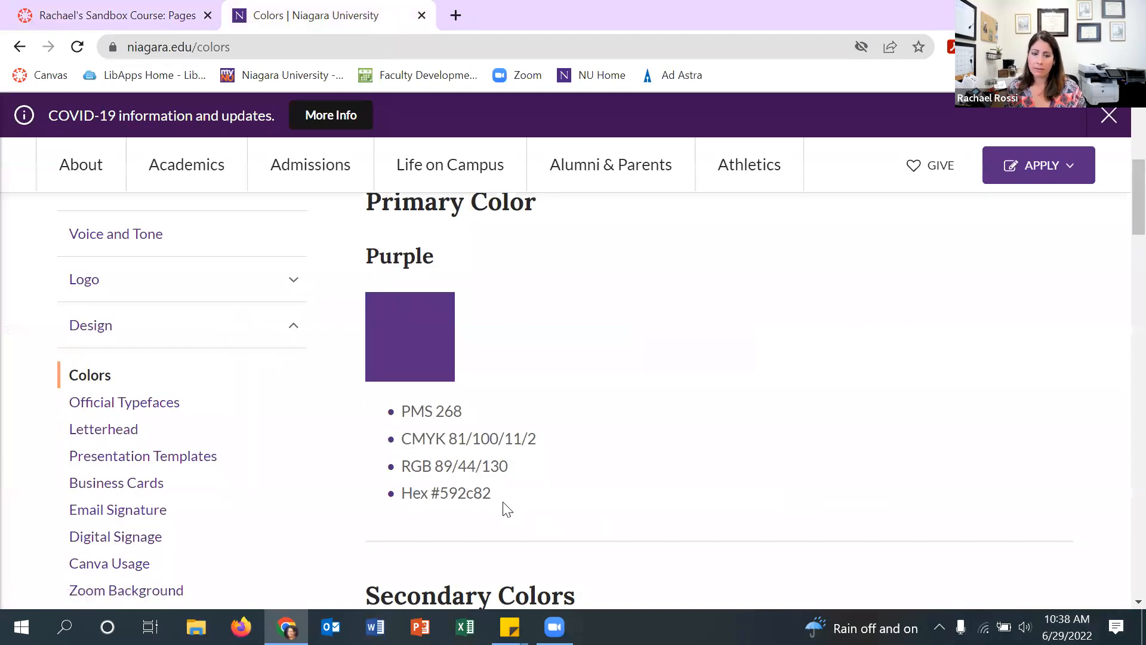
left_click_drag(499, 500, 431, 494)
right_click(440, 493)
left_click(501, 384)
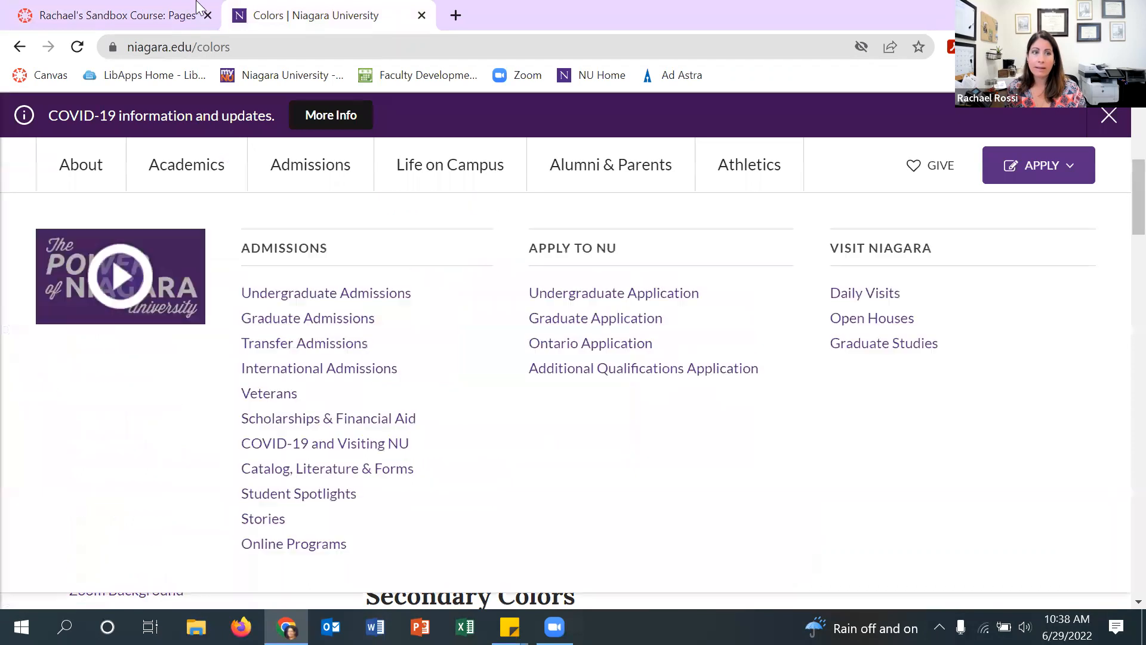
- Set the "Weimaraner Photos" heading's text color to the copied hex value 592c82 and save it
left_click(113, 15)
double_click(667, 385)
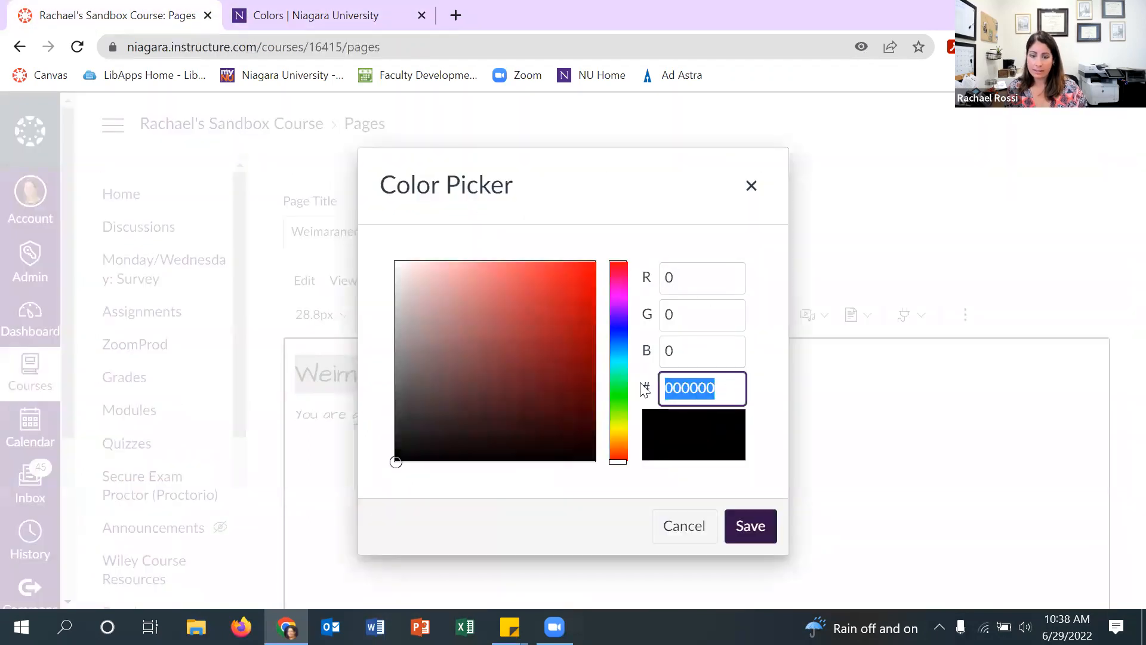
key("ctrl+v")
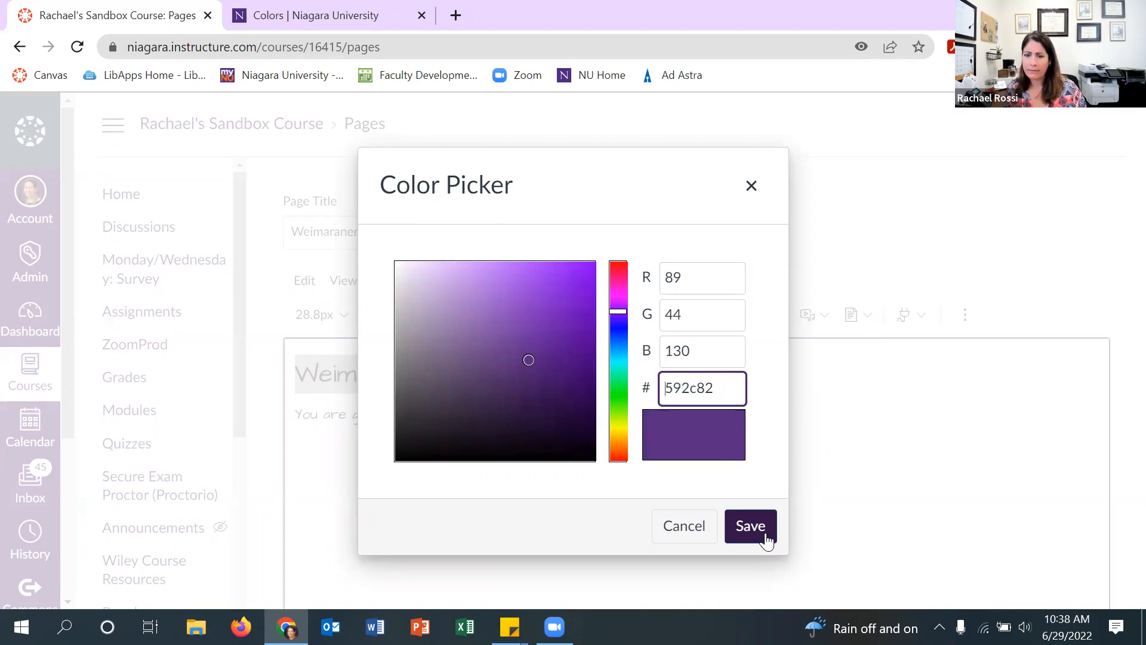
left_click(750, 525)
left_click(589, 466)
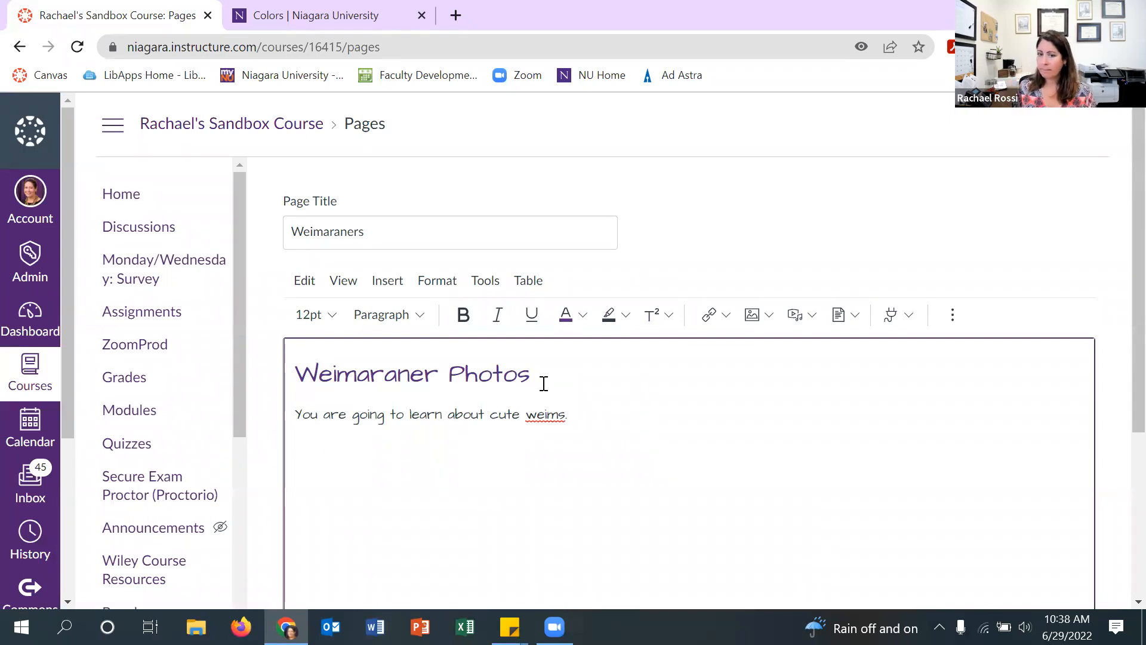
- Check the text color palette for the custom swatch and review the secondary and tertiary colors on the Niagara University Colors page
left_click(583, 316)
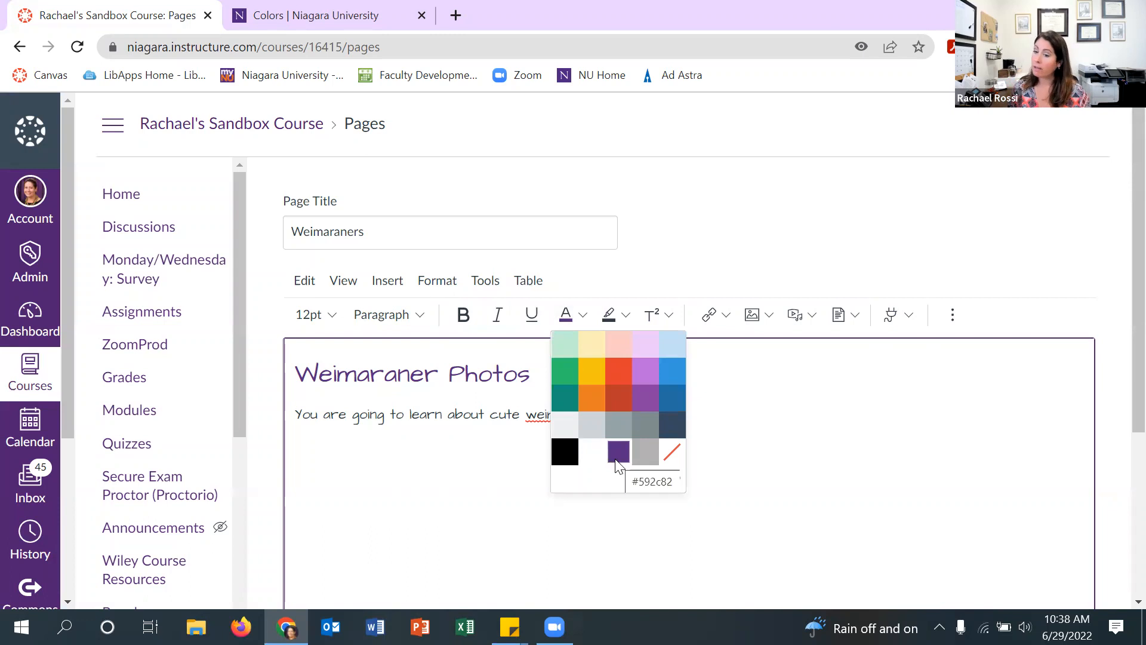
left_click(501, 437)
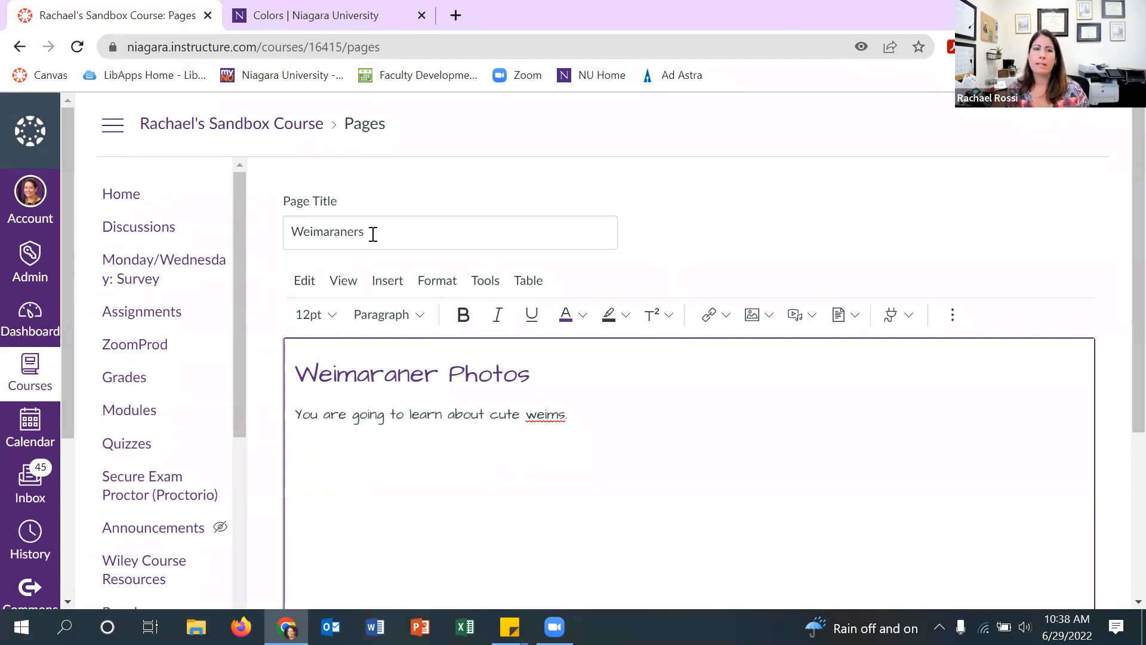
key("ctrl+Tab")
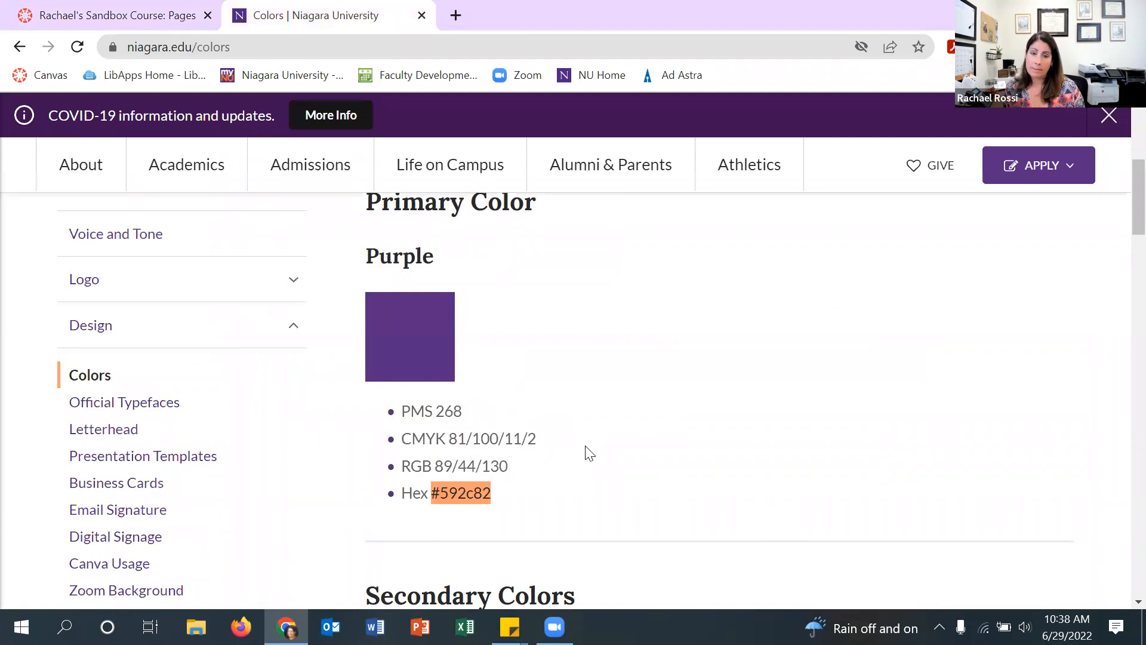
scroll(545, 370, "down", 6)
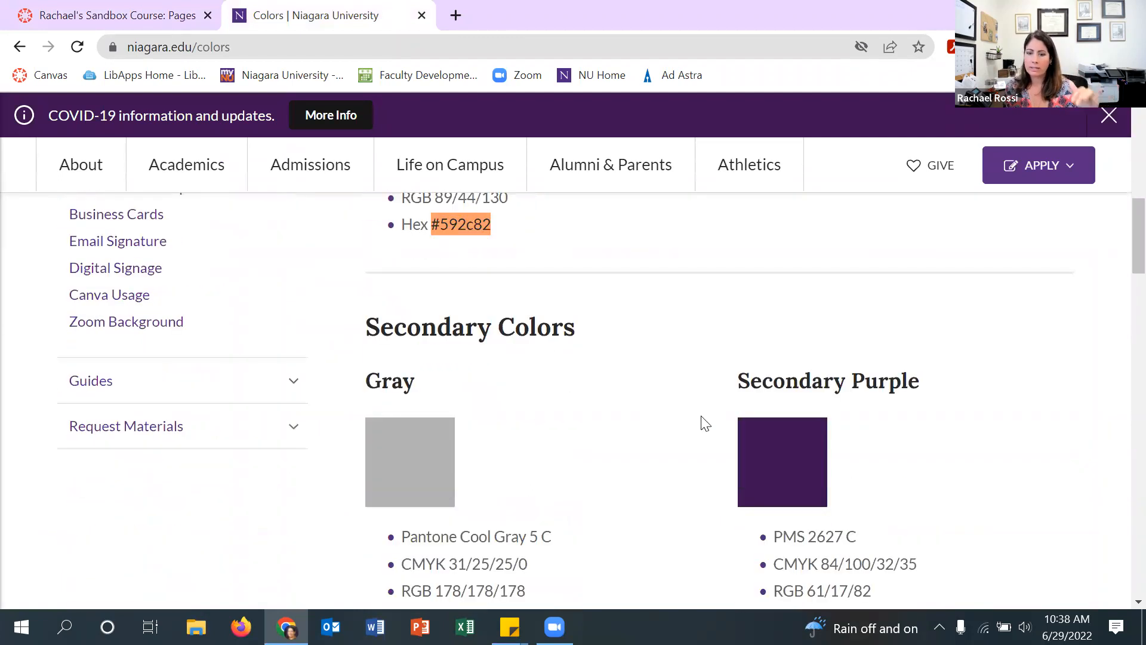
scroll(667, 424, "down", 10)
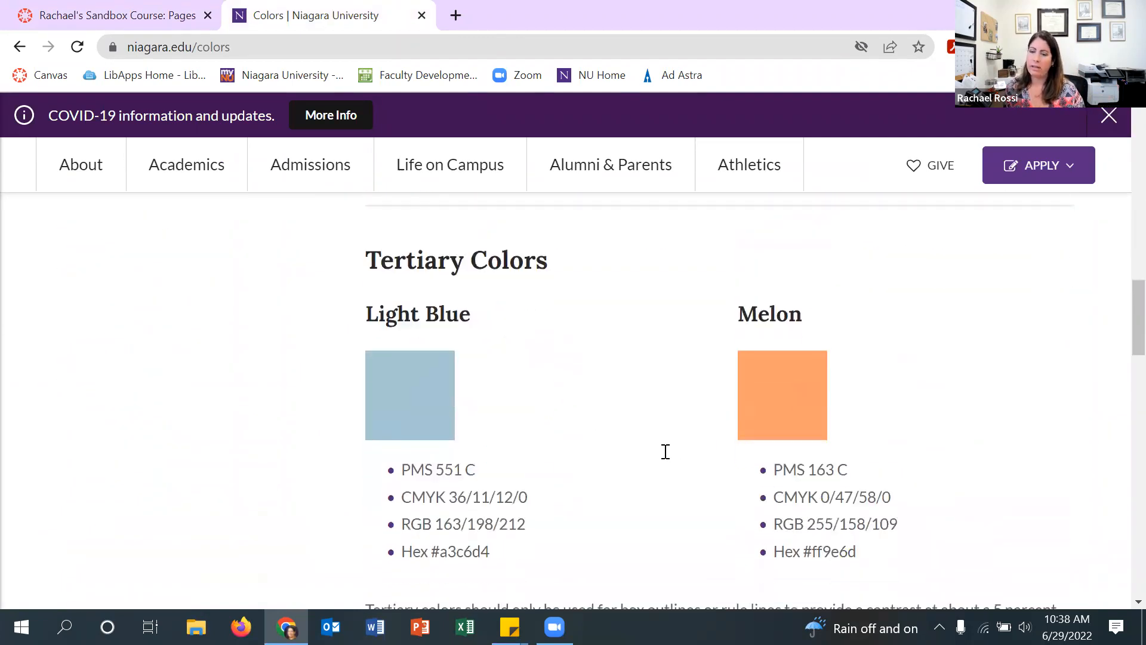
scroll(693, 525, "down", 5)
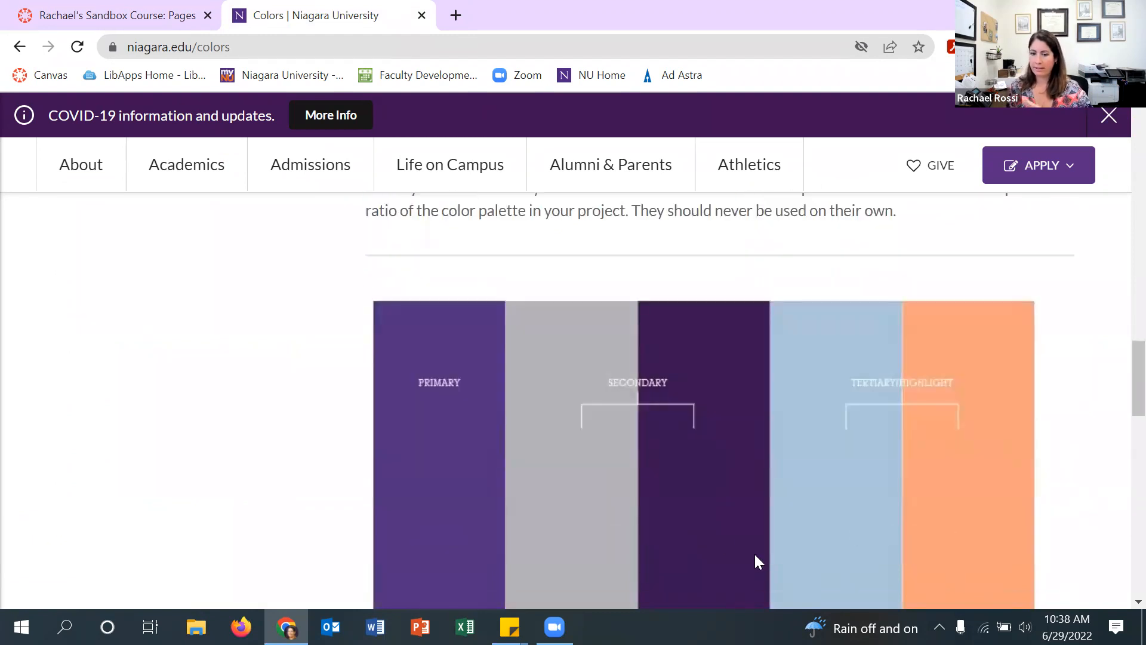
scroll(657, 507, "up", 4)
left_click(131, 12)
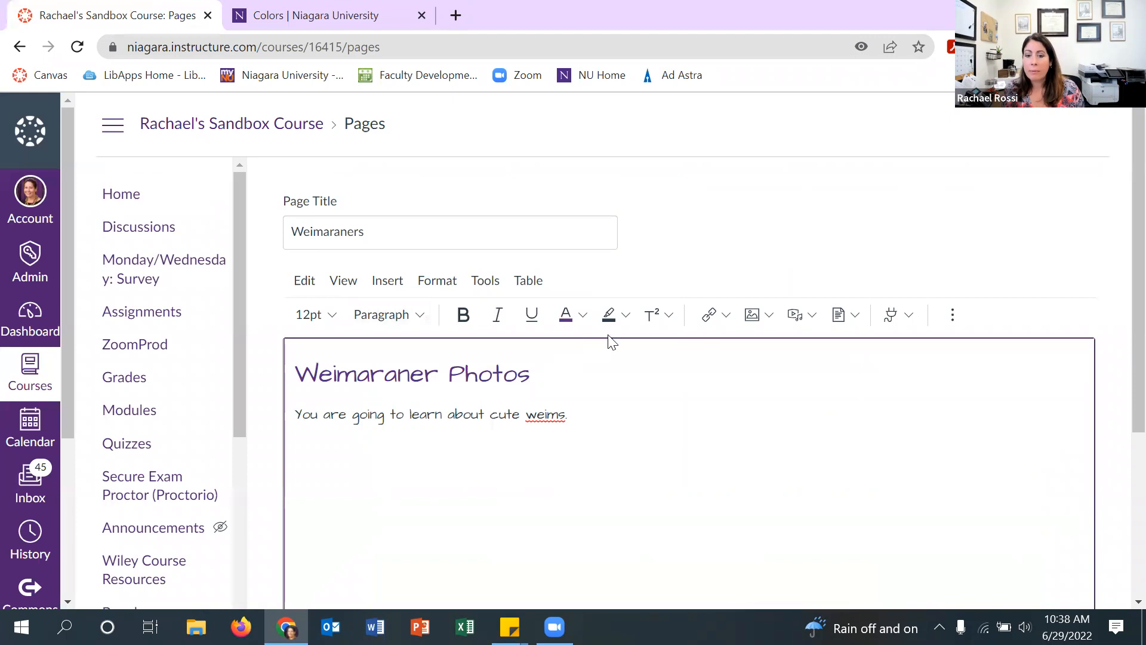
- Examine the background highlight color choices, including the custom color picker, and leave them without applying a color
left_click(625, 323)
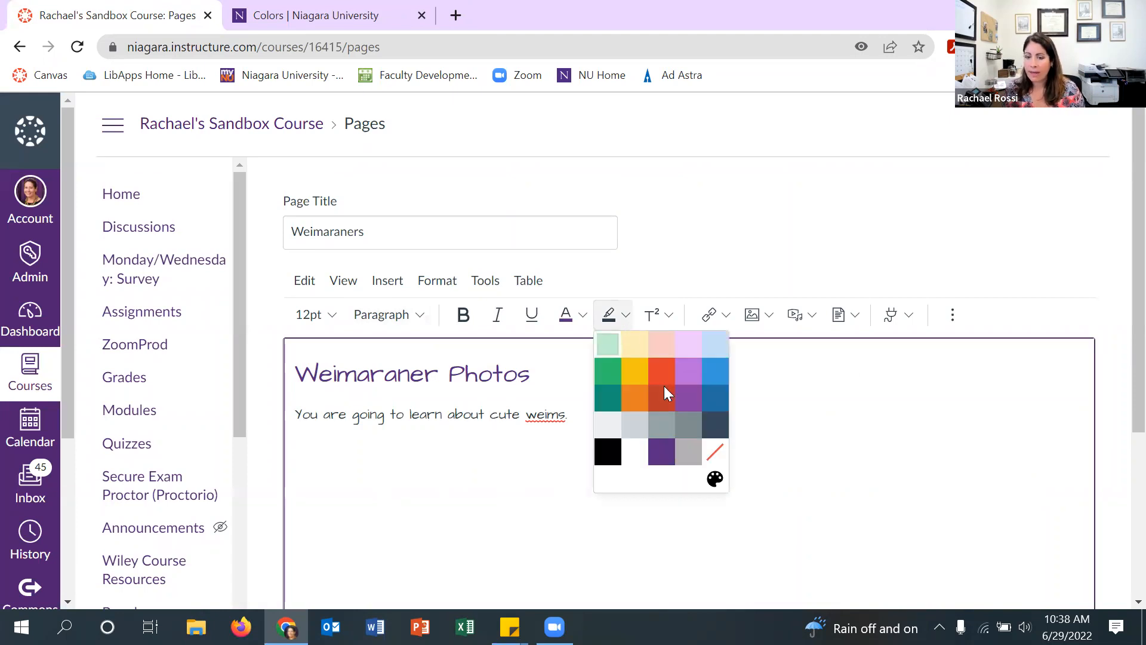
left_click(715, 479)
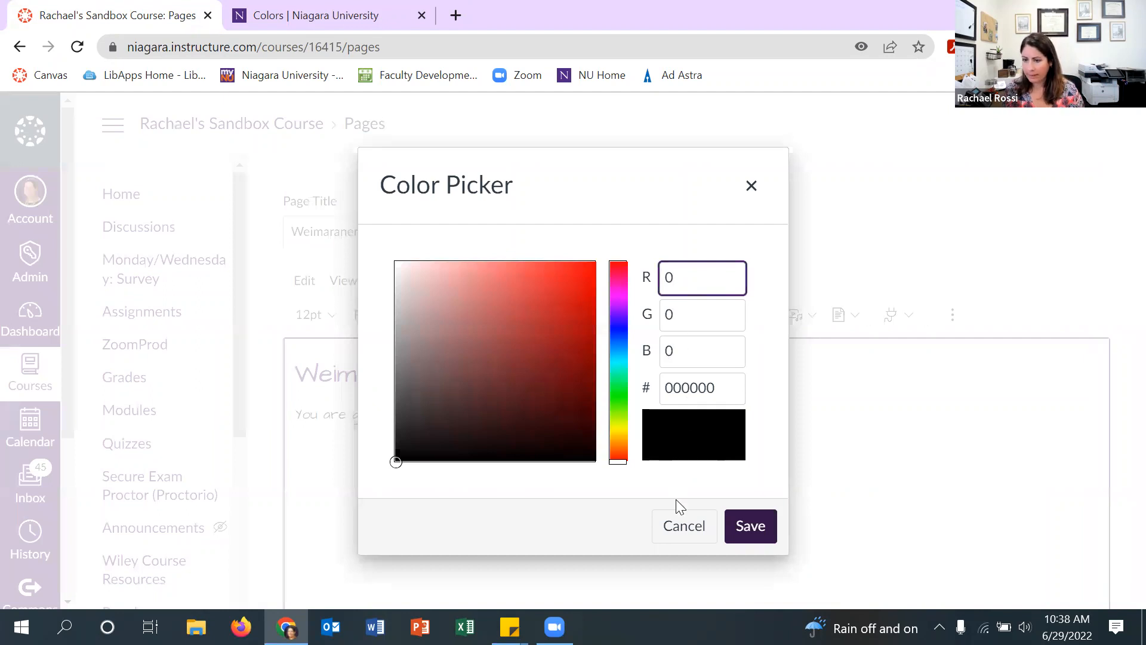
left_click(678, 525)
left_click(540, 439)
- Try subscript formatting at the end of the paragraph below the heading and switch it off again
left_click(591, 420)
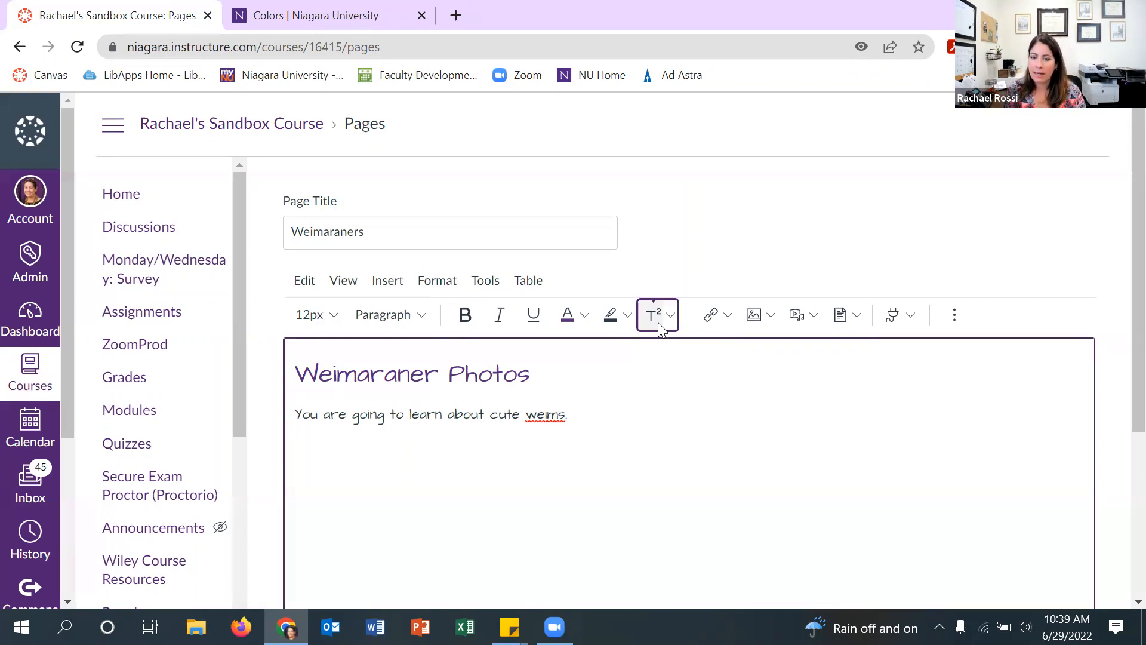
left_click(667, 316)
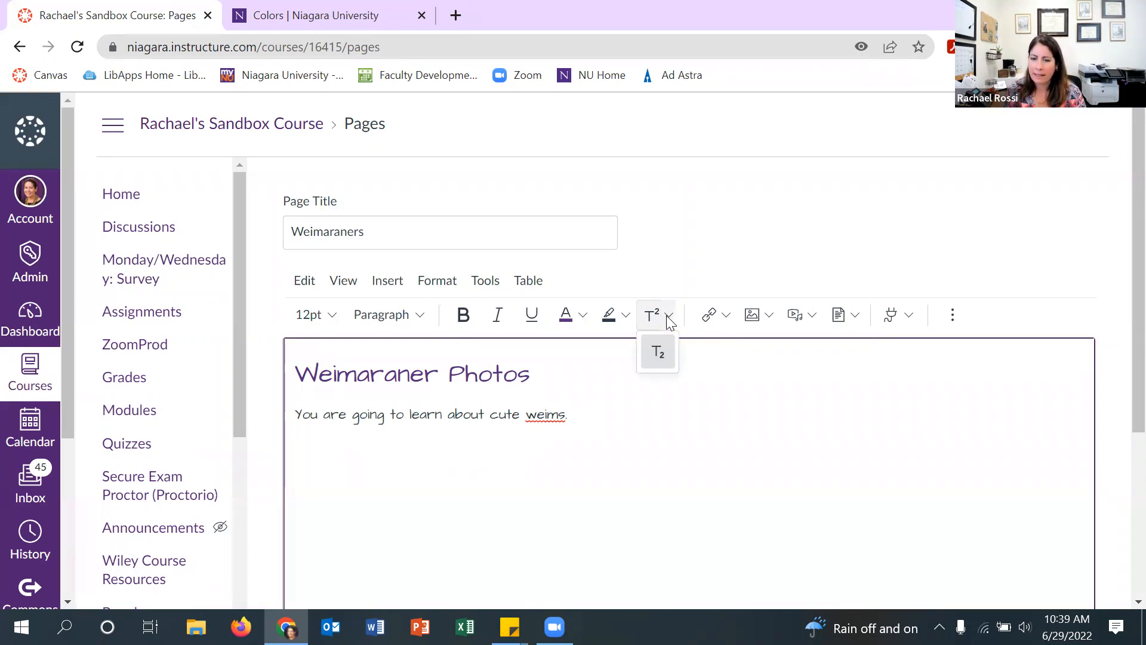
left_click(659, 357)
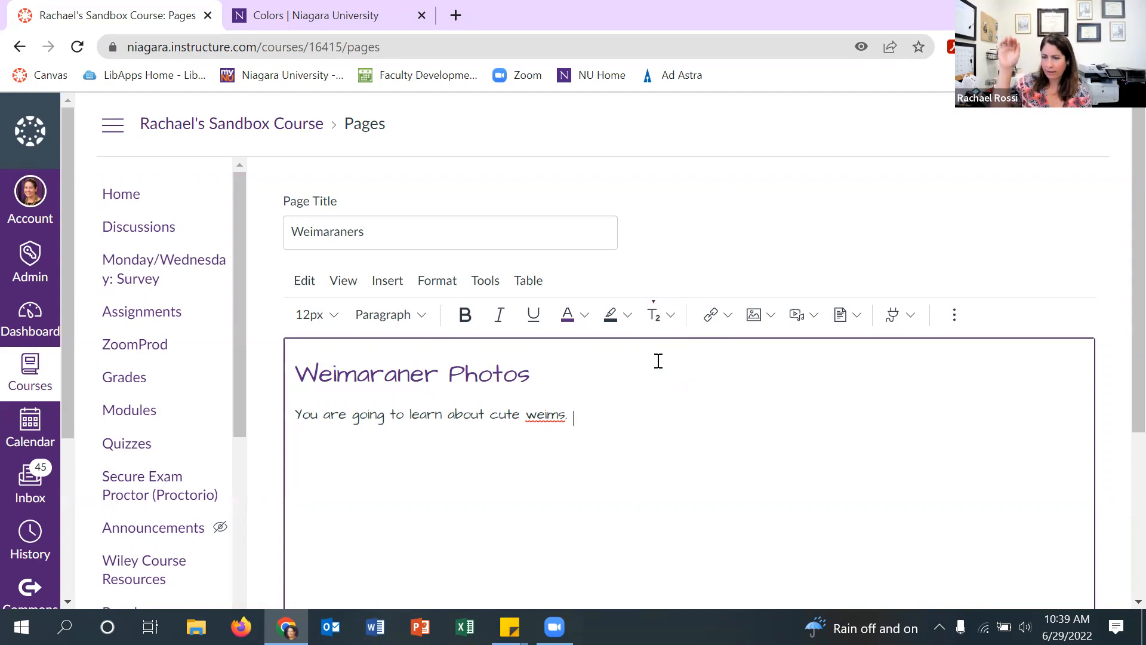
left_click(671, 315)
left_click(616, 412)
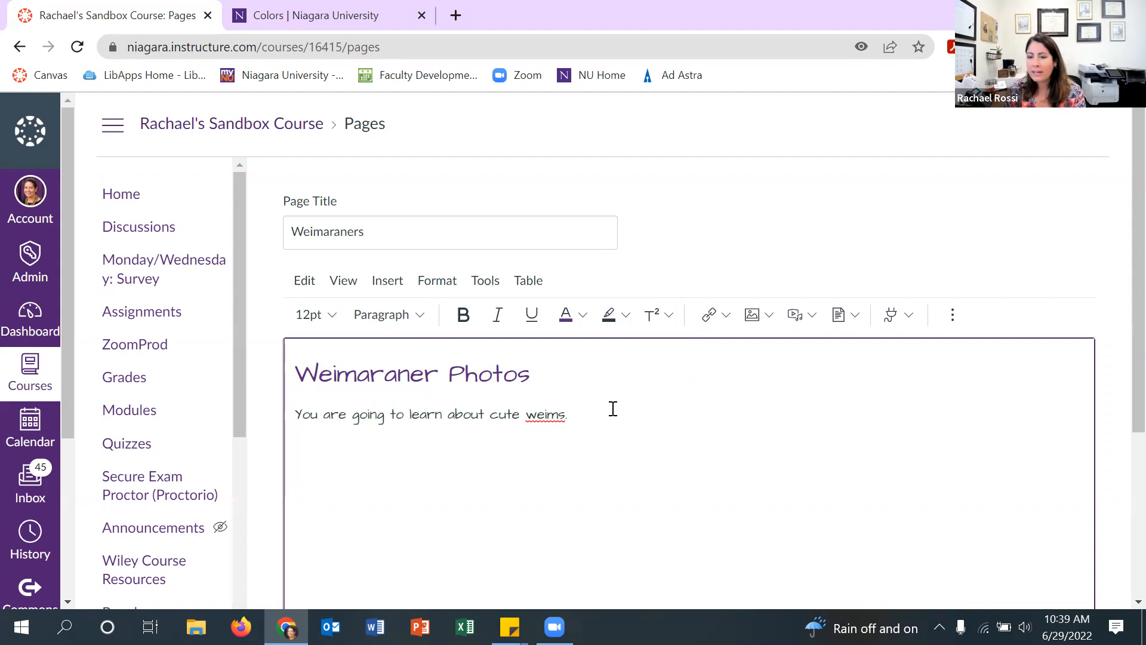
left_click(670, 321)
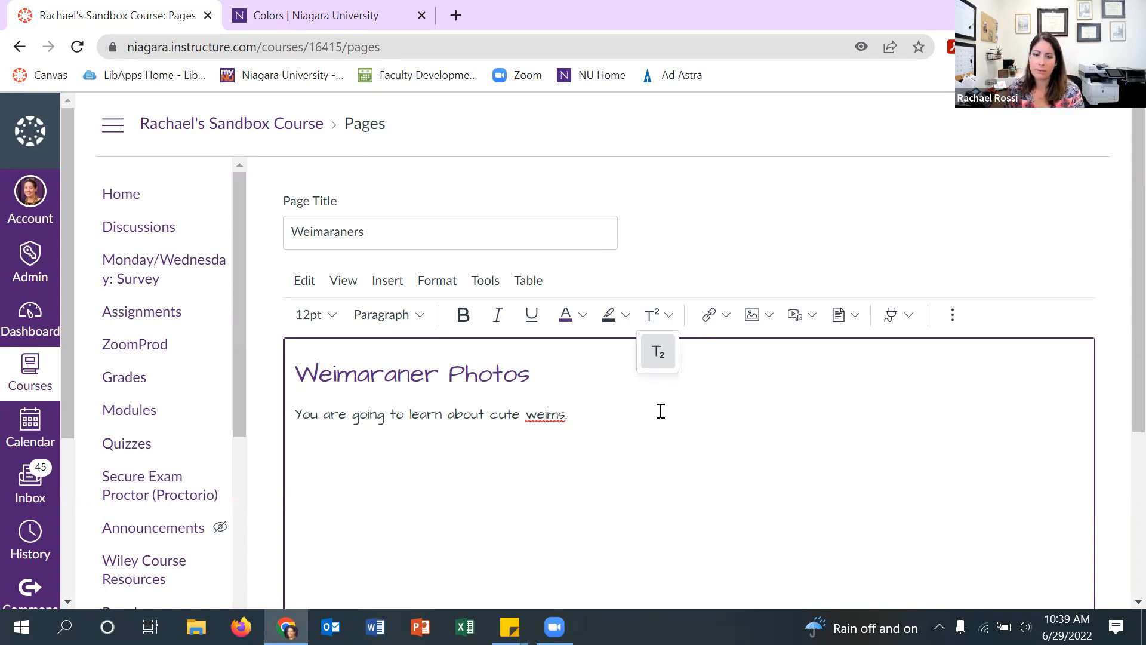
left_click(636, 437)
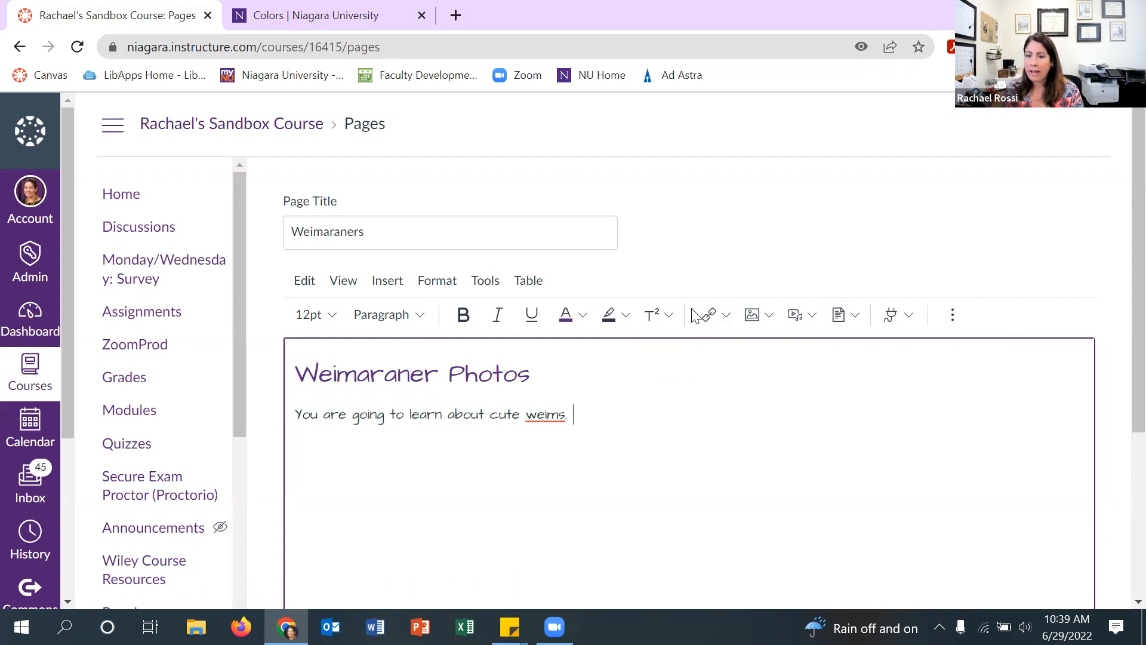
- Browse the course content available for linking, including the modules and quizzes, and close the list without inserting a link
left_click(727, 316)
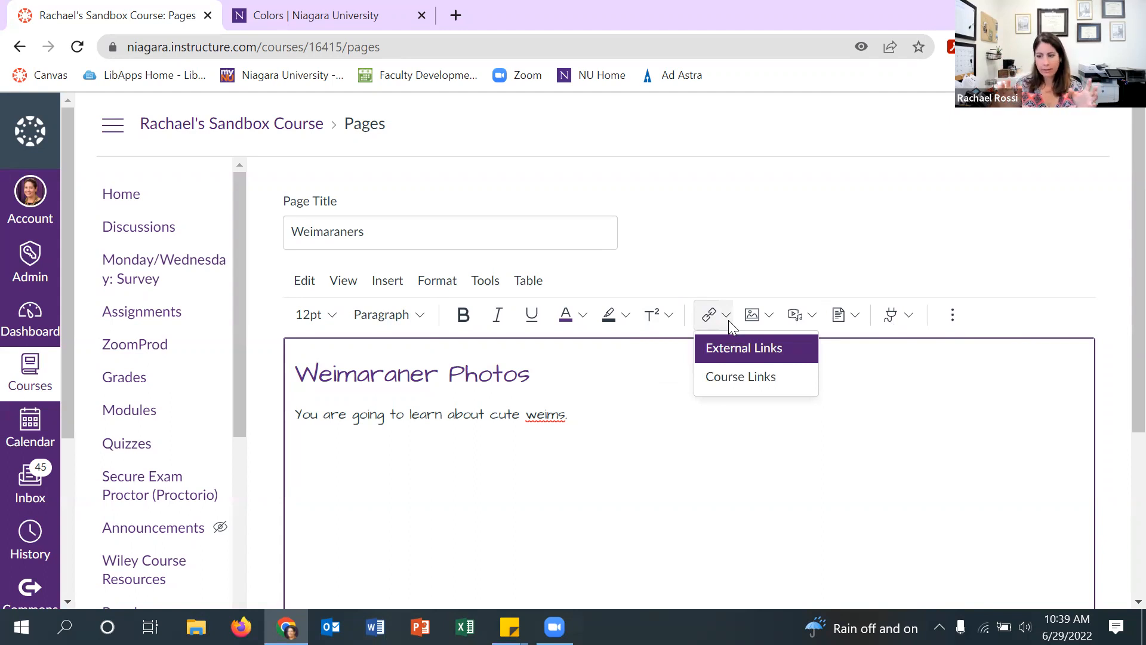
left_click(749, 380)
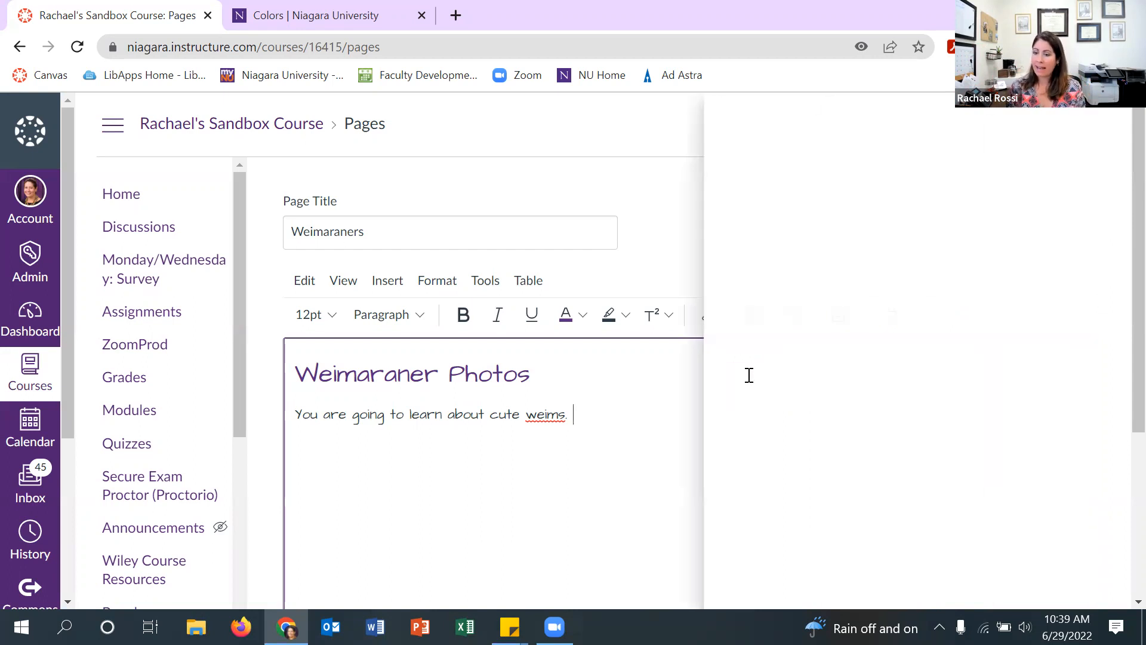
scroll(771, 341, "down", 2)
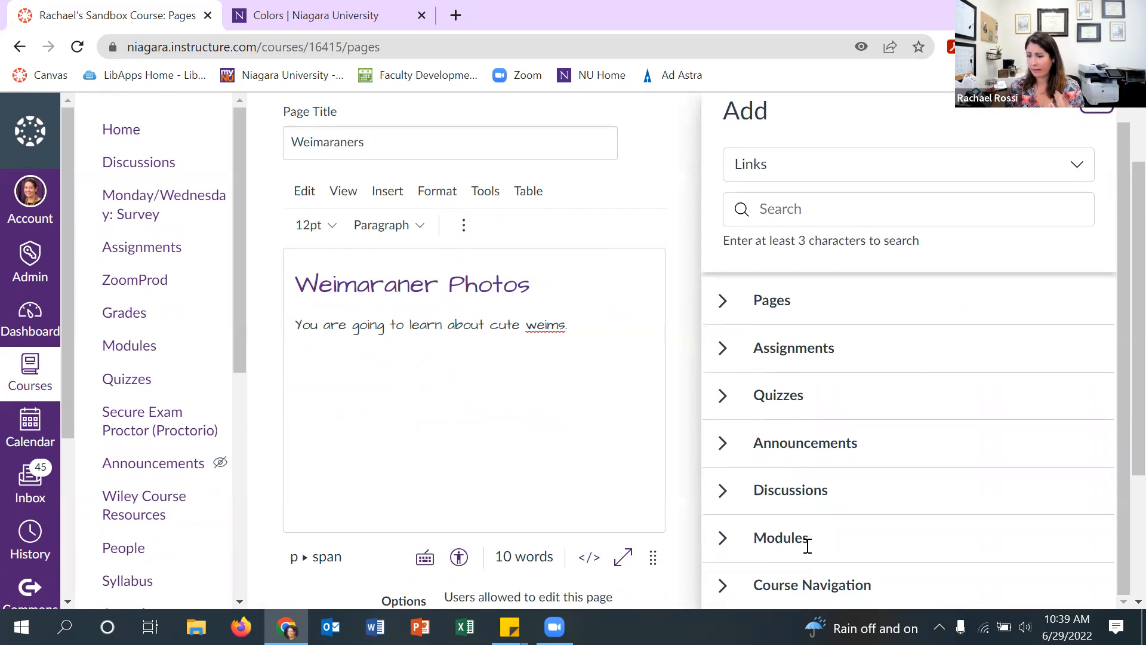
left_click(723, 540)
scroll(776, 552, "down", 1)
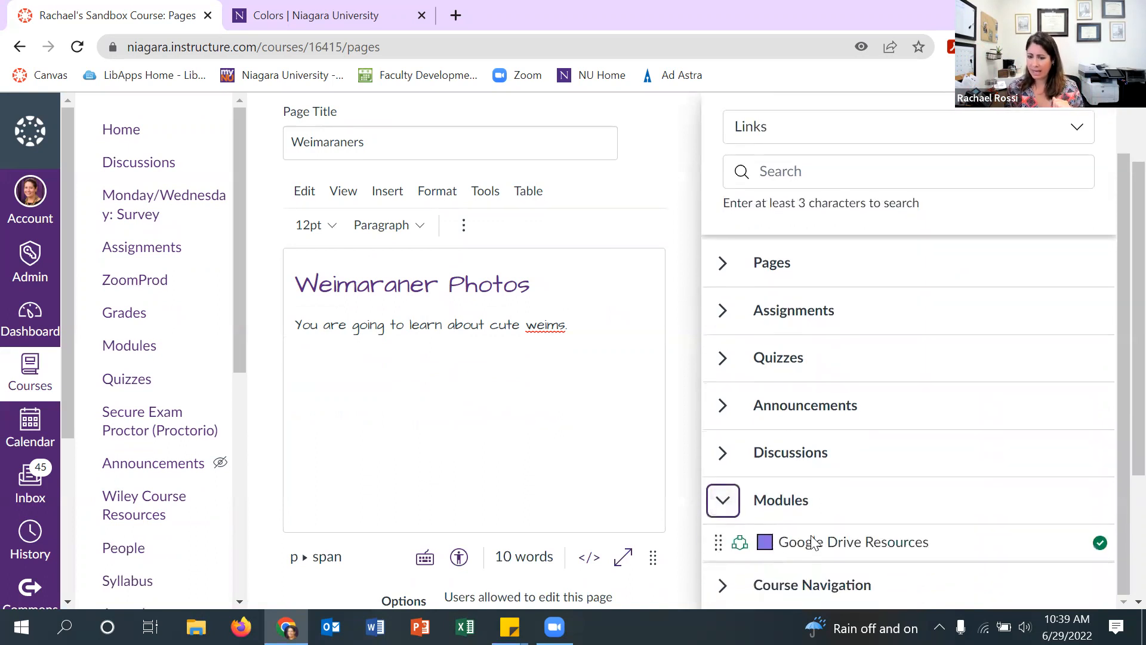
left_click(723, 358)
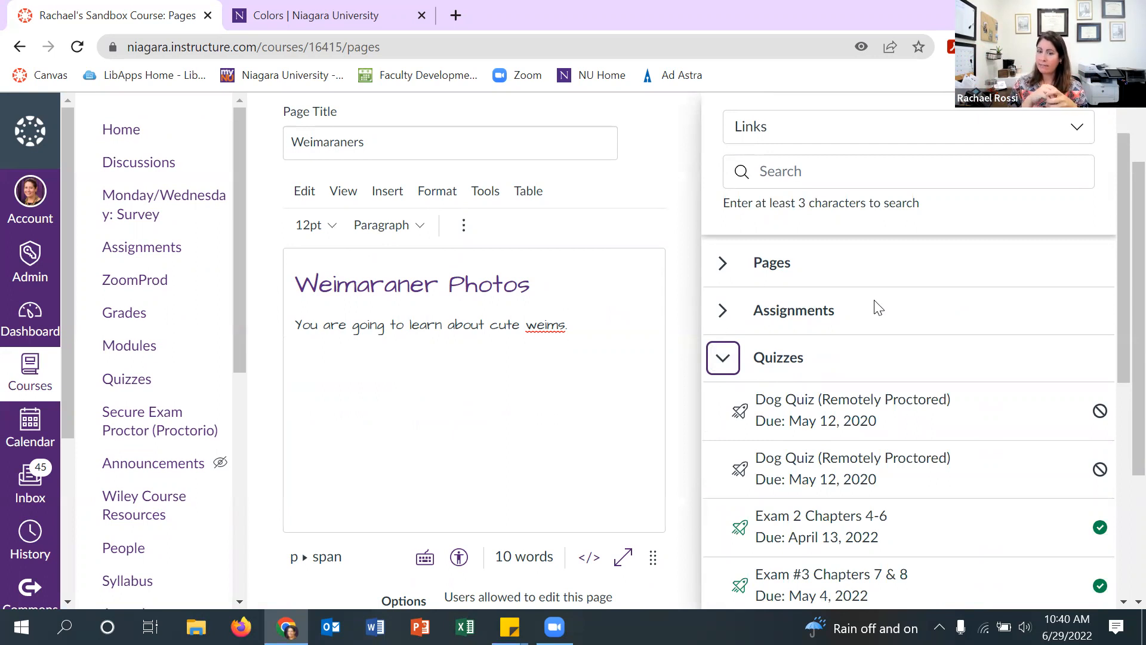
scroll(862, 325, "up", 1)
scroll(859, 328, "up", 2)
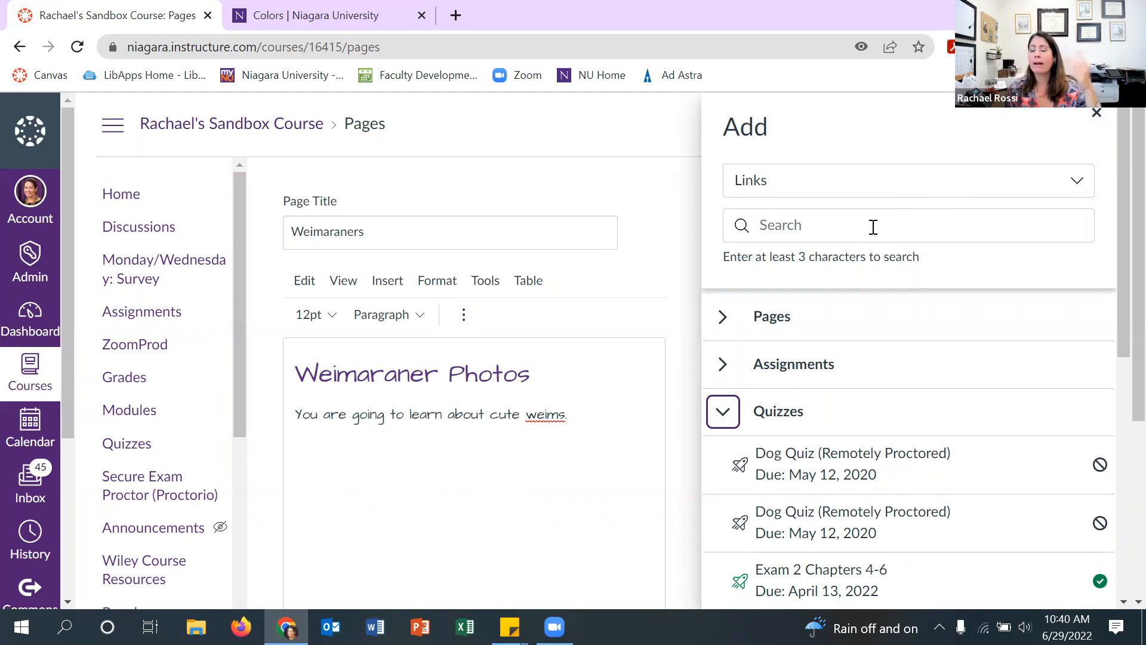
left_click(1097, 113)
- Add the sentence "Click here to learn more!" to the end of the paragraph about cute weims
left_click(723, 318)
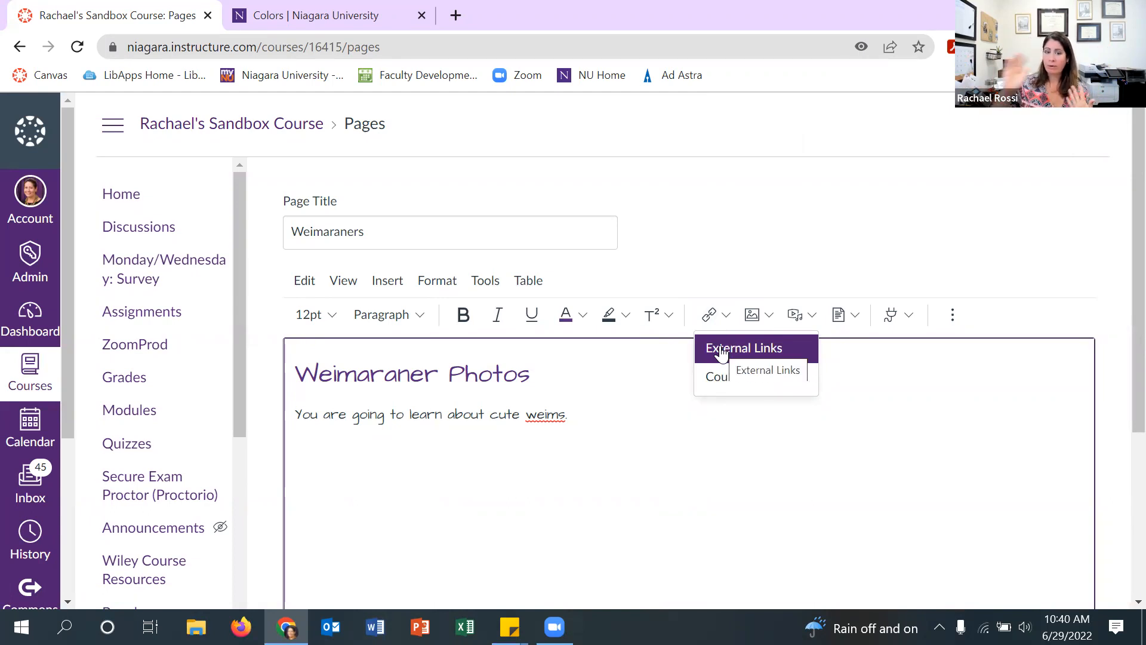
left_click(623, 417)
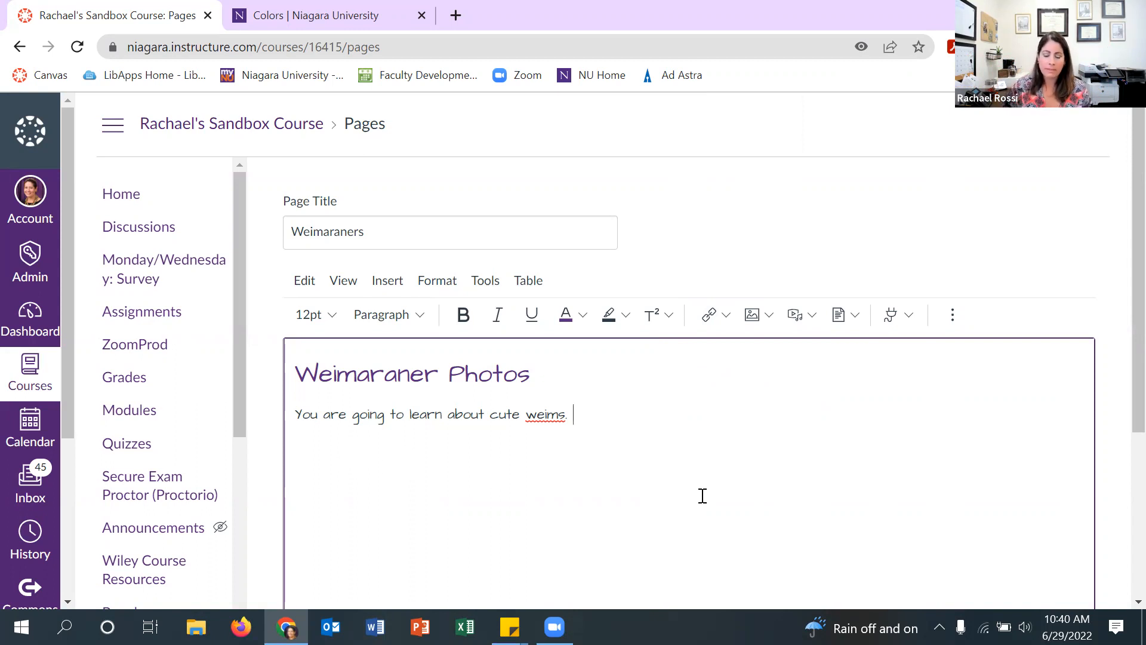
type("Click here")
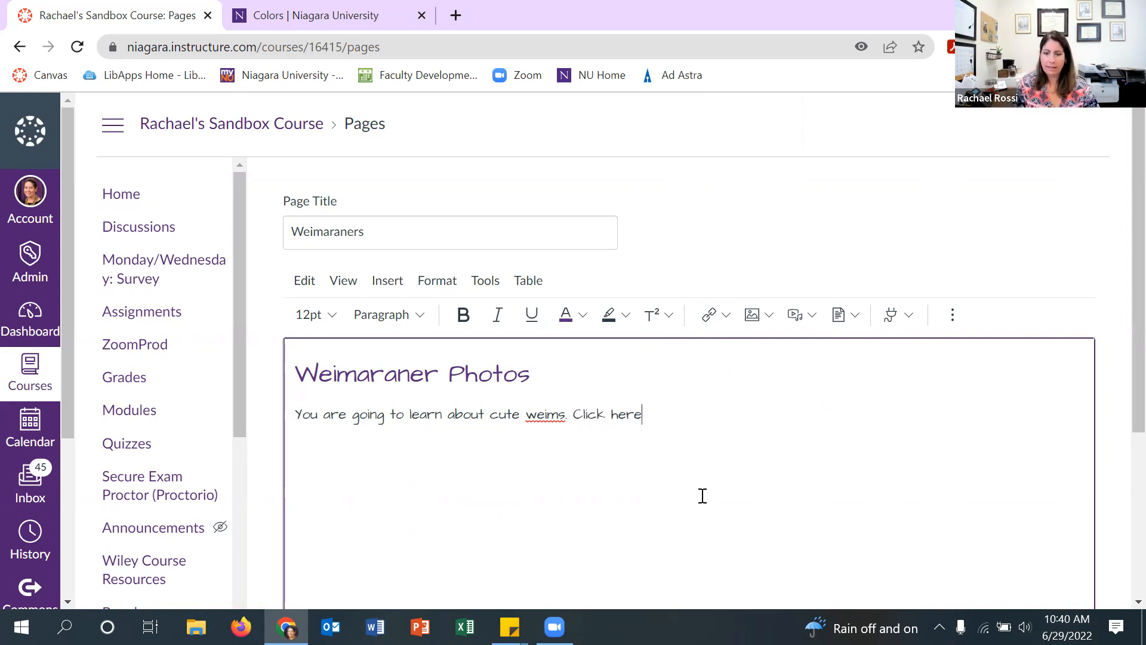
type(" to learn more!")
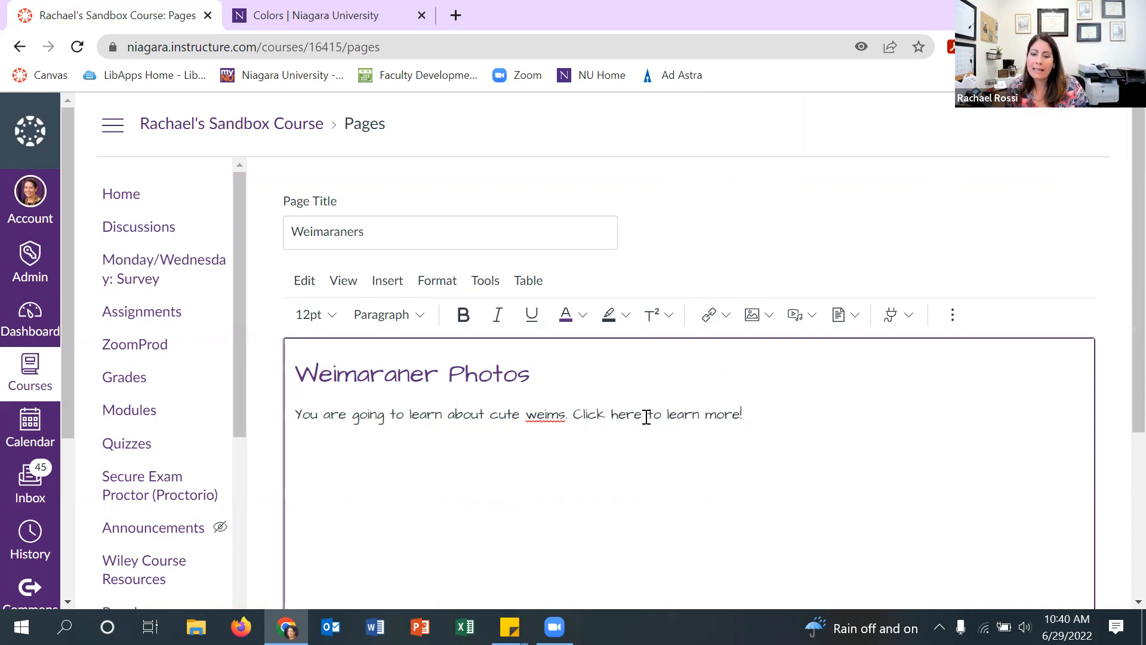
left_click_drag(641, 413, 575, 413)
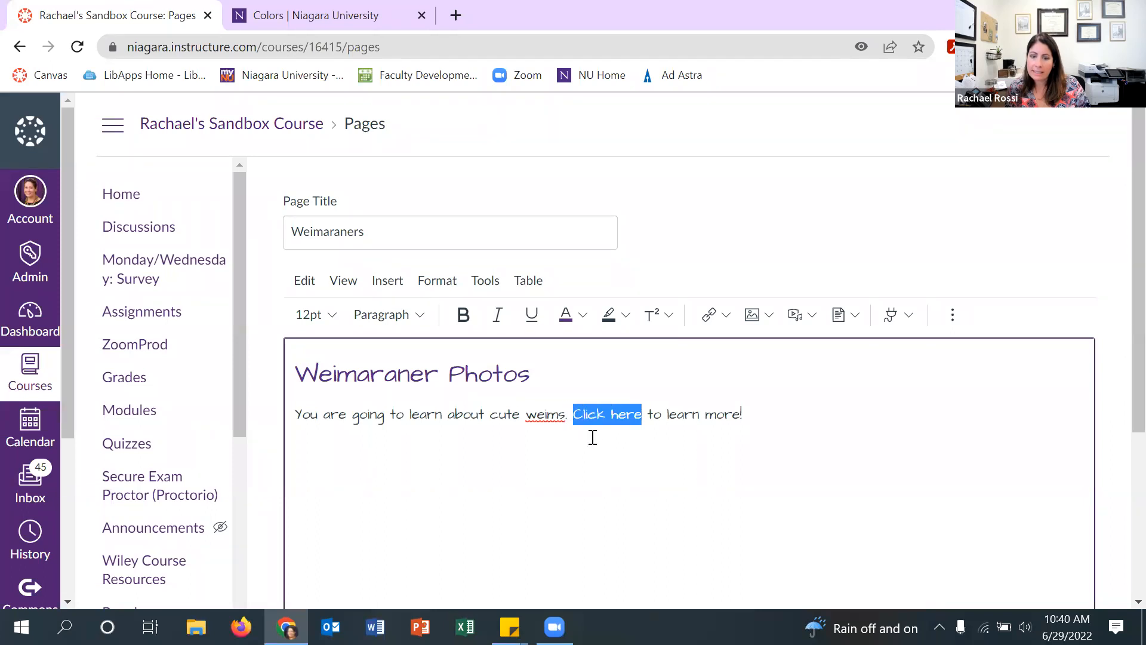
left_click(724, 320)
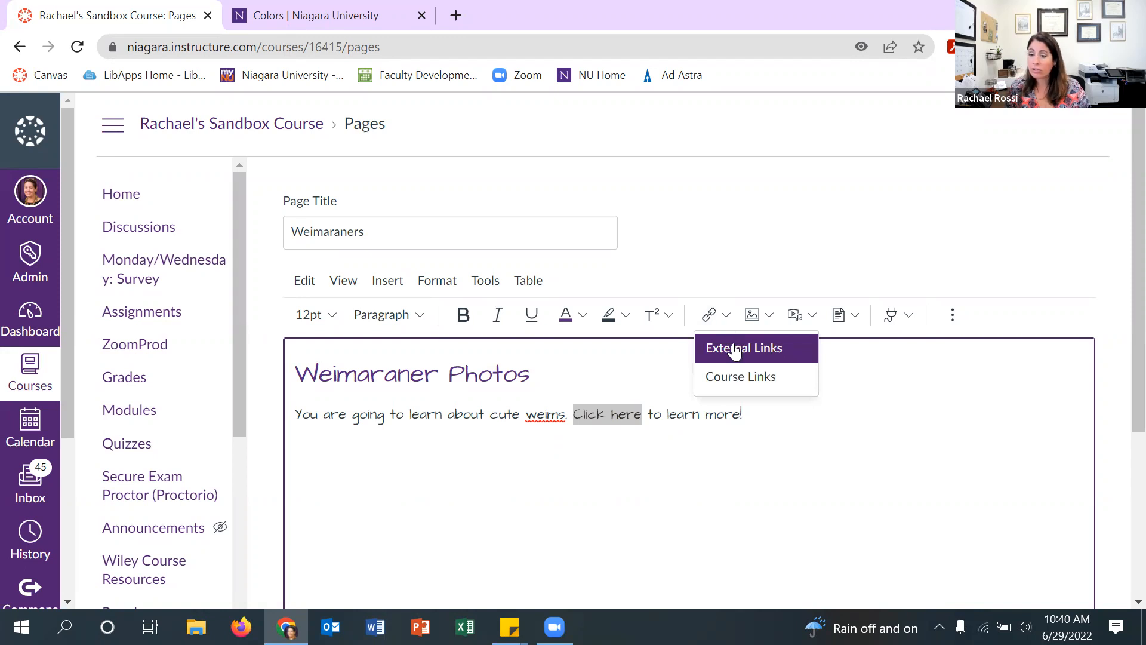
left_click(734, 349)
left_click(448, 394)
left_click(406, 437)
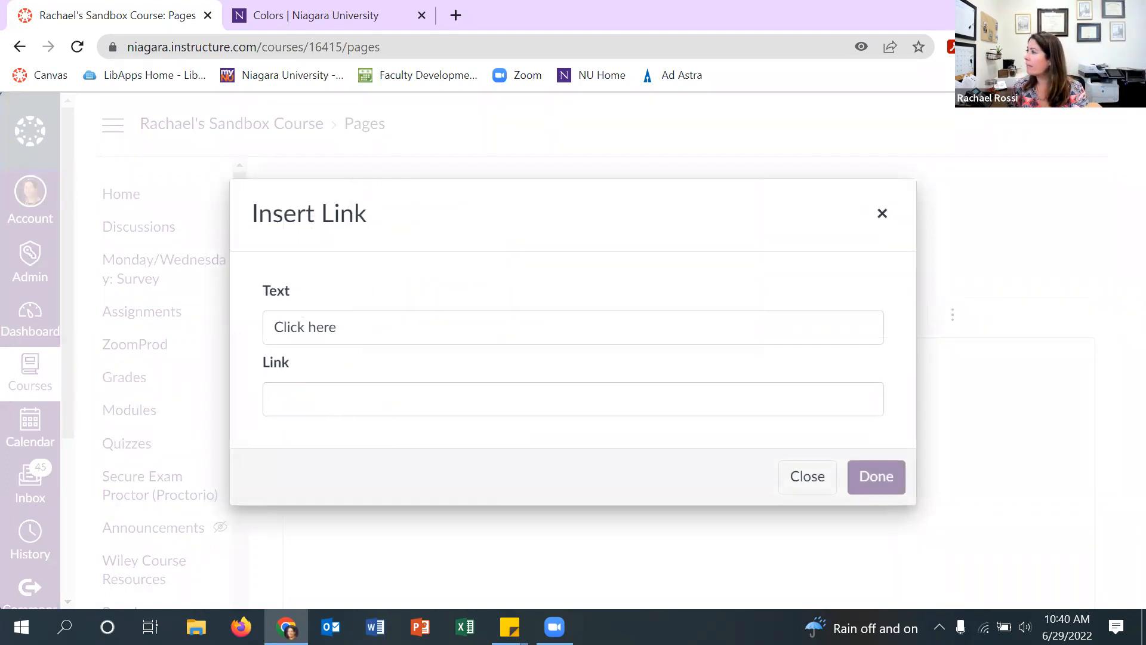
key("alt+Tab")
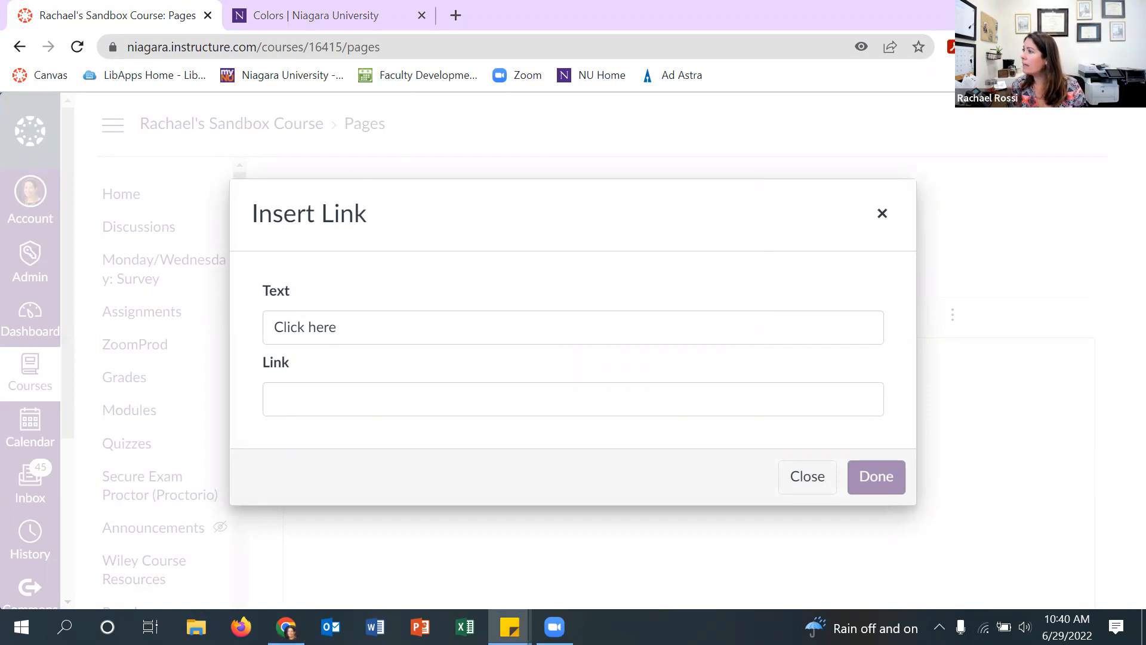
left_click(523, 399)
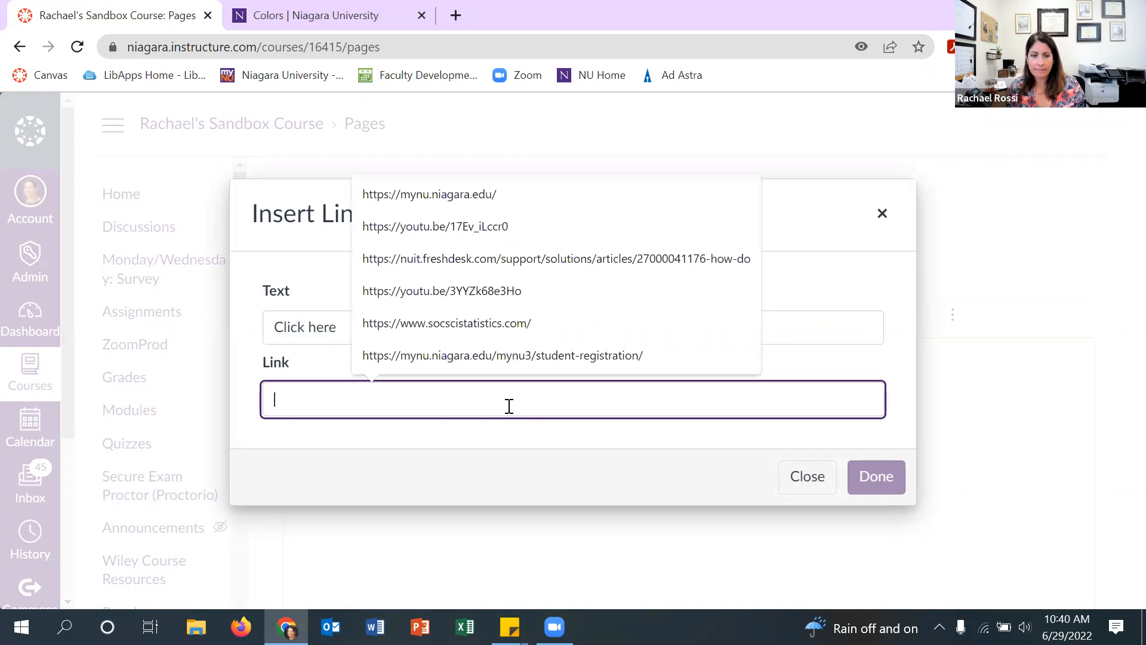
type("https://theweimaraner.wordpress.com/weimaraner-information/fun-stuff/")
left_click(863, 490)
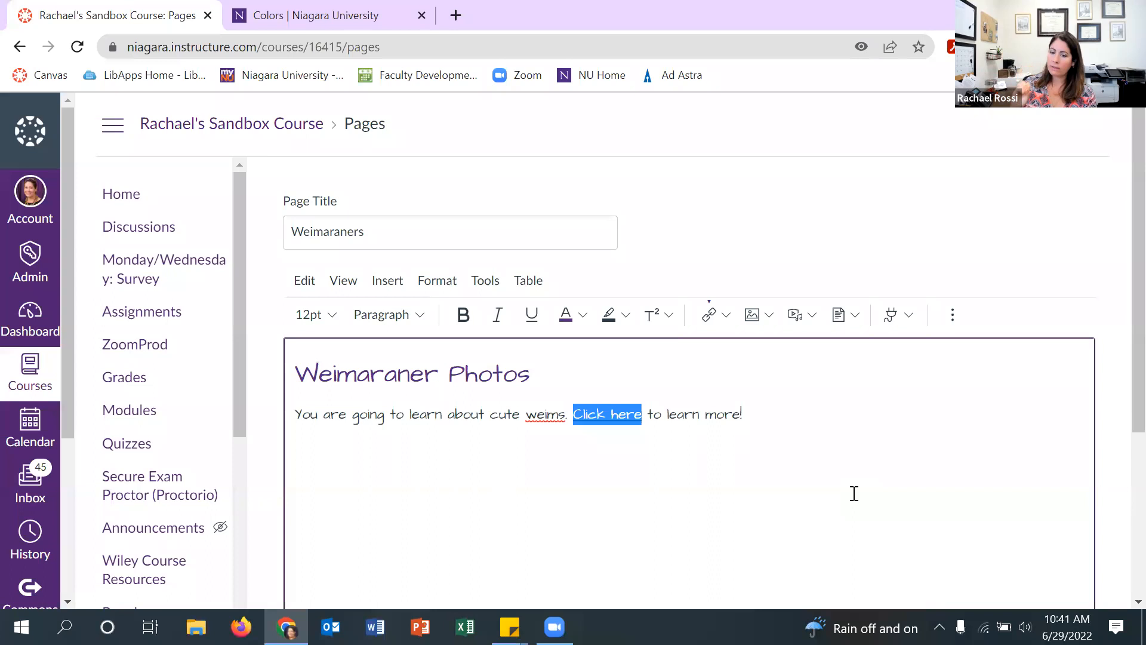
left_click(804, 439)
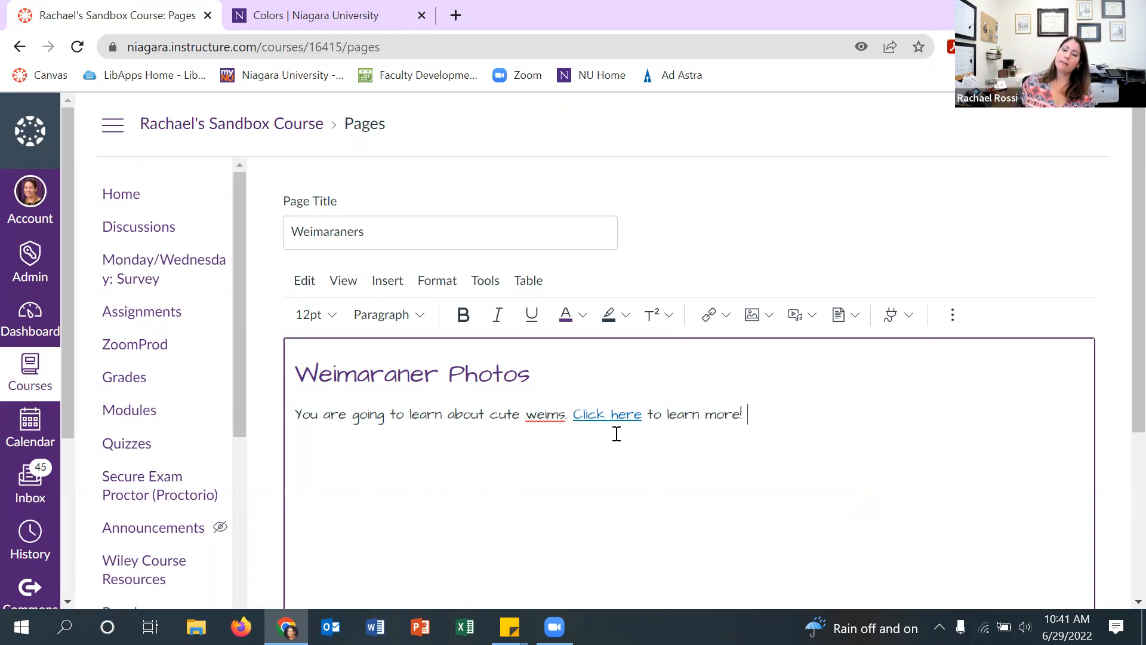
- Review the text and address in the "Click here" link's options, close them, and look over the available link types
left_click(609, 413)
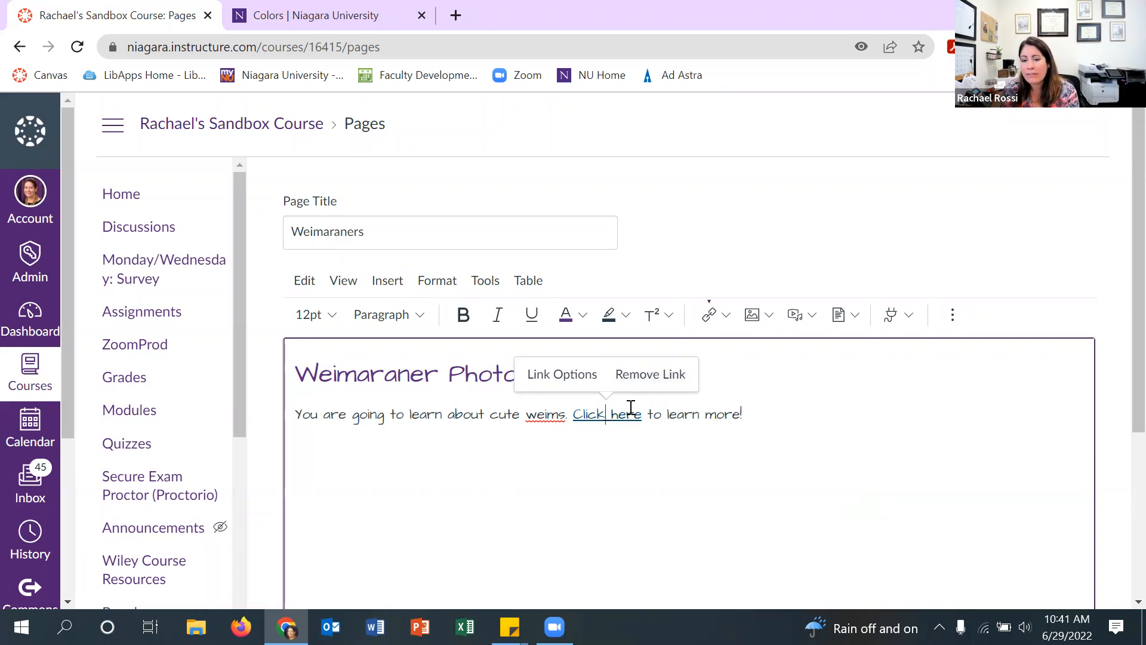
left_click(568, 376)
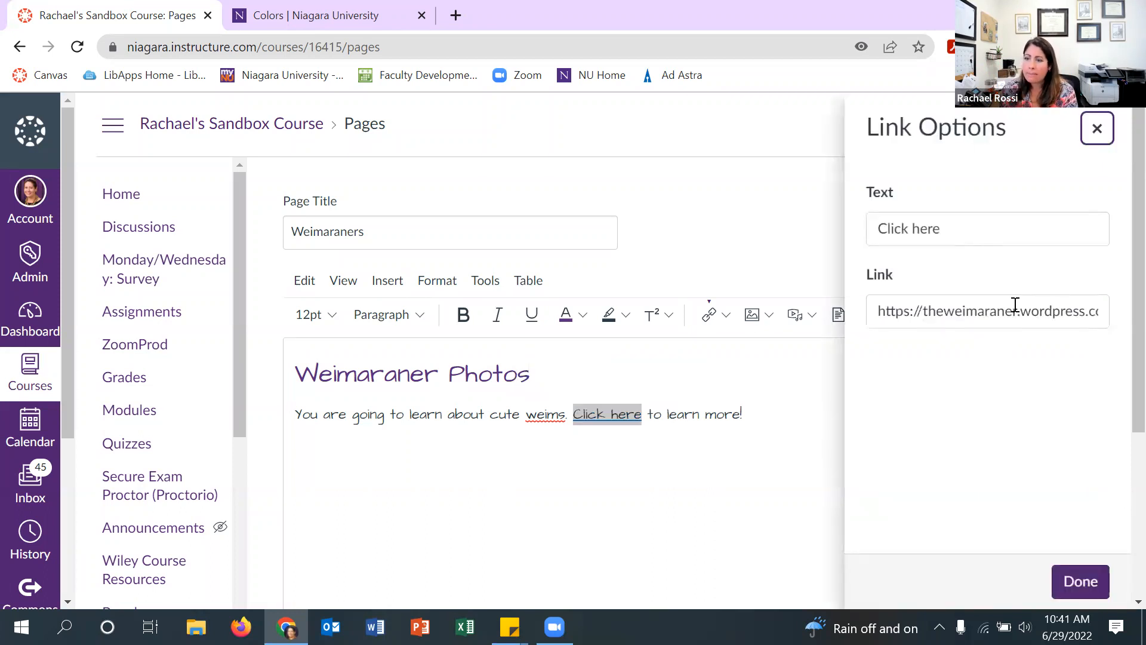
scroll(1033, 346, "down", 5)
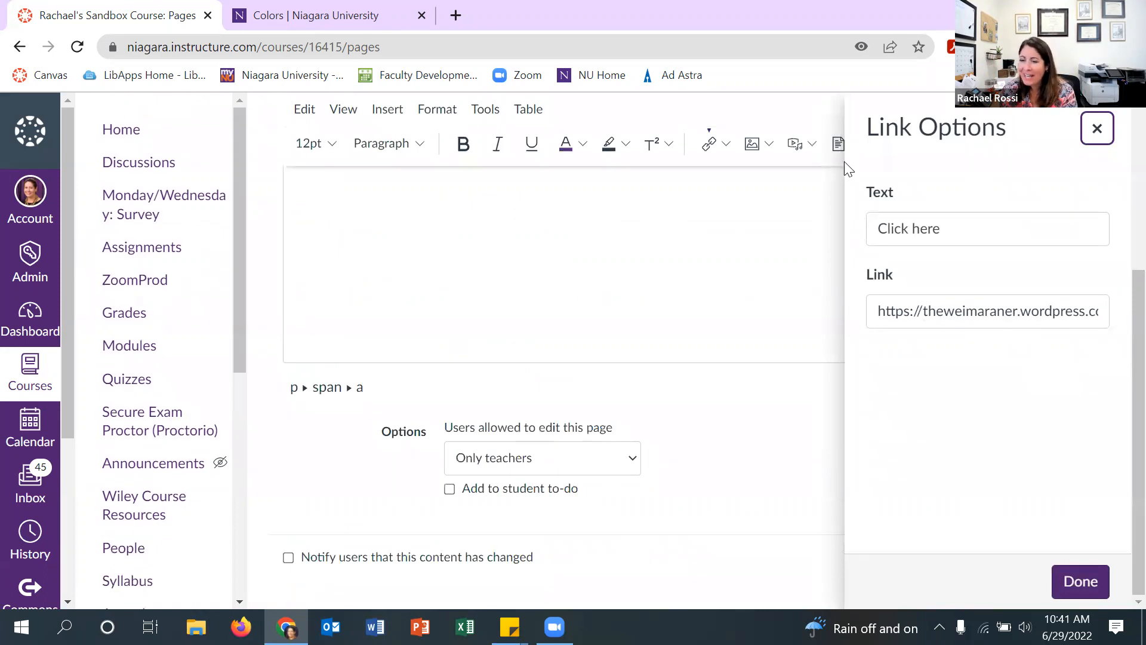
scroll(734, 266, "up", 3)
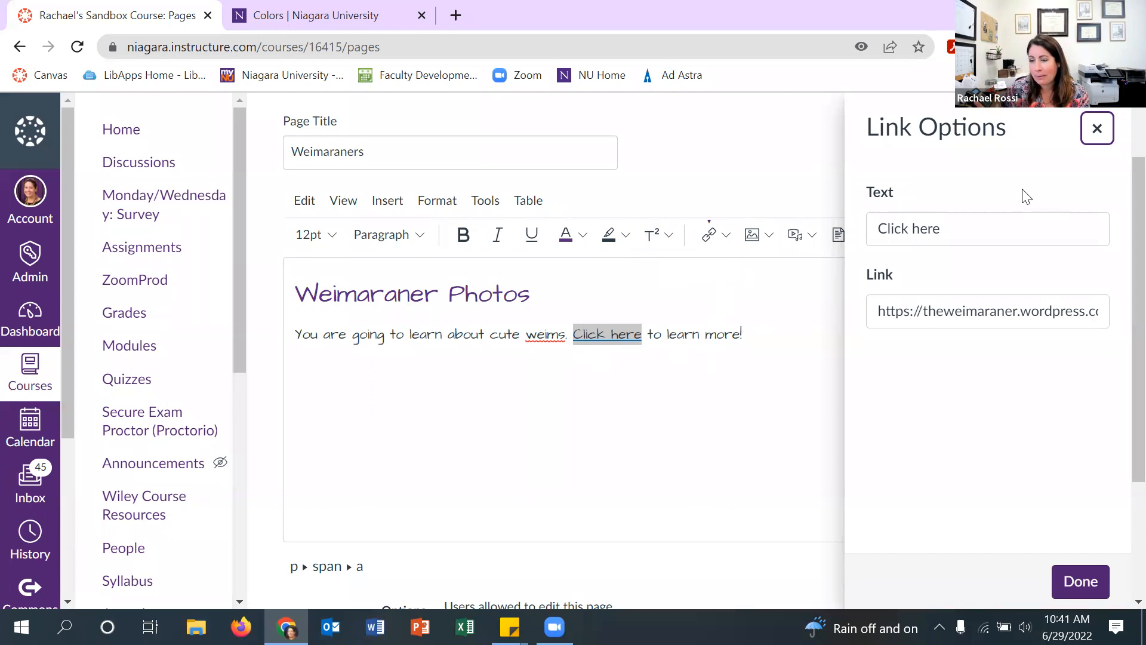
left_click(1098, 130)
left_click(756, 354)
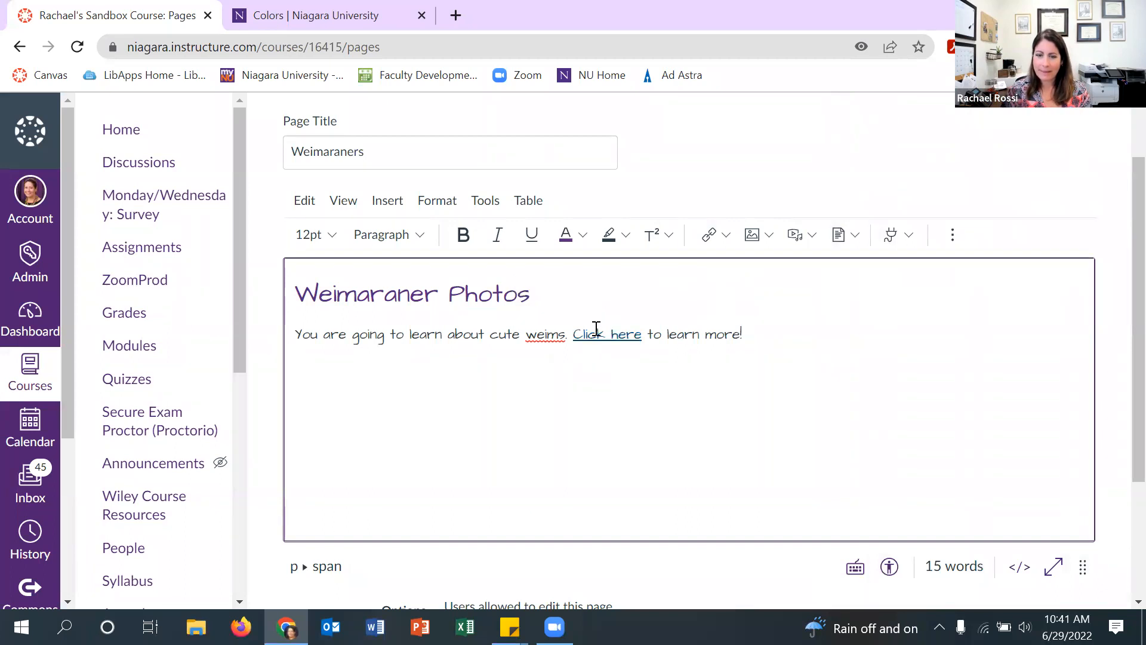
left_click(609, 333)
left_click(775, 343)
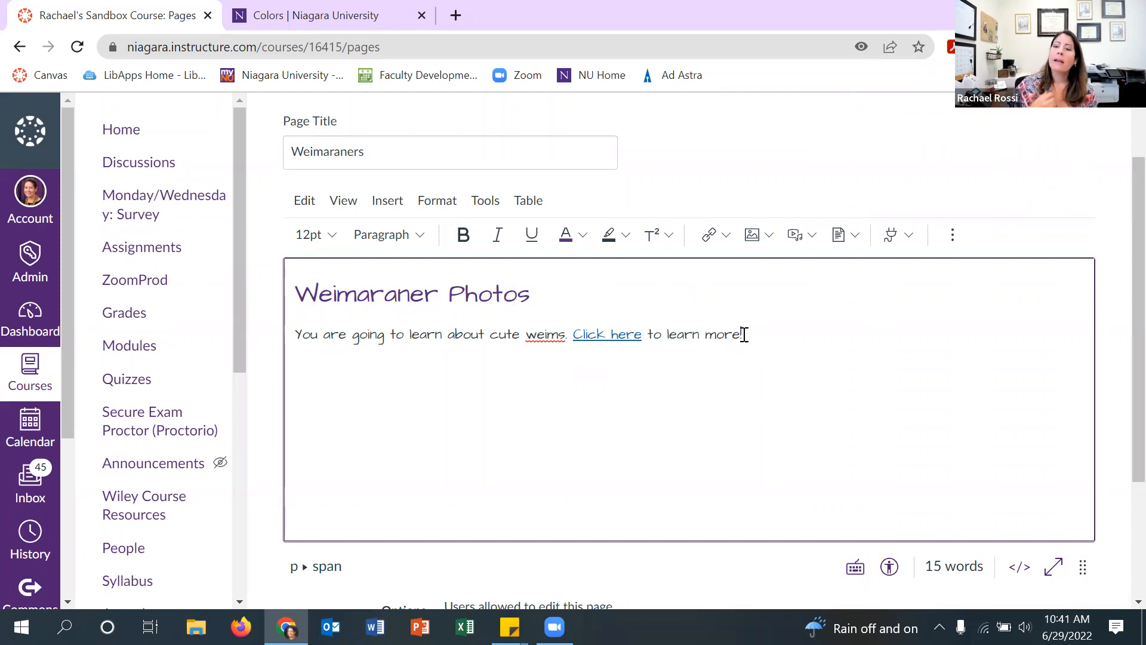
left_click(725, 239)
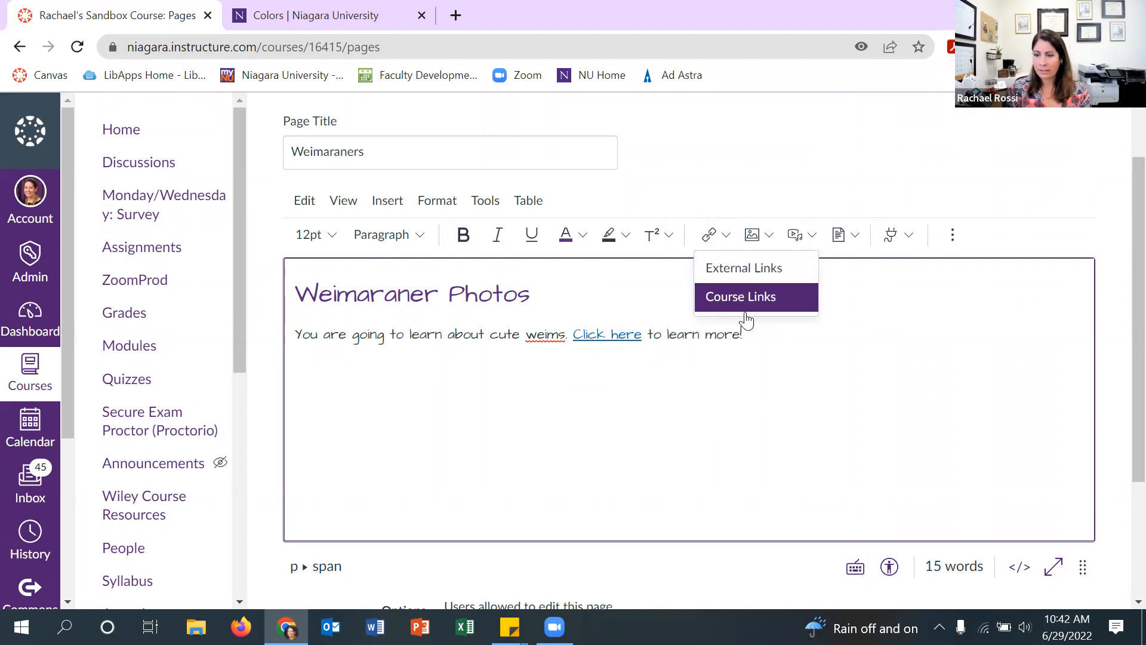
left_click(772, 334)
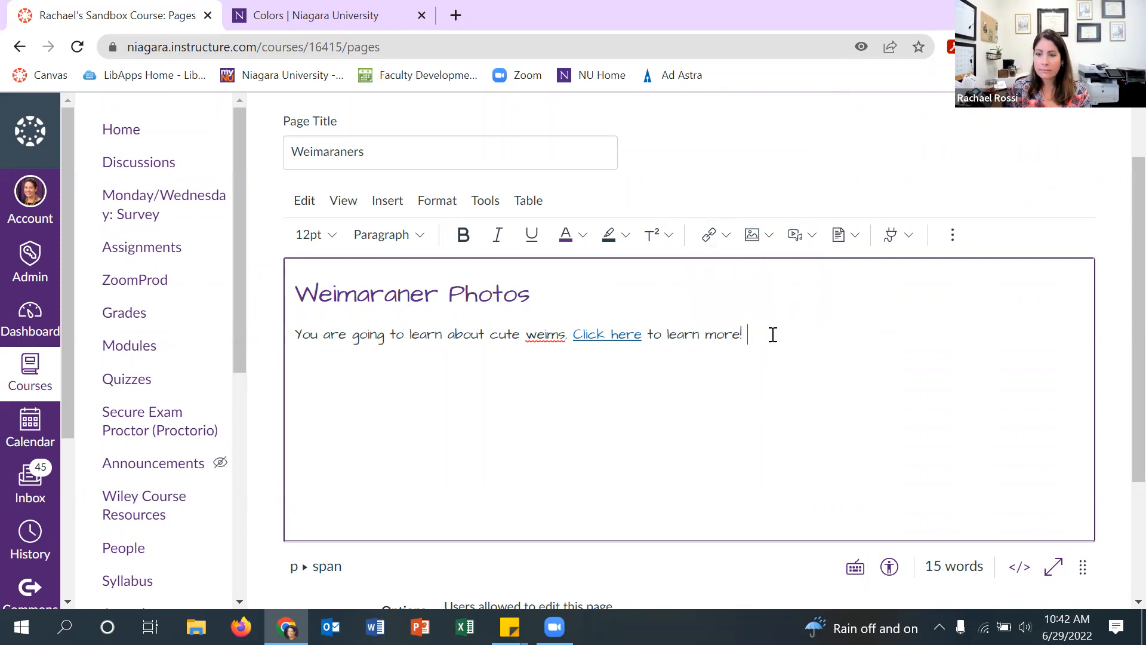
- Start an image upload at the end of the paragraph and look over the Computer, URL and Unsplash sources
left_click(768, 237)
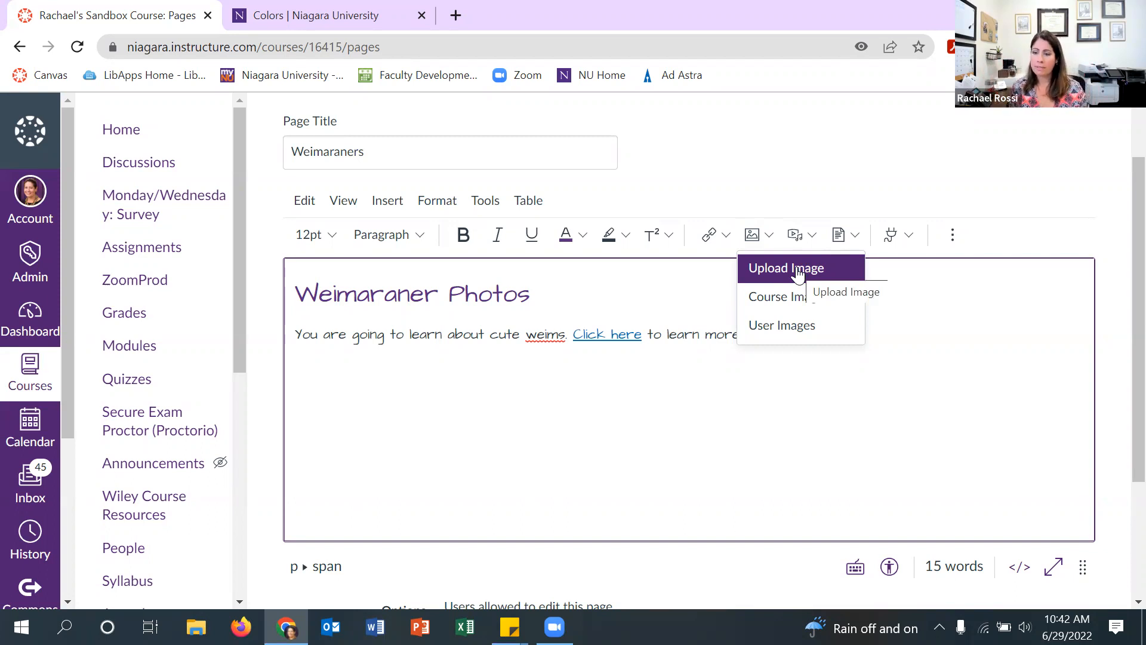
left_click(797, 269)
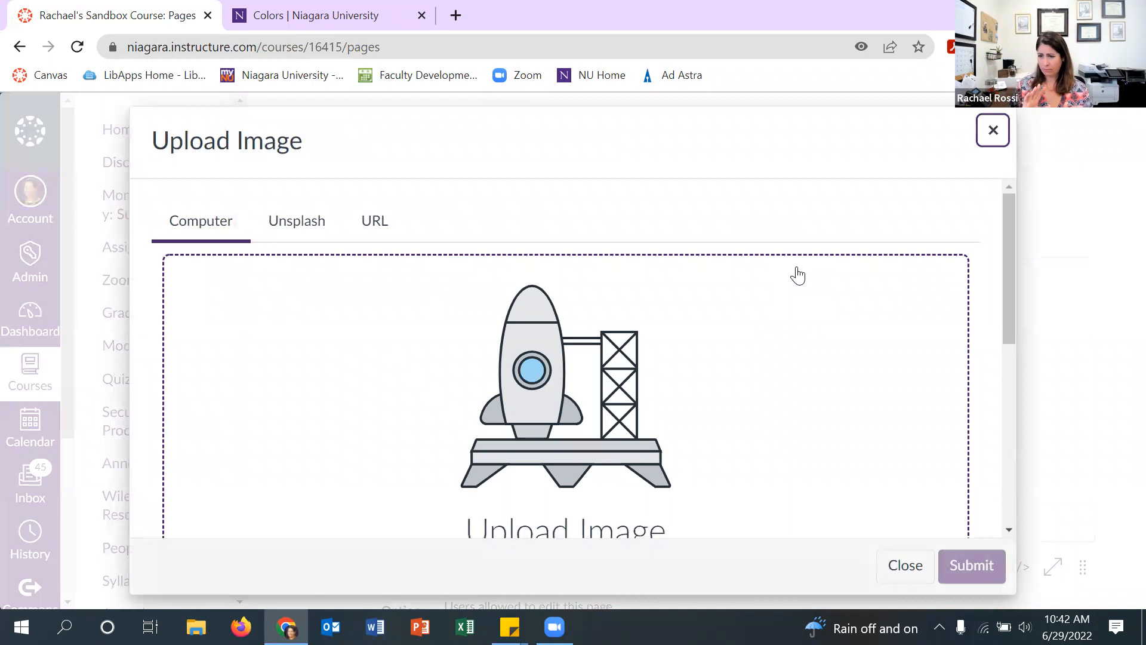
scroll(539, 311, "down", 3)
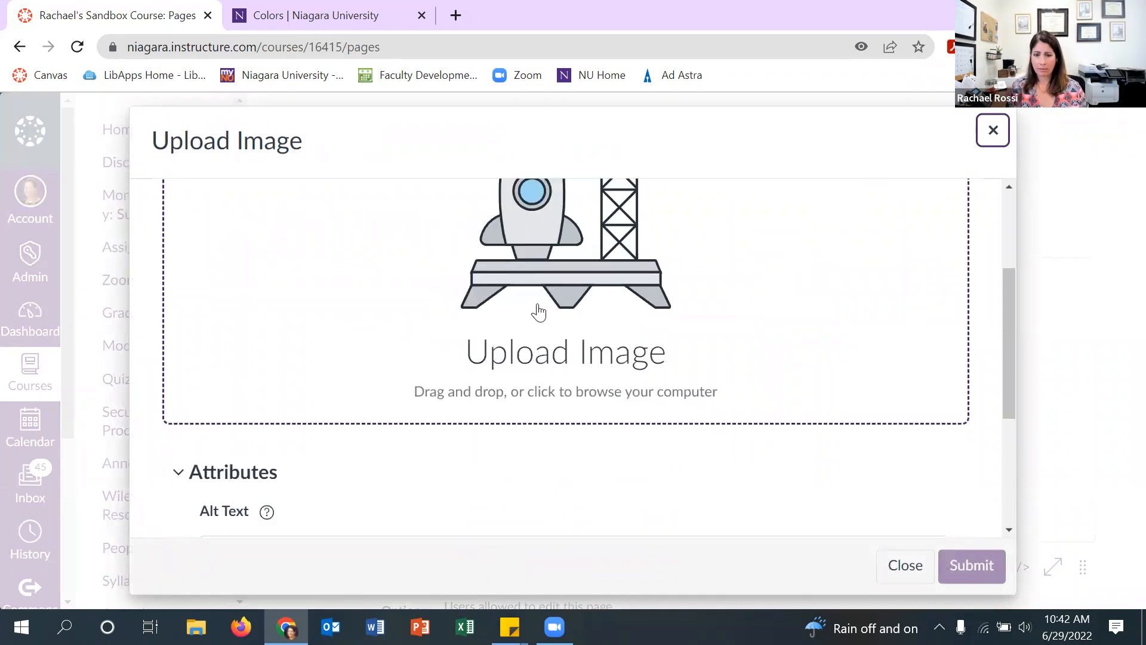
scroll(538, 311, "up", 3)
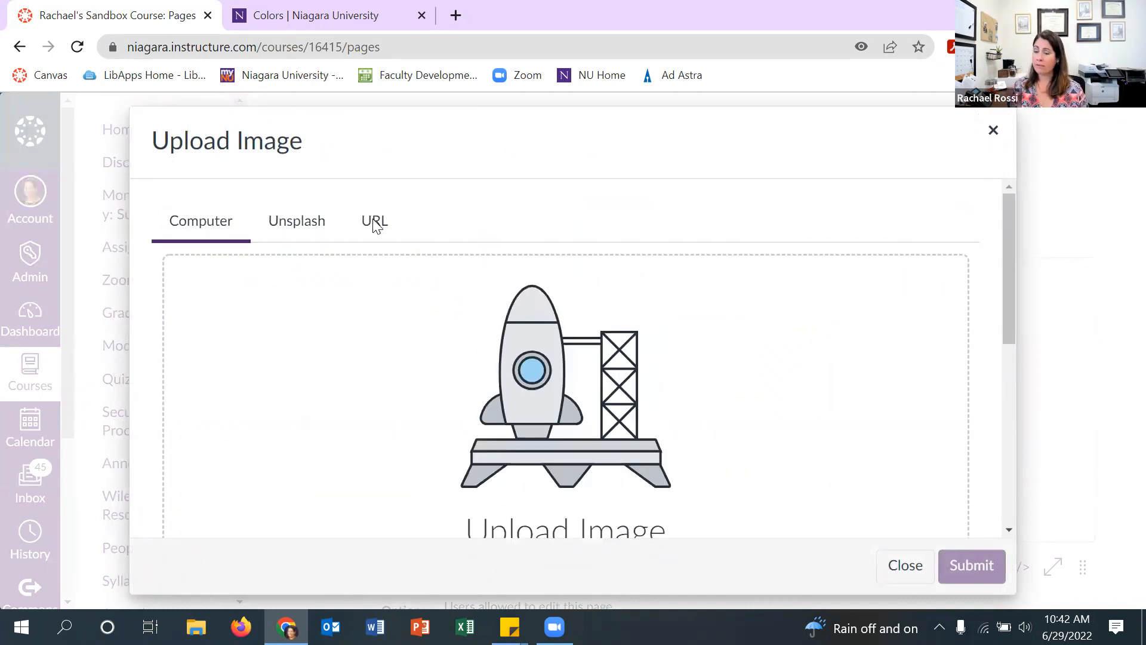
left_click(375, 224)
scroll(374, 226, "down", 2)
scroll(373, 226, "up", 2)
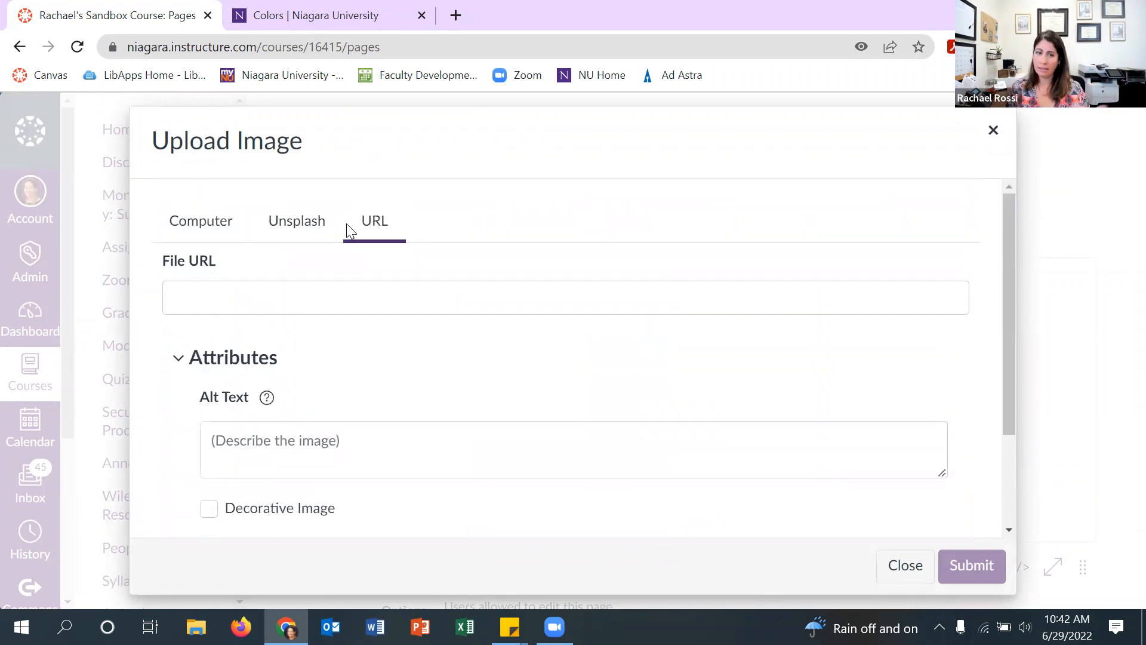
left_click(319, 226)
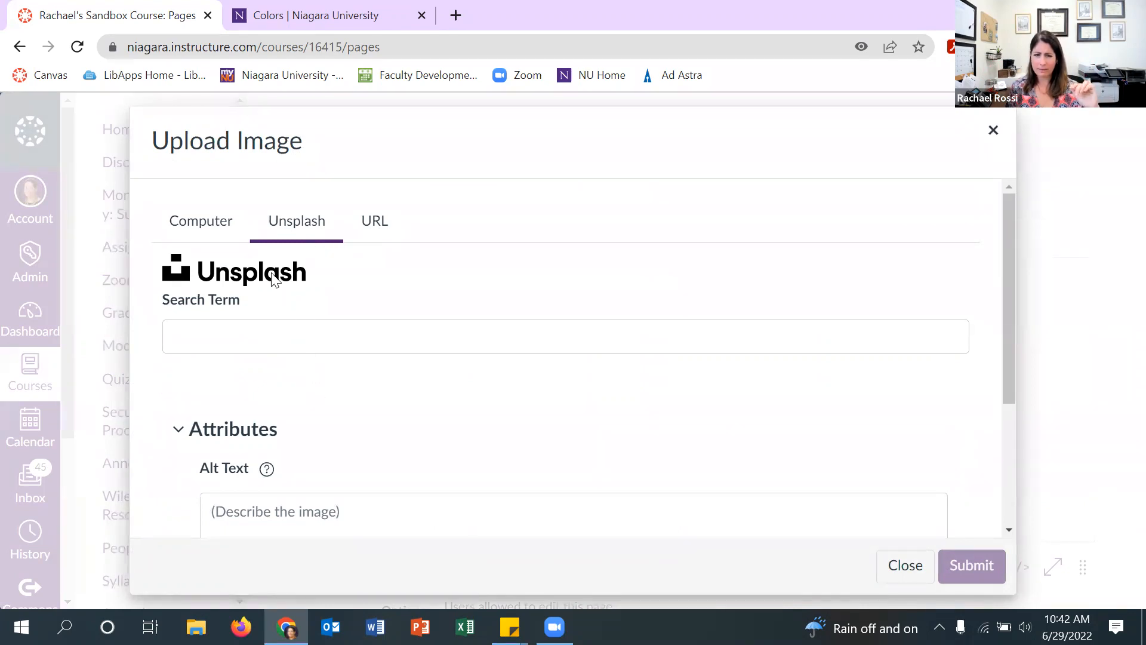
- Examine the alt text, decorative image and display options for an image uploaded from the computer
left_click(199, 220)
scroll(440, 394, "down", 3)
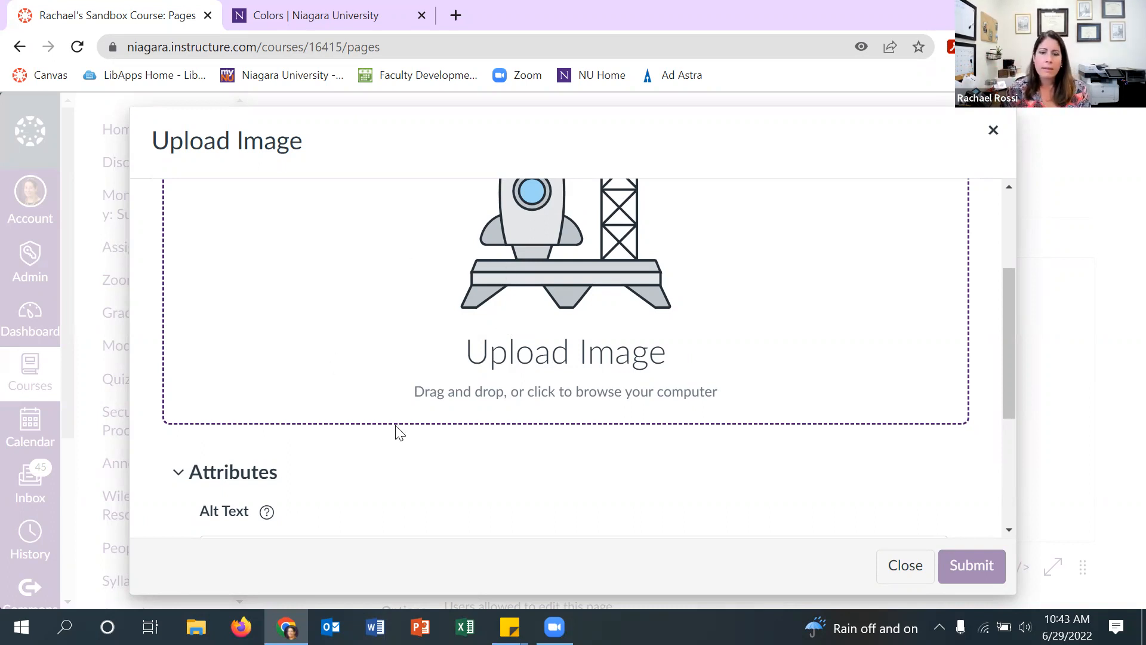
scroll(399, 434, "down", 3)
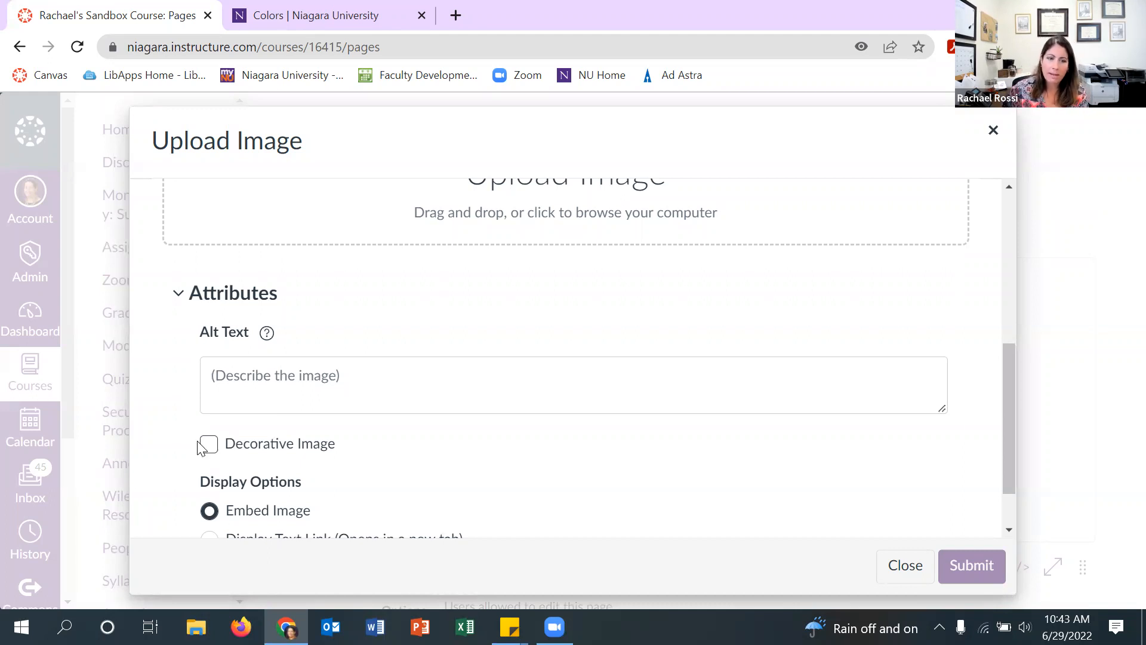
scroll(250, 433, "down", 2)
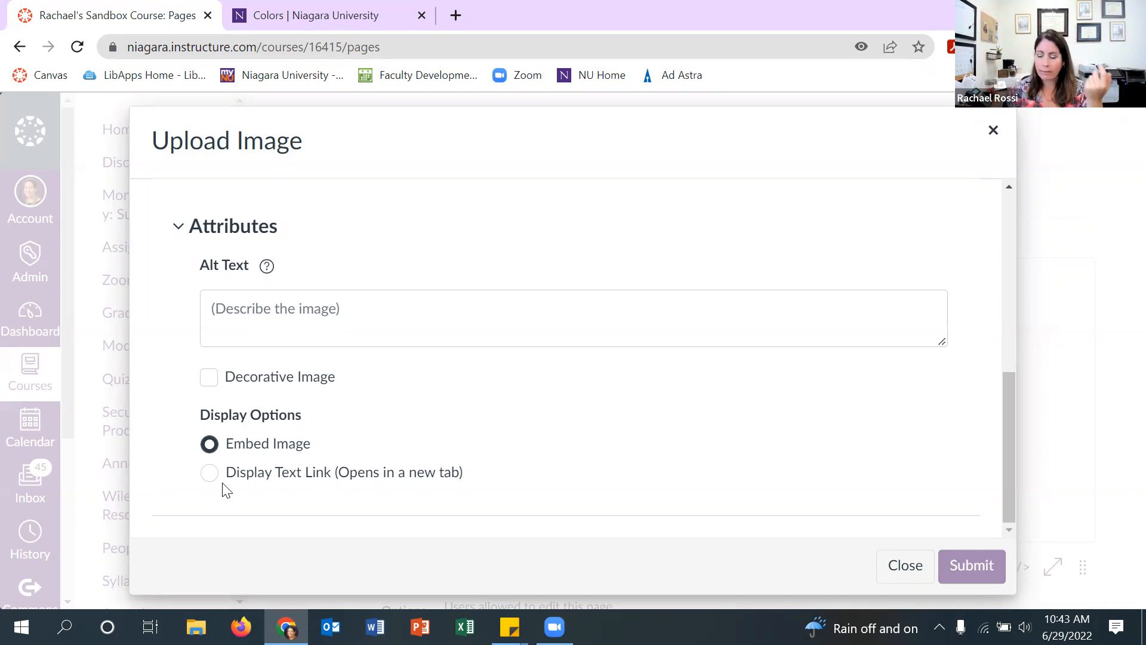
scroll(352, 478, "up", 6)
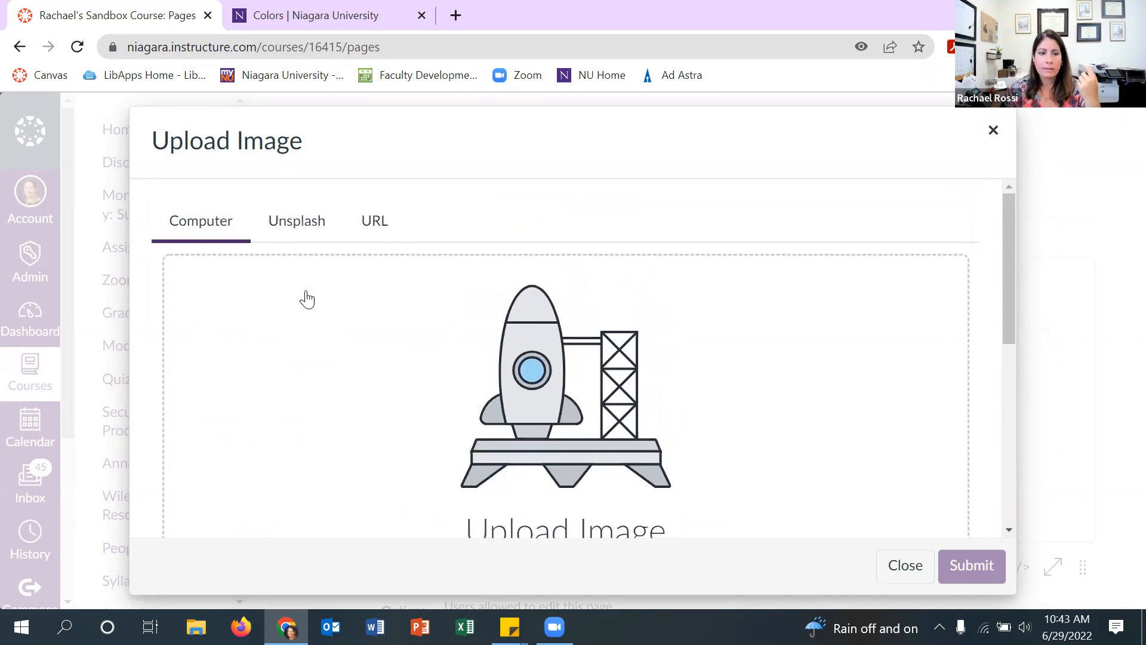
- Choose the BandHLifejacket picture from the Weimaraners folder on the Desktop as the image to upload
scroll(378, 389, "down", 2)
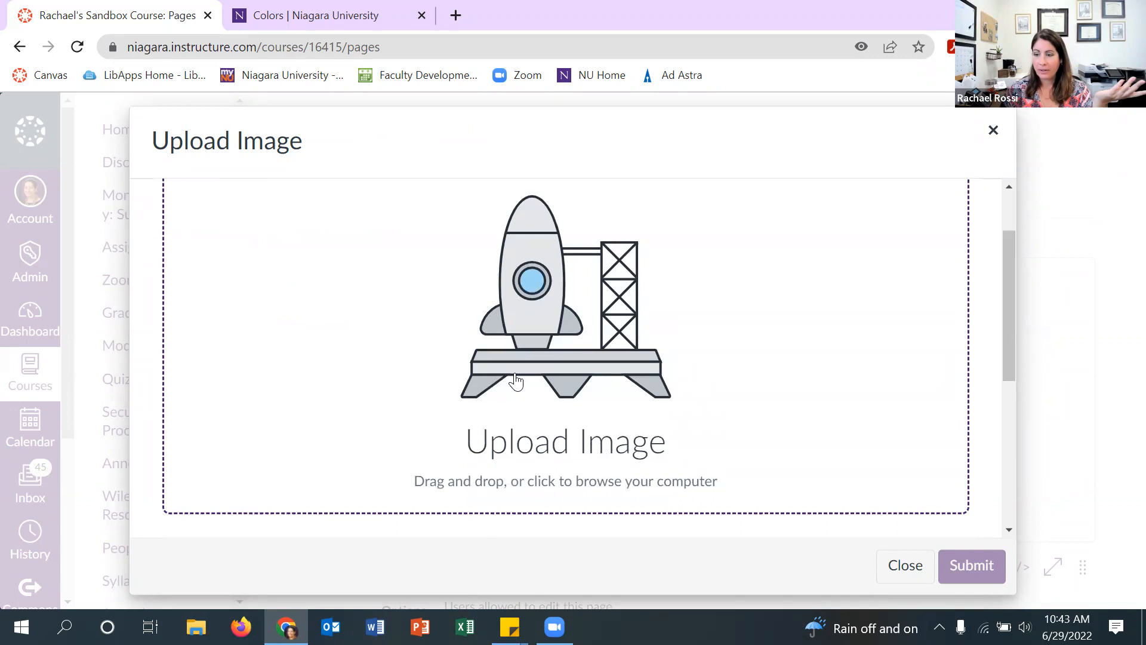
scroll(515, 379, "down", 1)
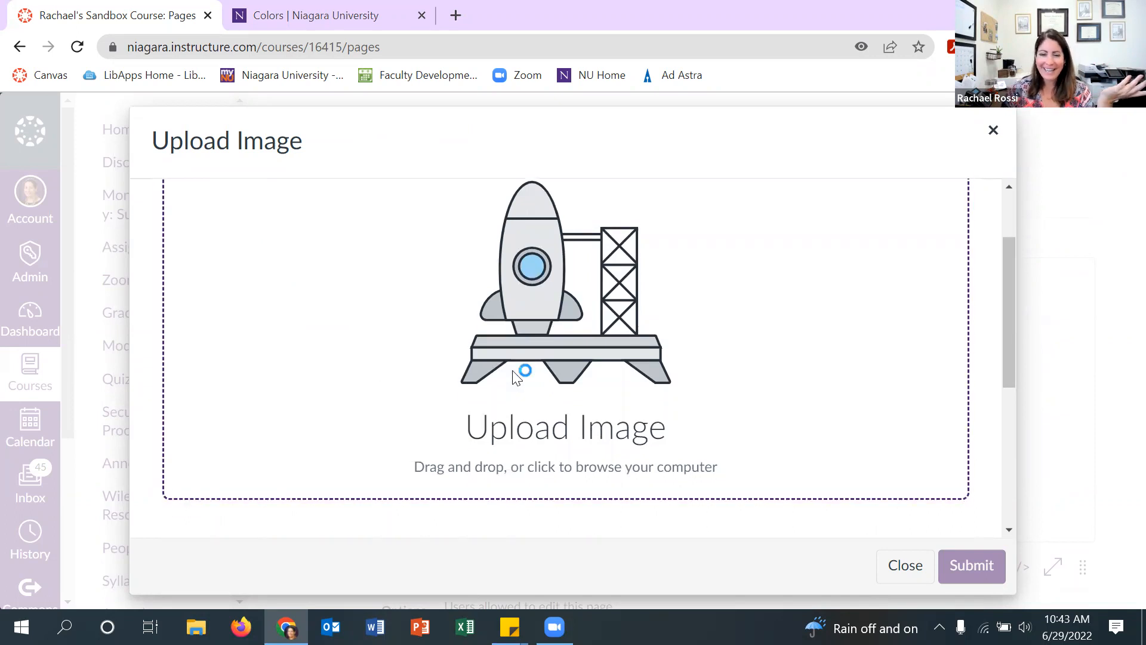
left_click(502, 382)
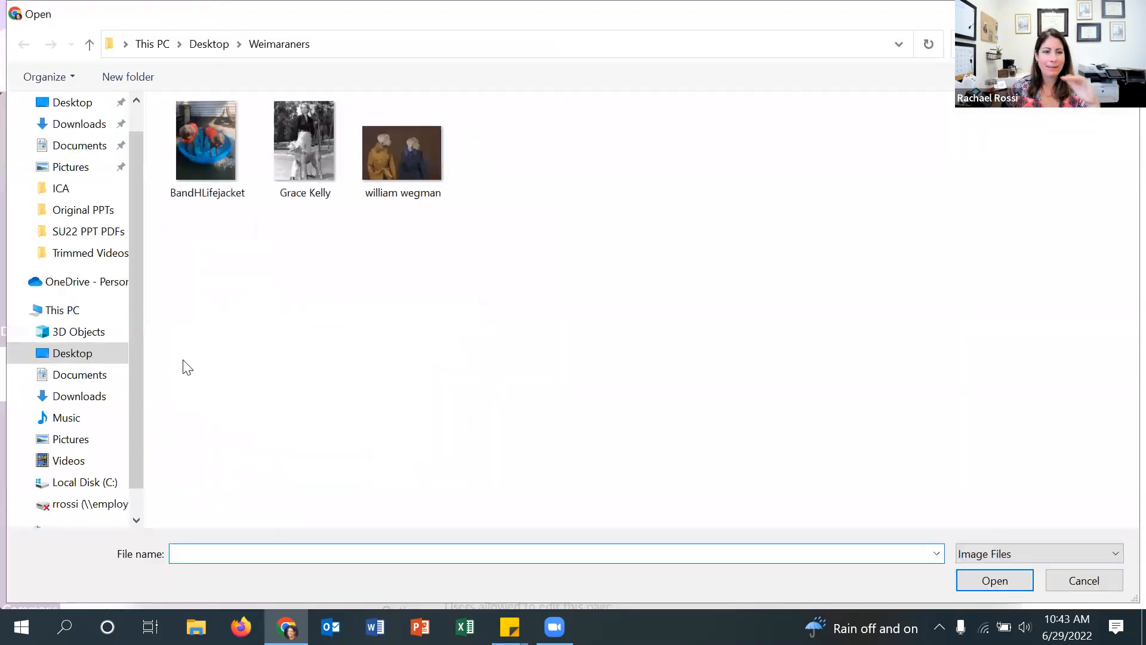
scroll(82, 391, "up", 1)
left_click(63, 138)
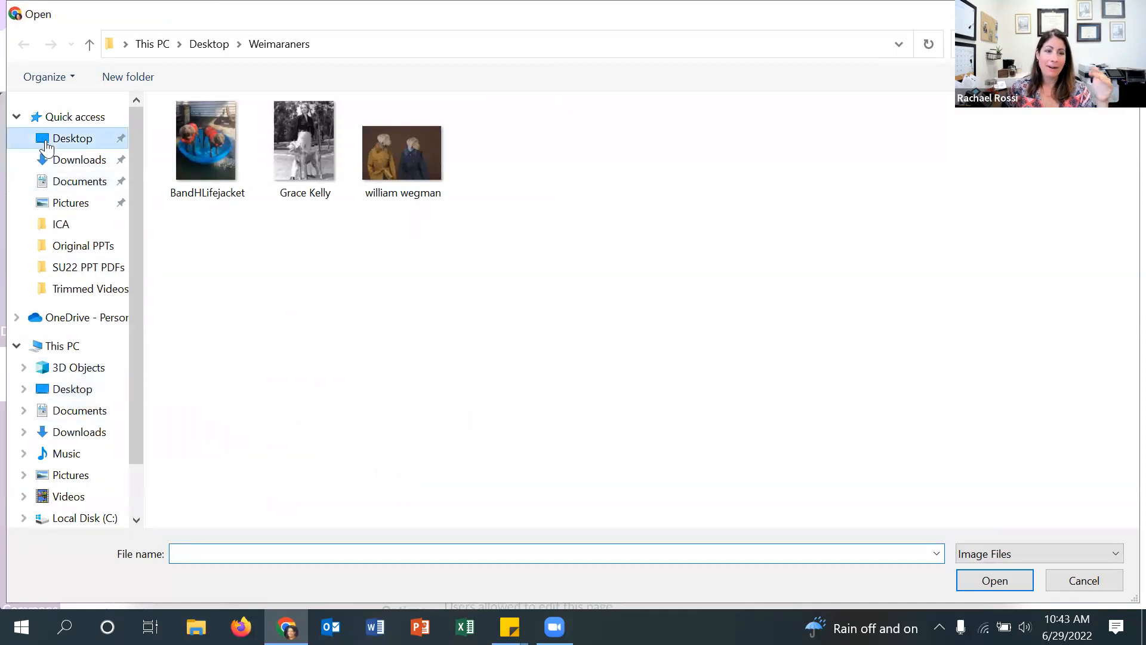
scroll(276, 368, "down", 4)
left_click(246, 461)
double_click(246, 461)
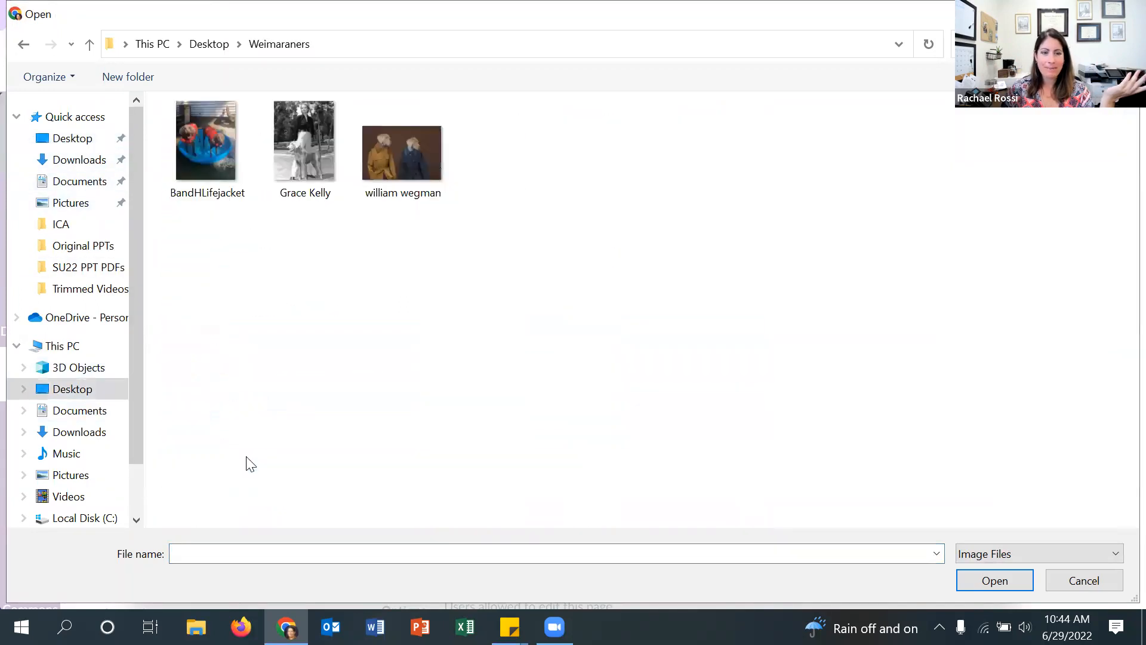
left_click(203, 177)
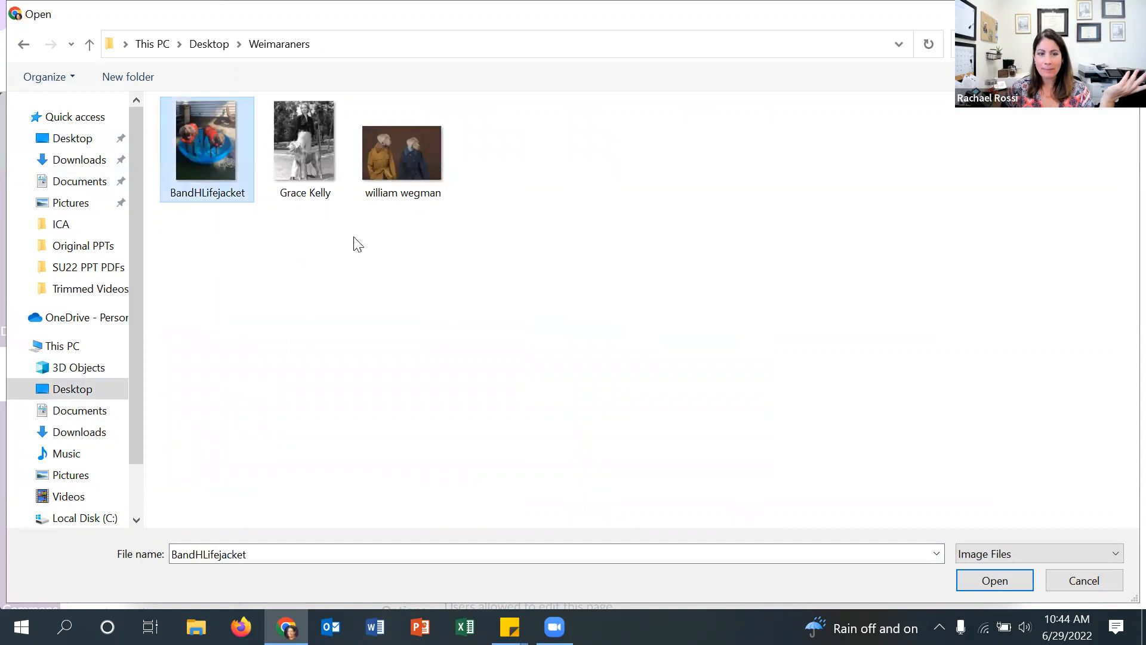
left_click(1007, 580)
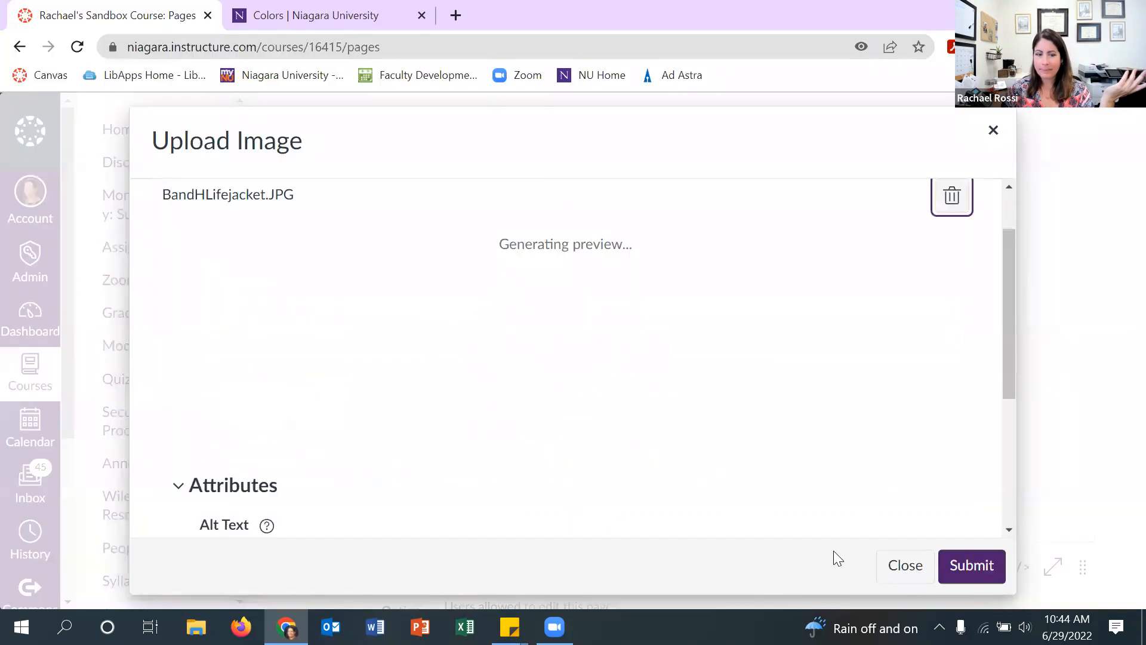
- Give the image the alt text "two weimaraner dogs wearing life jackets in a child's pool" and submit it as an embedded image
scroll(488, 346, "down", 3)
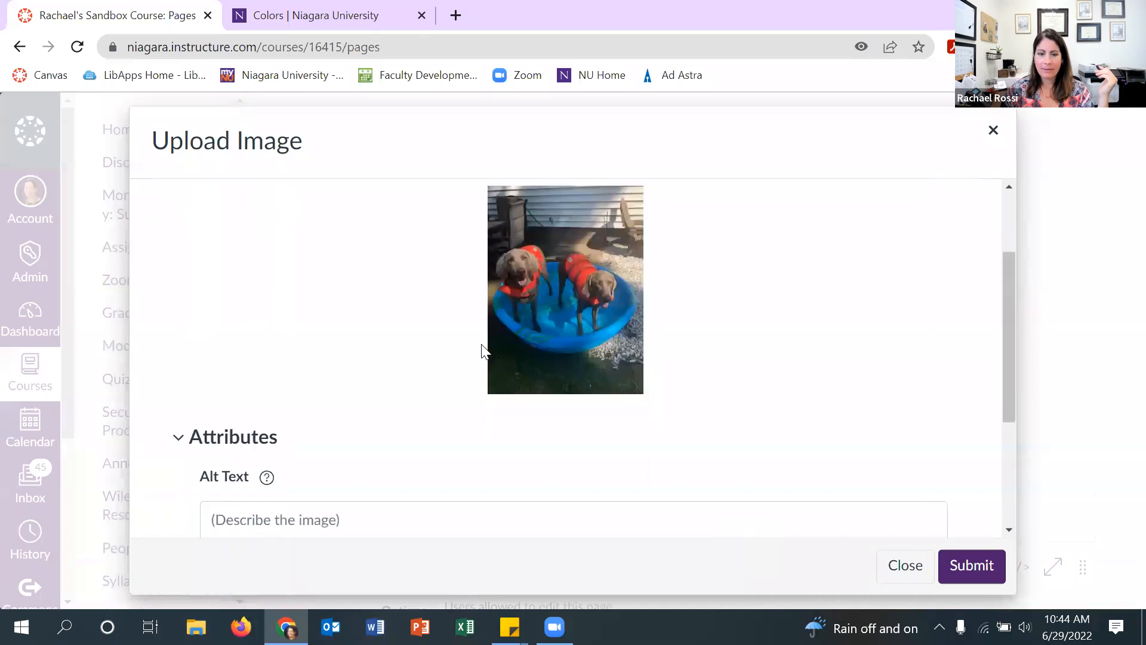
left_click(399, 388)
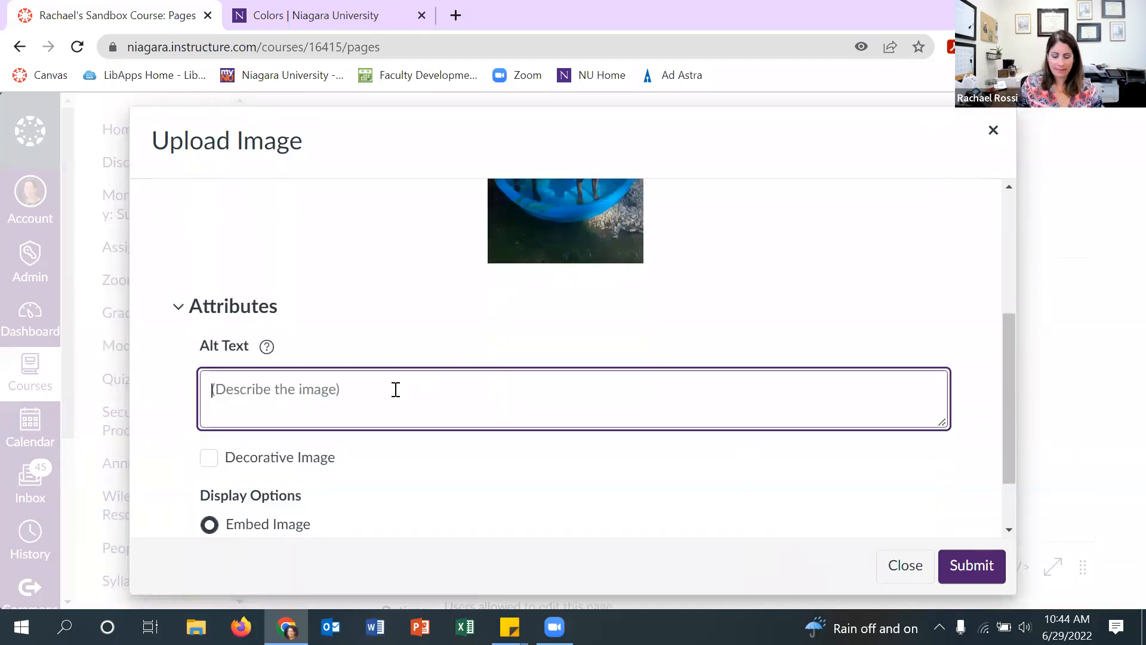
type("two weimaraner dogs wearing life")
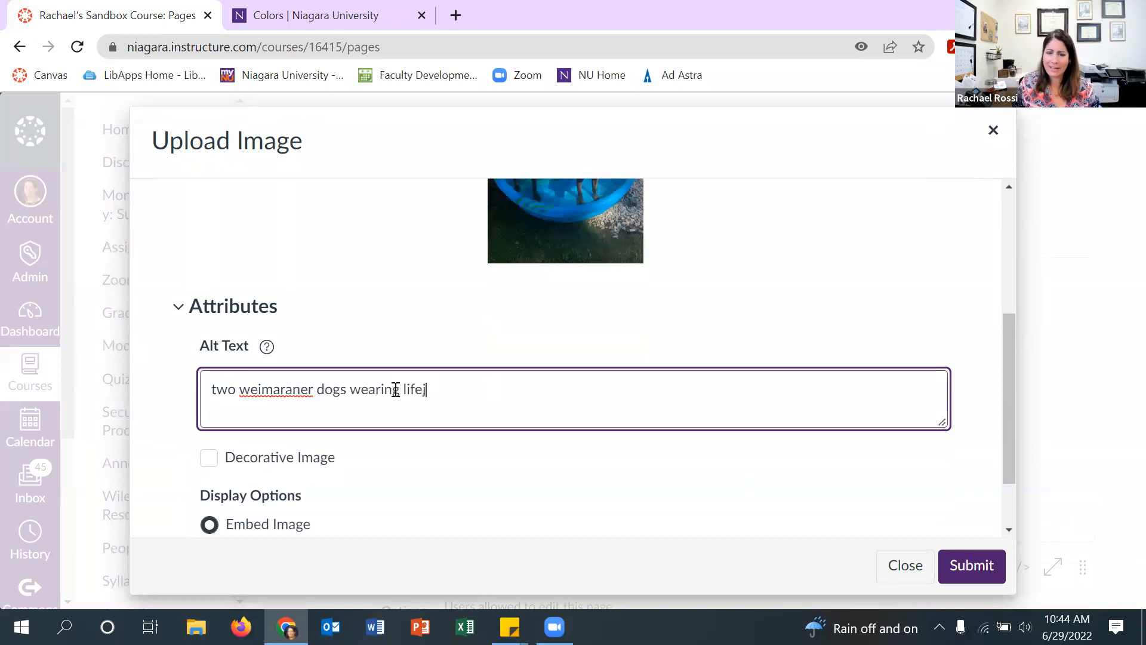
type(" jackets in ")
type("a kid")
key("BackSpace")
key("BackSpace")
type("child's pool")
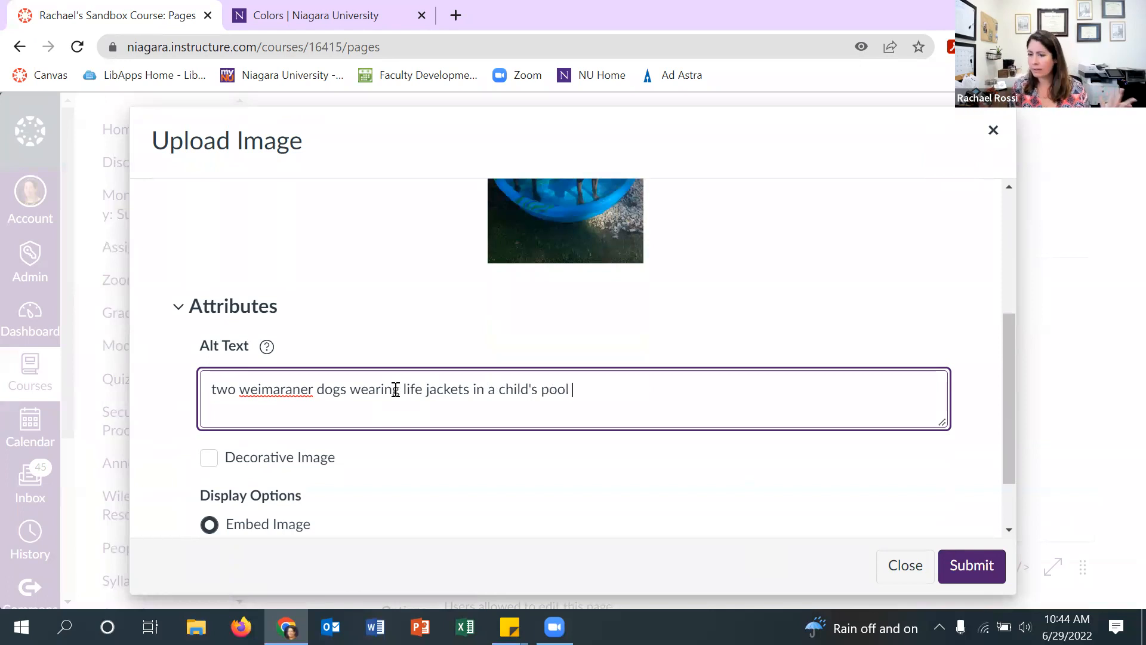
scroll(388, 403, "down", 2)
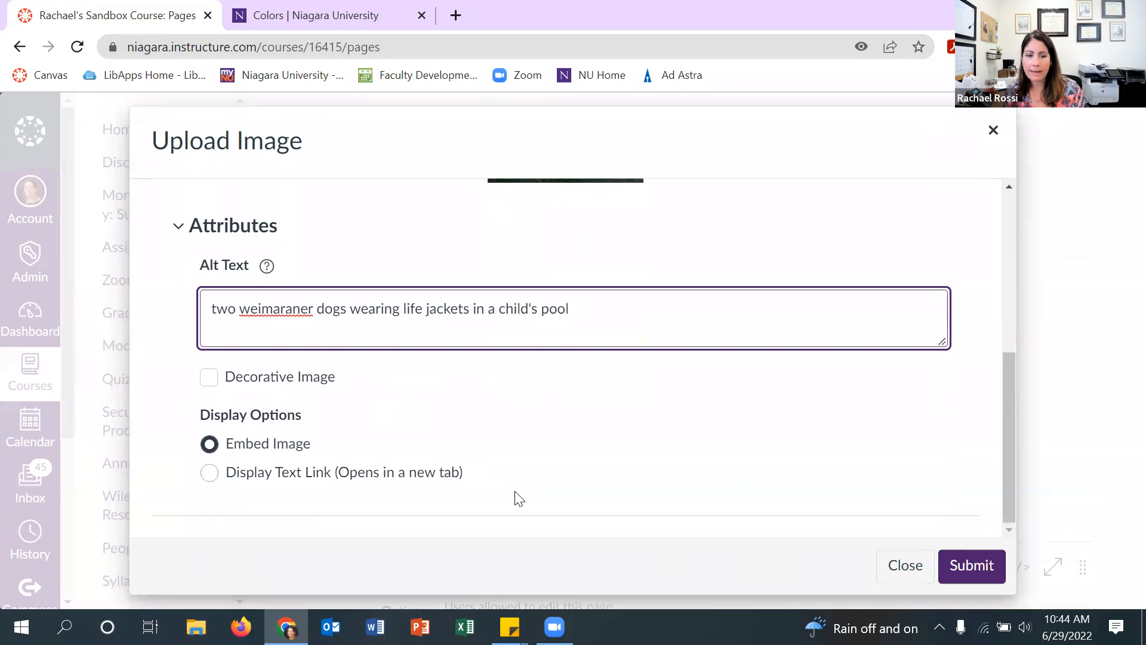
left_click(975, 570)
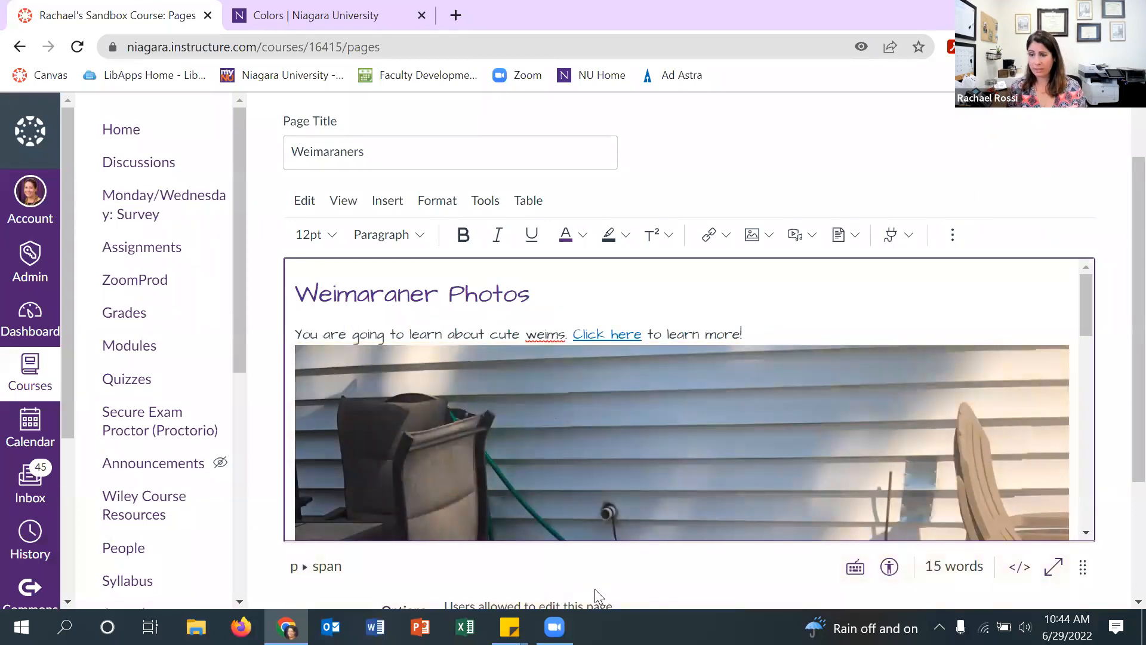
- Shrink the oversized dog photo proportionally to well under half of the editor's width
scroll(622, 480, "down", 3)
scroll(734, 320, "up", 3)
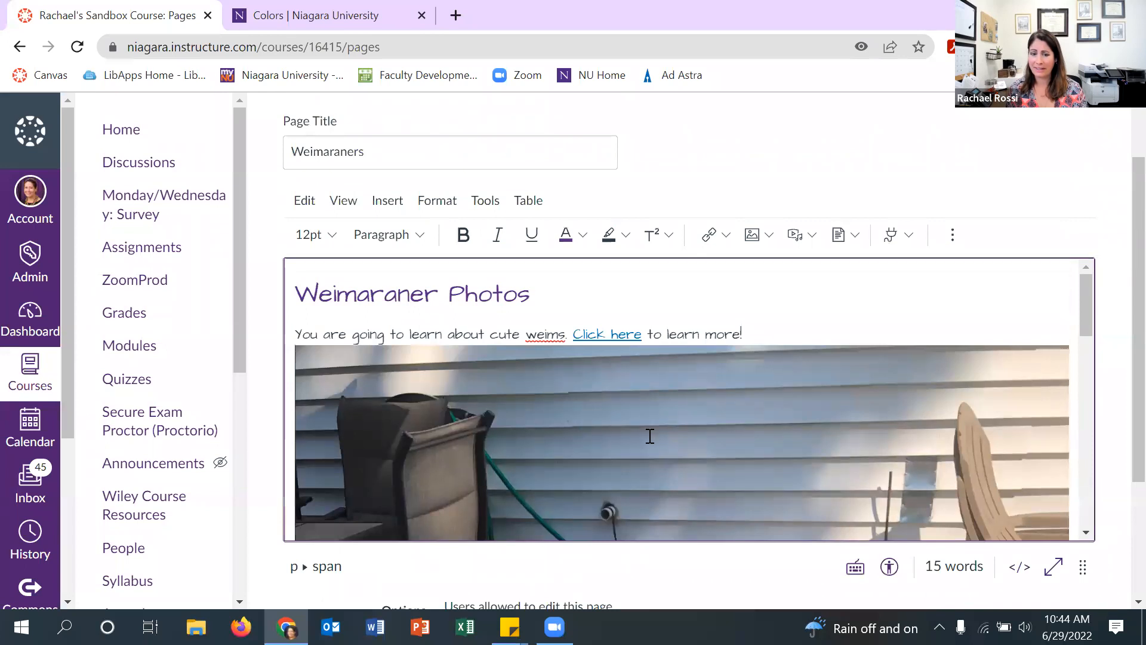
scroll(635, 440, "down", 10)
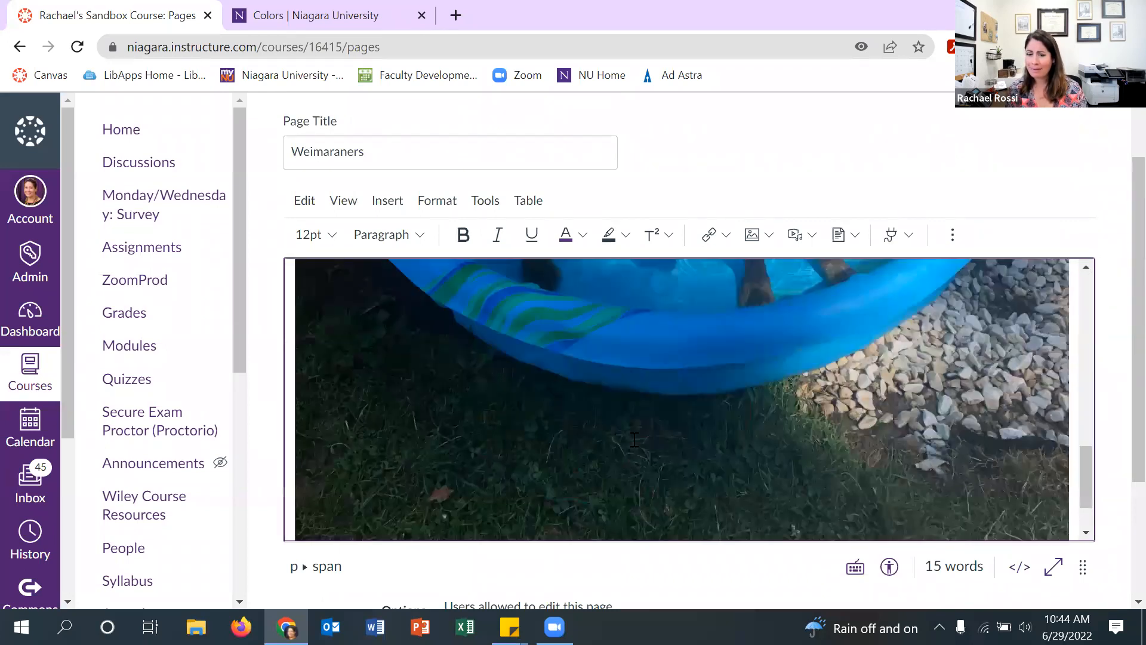
scroll(634, 440, "down", 2)
left_click(635, 440)
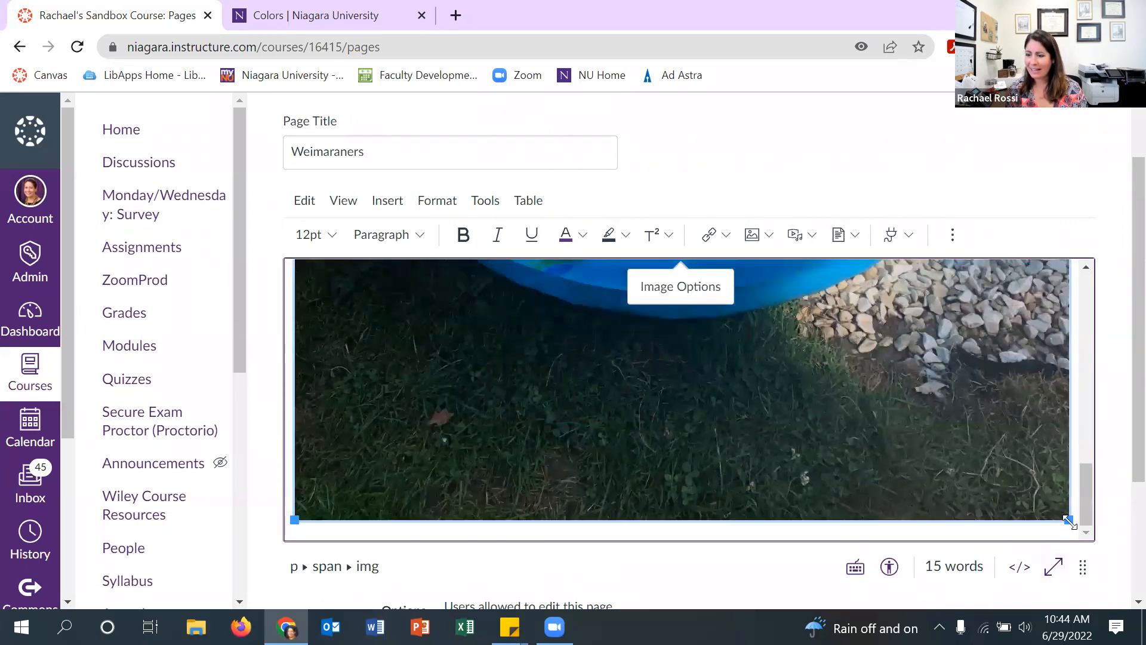
left_click_drag(1068, 521, 604, 295)
scroll(703, 410, "down", 1)
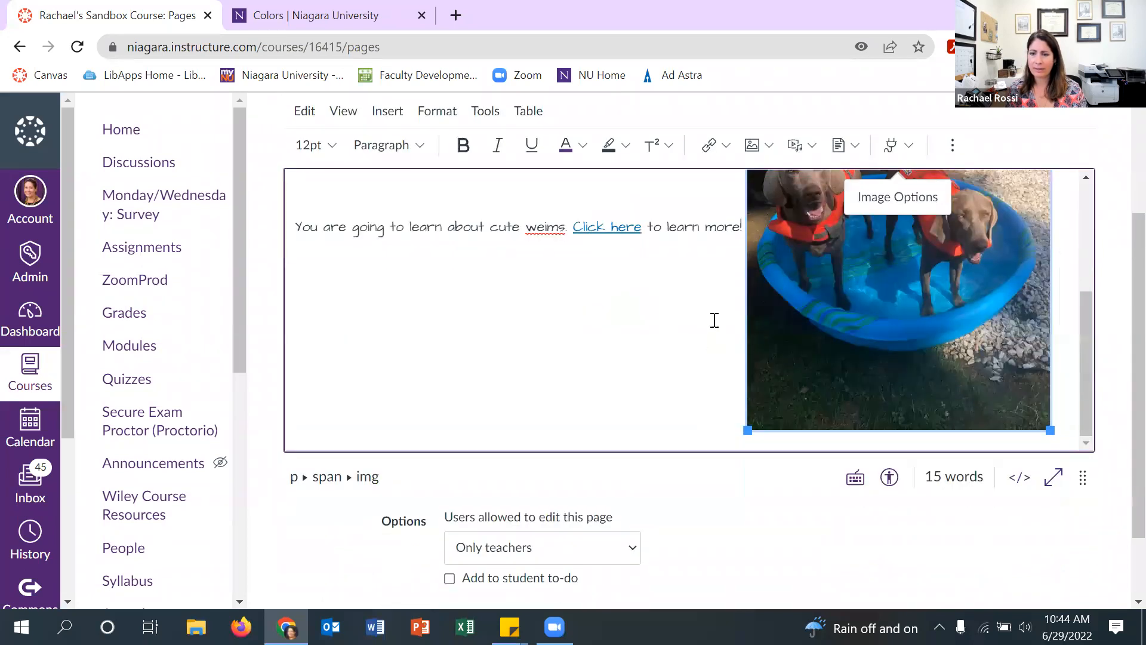
- Put the dog photo on its own line below the paragraph and shrink it to about a quarter of the editor's width
left_click(744, 227)
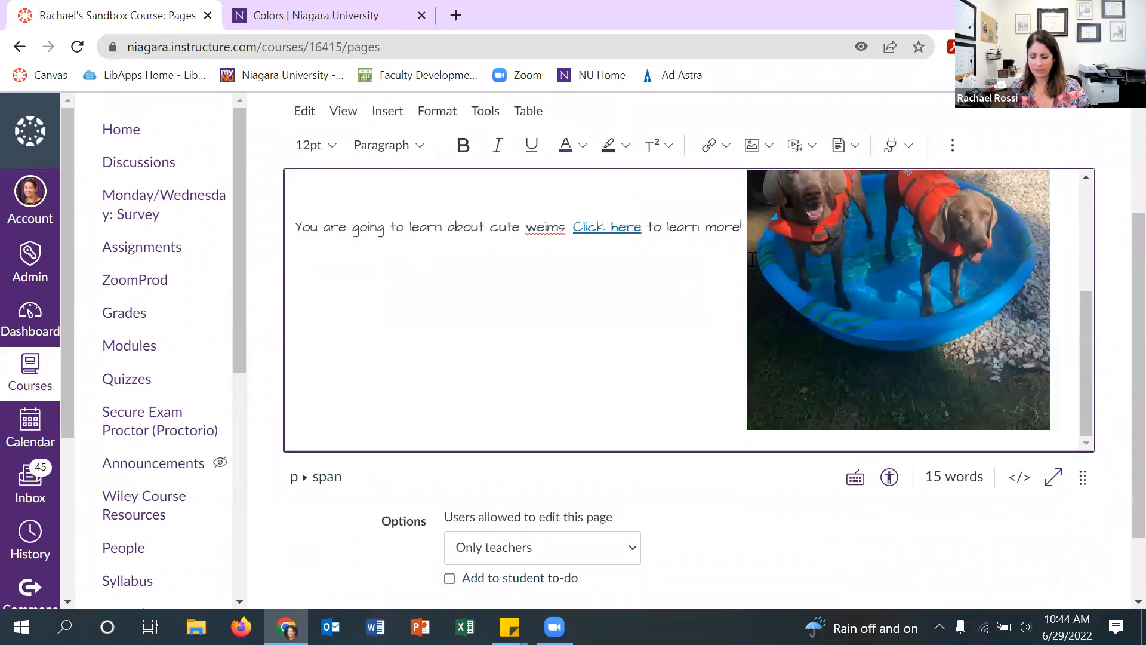
key("Return")
scroll(559, 330, "up", 3)
scroll(535, 331, "down", 2)
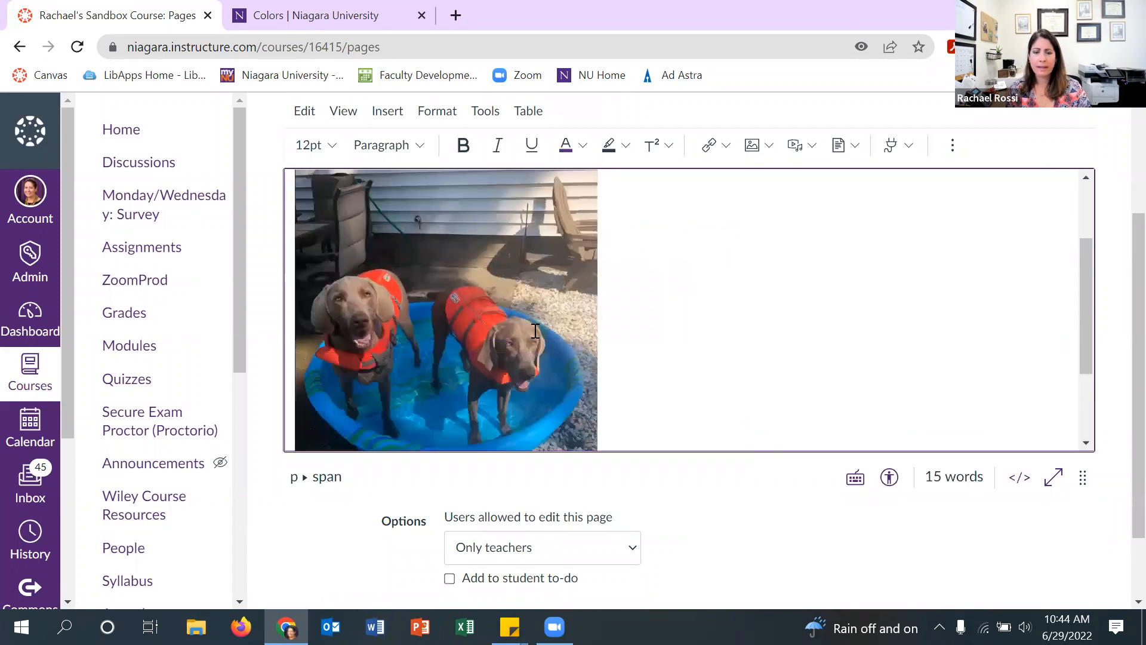
left_click(535, 331)
scroll(538, 346, "down", 2)
left_click_drag(540, 364, 476, 304)
scroll(523, 335, "up", 2)
scroll(522, 333, "down", 1)
scroll(532, 330, "up", 1)
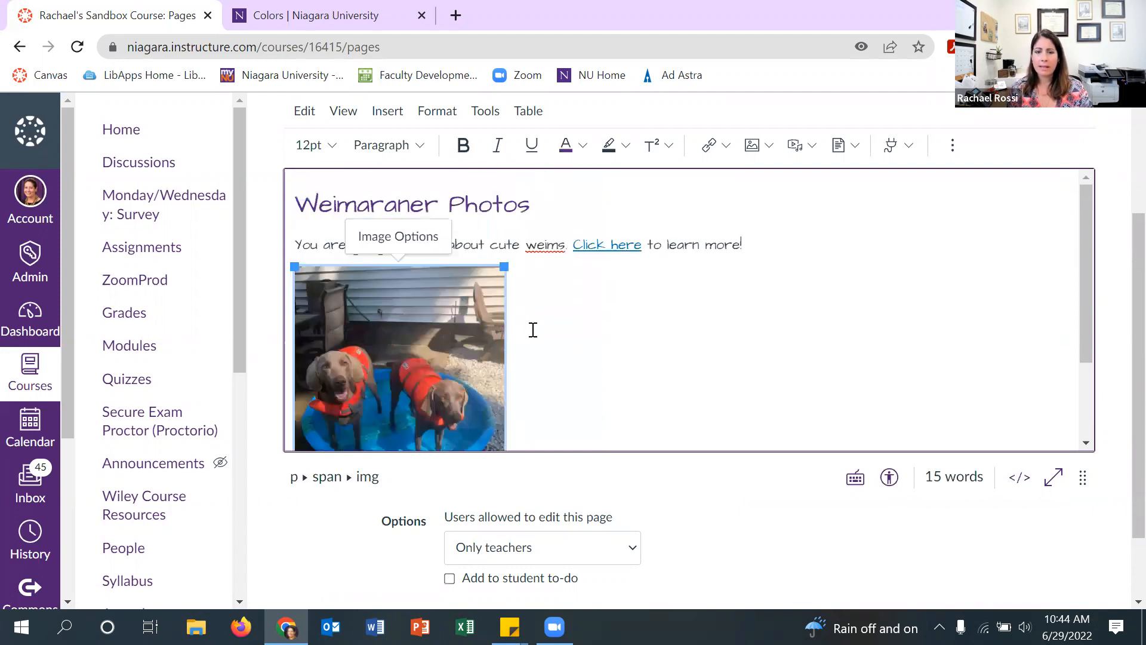
- Add a new line after the "Click here to learn more!" sentence and insert a table with three columns and two rows there
left_click(767, 246)
key("Return")
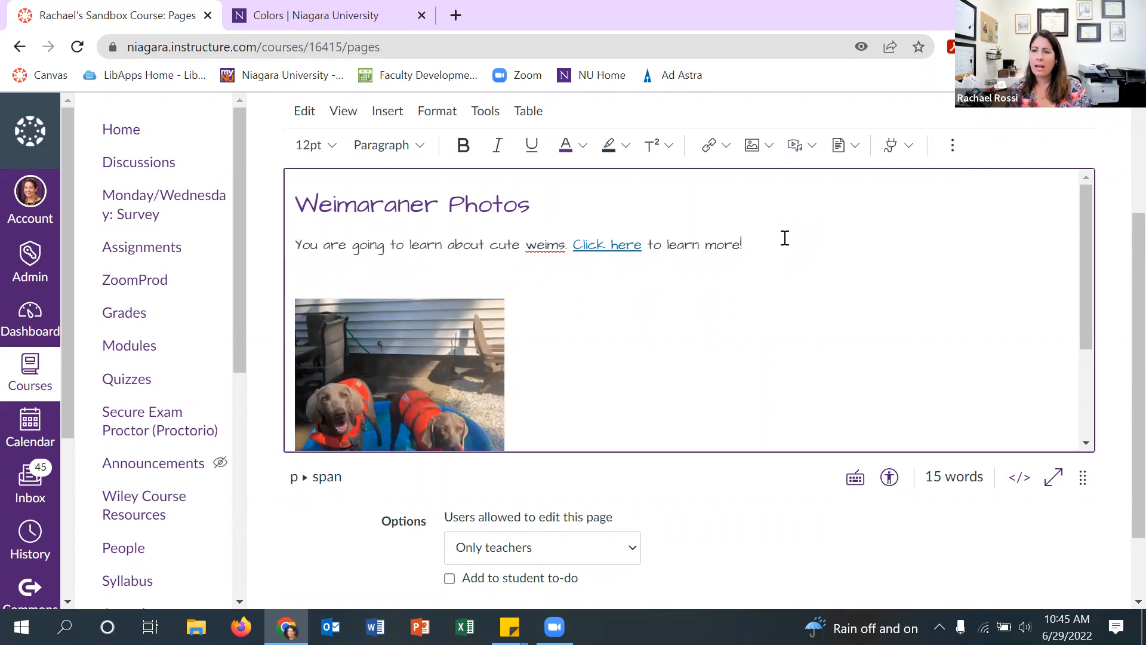
scroll(777, 241, "up", 1)
scroll(777, 241, "up", 1)
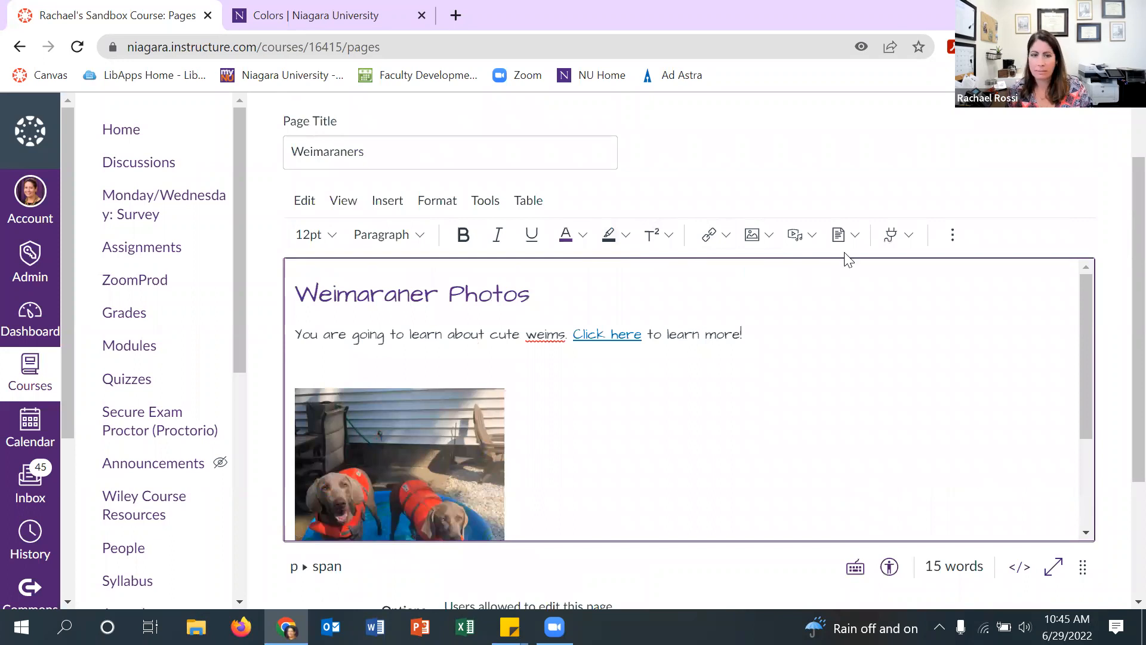
left_click(406, 203)
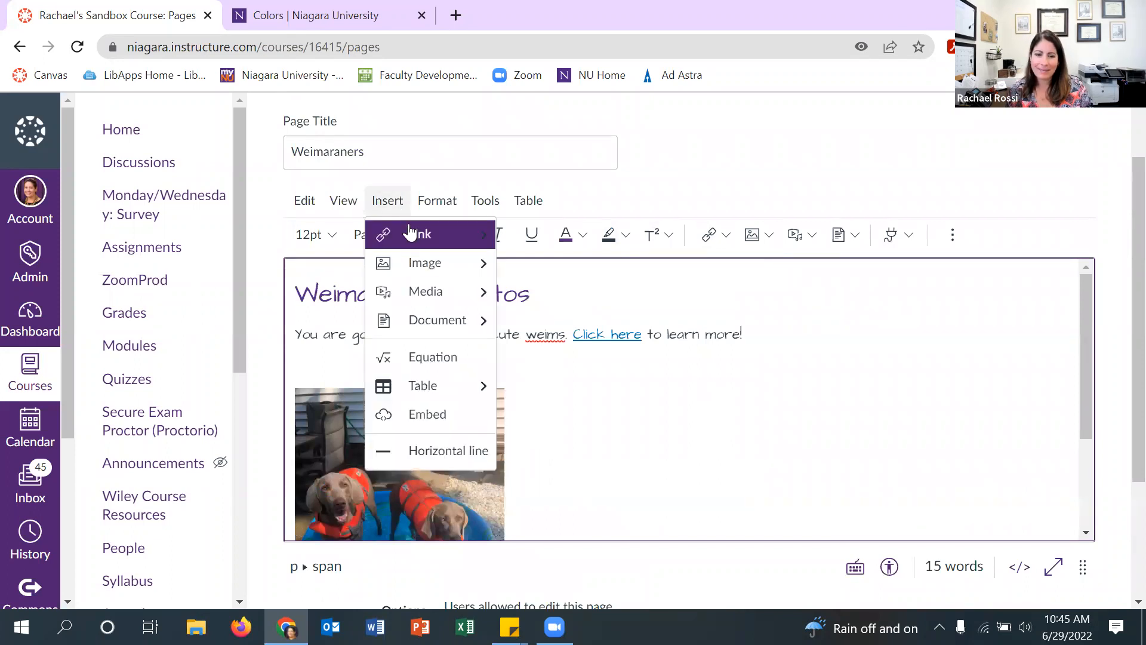
mouse_move(423, 386)
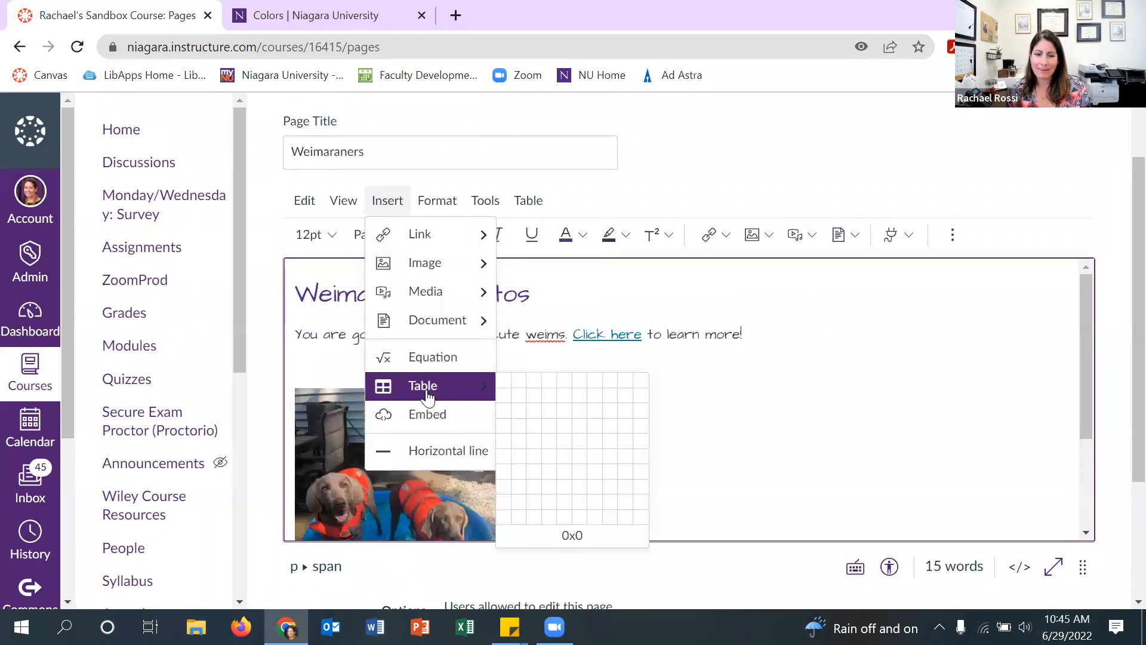
left_click(531, 392)
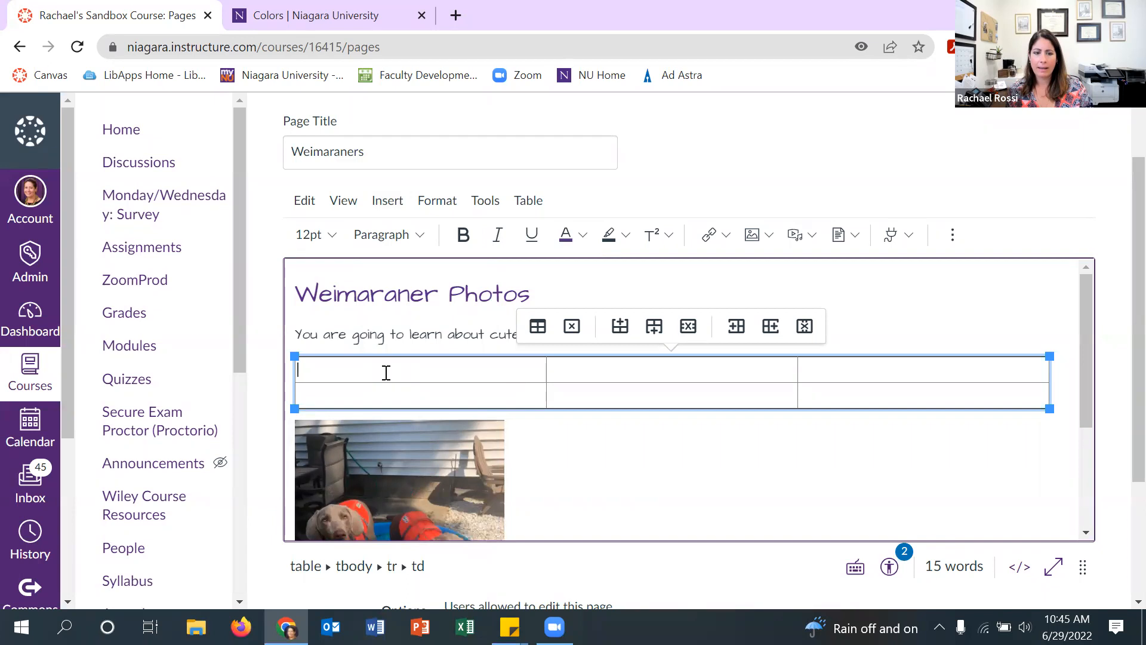
- Move the dog photo from below the table into the first cell of the table's top row
left_click(397, 466)
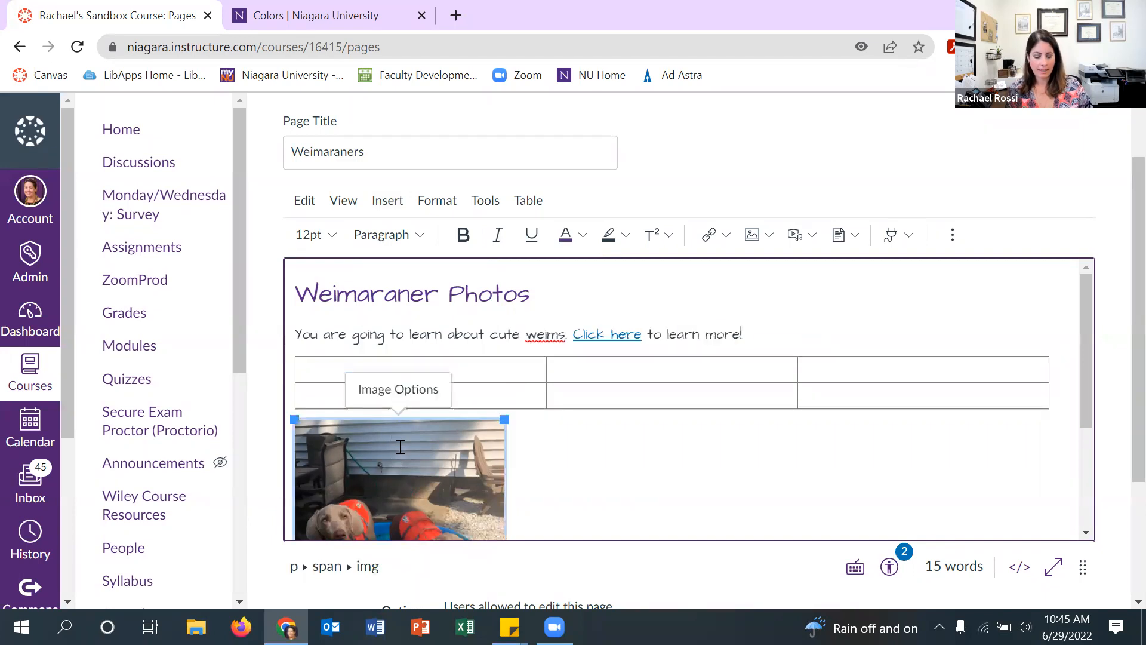
right_click(399, 450)
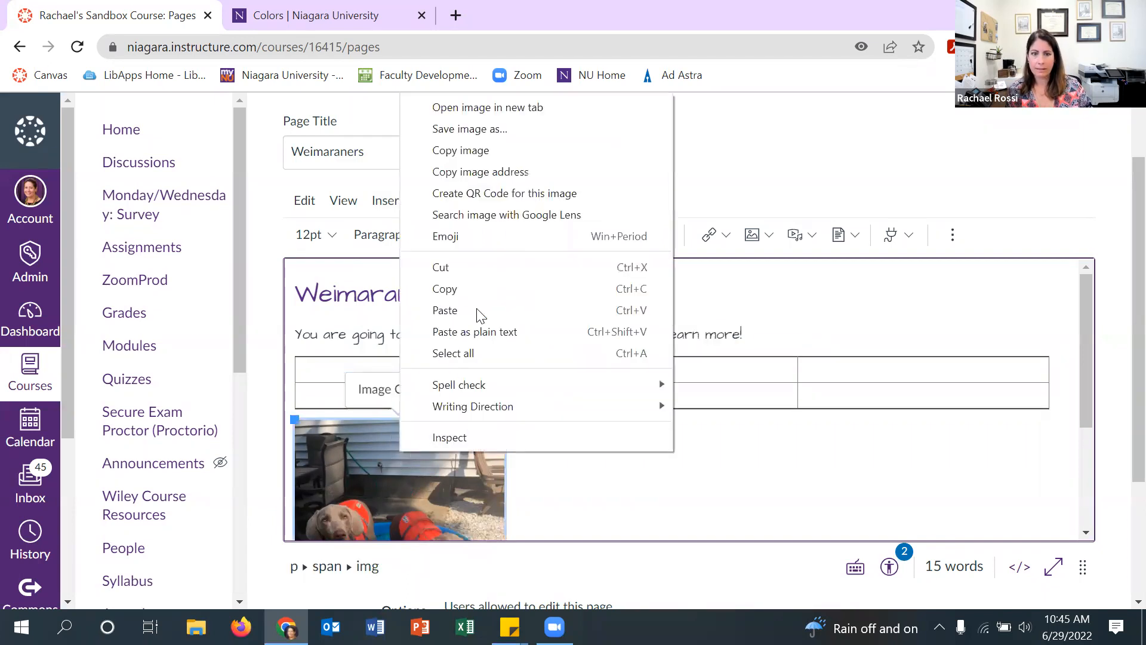
left_click(478, 267)
left_click(371, 378)
right_click(372, 377)
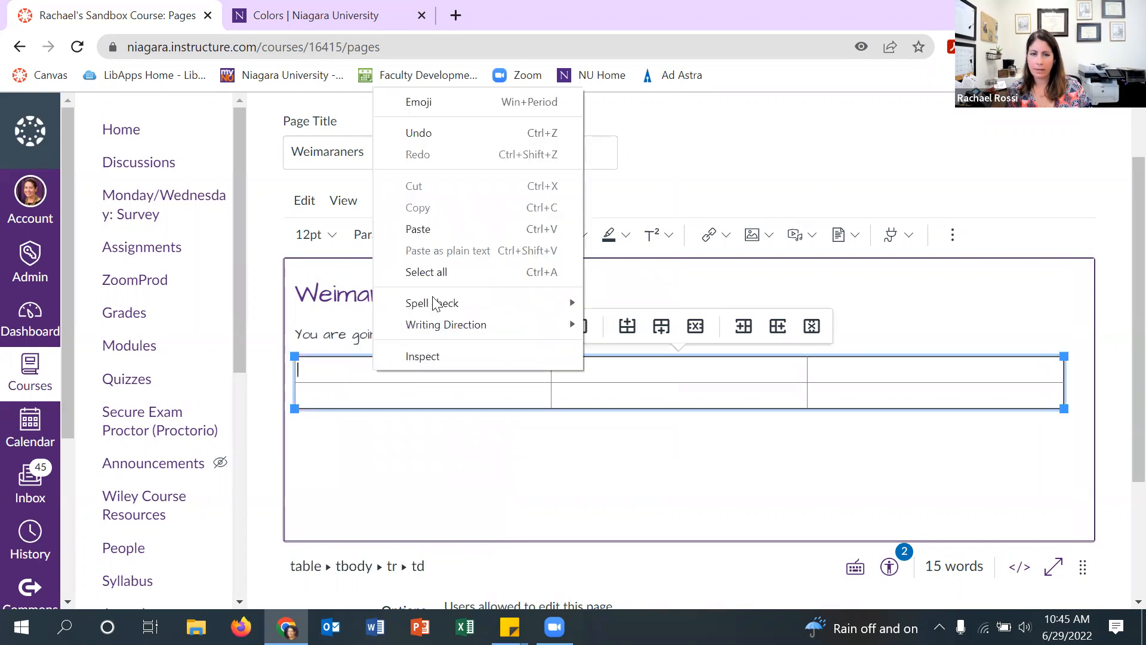
left_click(450, 230)
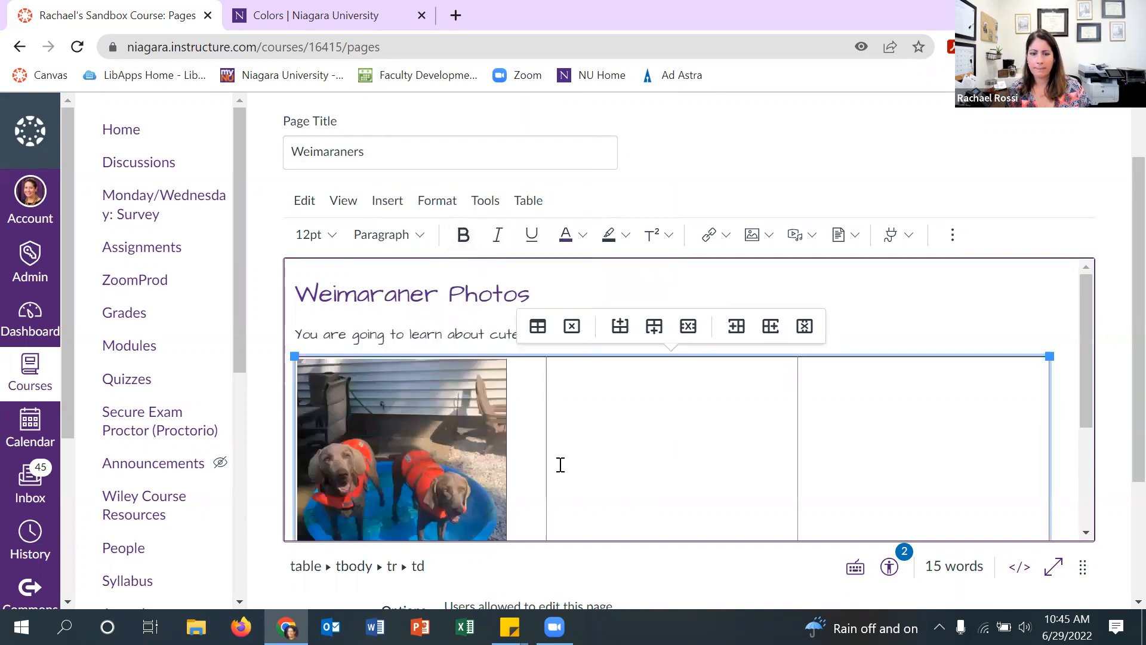
- Choose the Grace Kelly image from the Weimaraners folder for upload into the middle cell of the table's top row
scroll(560, 463, "down", 3)
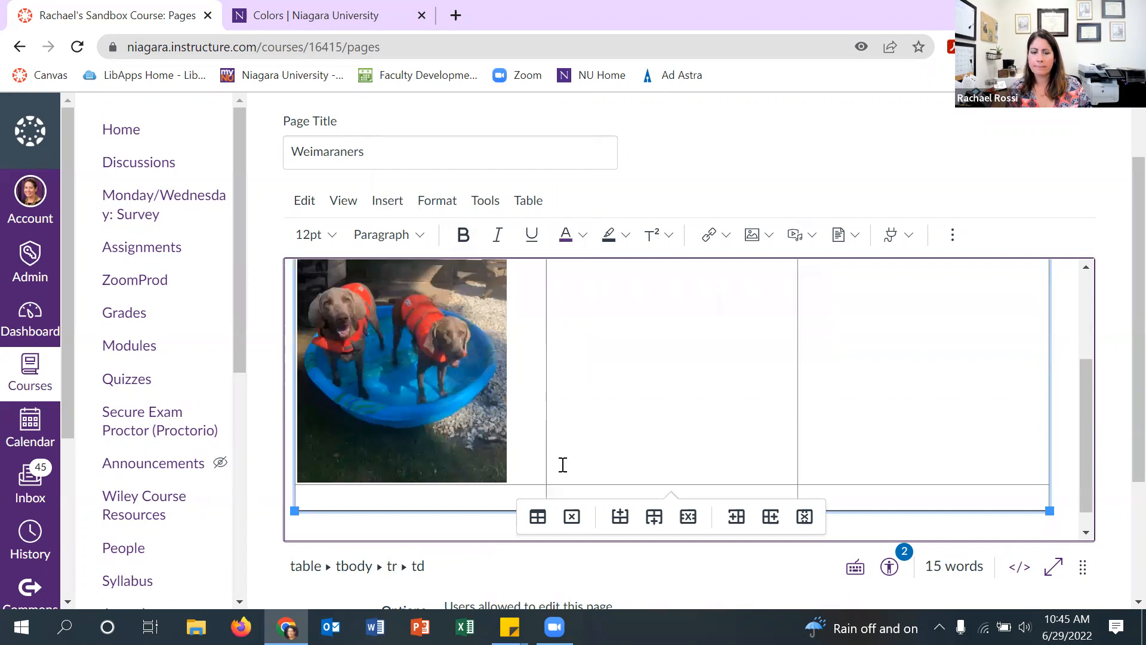
scroll(601, 432, "up", 2)
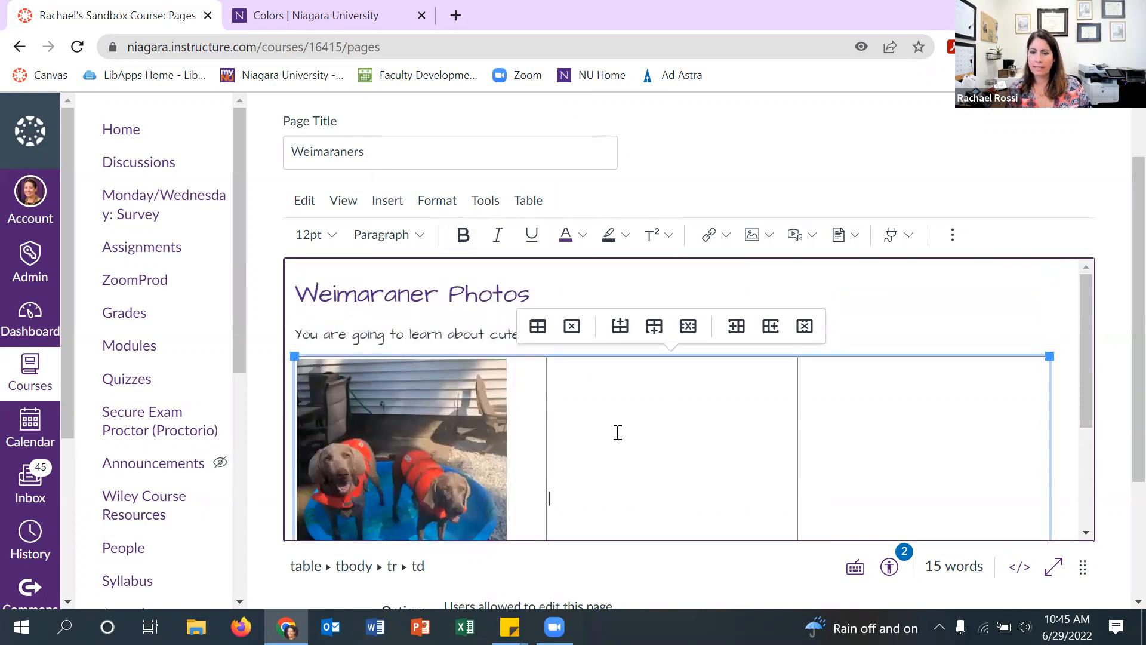
left_click(768, 234)
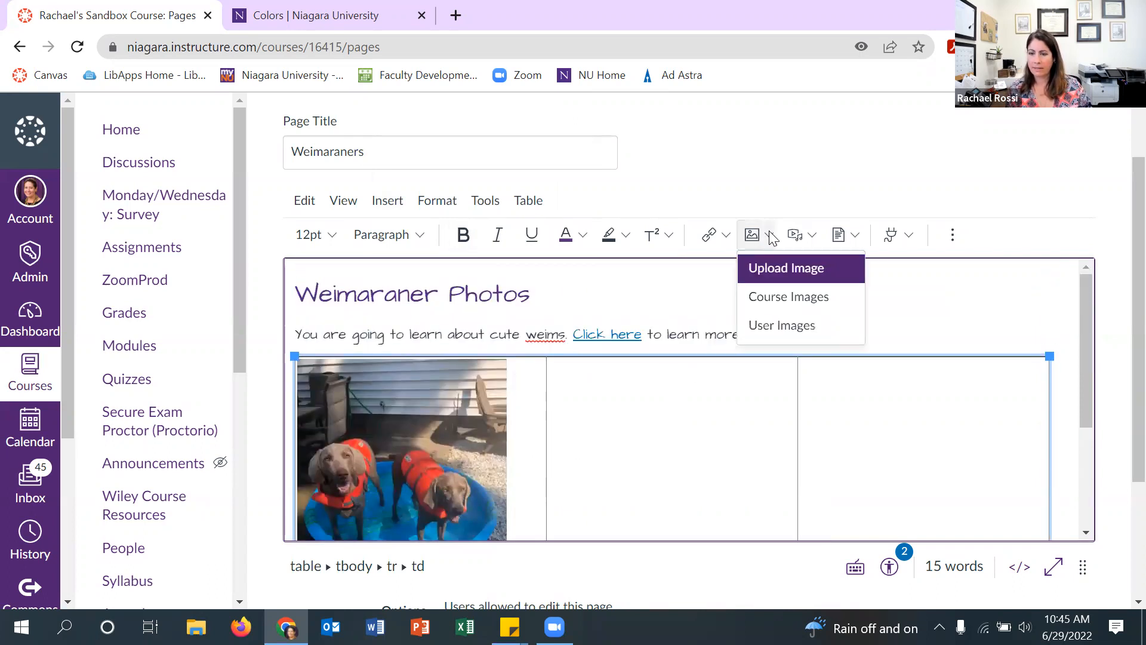
left_click(776, 269)
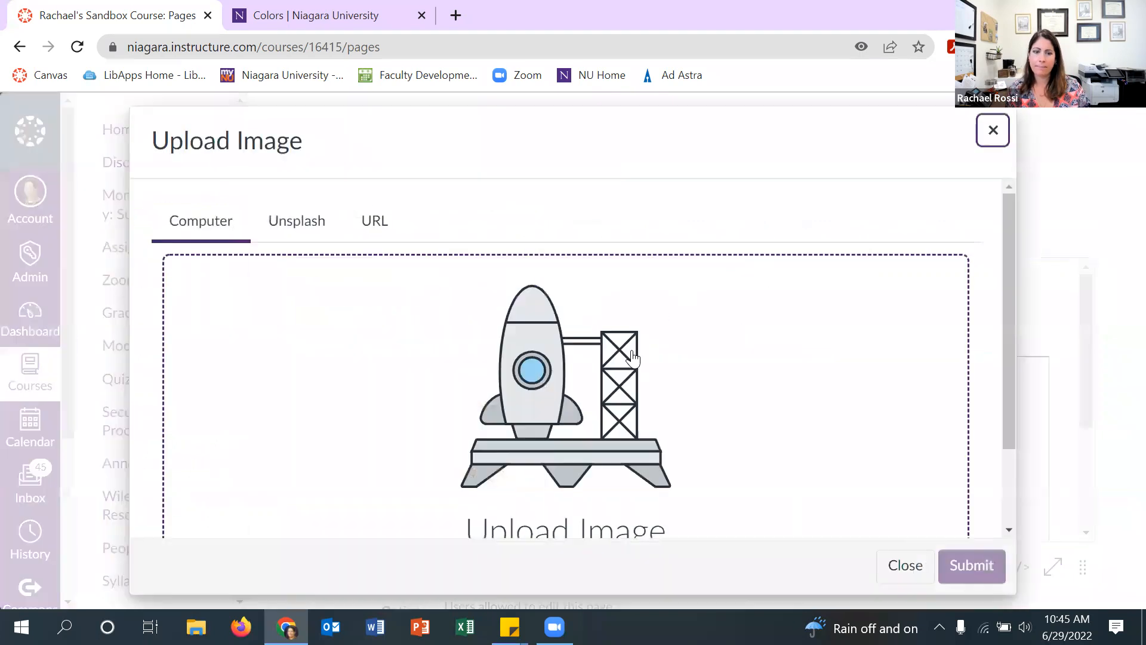
left_click(625, 368)
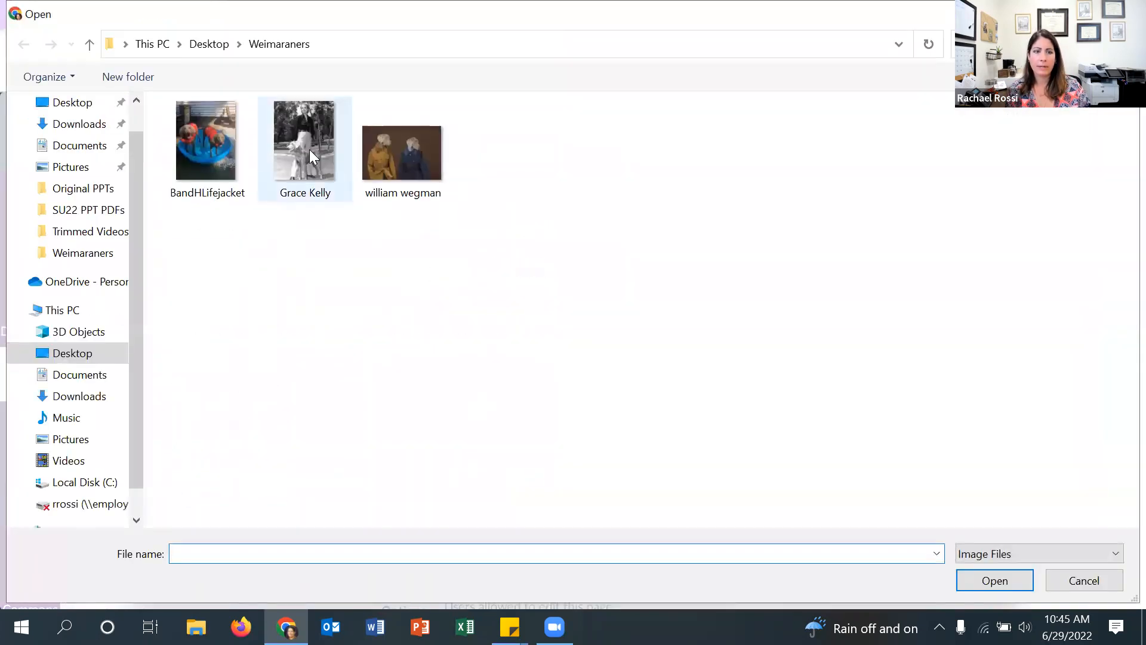
left_click(309, 150)
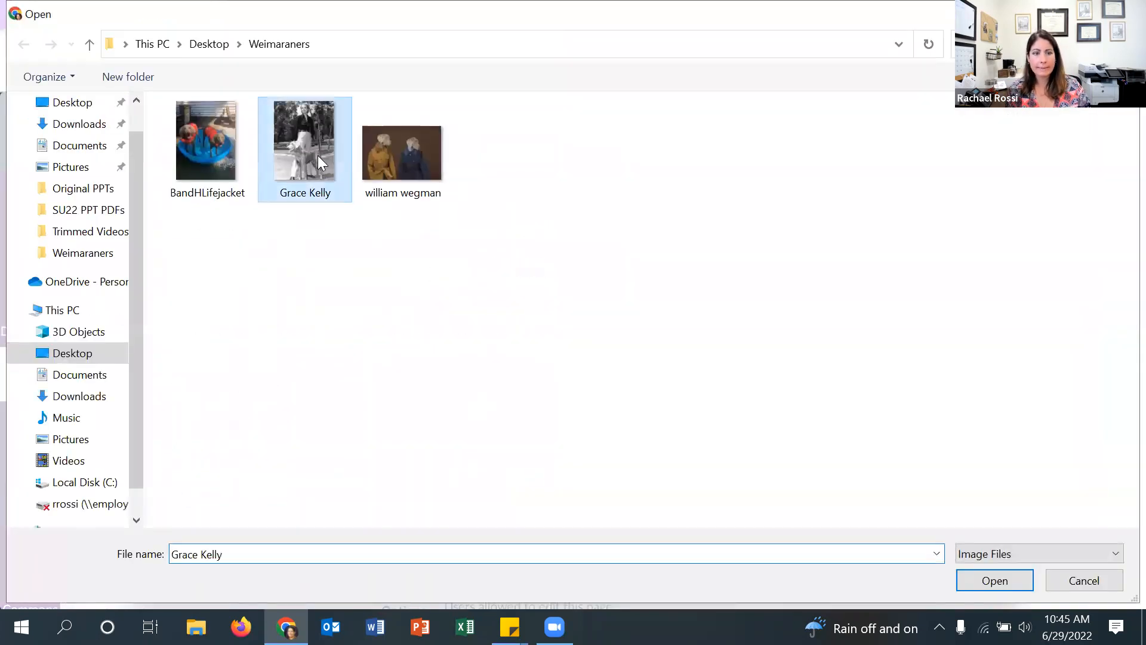
key("Return")
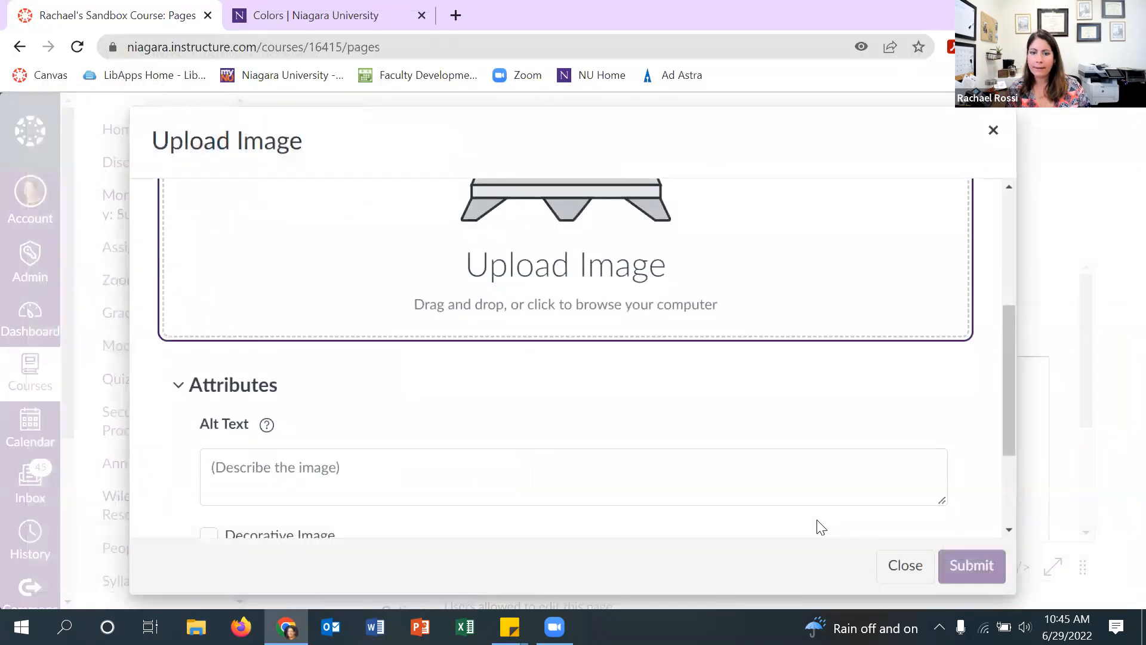
- Give the Grace Kelly photo the alt text "Grace Kelly and her weimeraner" and submit it as an embedded image
scroll(593, 442, "down", 4)
left_click(406, 390)
type("Grace Kelly and here wie")
type("weimear")
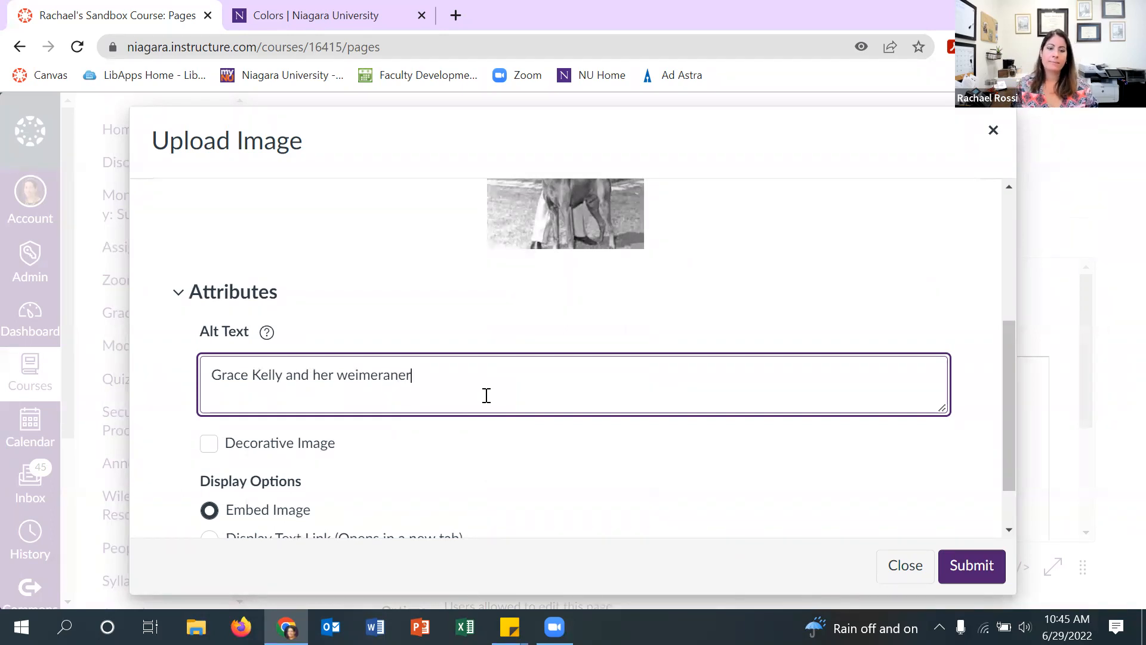
scroll(746, 477, "down", 1)
left_click(972, 566)
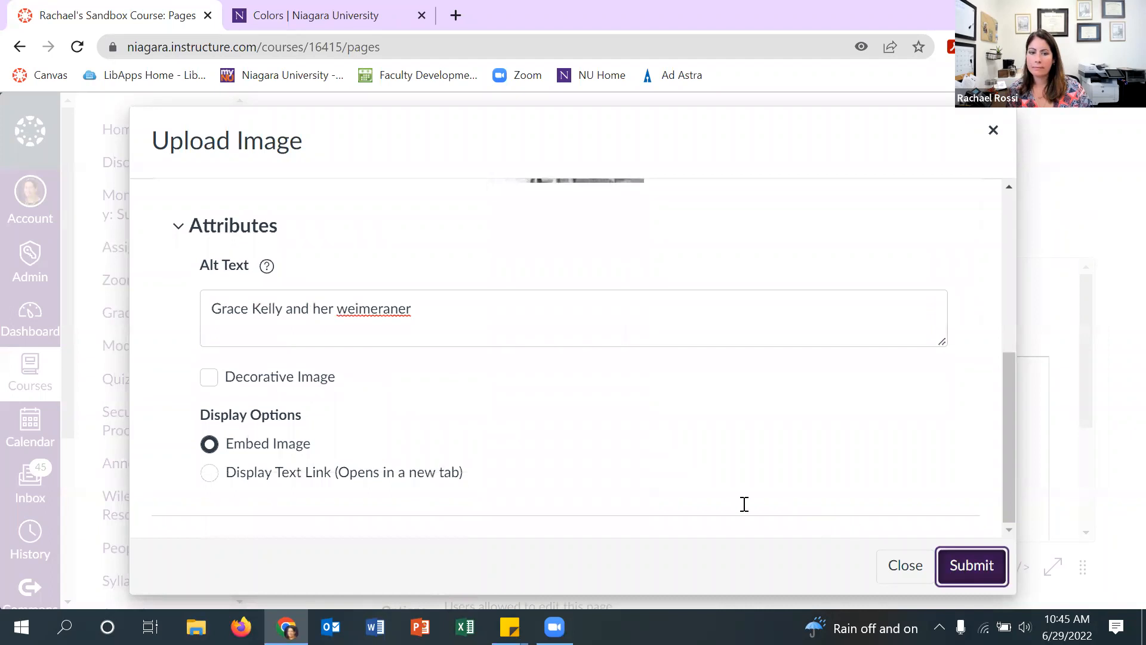
left_click(724, 491)
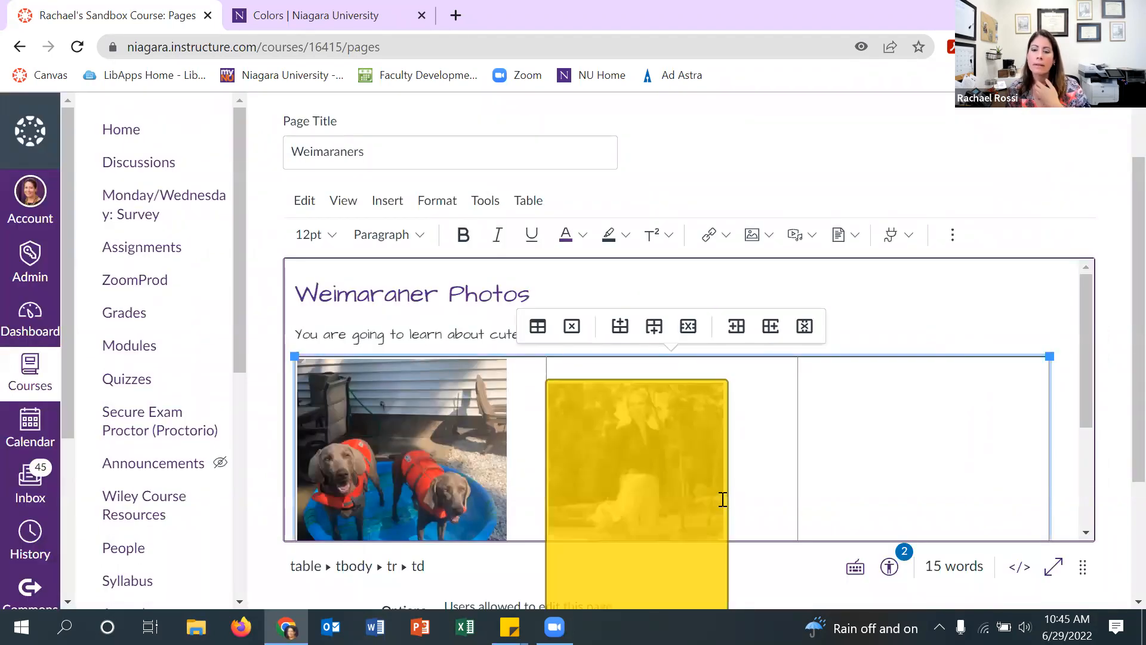
- Choose the william wegman image from the Weimaraners folder for upload into the third cell of the table's top row
scroll(744, 470, "down", 2)
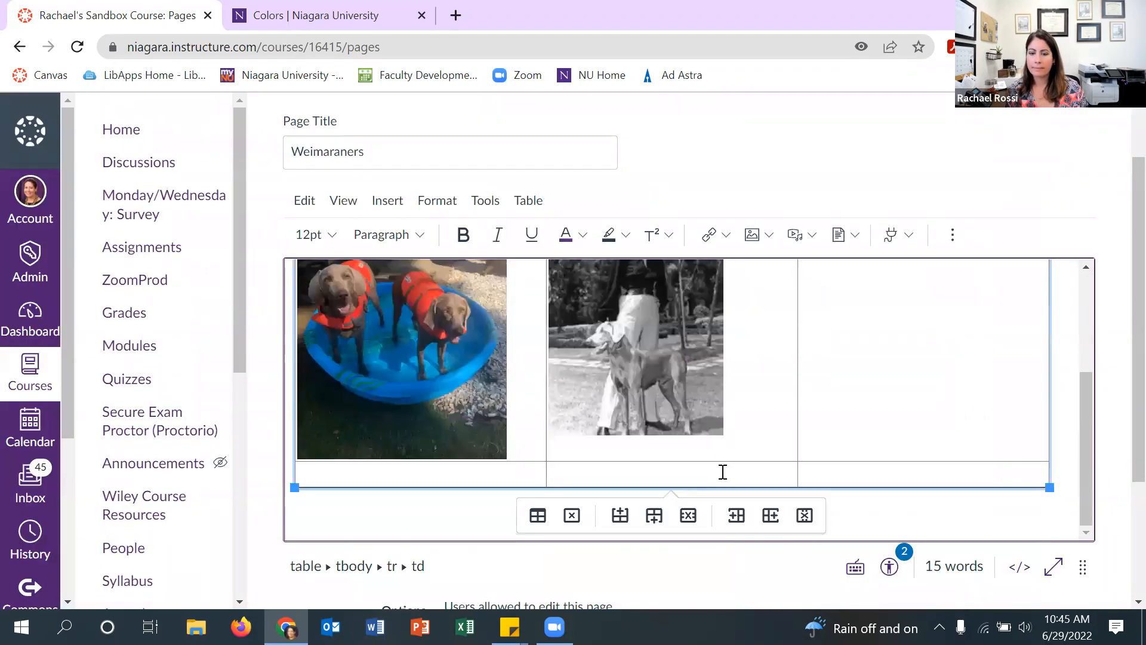
scroll(752, 469, "up", 1)
left_click(812, 473)
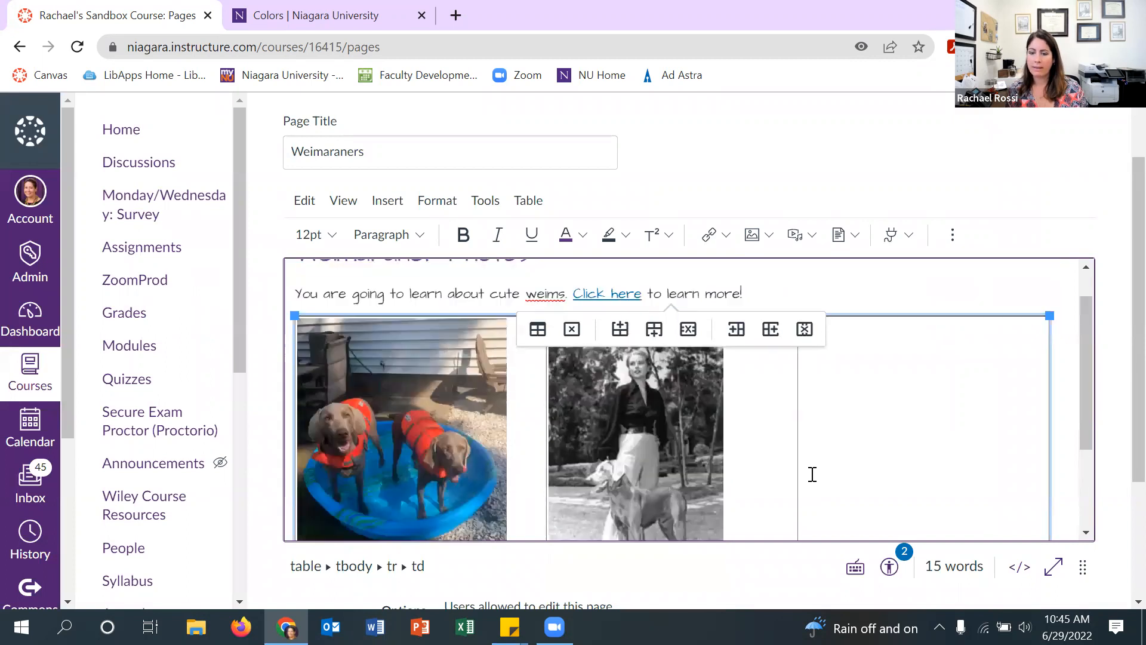
scroll(805, 474, "up", 1)
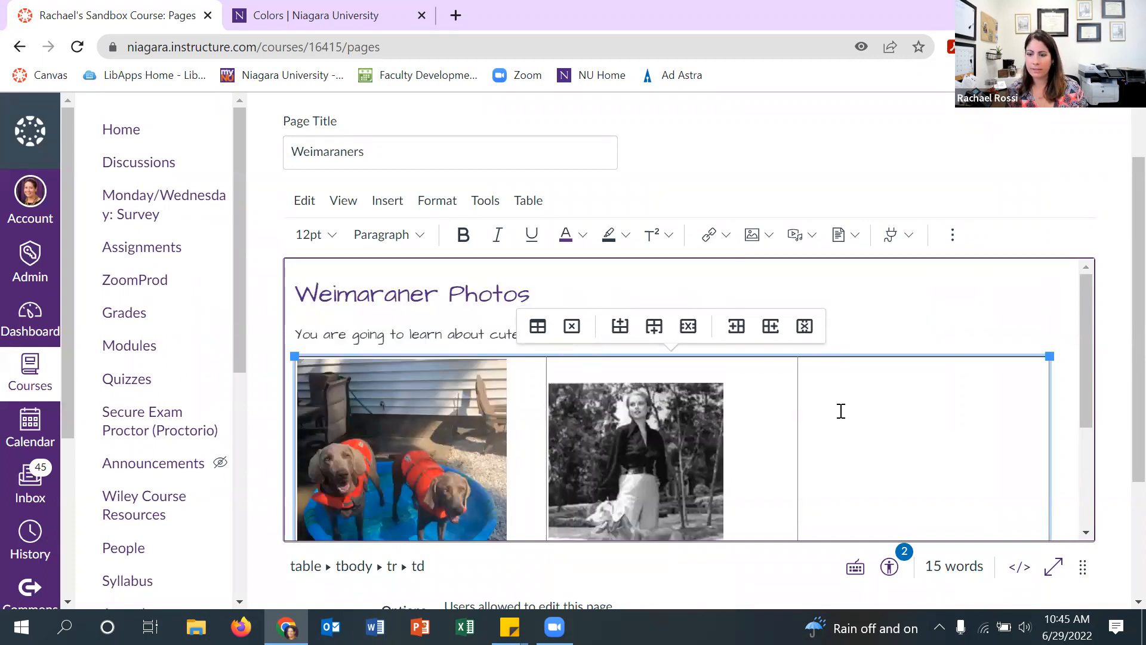
left_click(751, 239)
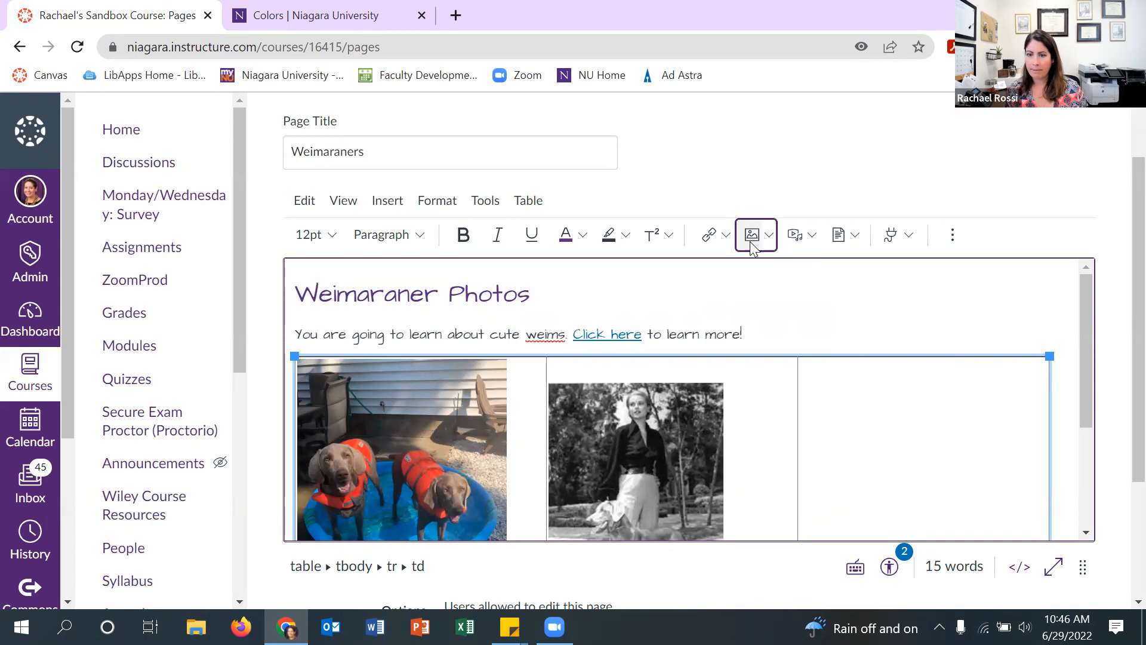
scroll(520, 345, "down", 4)
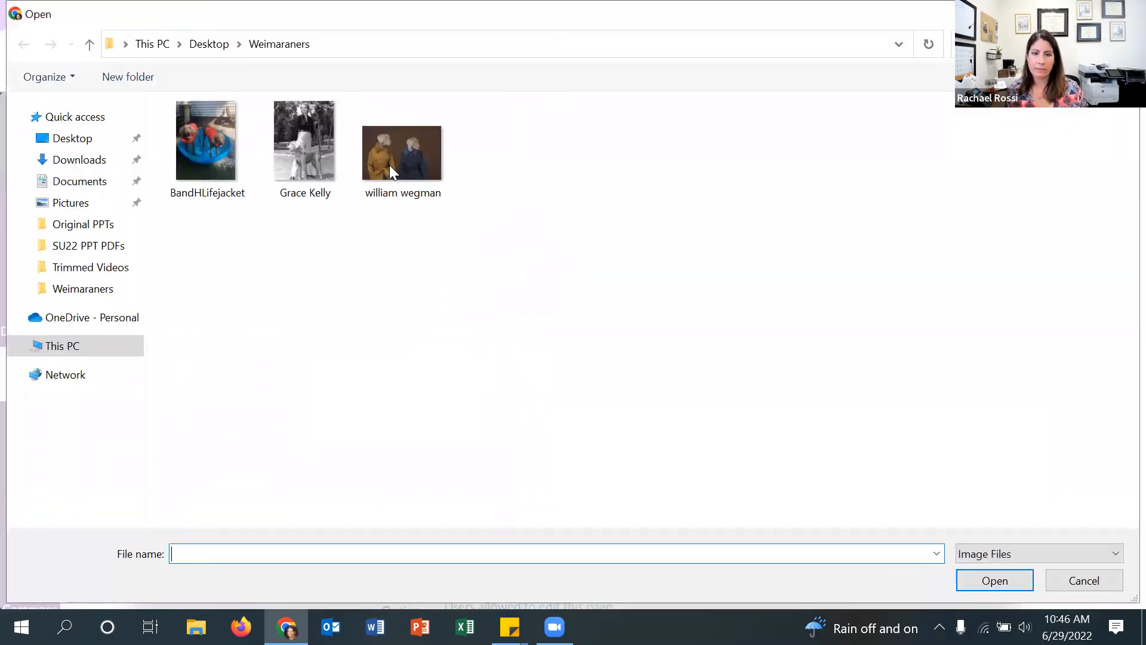
left_click(390, 167)
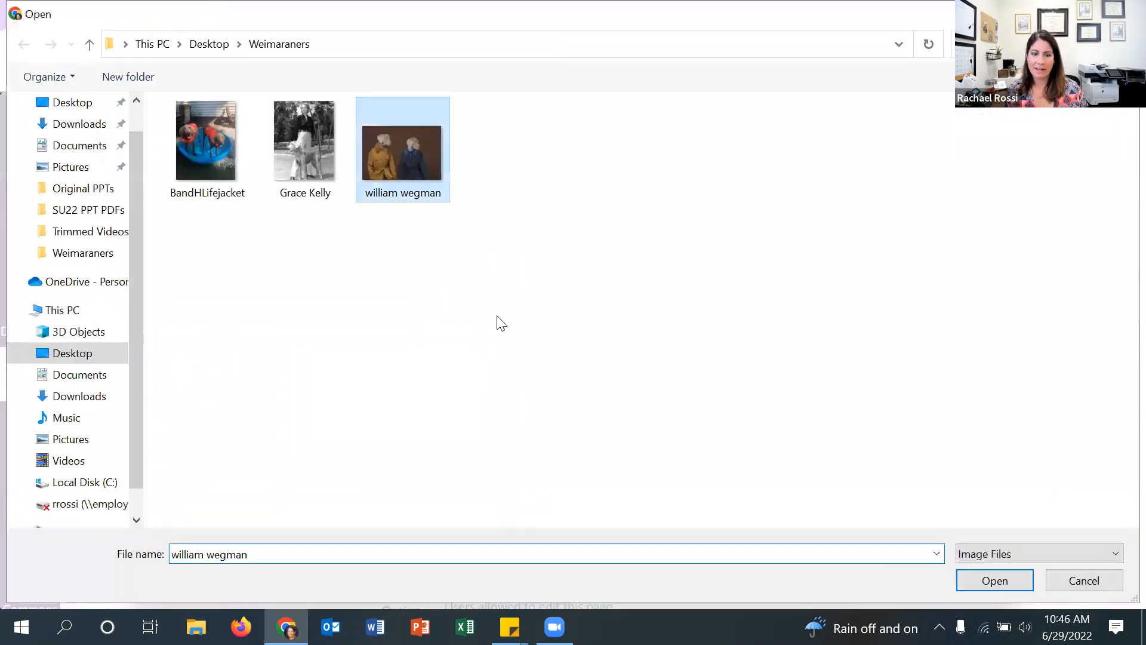
left_click(987, 582)
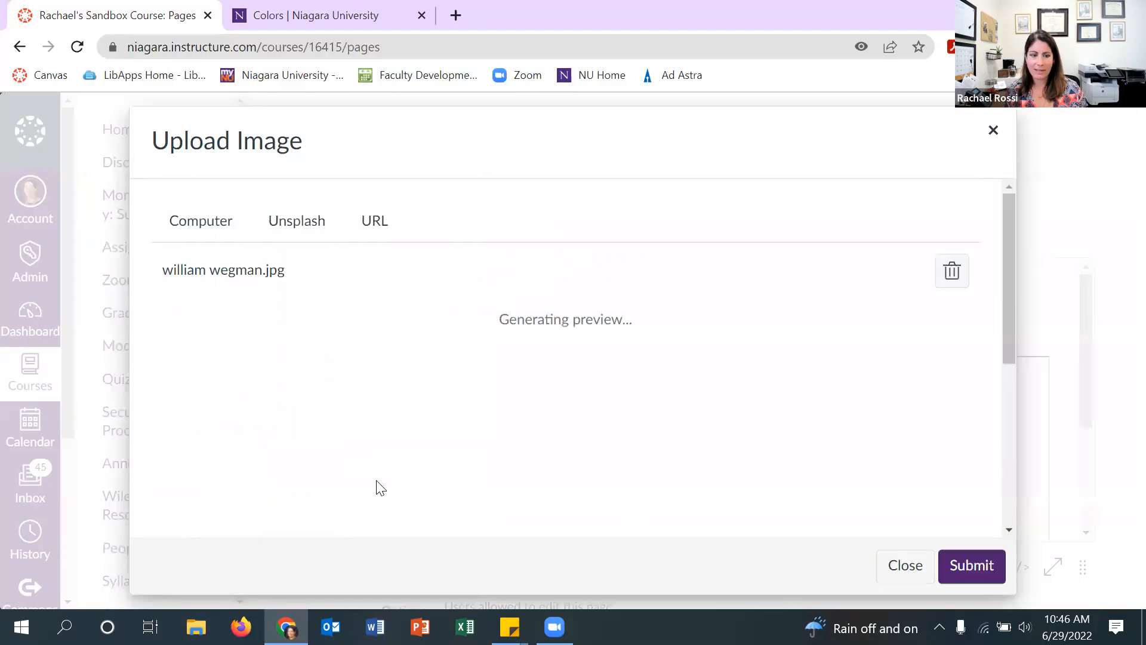
- Mark the william wegman photo as a decorative image and submit it as an embedded image
scroll(256, 414, "down", 4)
left_click(207, 443)
scroll(250, 463, "down", 2)
left_click(971, 565)
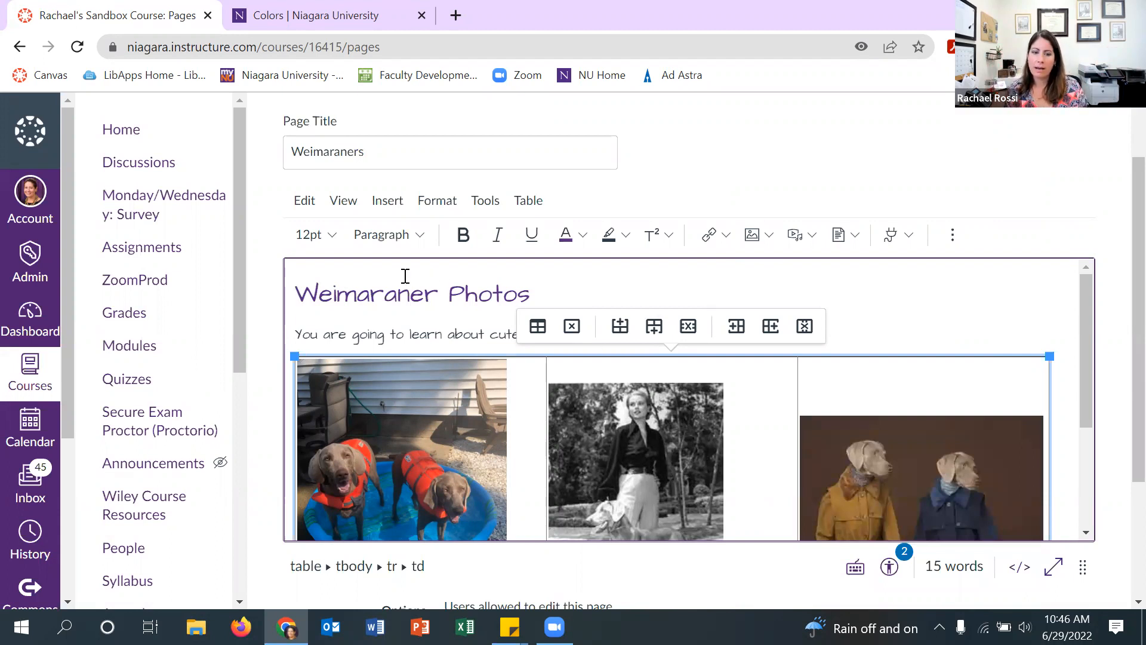
- Set the photo table's border color and background color to white (#ffffff) in its properties
scroll(517, 389, "down", 2)
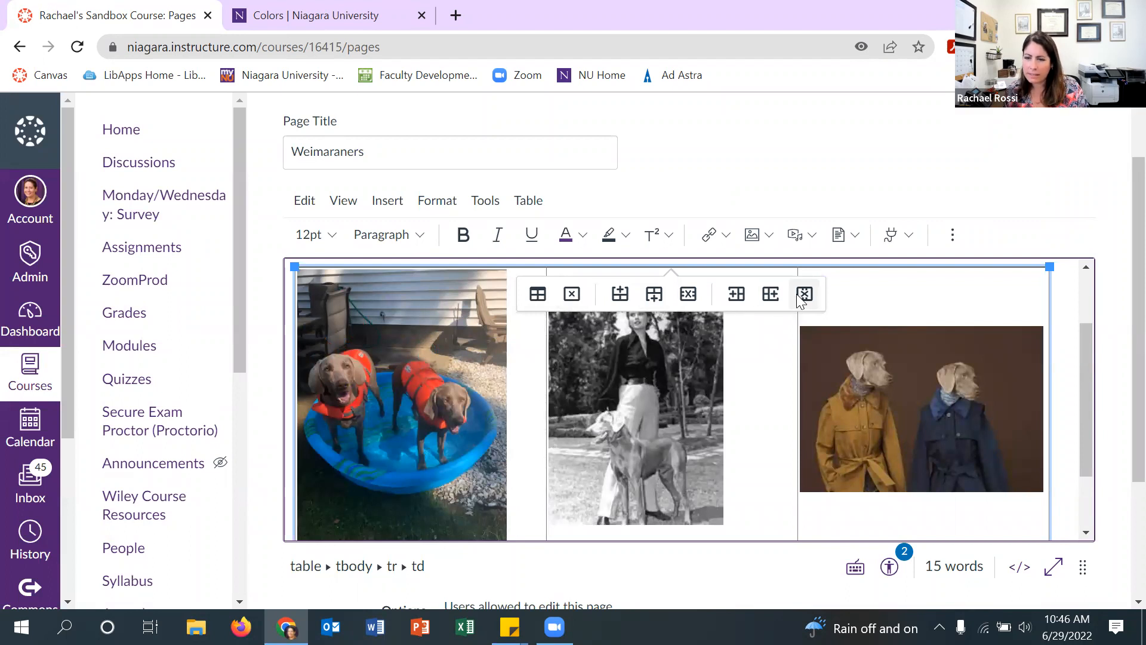
left_click(533, 295)
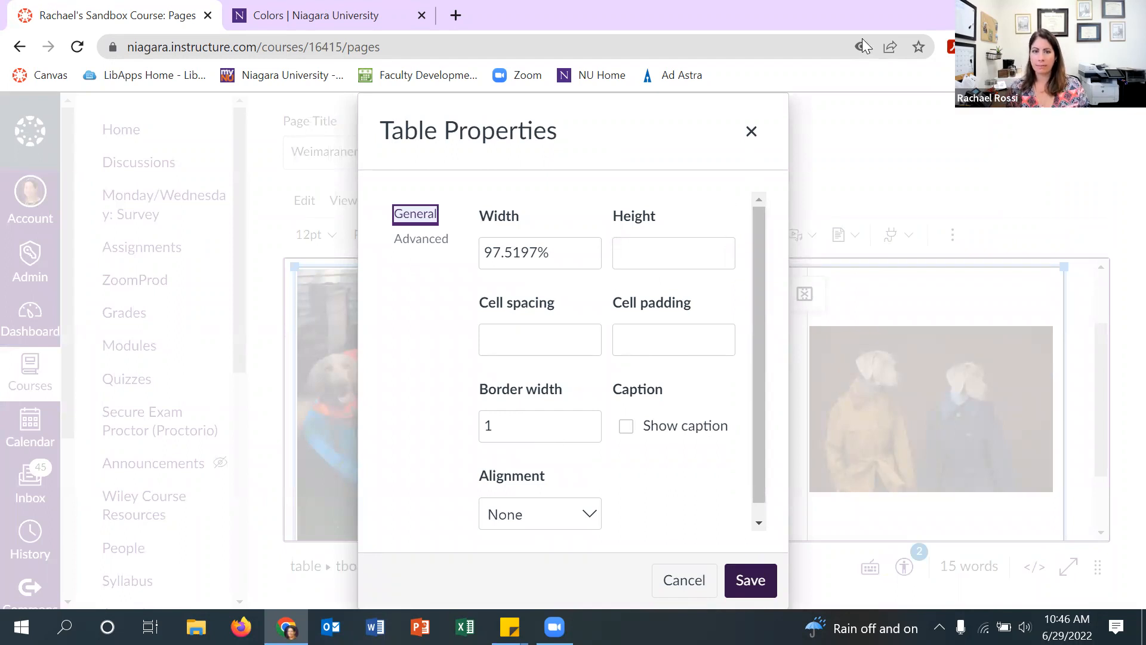
scroll(587, 465, "down", 1)
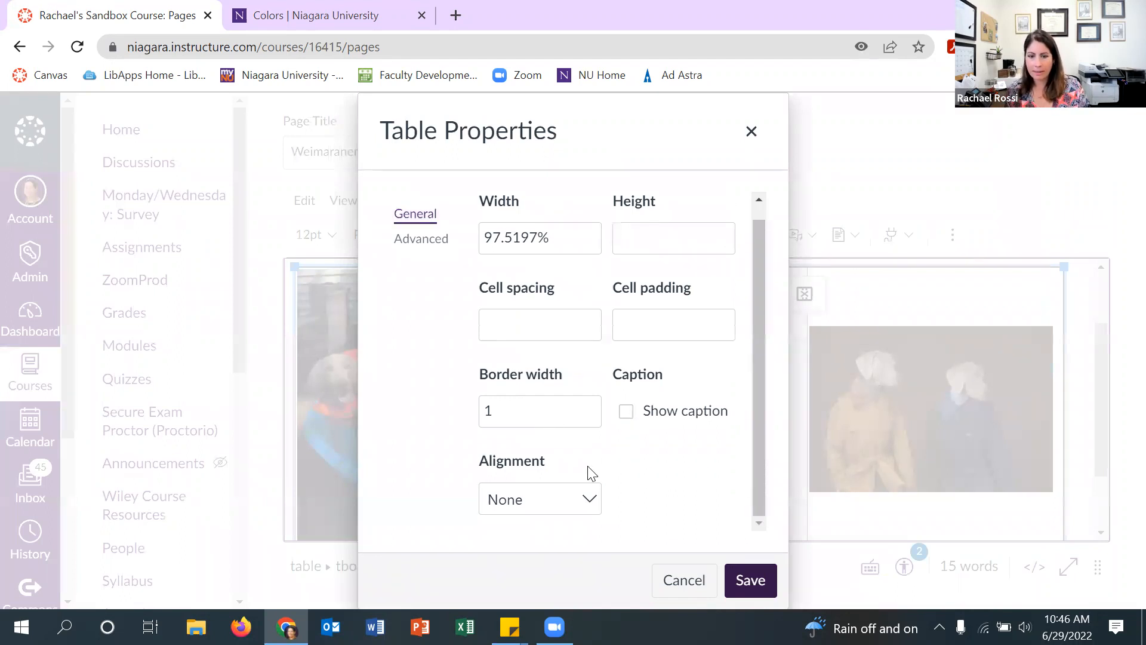
left_click(558, 405)
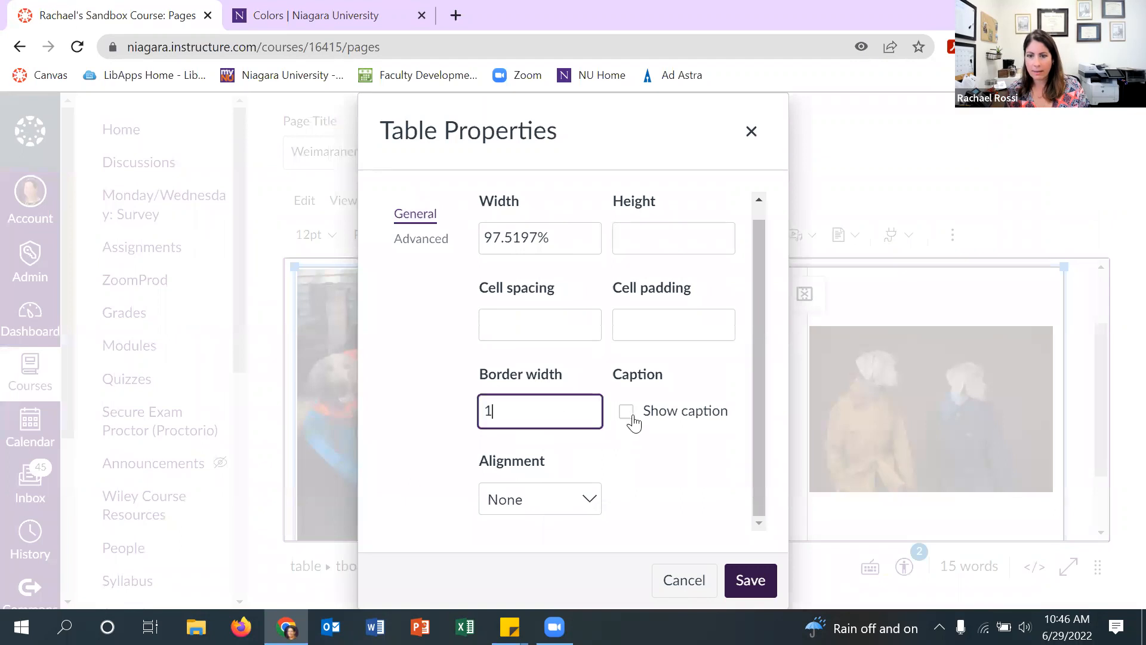
left_click(421, 240)
left_click(558, 330)
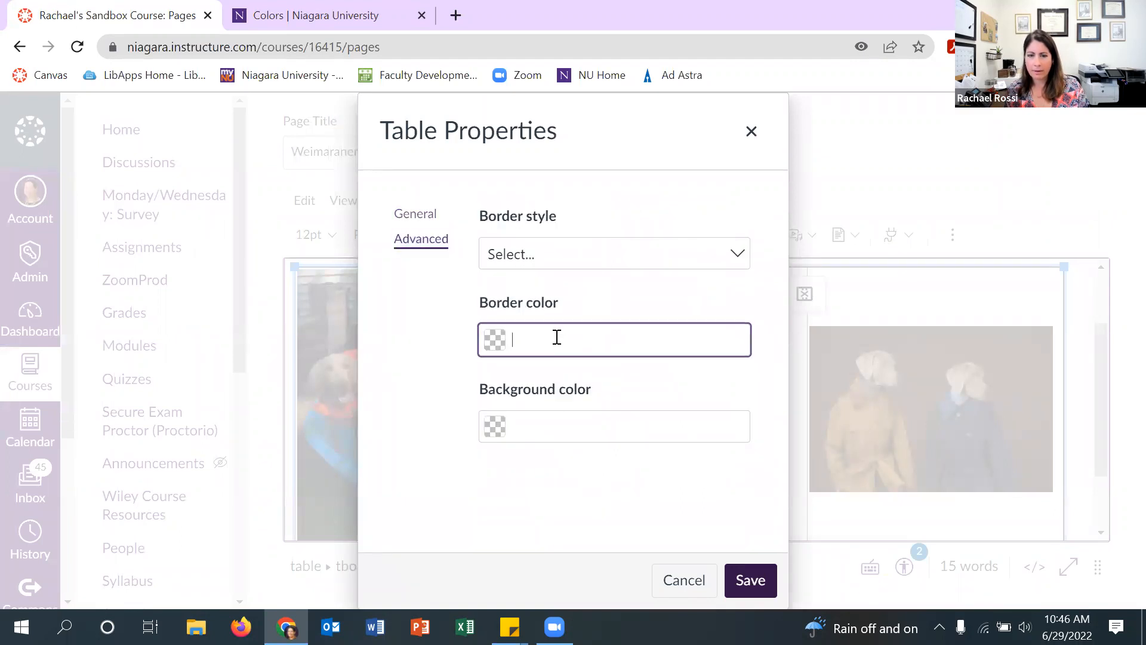
left_click(496, 342)
left_click(524, 474)
left_click(493, 427)
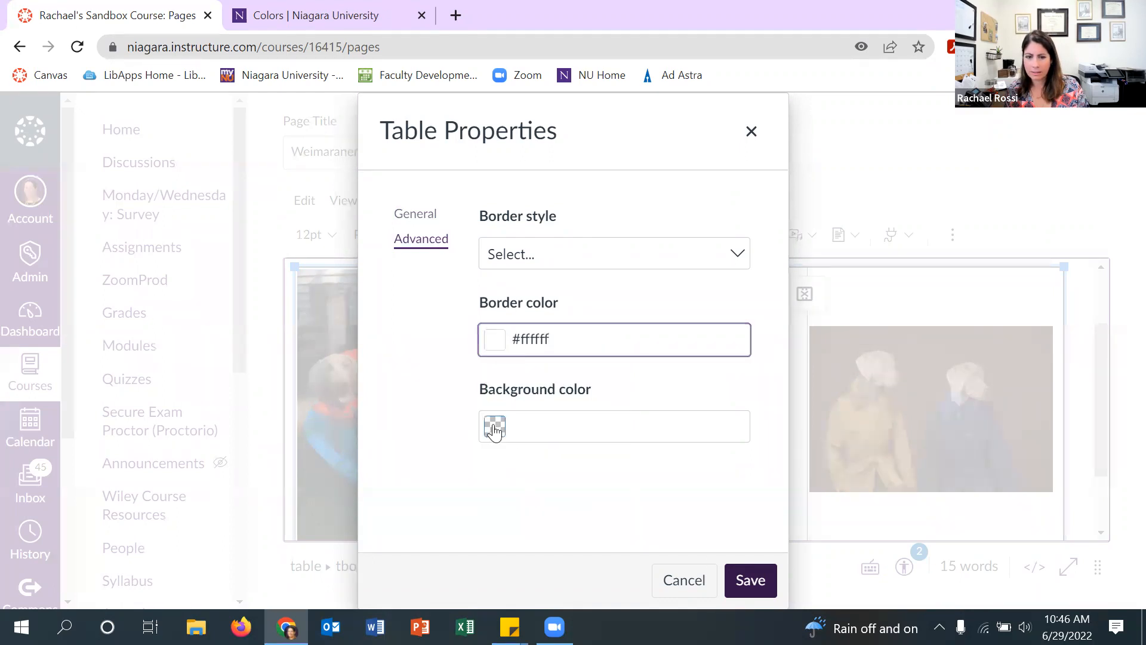
left_click(525, 558)
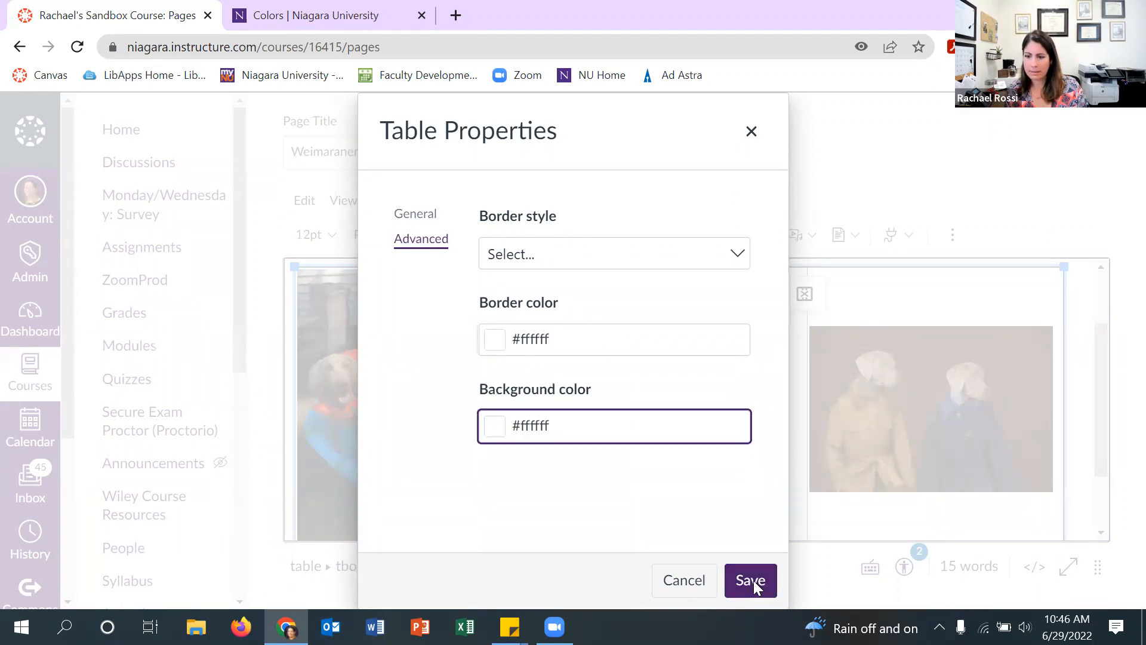
left_click(753, 580)
- Deselect the table and check how its borders look around the three photos and the empty bottom row
scroll(1014, 519, "up", 1)
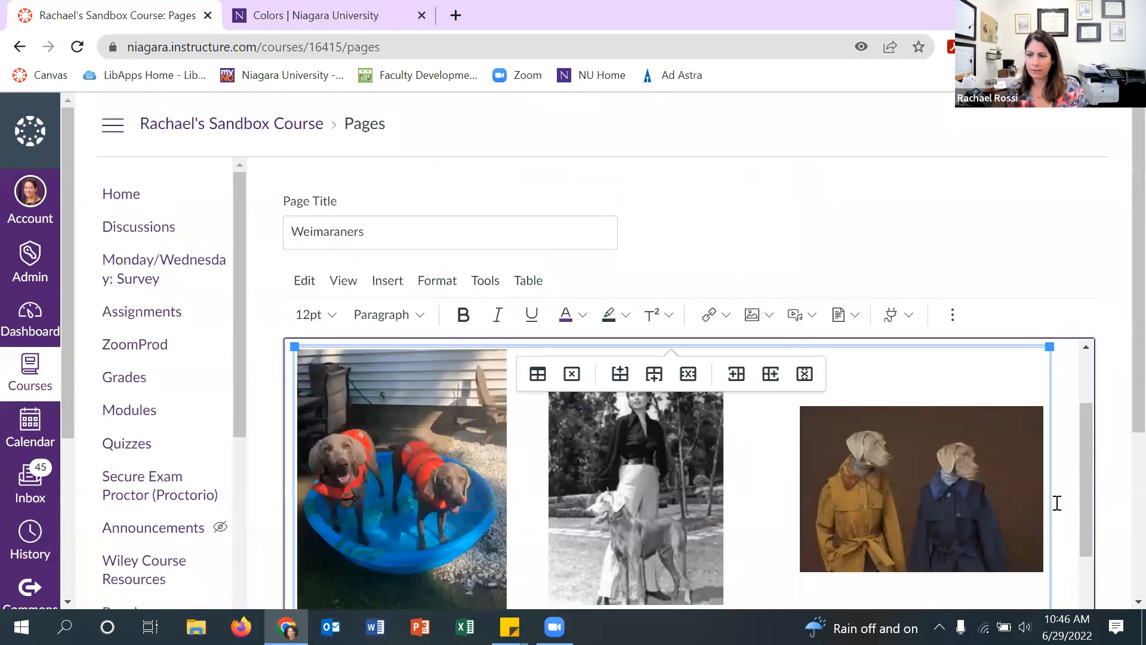
left_click(1057, 507)
scroll(1017, 543, "up", 2)
scroll(1009, 545, "down", 5)
scroll(1007, 555, "down", 2)
scroll(972, 539, "up", 4)
scroll(725, 459, "up", 3)
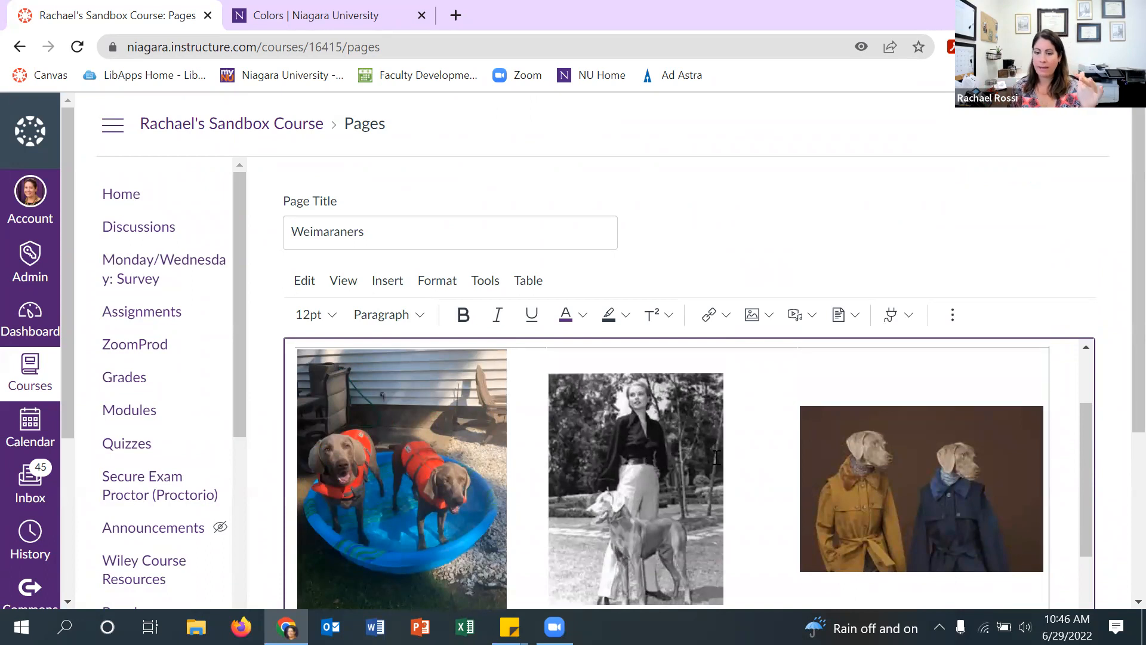
scroll(1015, 478, "down", 2)
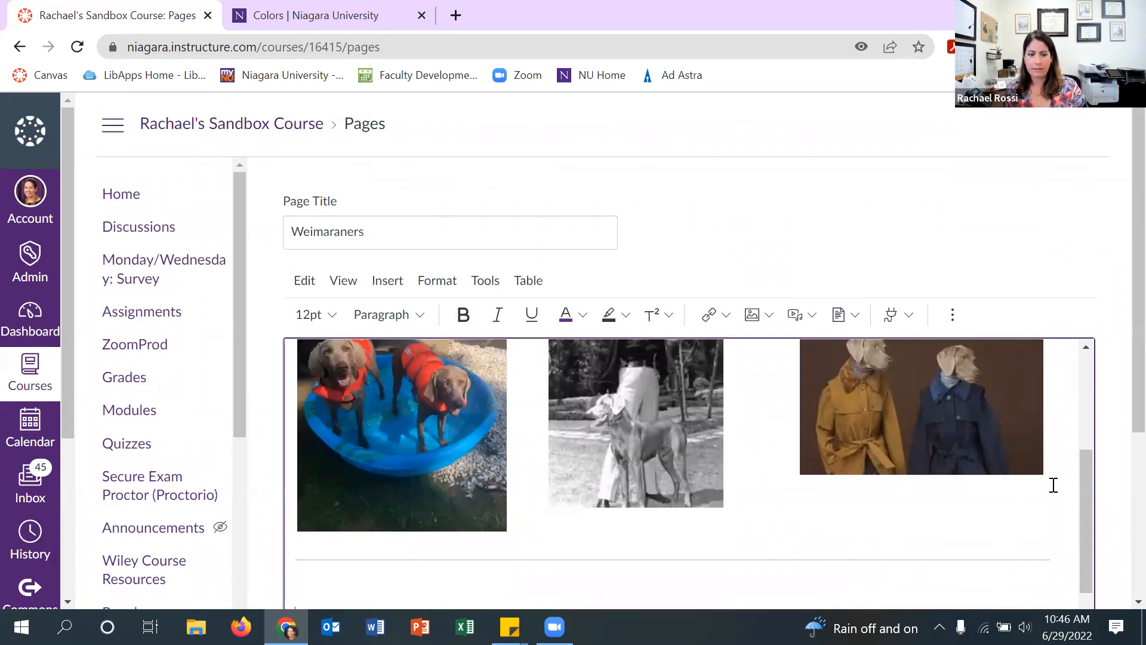
scroll(1051, 484, "down", 1)
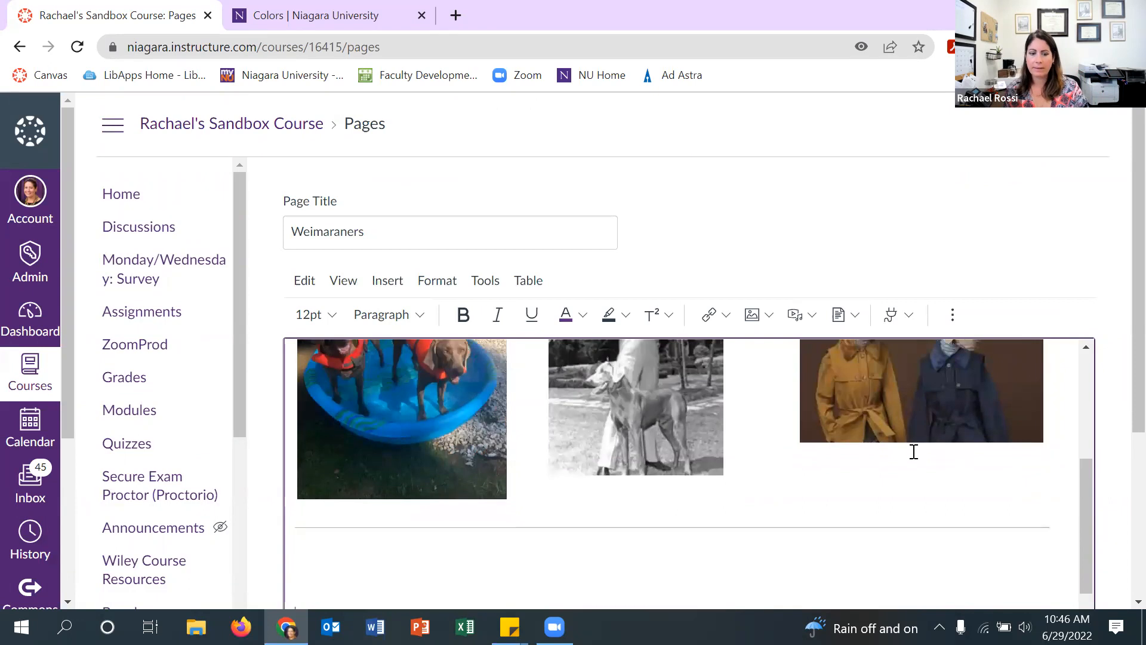
- Browse the images already stored in the course files and close the list without inserting any
left_click(770, 315)
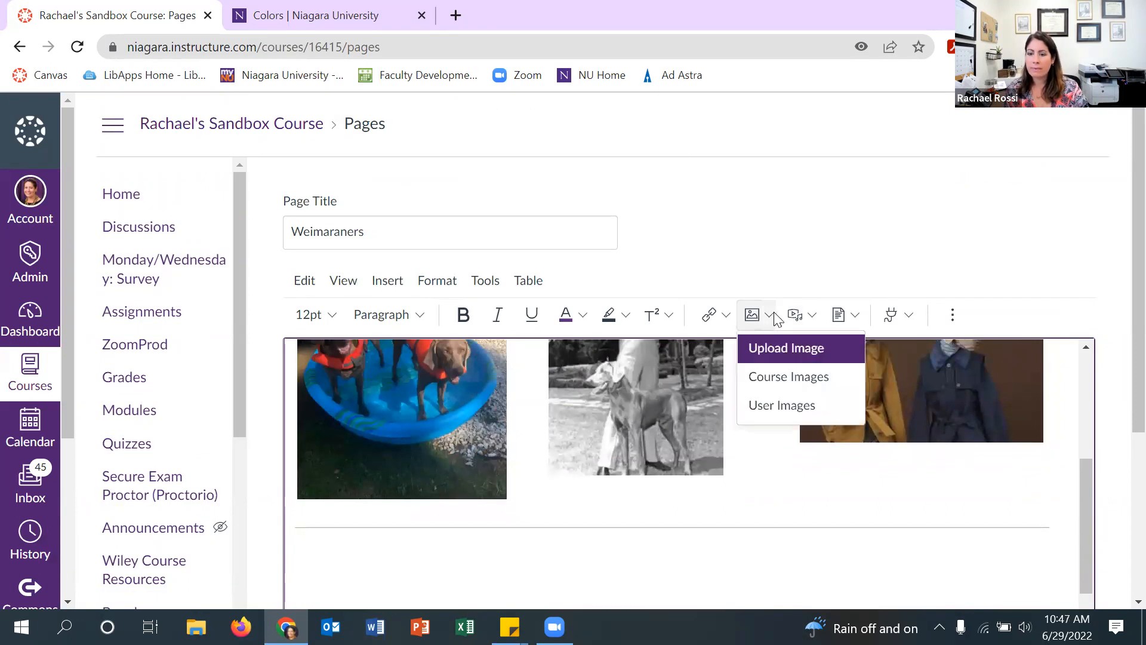
left_click(798, 377)
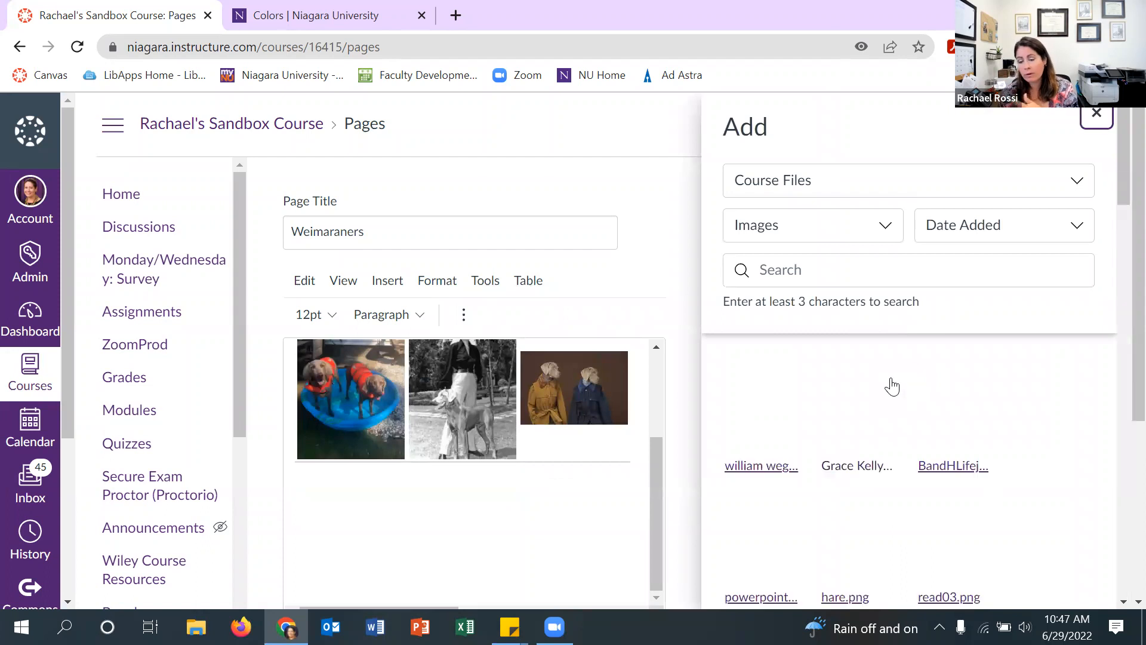
scroll(883, 394, "down", 2)
scroll(883, 394, "down", 4)
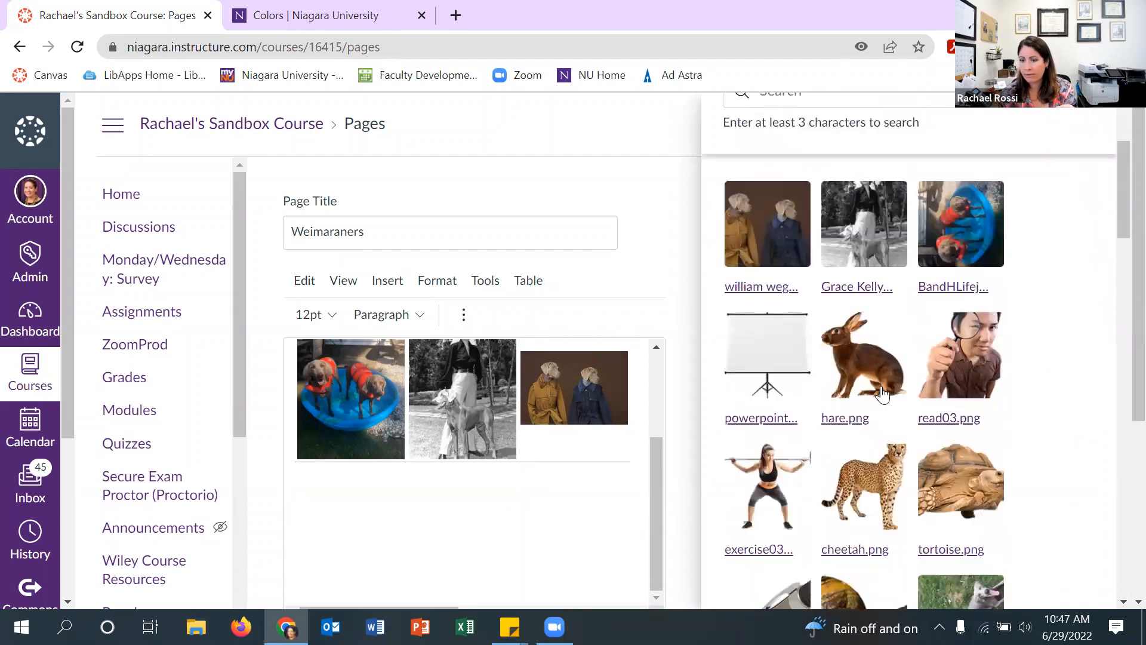
scroll(1034, 377, "up", 4)
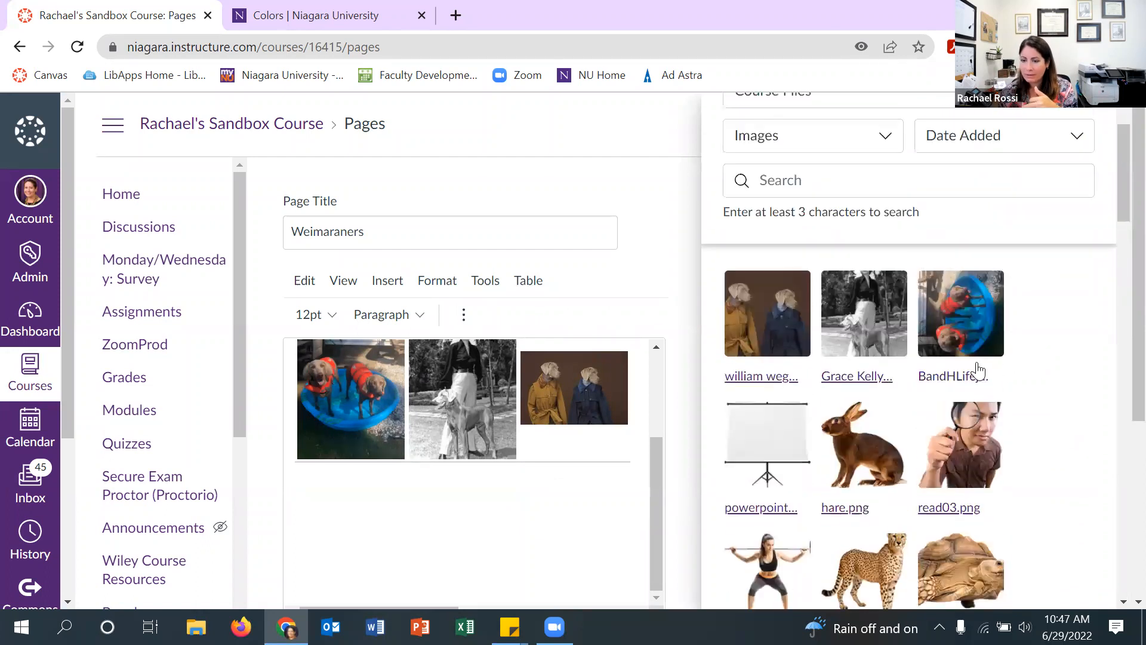
scroll(835, 370, "down", 5)
scroll(761, 411, "up", 6)
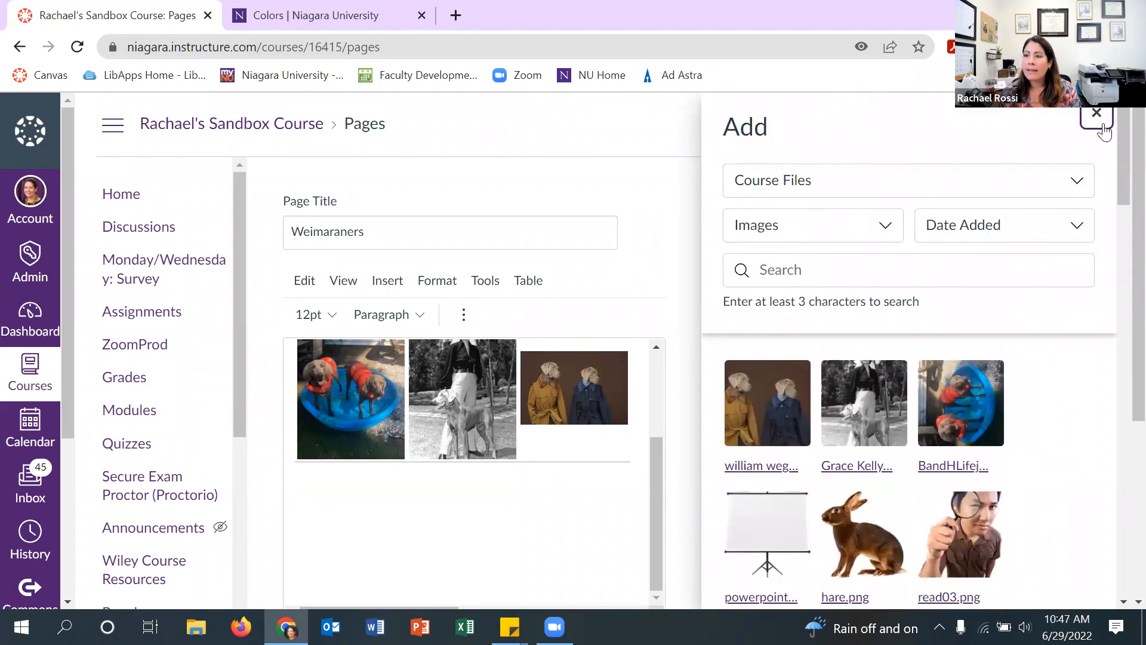
left_click(1102, 126)
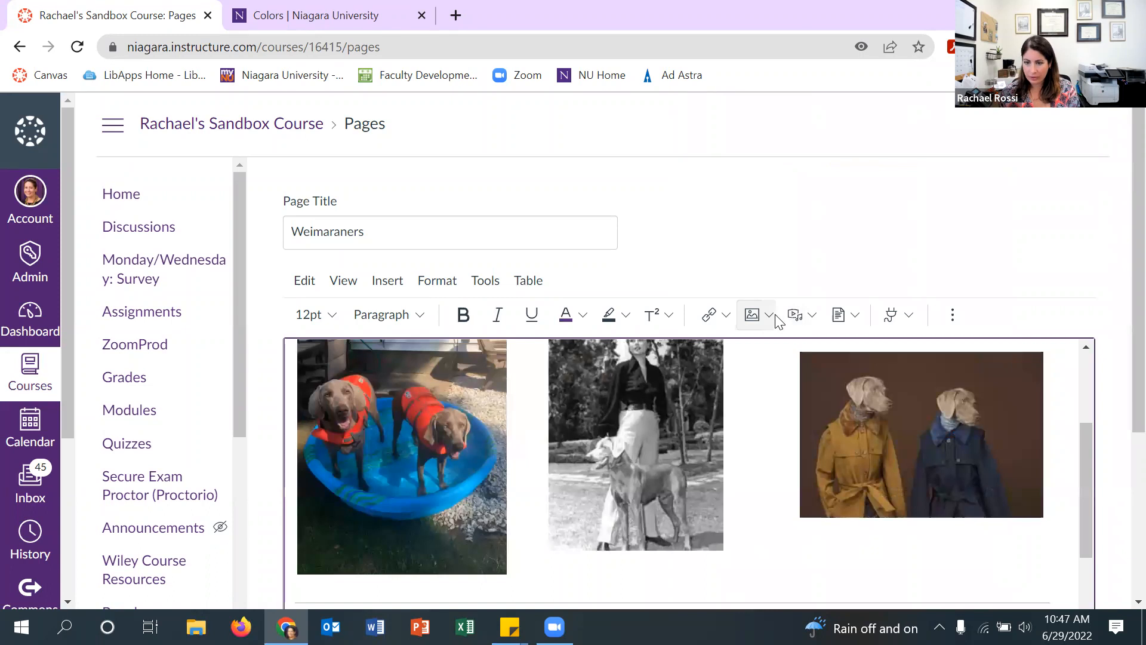
- Embed the Monty Eagle in Sports Uniform-1.jpg image from the user files below the photo table and close the file list
left_click(773, 315)
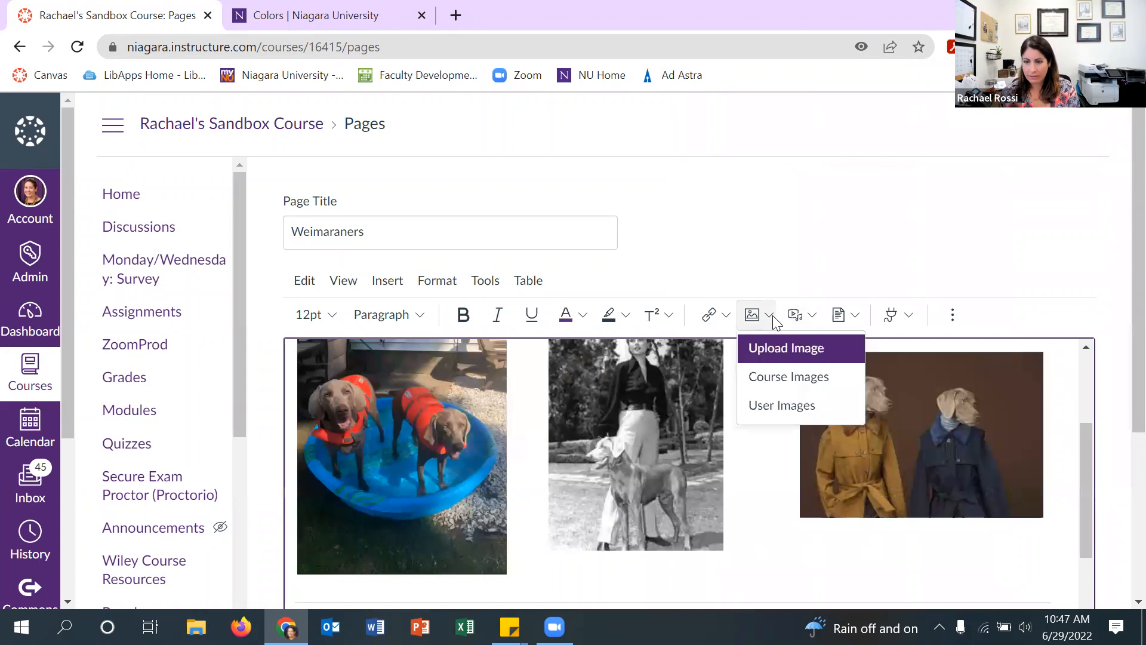
left_click(770, 406)
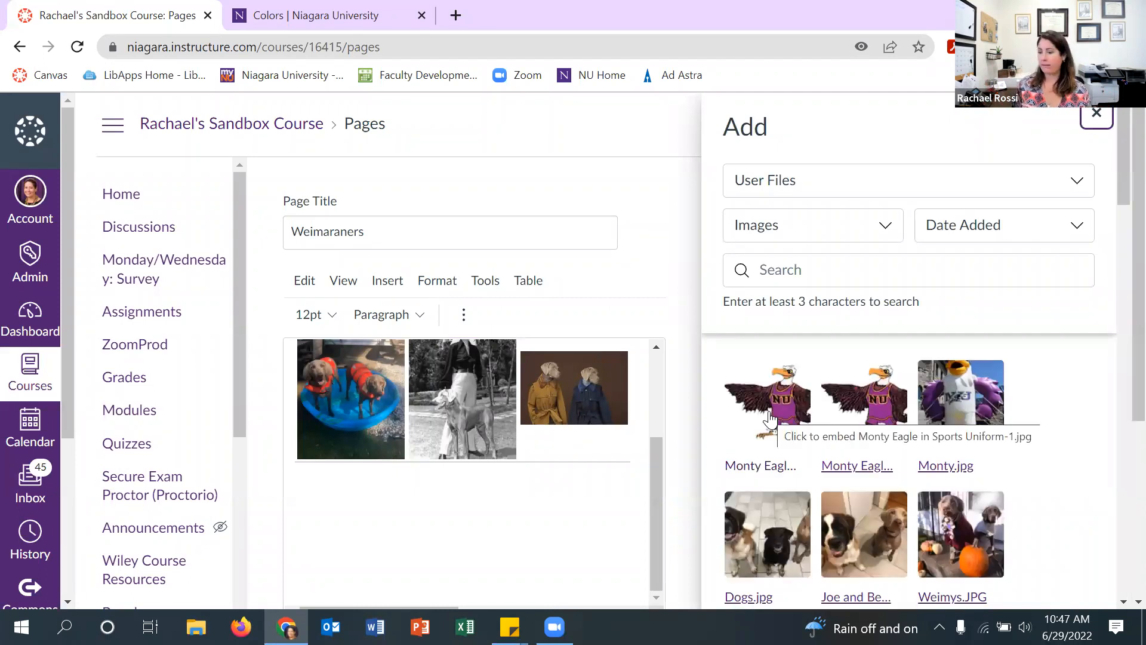
scroll(964, 472, "down", 5)
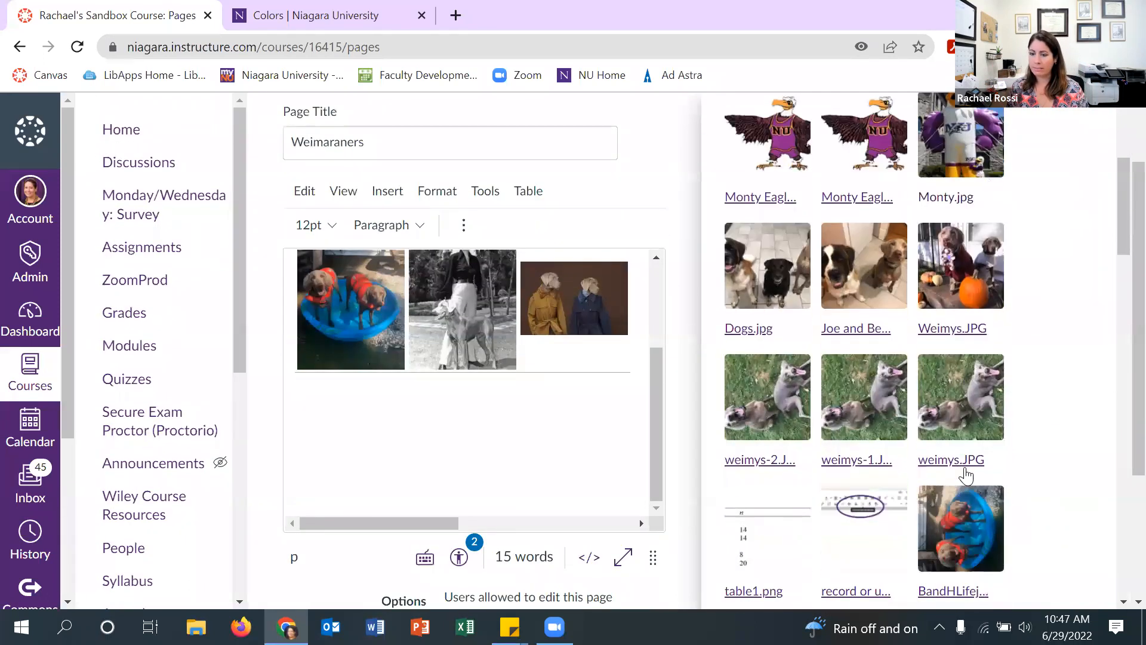
scroll(966, 474, "down", 5)
scroll(967, 472, "up", 5)
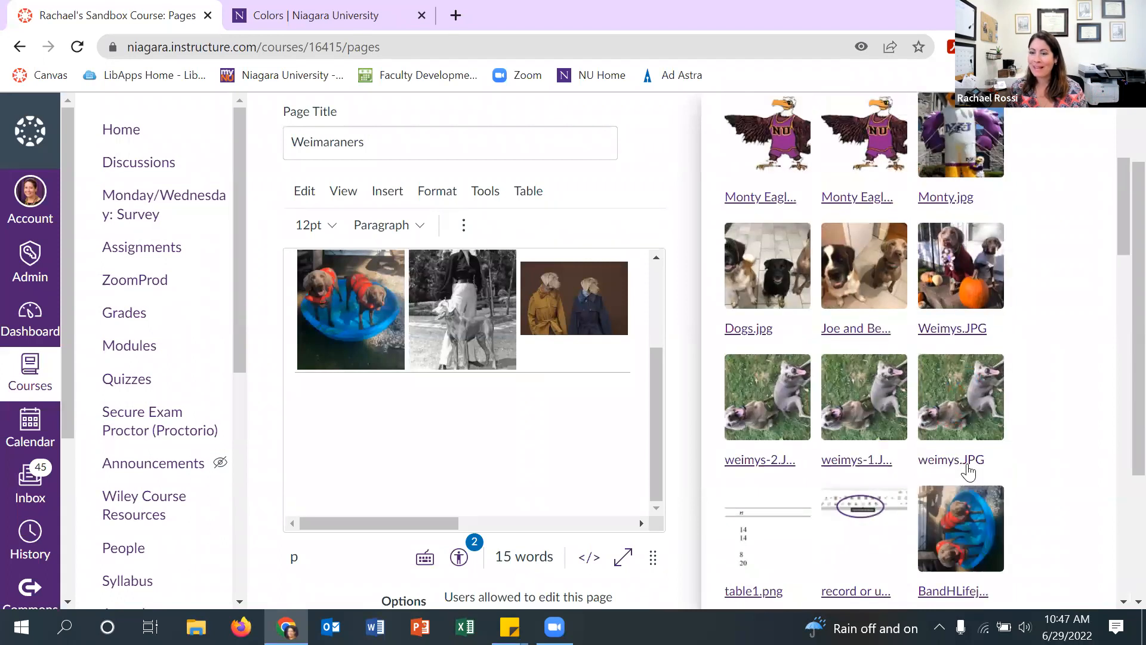
scroll(968, 472, "up", 4)
scroll(972, 454, "down", 8)
scroll(976, 436, "up", 10)
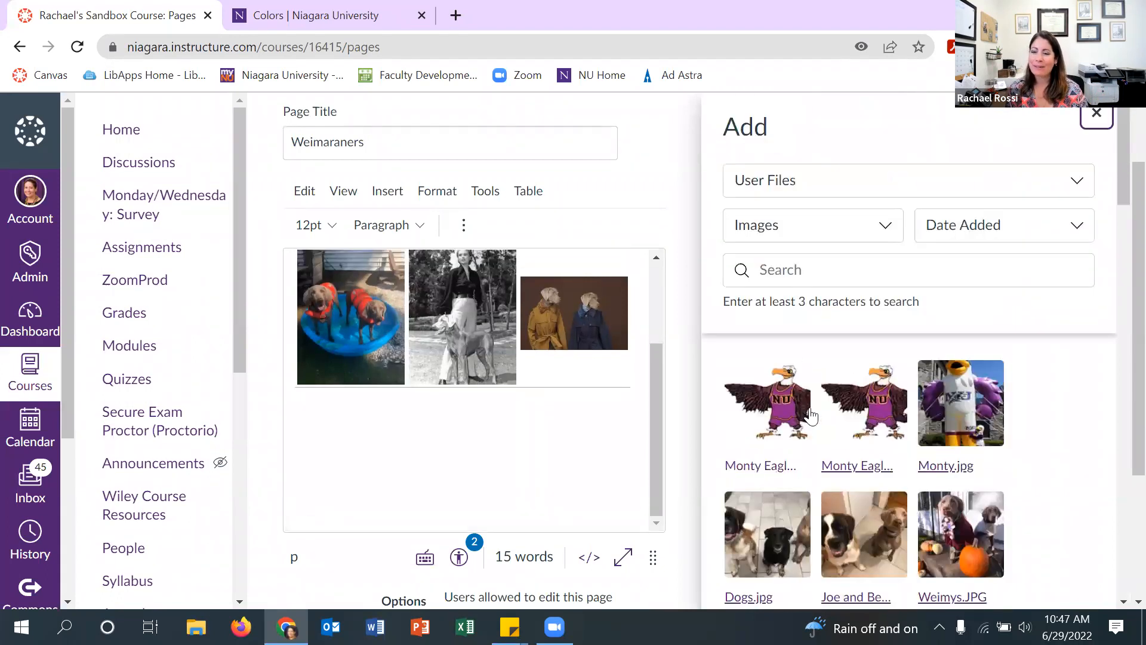
left_click(755, 429)
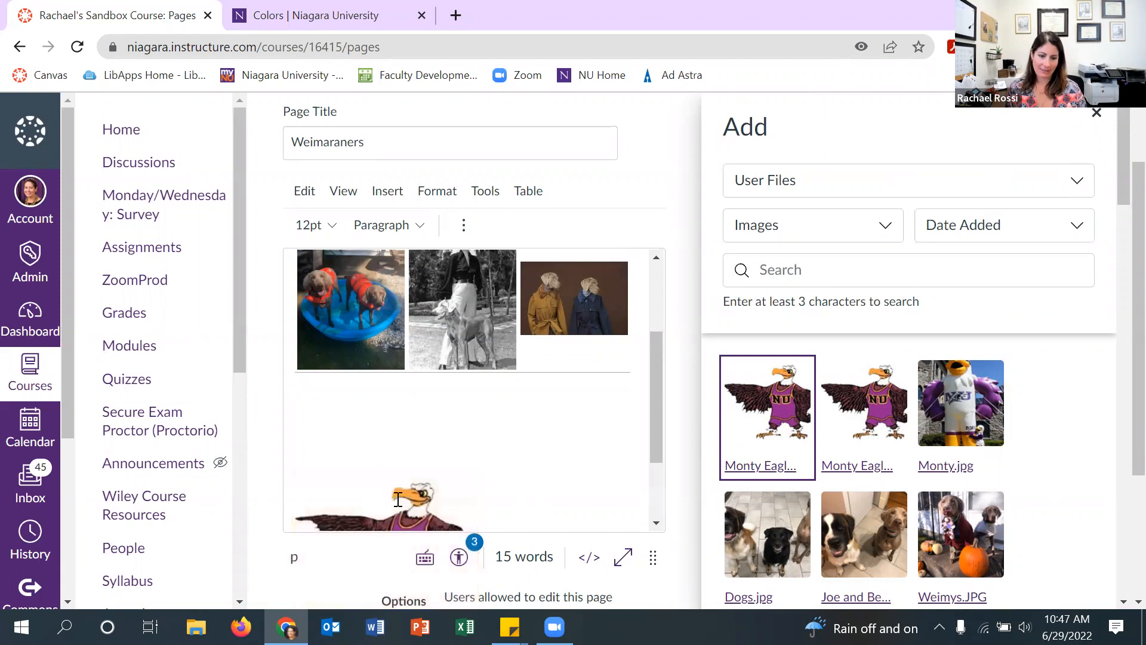
scroll(398, 499, "down", 2)
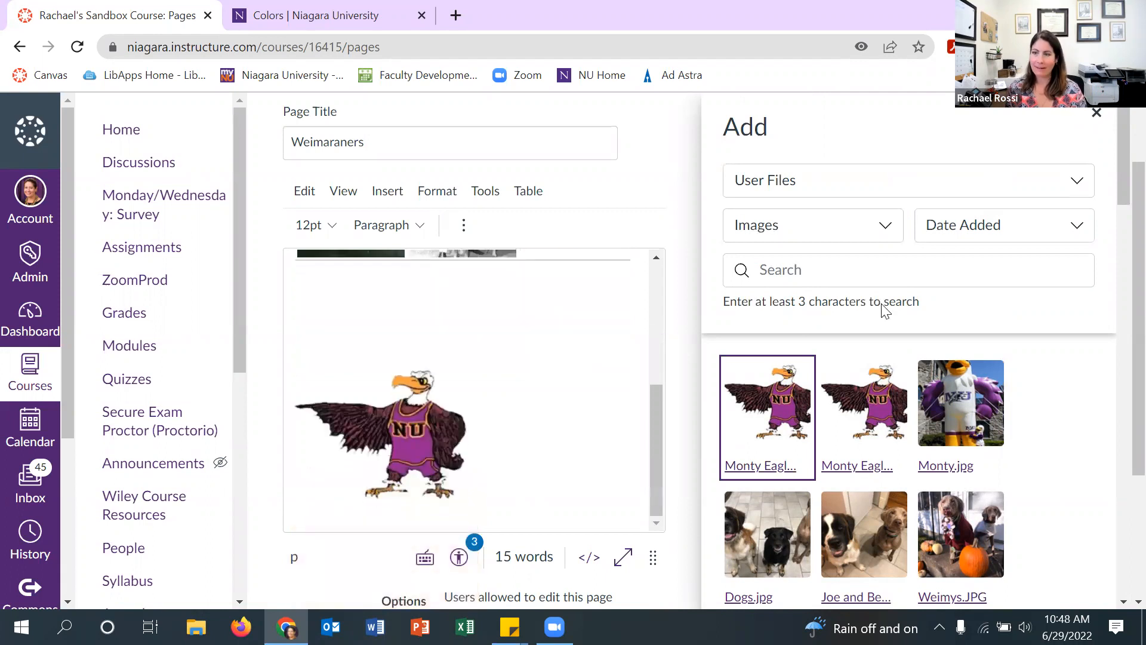
left_click(1096, 113)
- Delete the Monty Eagle image from below the photo table
scroll(949, 477, "up", 5)
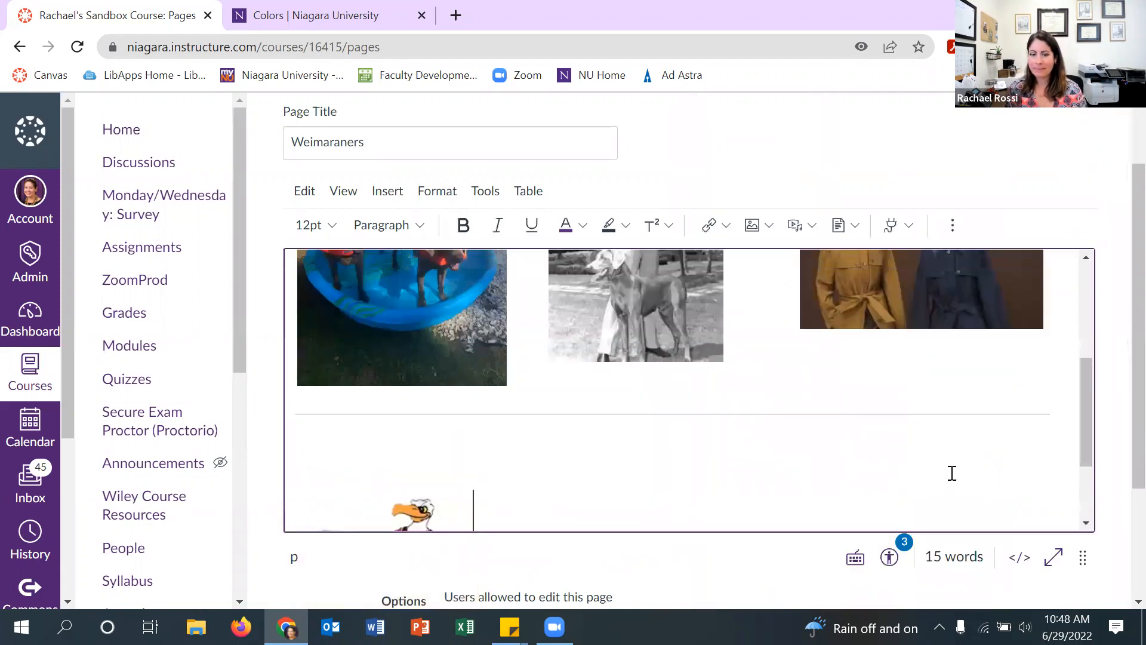
scroll(952, 473, "down", 6)
scroll(949, 473, "down", 2)
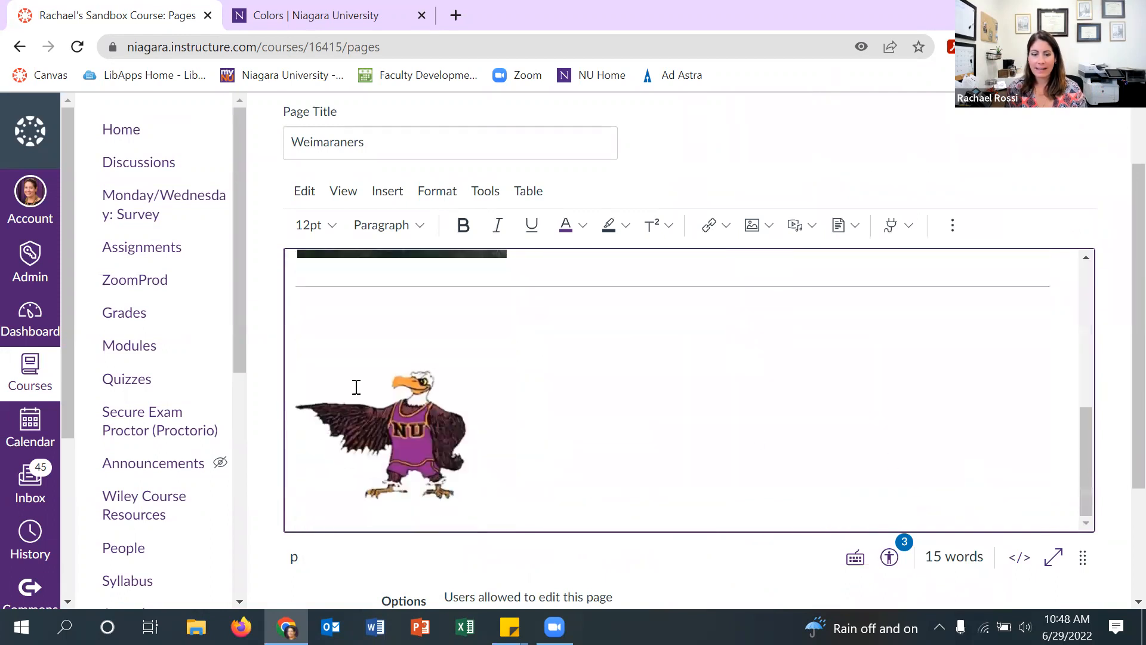
left_click(469, 428)
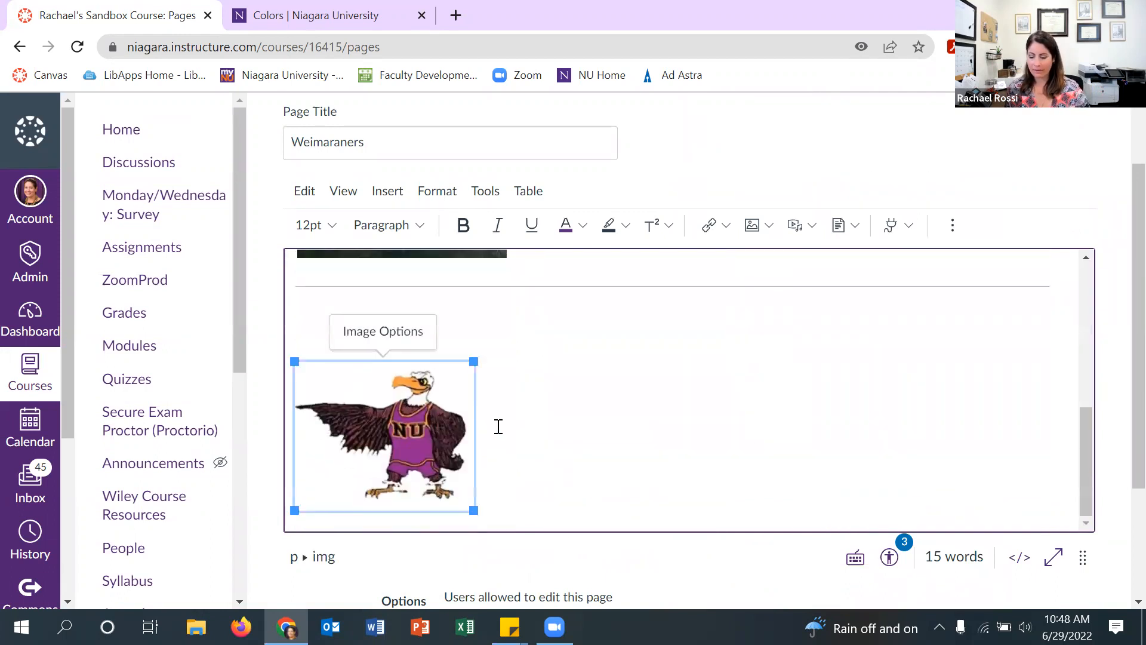
key("Delete")
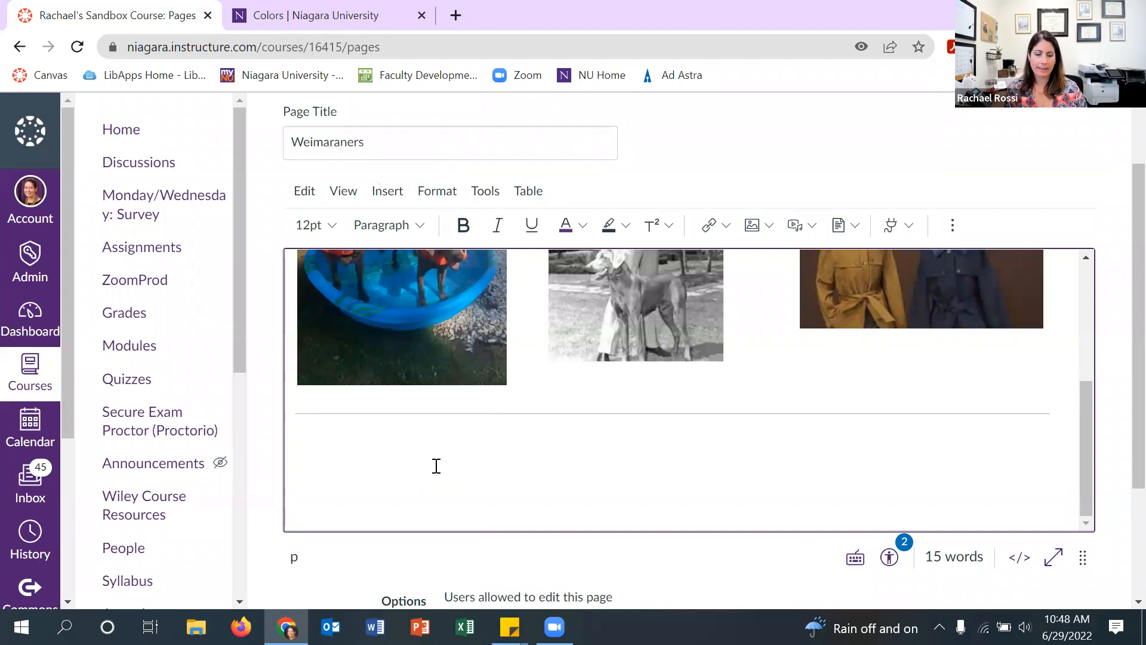
scroll(438, 423, "up", 3)
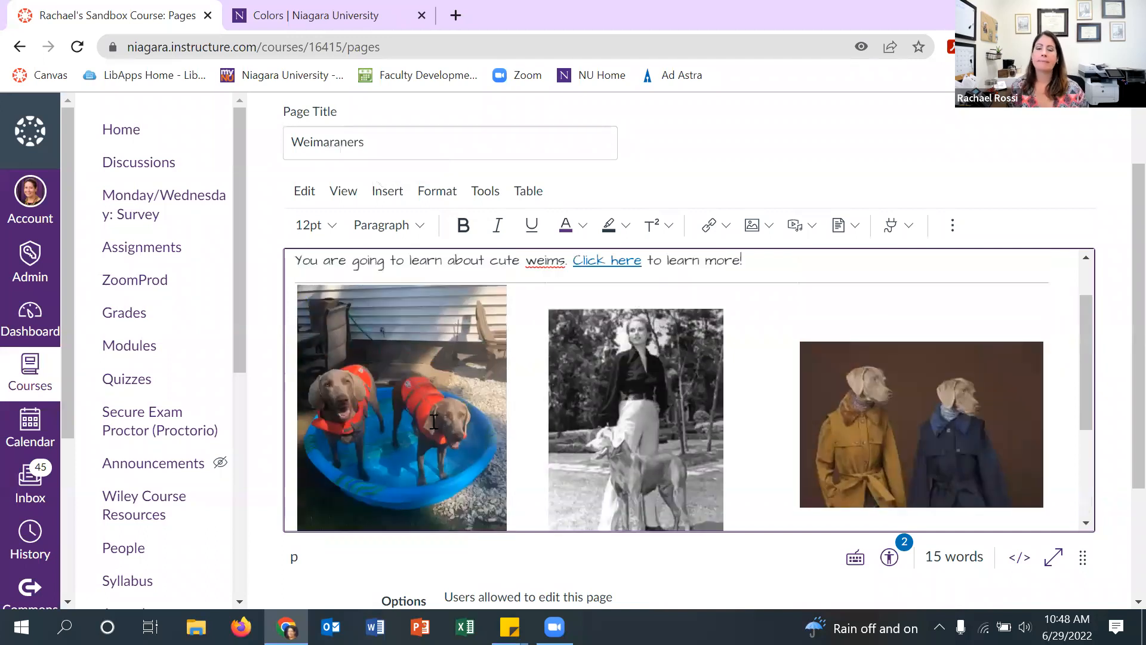
left_click(769, 227)
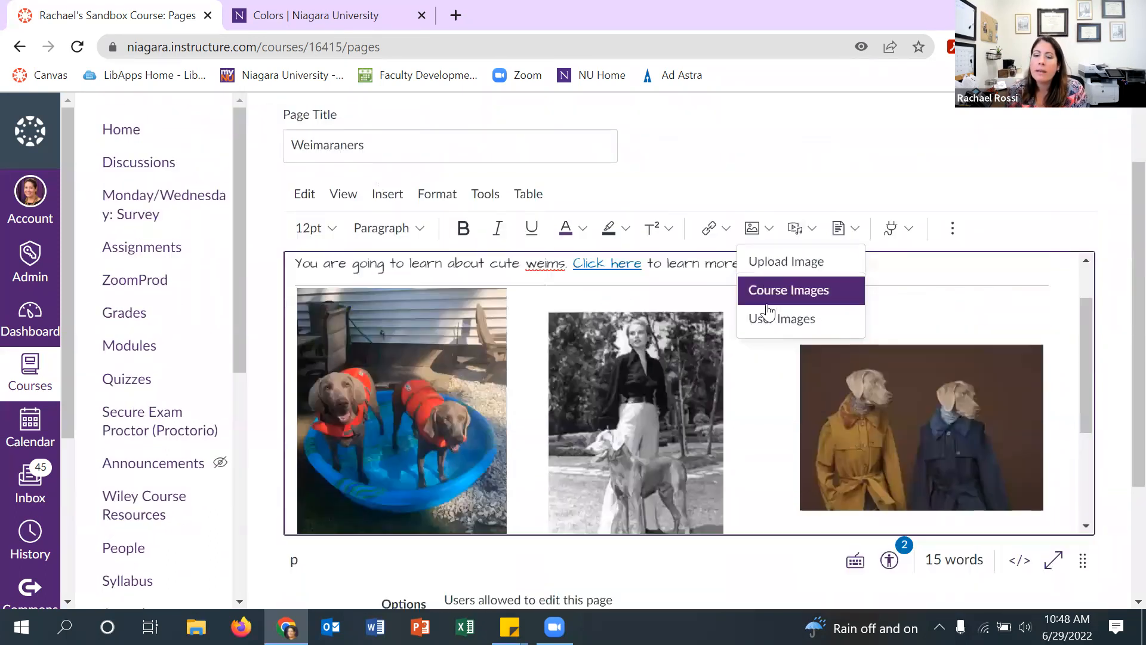
left_click(813, 225)
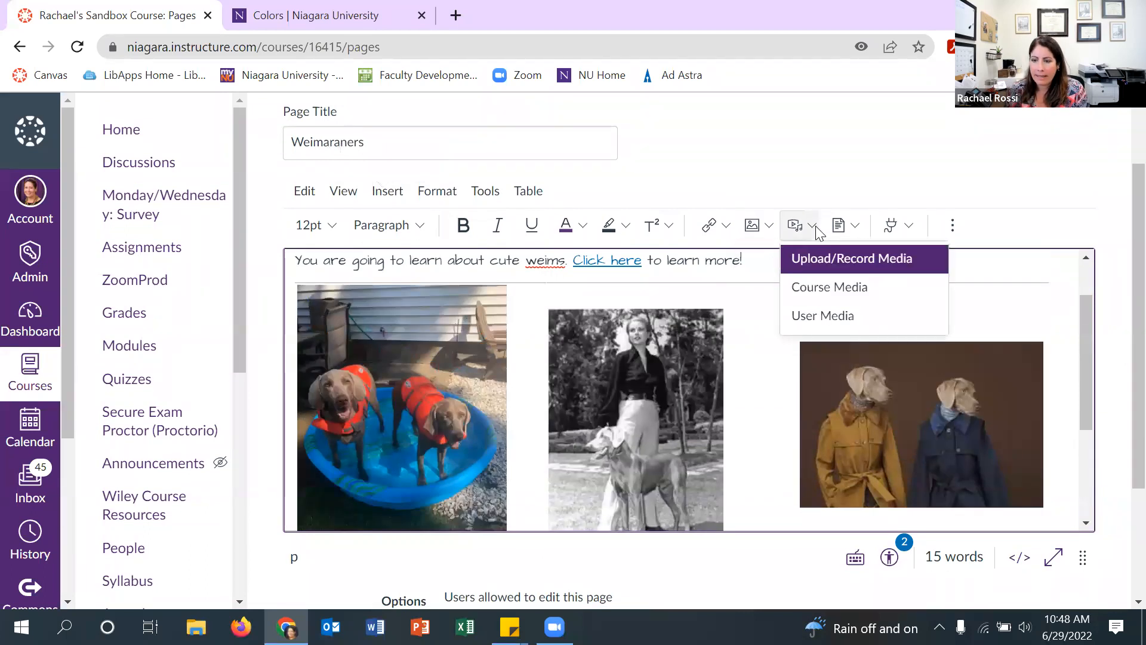
left_click(383, 194)
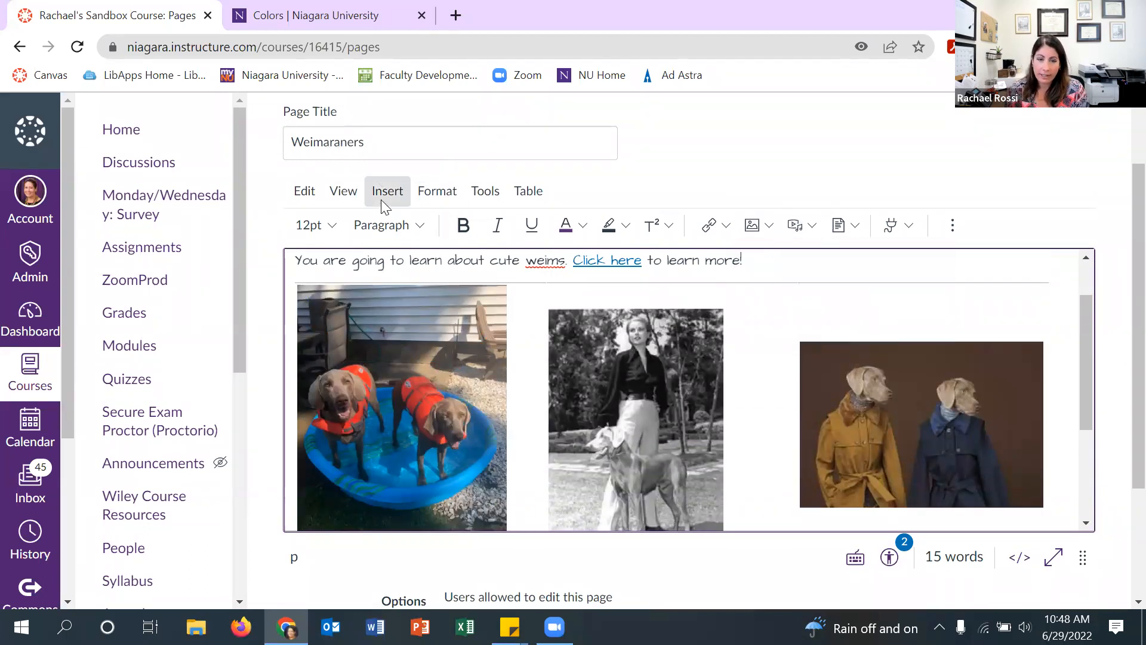
left_click(383, 193)
mouse_move(410, 289)
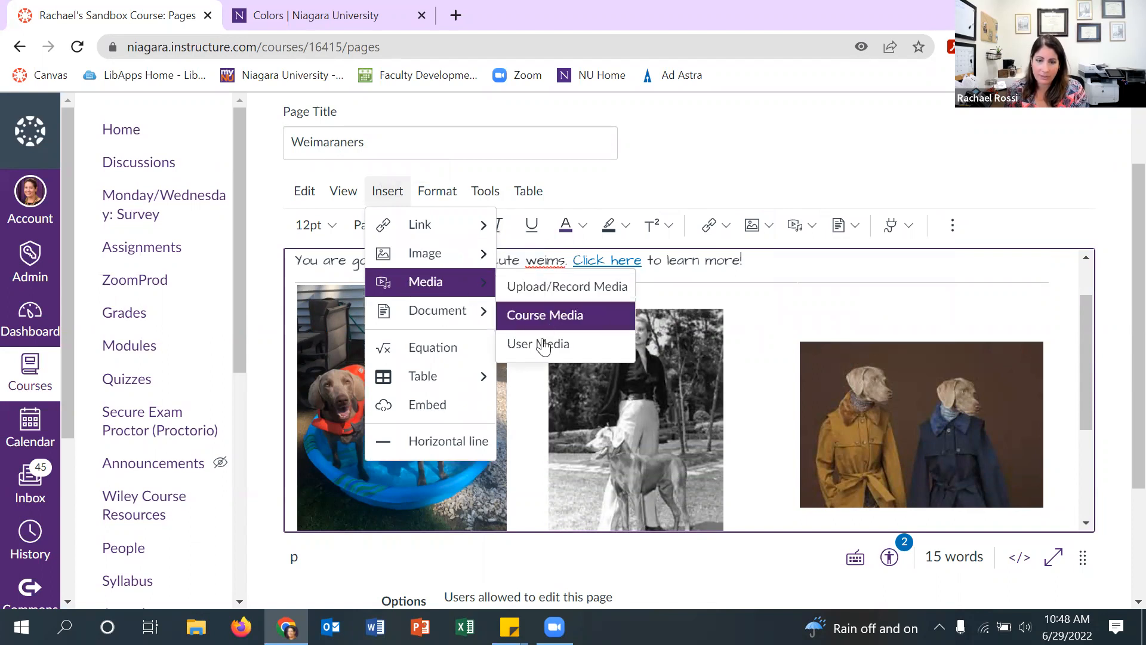
left_click(811, 229)
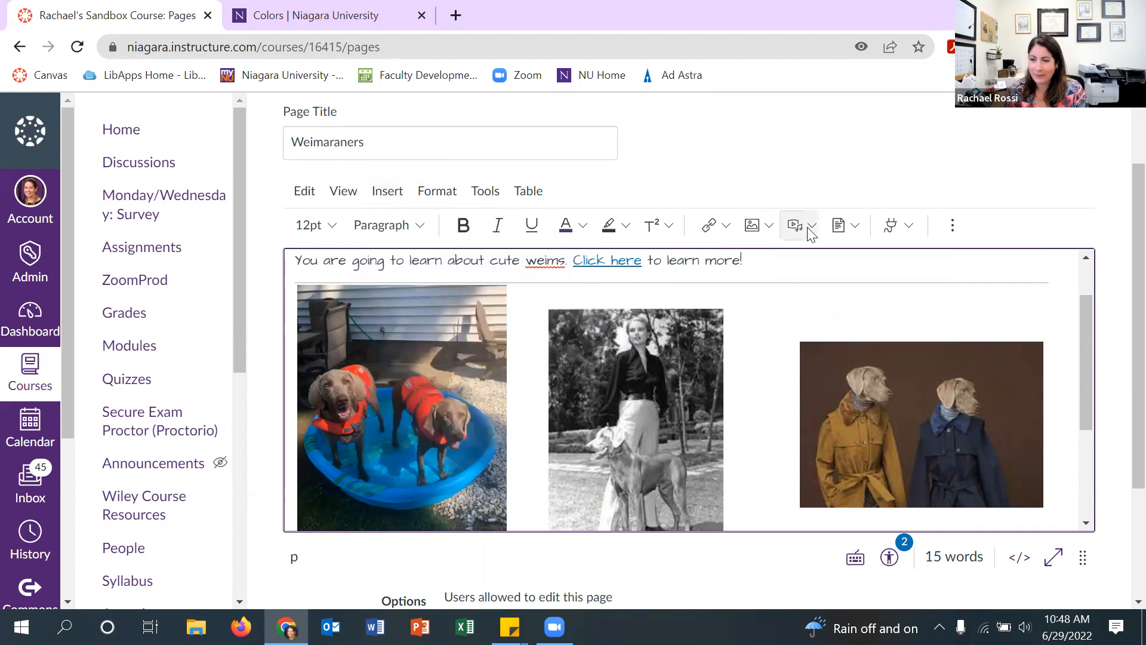
- Upload the Module 1_Trim video from the Trimmed Videos folder and embed it below the photo table
left_click(812, 231)
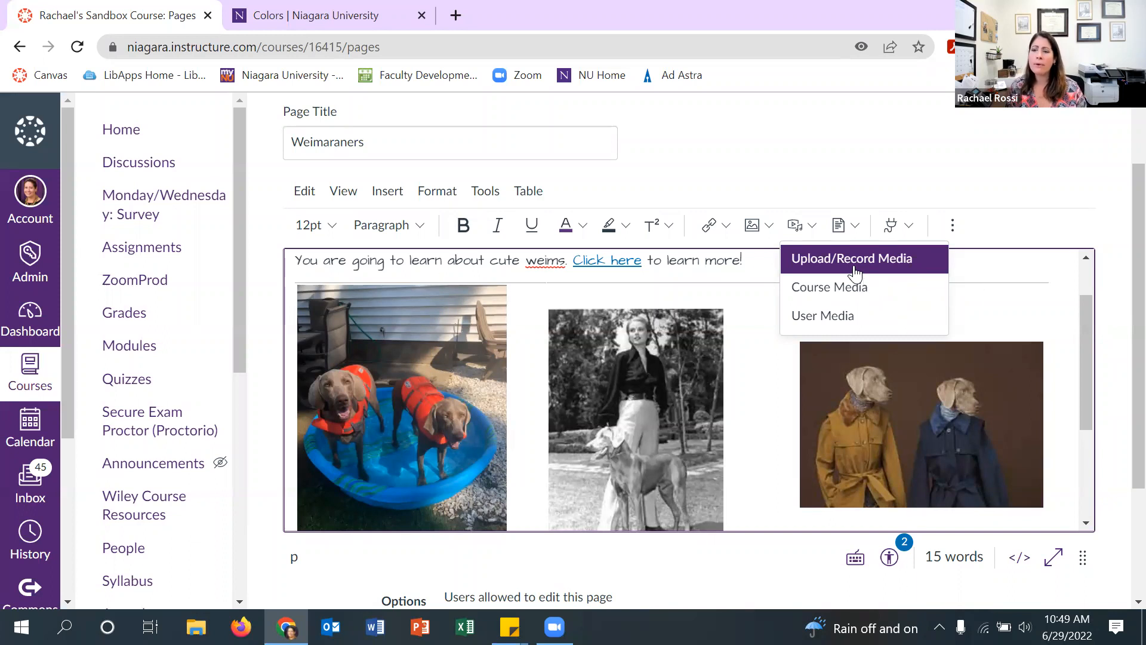
left_click(855, 271)
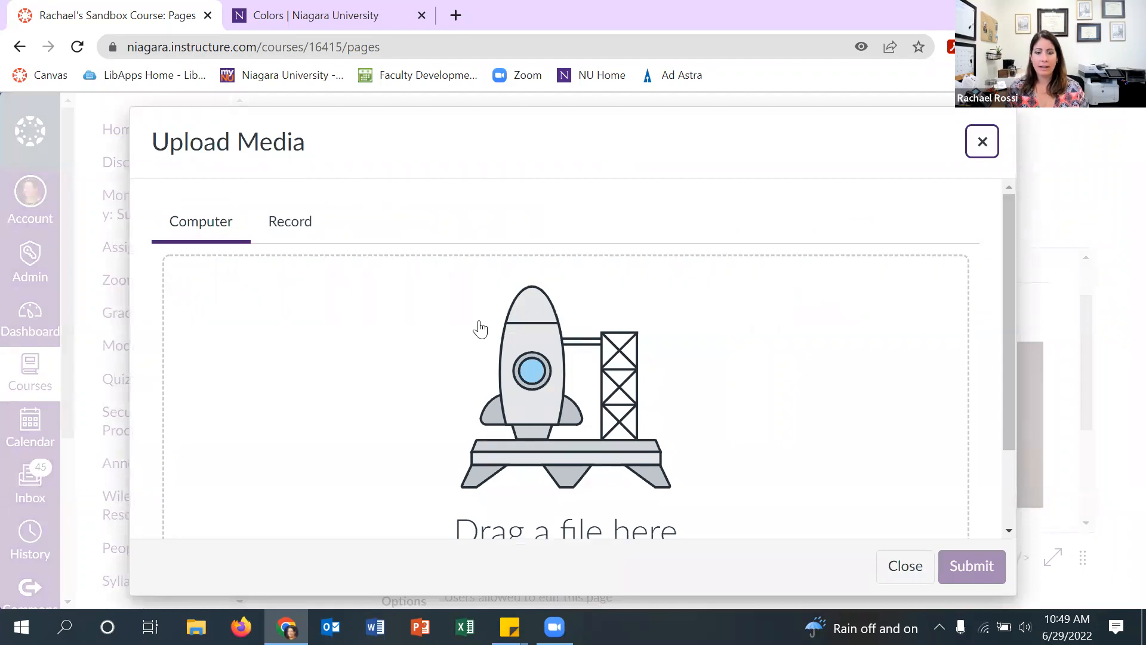
scroll(609, 391, "down", 2)
left_click(609, 388)
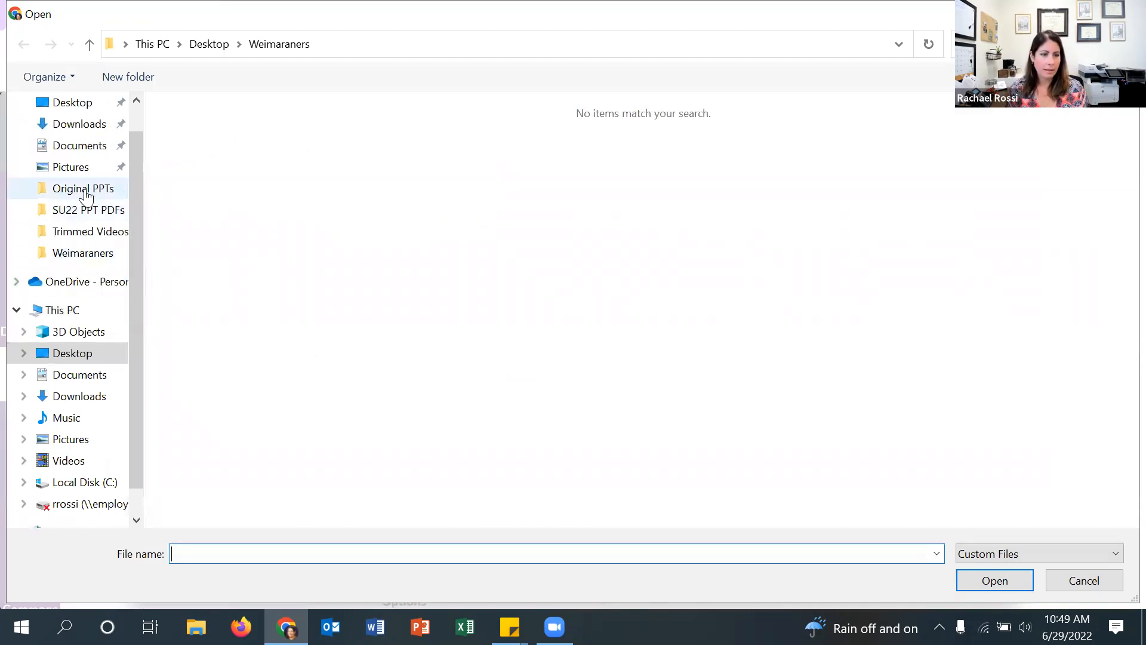
left_click(80, 236)
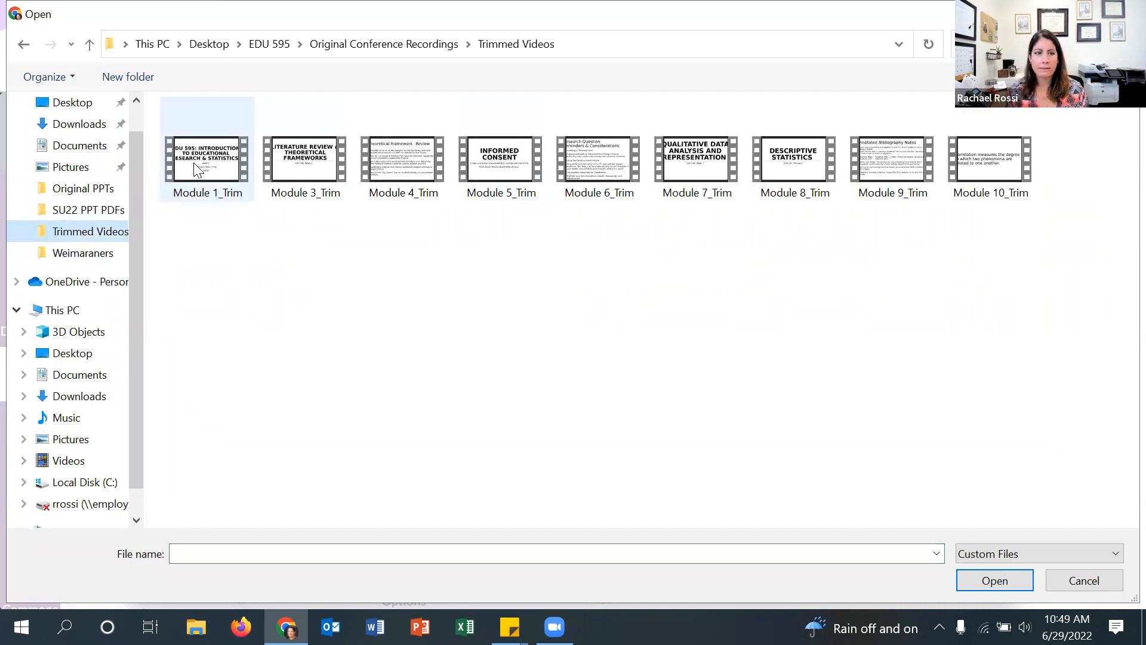
left_click(227, 170)
left_click(994, 580)
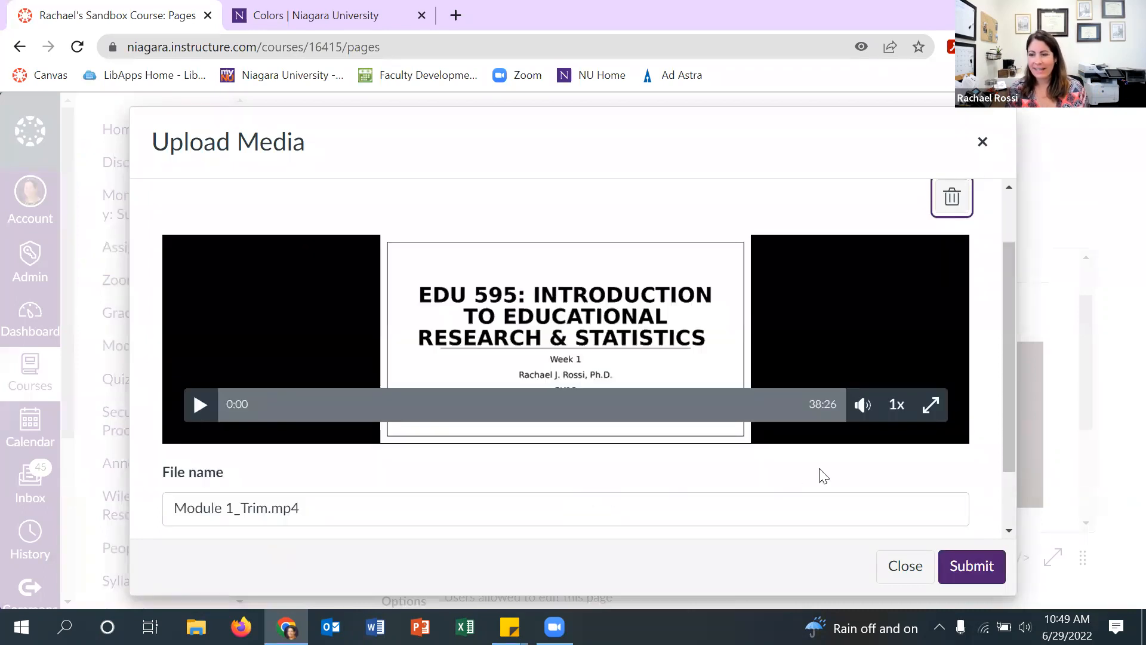
left_click(960, 569)
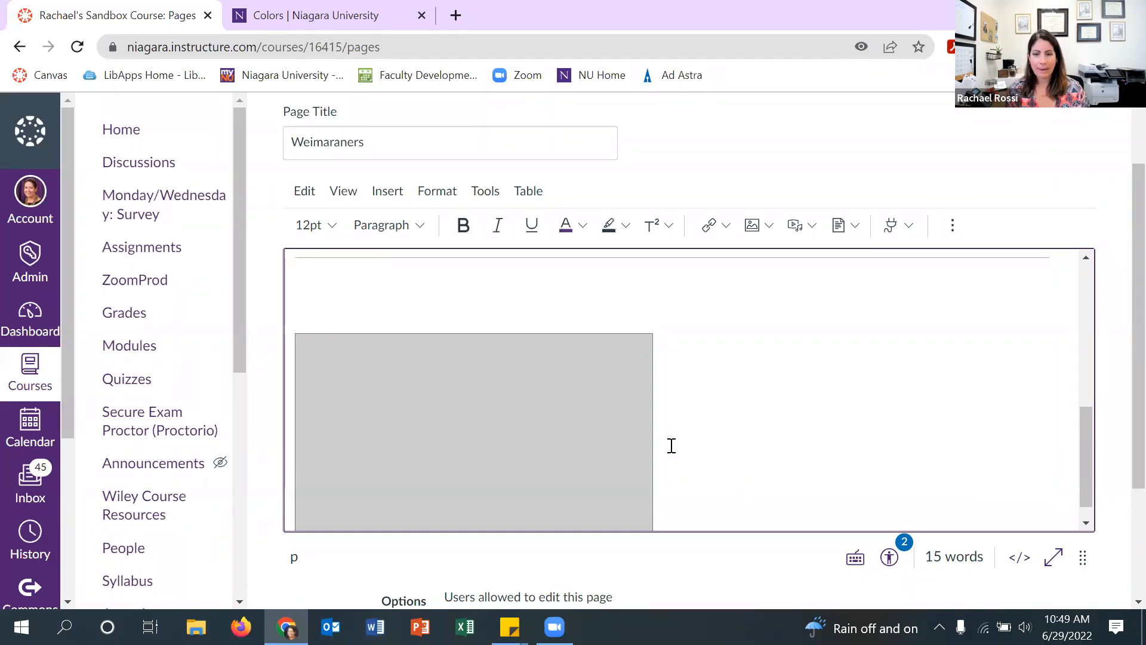
scroll(710, 454, "down", 1)
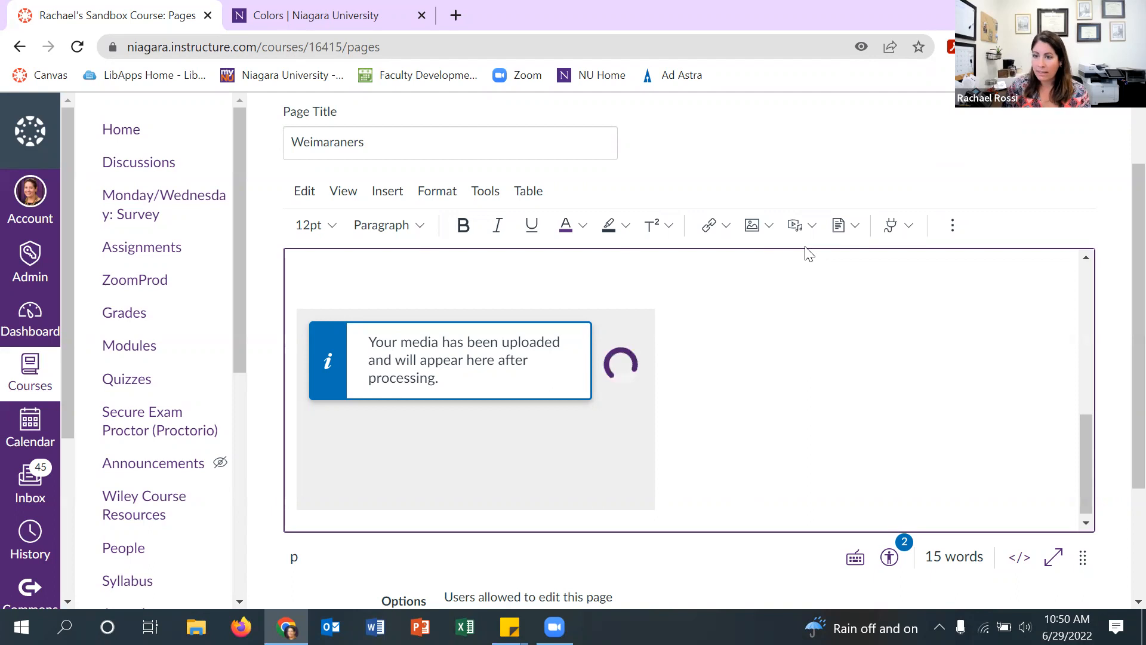
- Start another media upload, switch it to recording and look over the microphone, webcam and recording controls
left_click(811, 225)
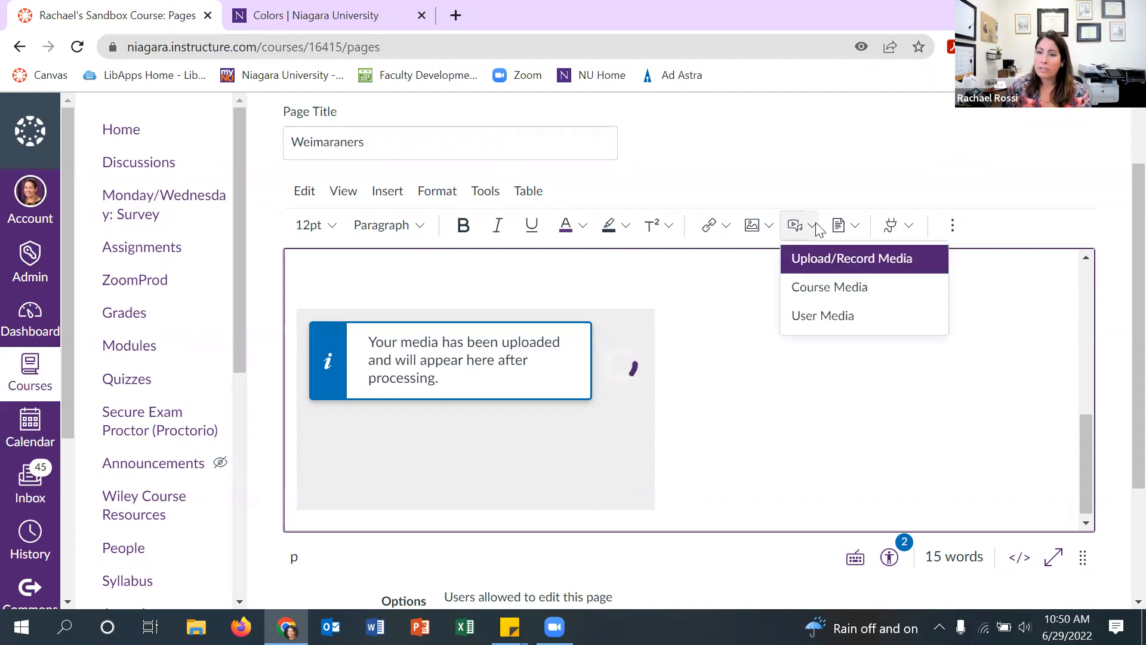
left_click(831, 261)
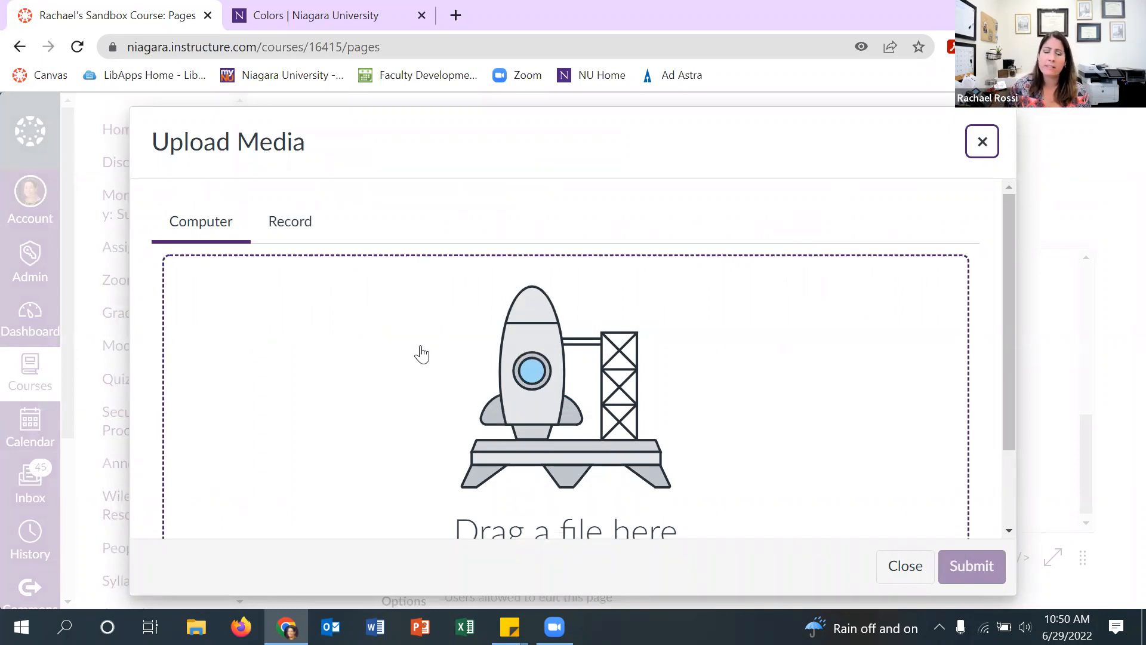
scroll(420, 353, "down", 2)
scroll(417, 353, "up", 2)
left_click(307, 230)
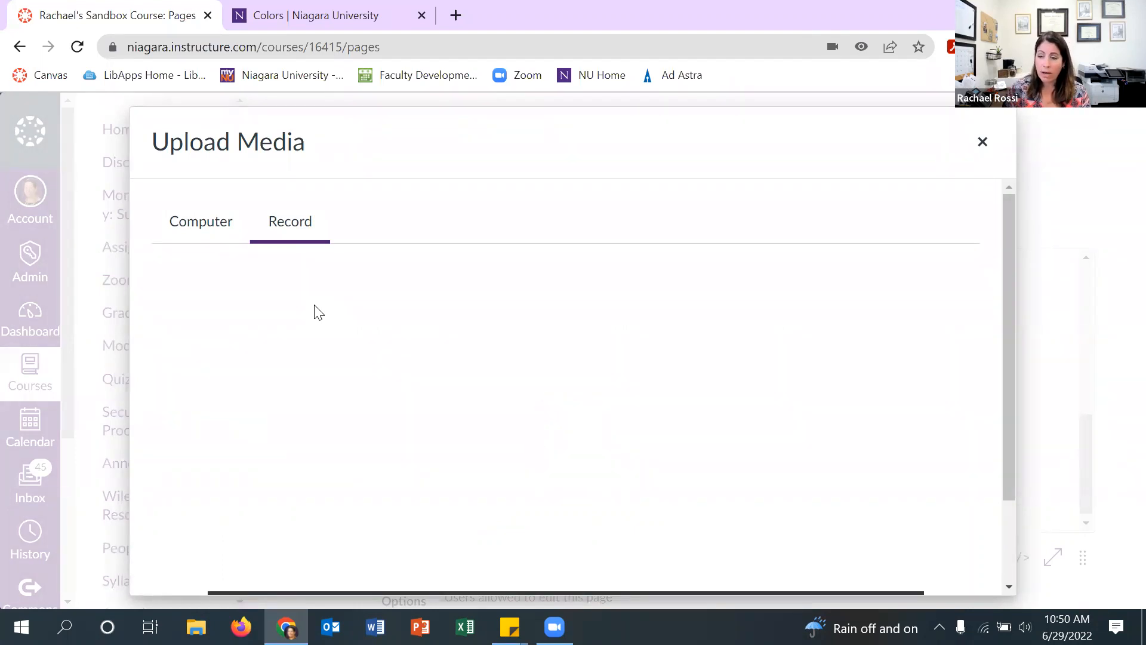
scroll(584, 457, "down", 2)
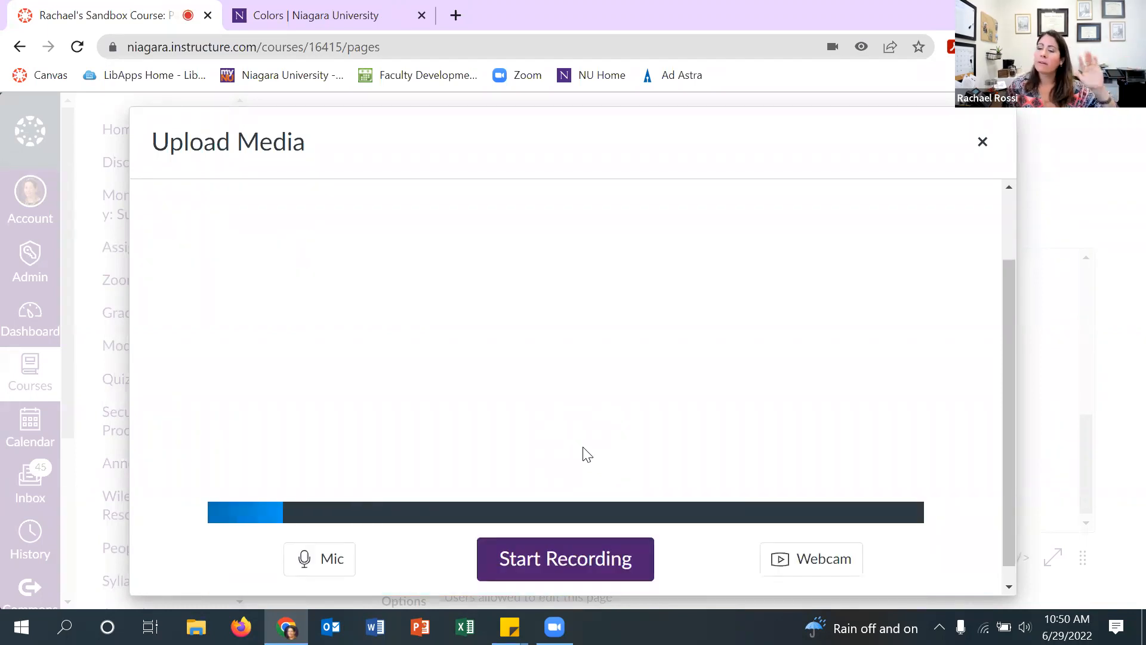
scroll(587, 454, "up", 2)
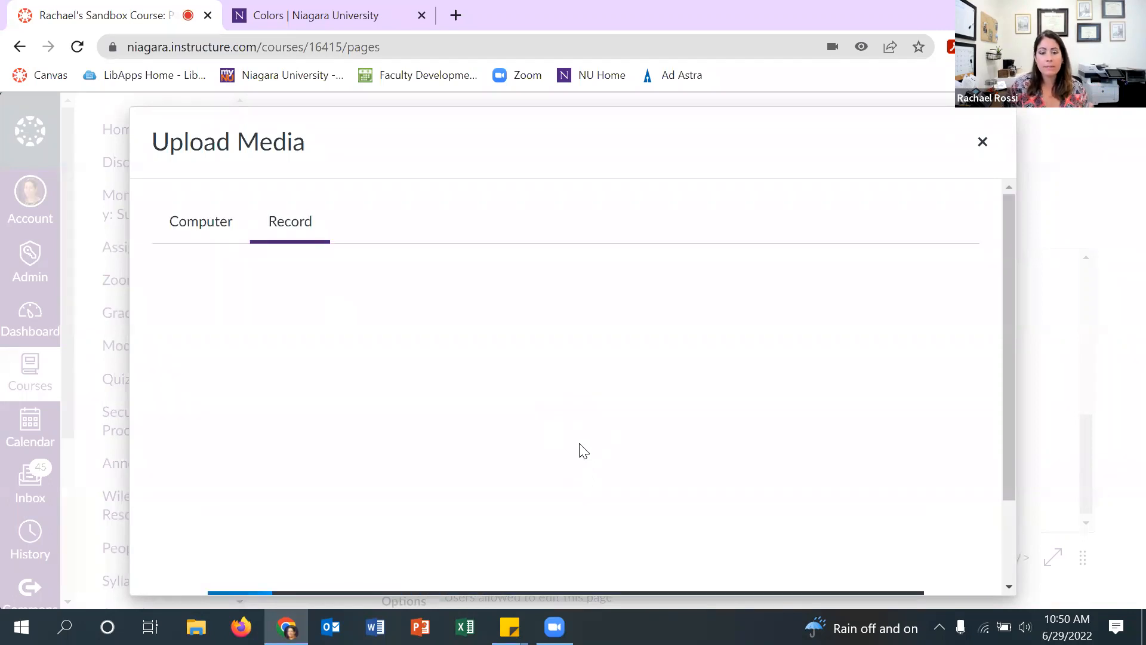
scroll(587, 456, "down", 2)
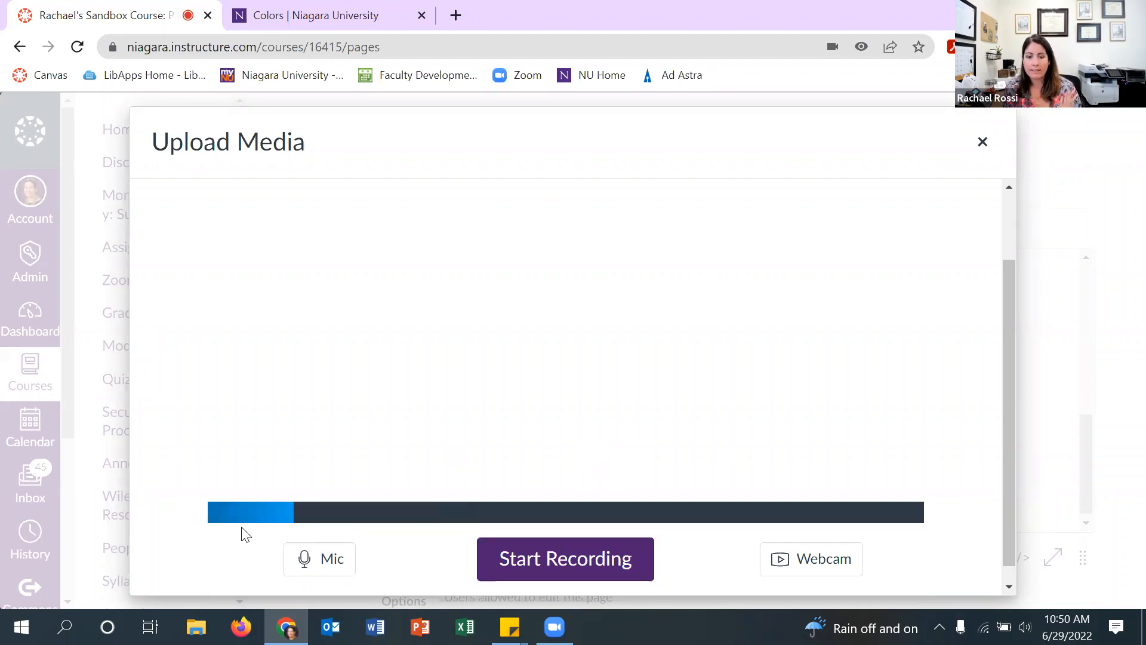
- Set the webcam to the Integrated Camera instead of the Logitech Webcam C930e and start recording a video
left_click(815, 573)
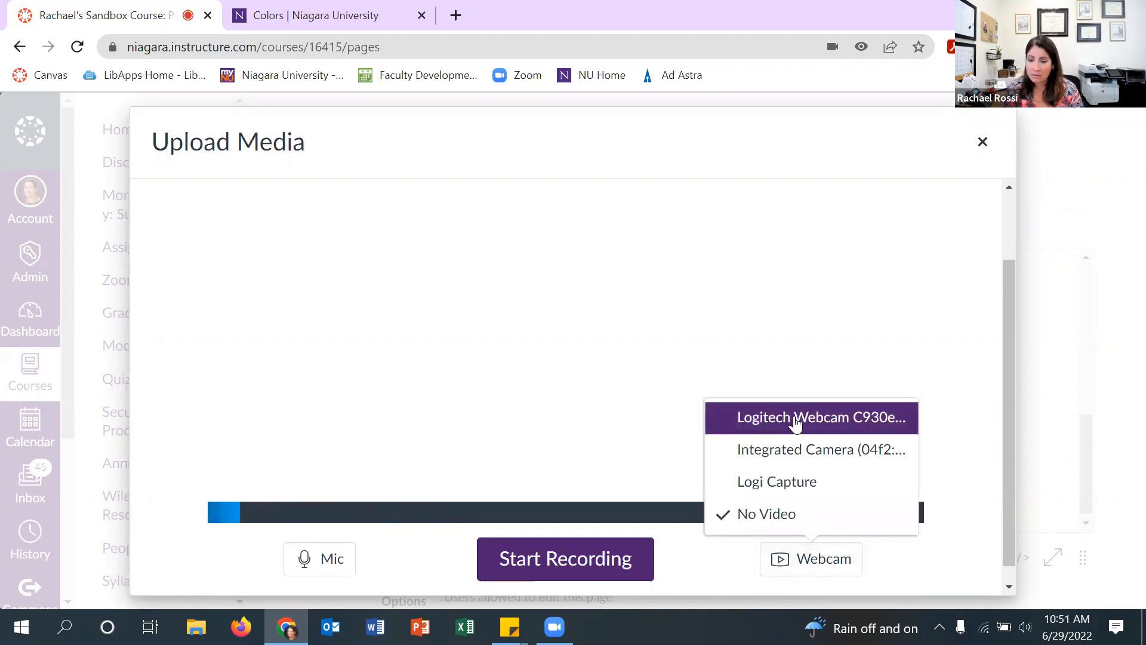
left_click(795, 420)
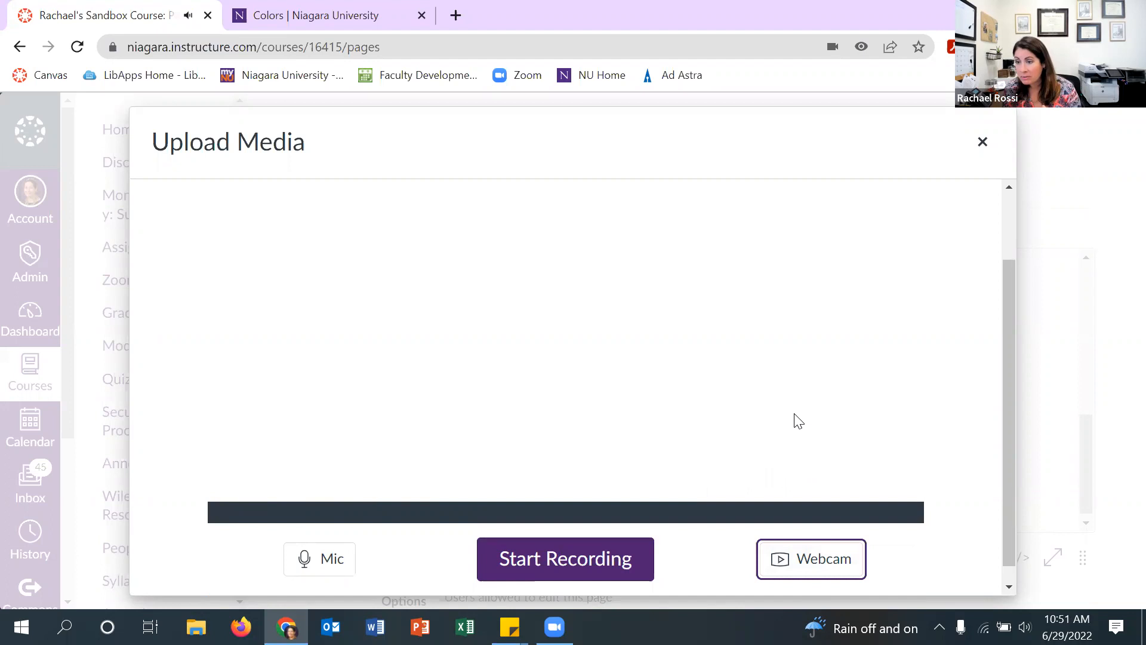
left_click(806, 561)
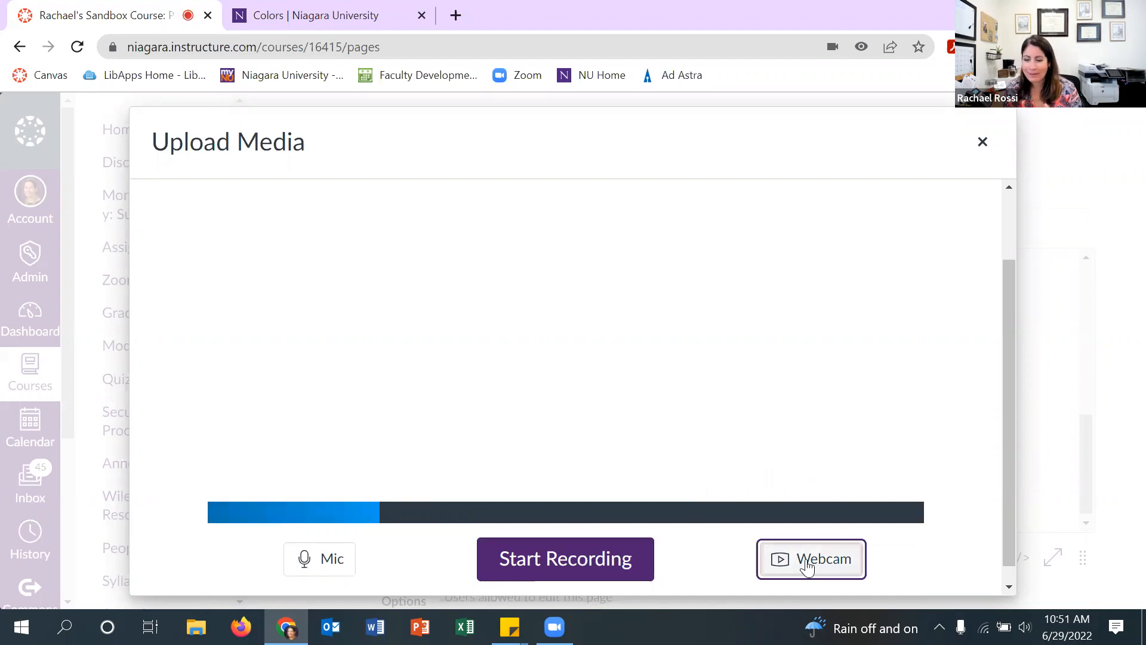
left_click(815, 460)
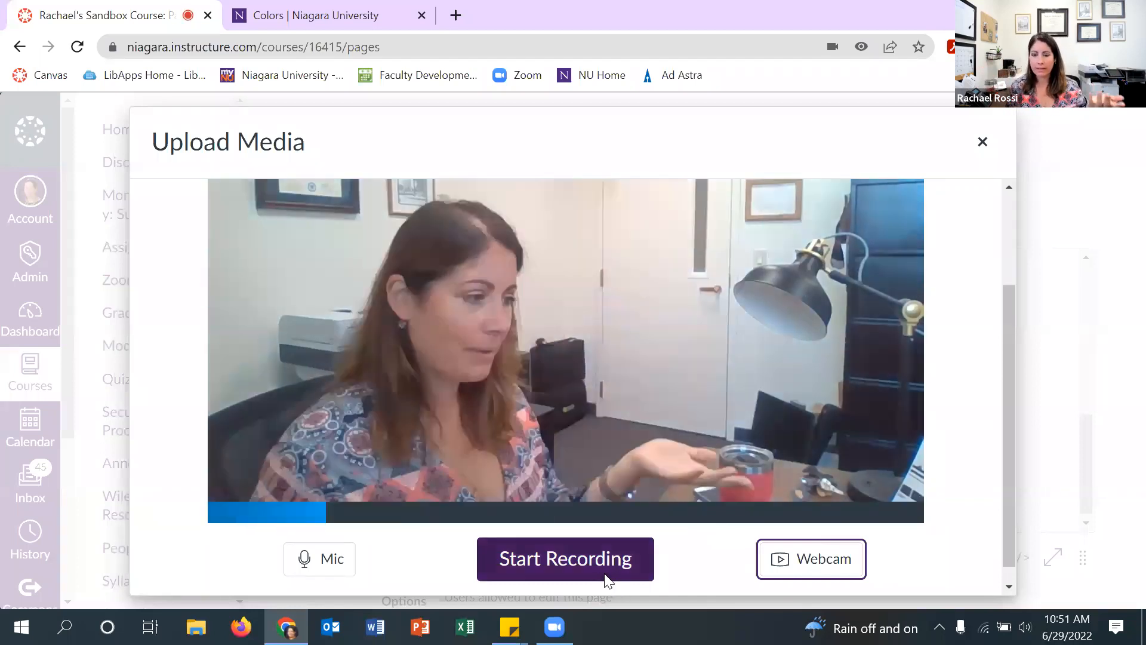
left_click(594, 579)
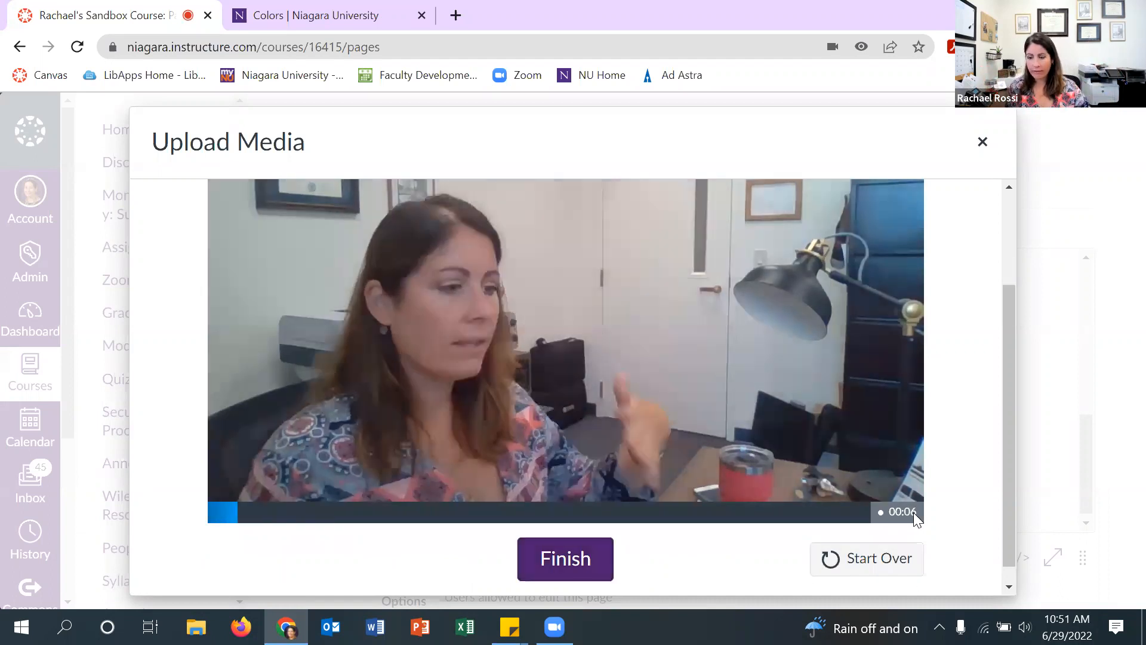
- Finish the webcam recording, title it "Welcome!" and save it into the page beside the uploaded video
left_click(565, 559)
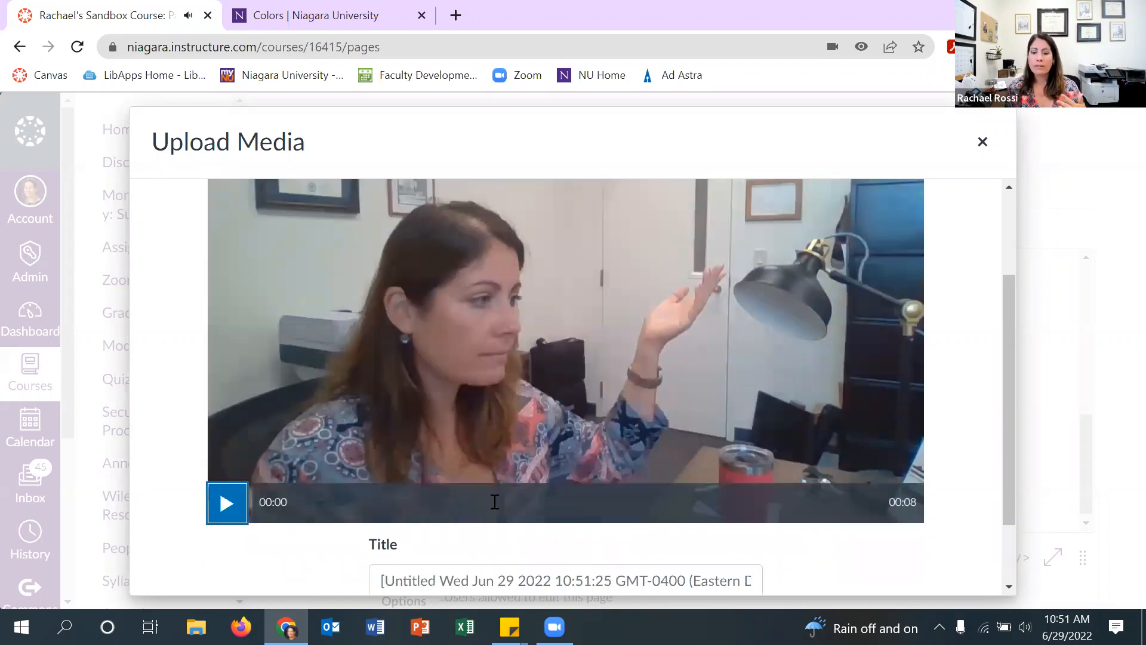
scroll(444, 483, "down", 2)
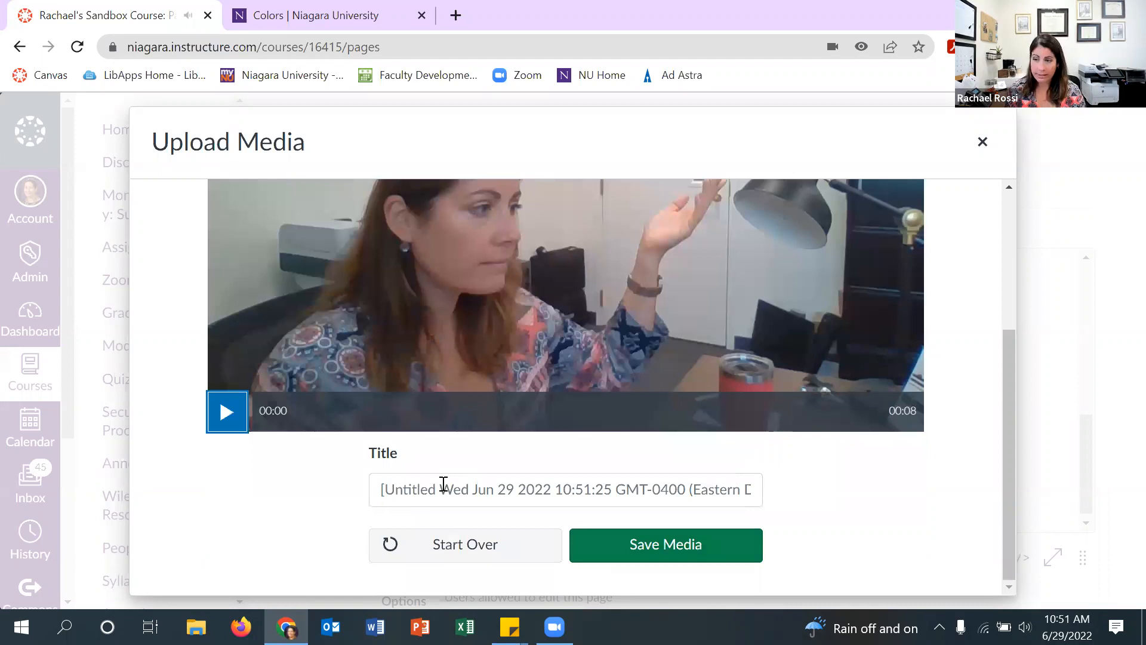
left_click(444, 484)
type("Welcome!")
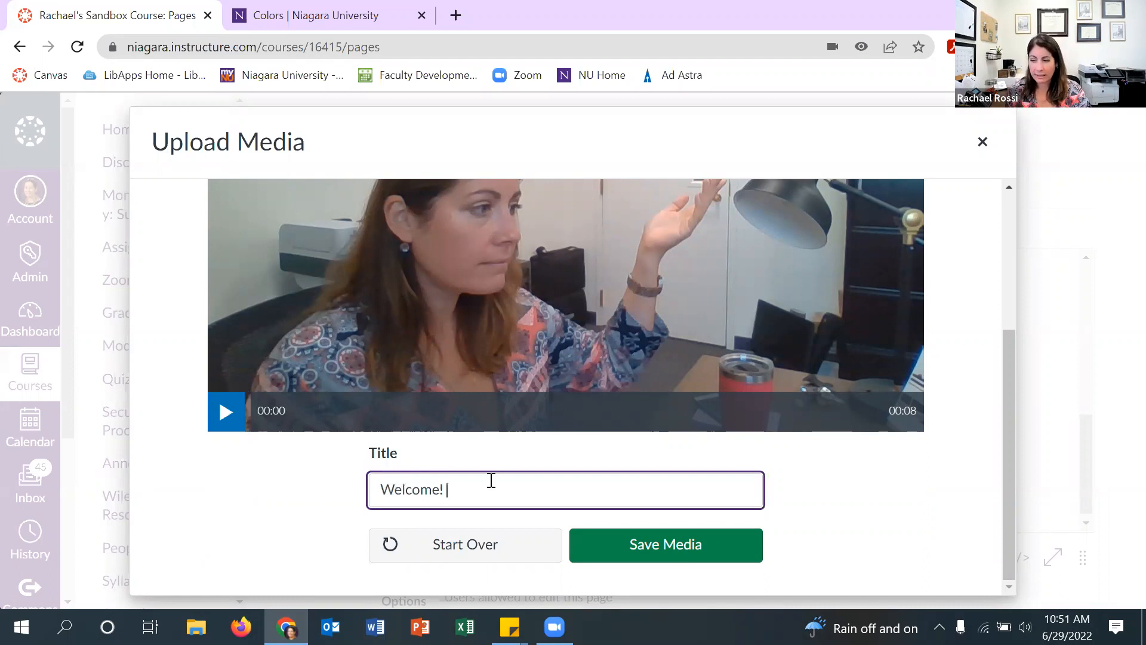
left_click(651, 549)
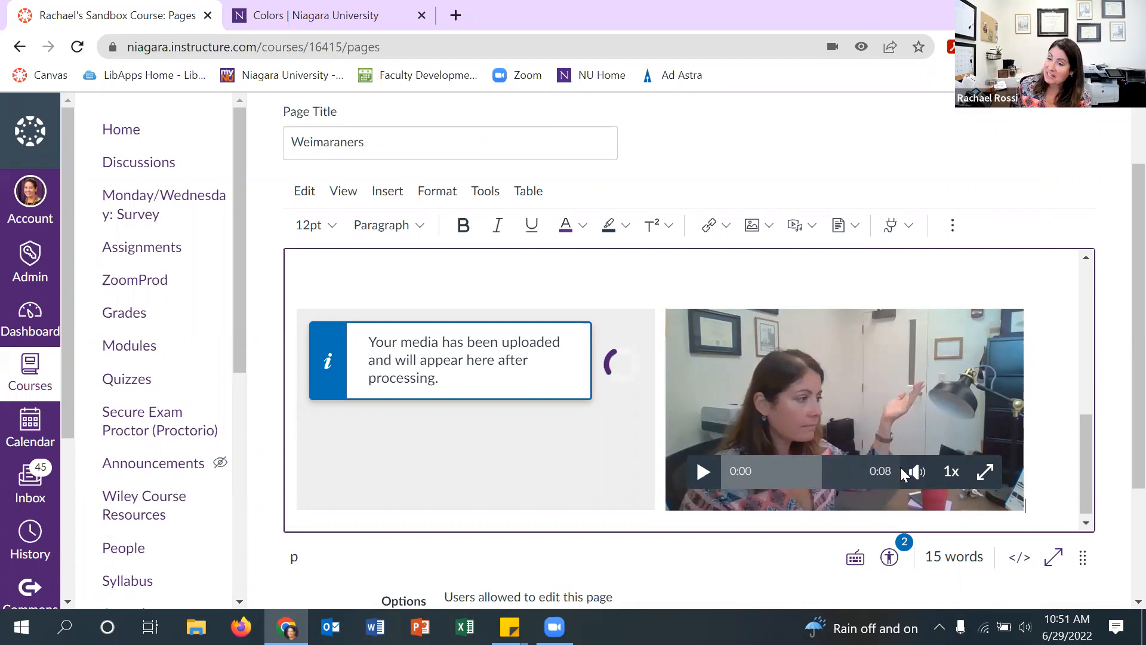
- Delete the recorded webcam video from beside the uploaded video
left_click(802, 372)
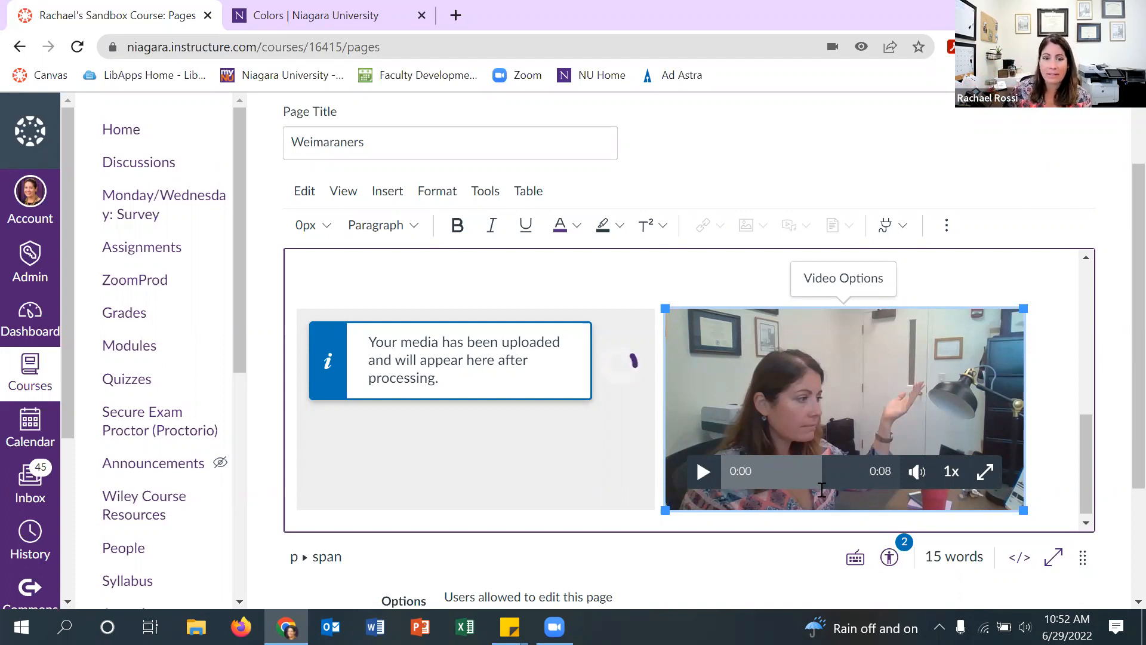
key("Delete")
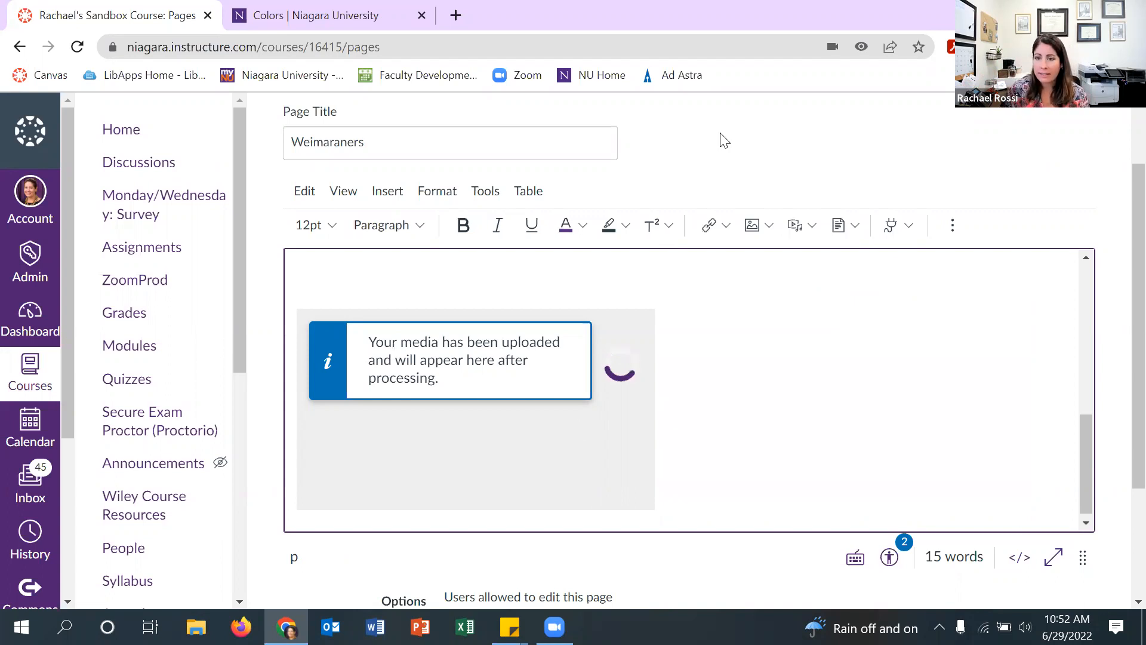
left_click(813, 228)
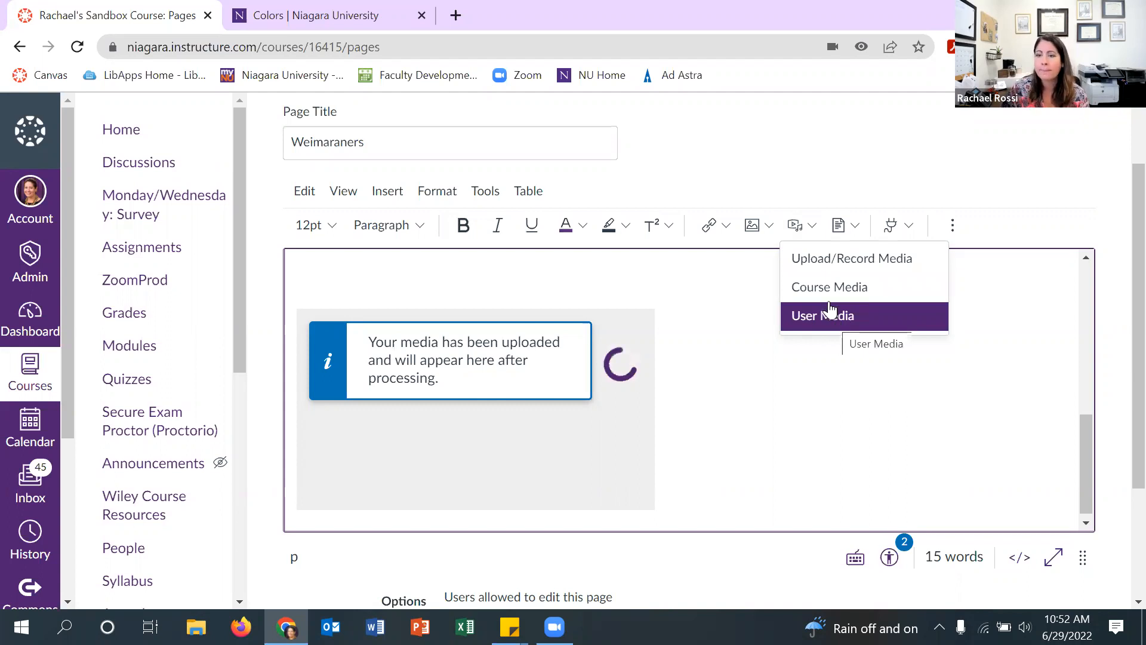
left_click(744, 406)
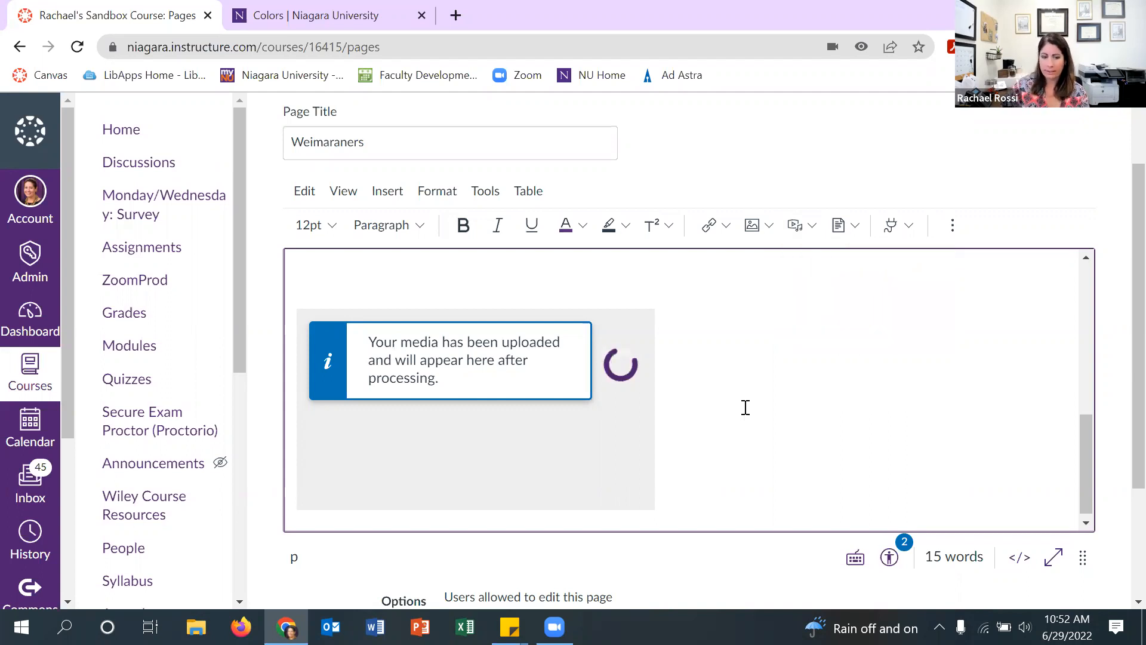
- Upload Weim Journal Article.pdf from the Weimaraners folder and link it on a new line below the embedded video
key("Return")
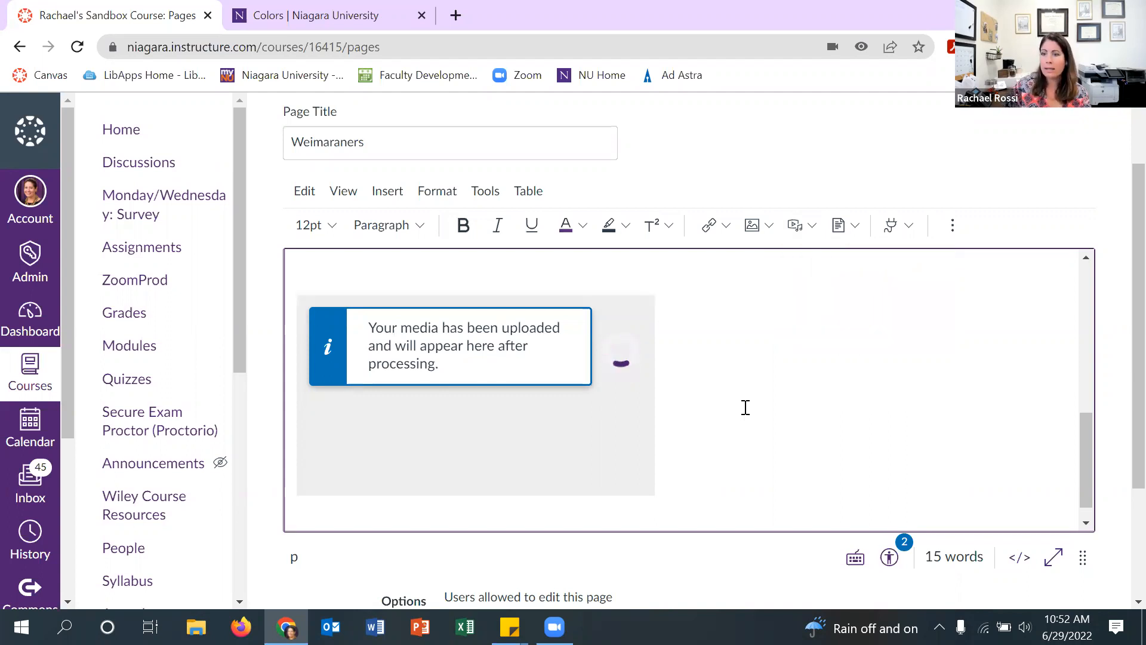
left_click(856, 232)
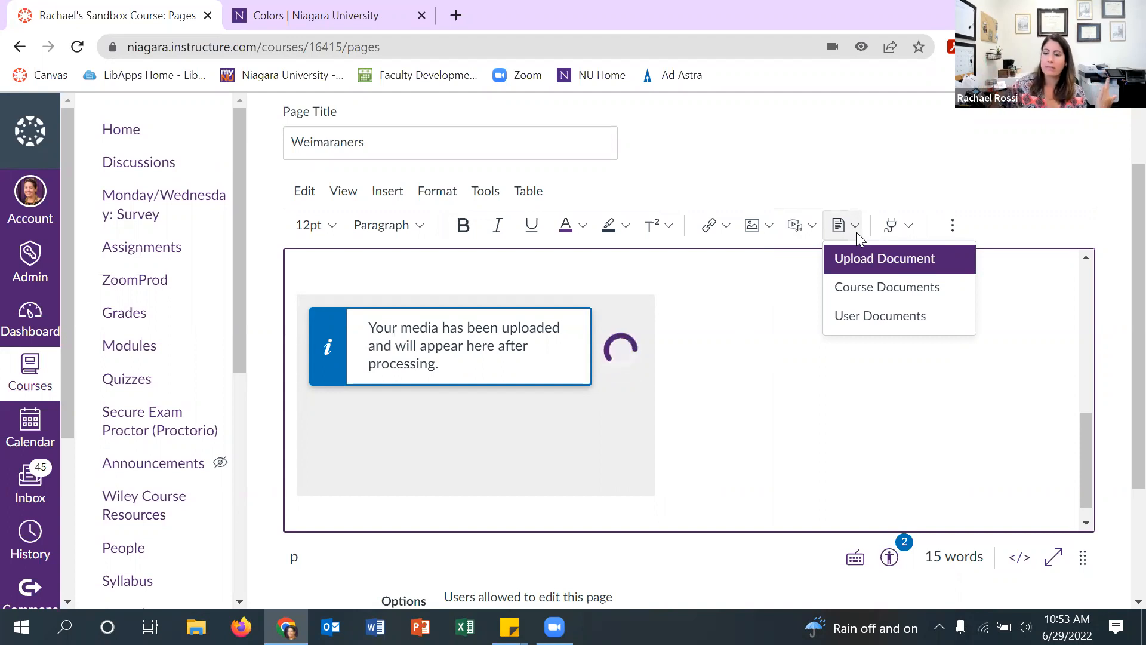
left_click(881, 267)
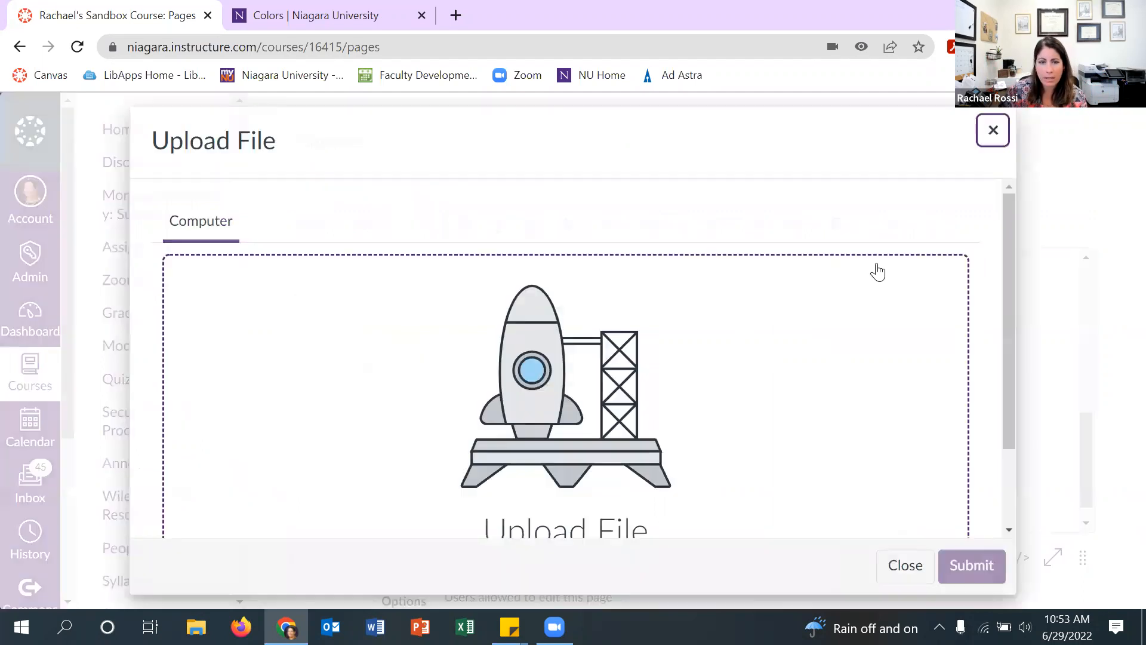
scroll(861, 294, "down", 2)
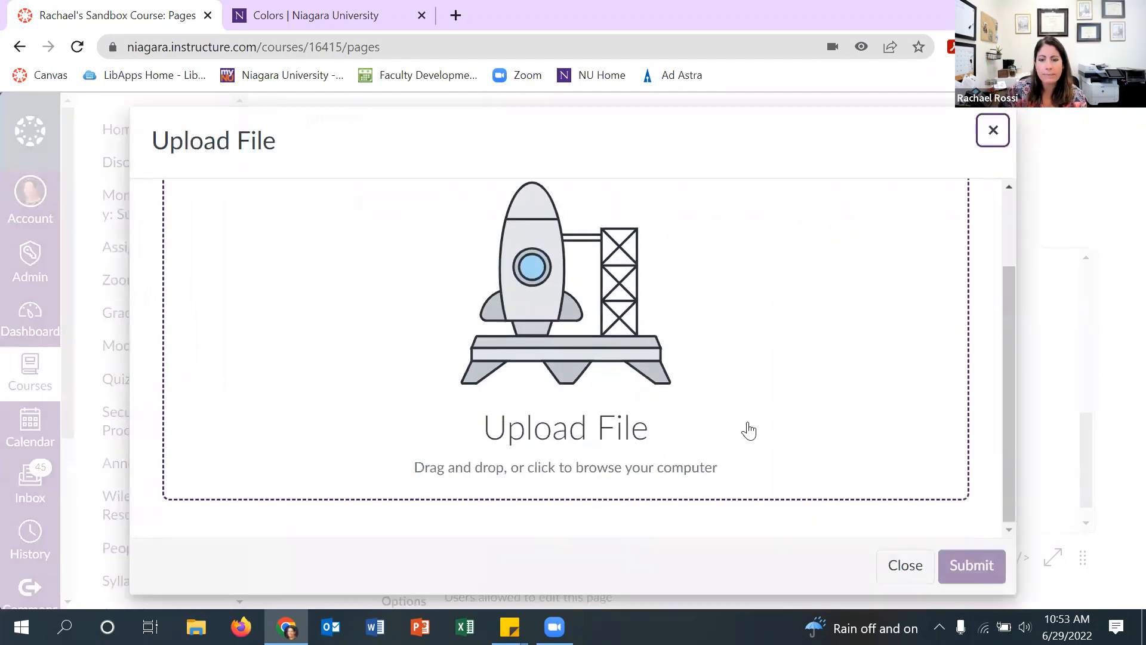
left_click(590, 435)
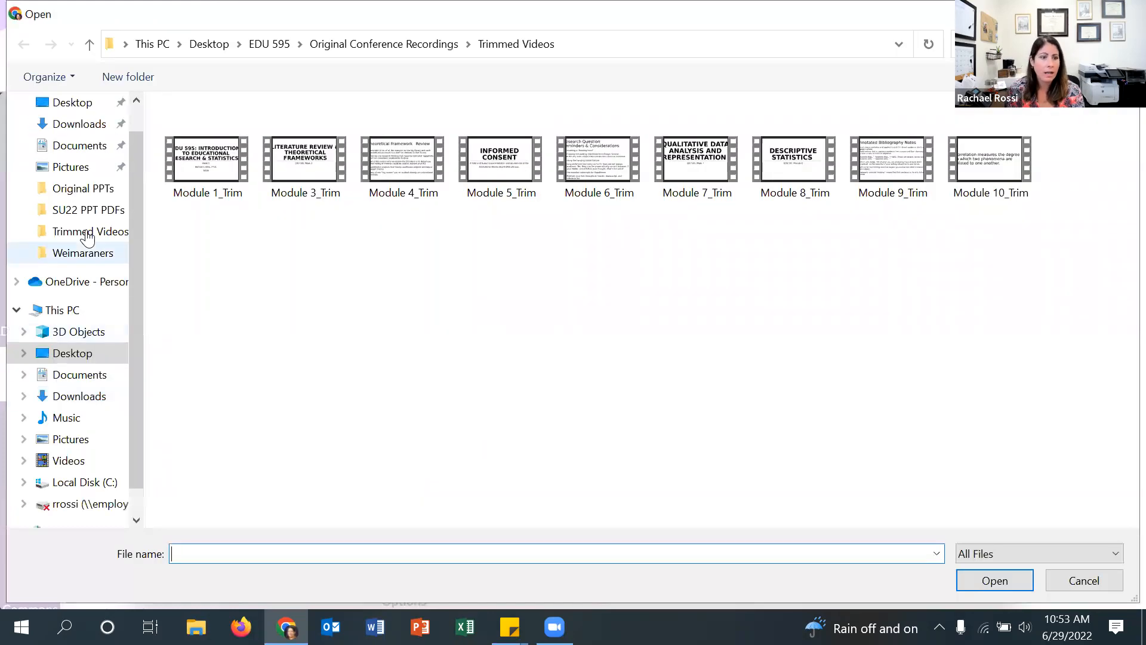
left_click(83, 252)
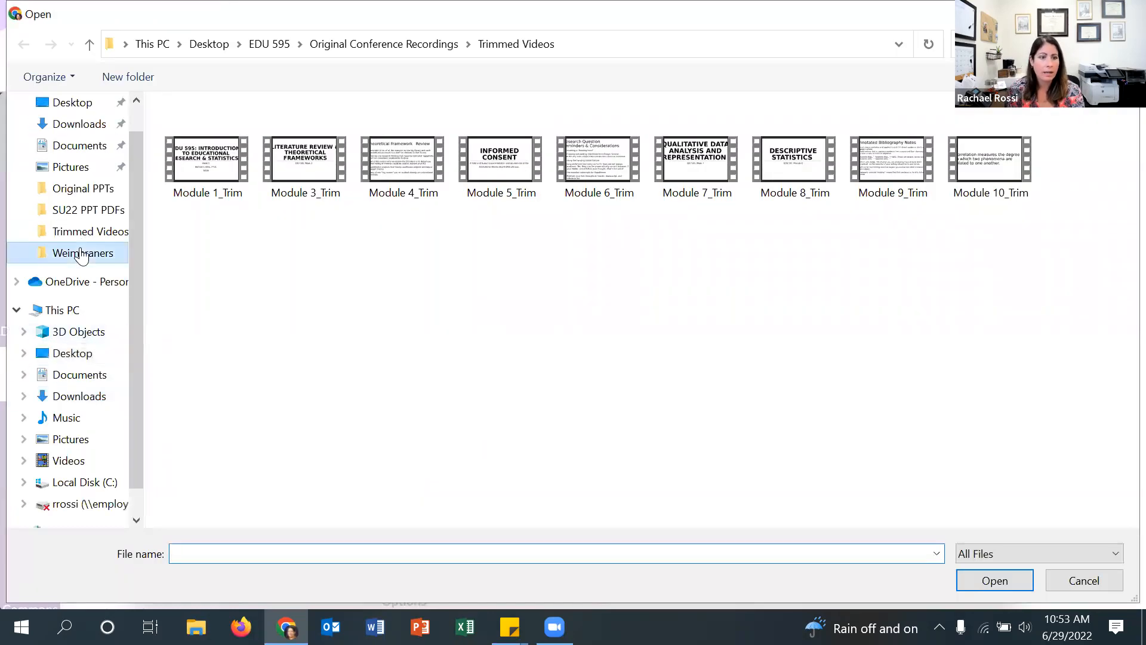
left_click(413, 155)
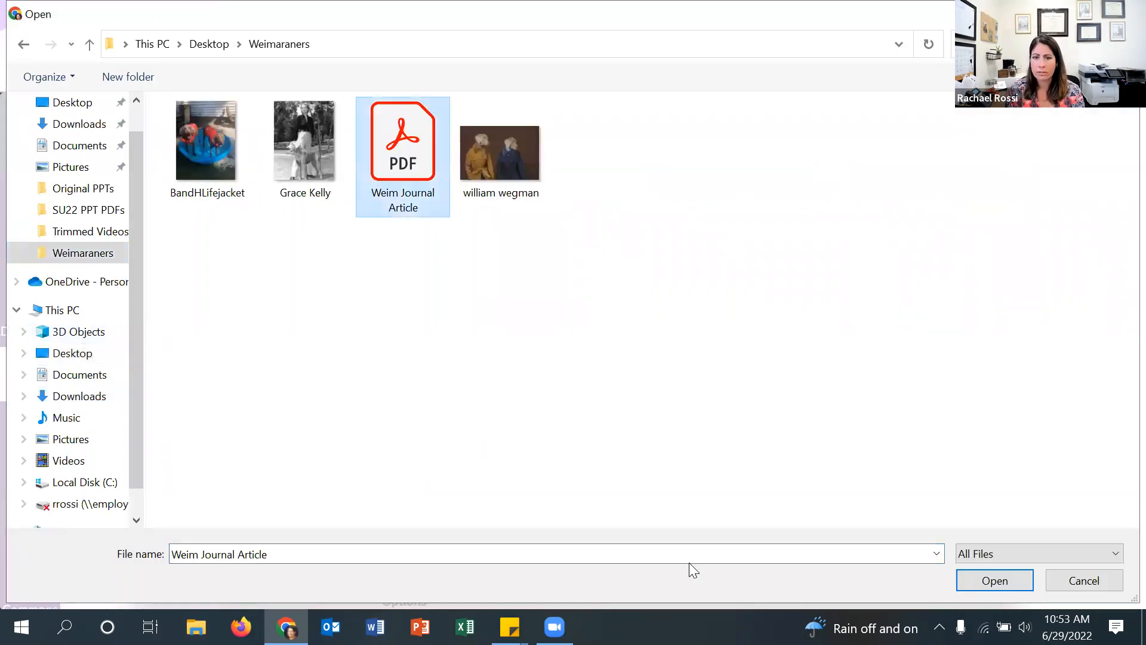
left_click(992, 579)
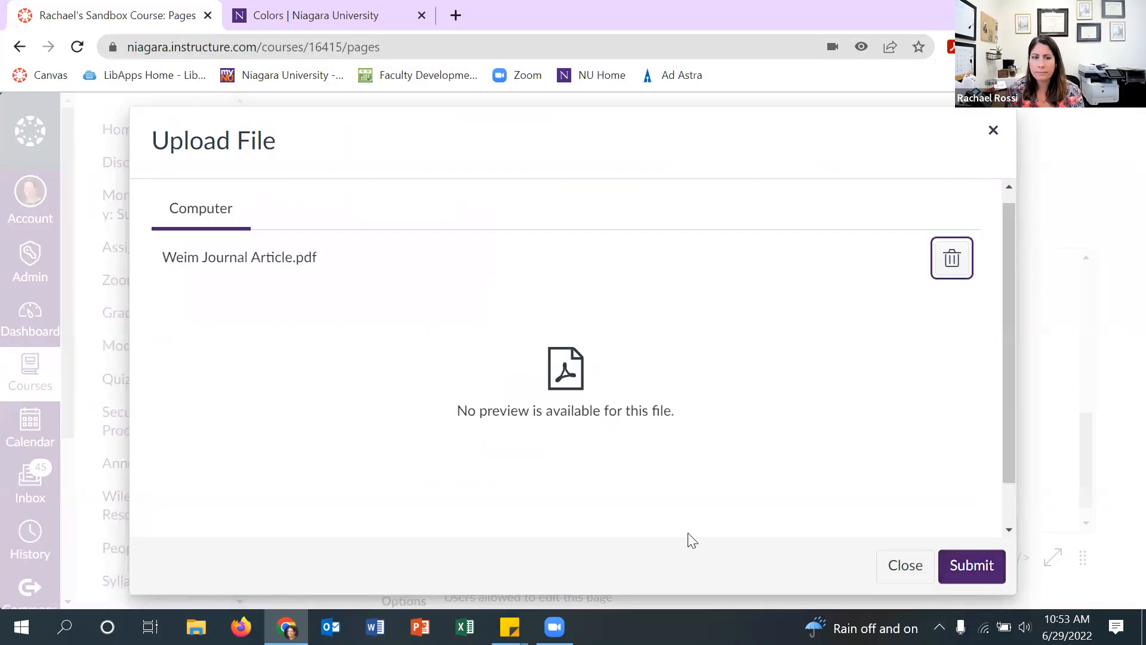
left_click(973, 566)
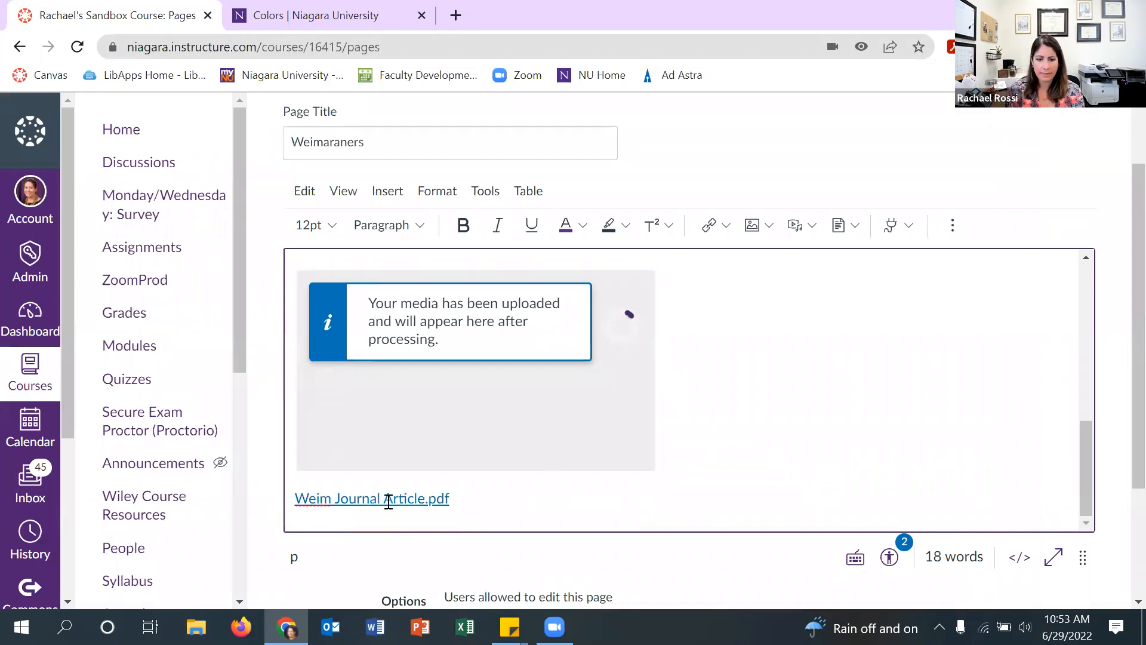
- Set the Weim Journal Article.pdf link to preview inline with the preview expanded by default
left_click(389, 500)
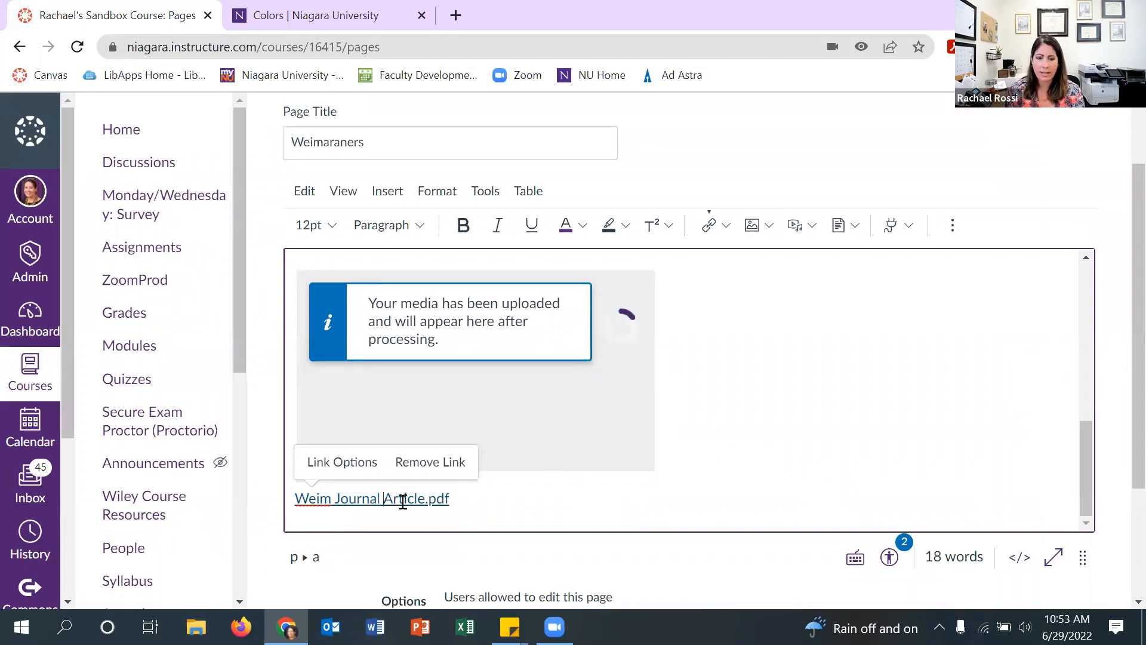
left_click(353, 473)
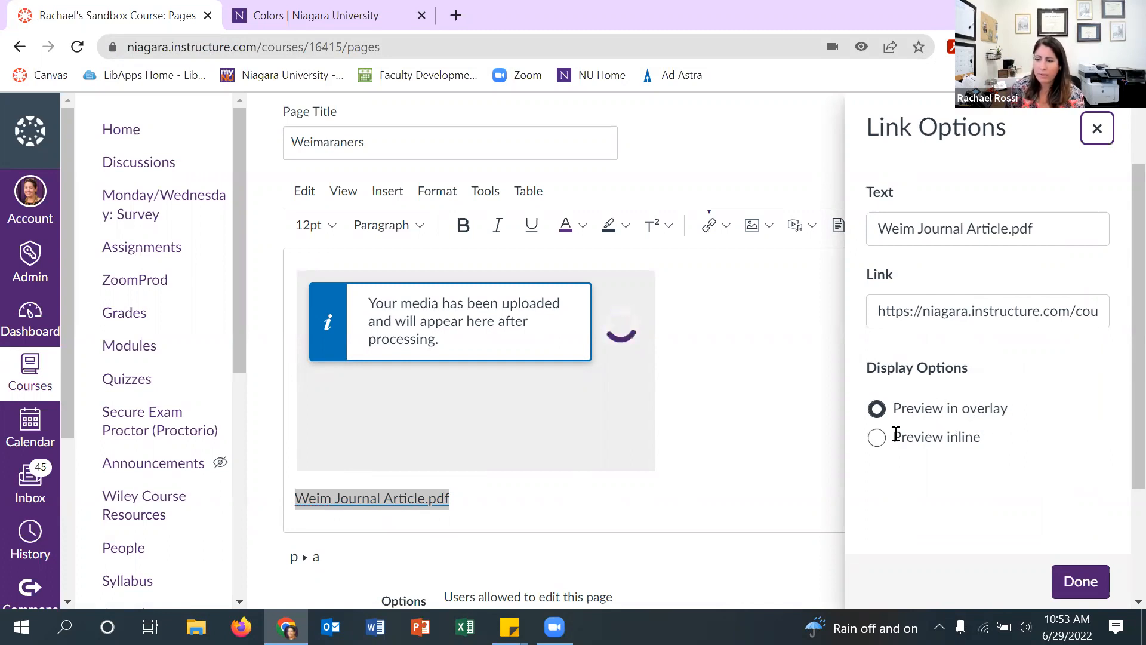
left_click(877, 439)
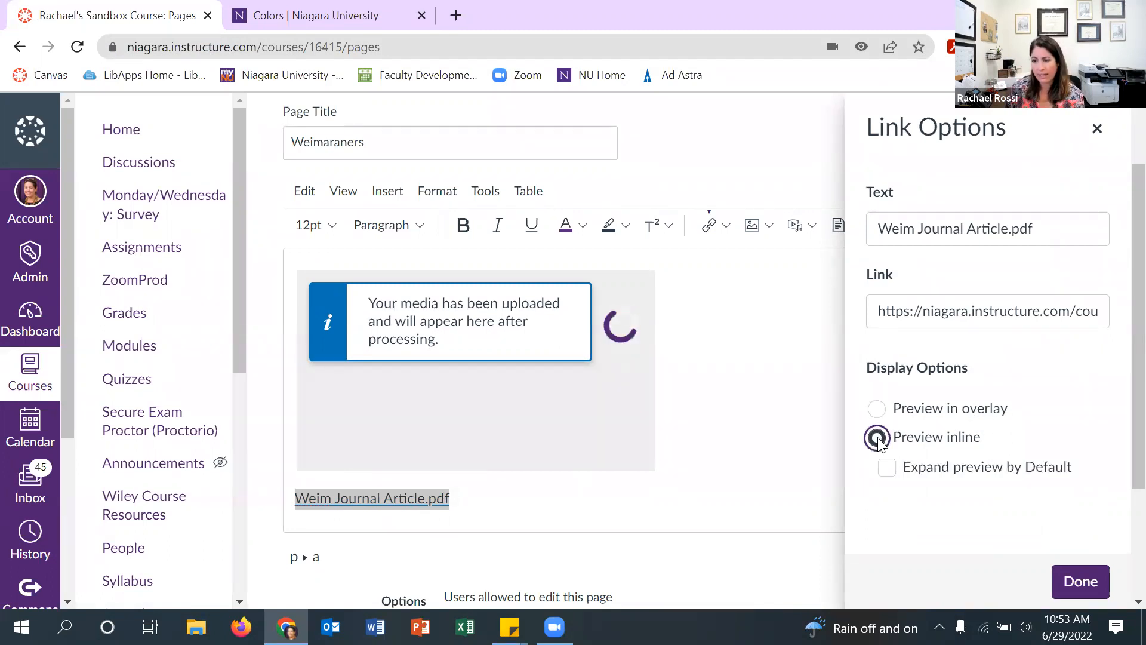
left_click(886, 470)
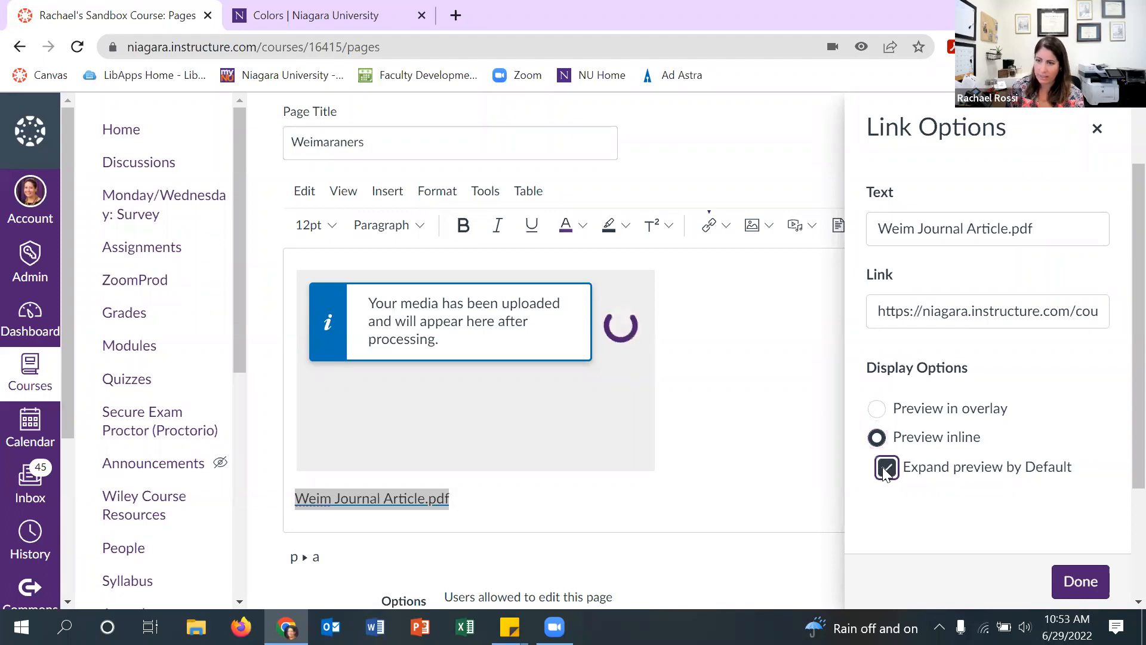
left_click(1080, 582)
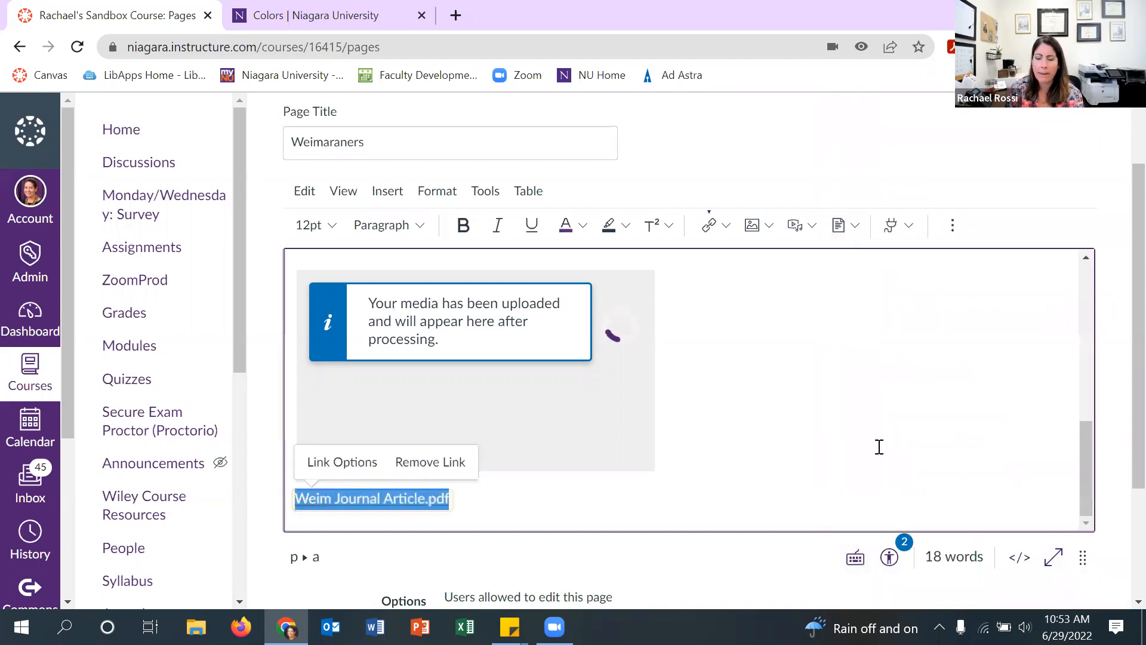
- Save the Weimaraners page without publishing it
scroll(874, 449, "down", 3)
scroll(712, 460, "up", 3)
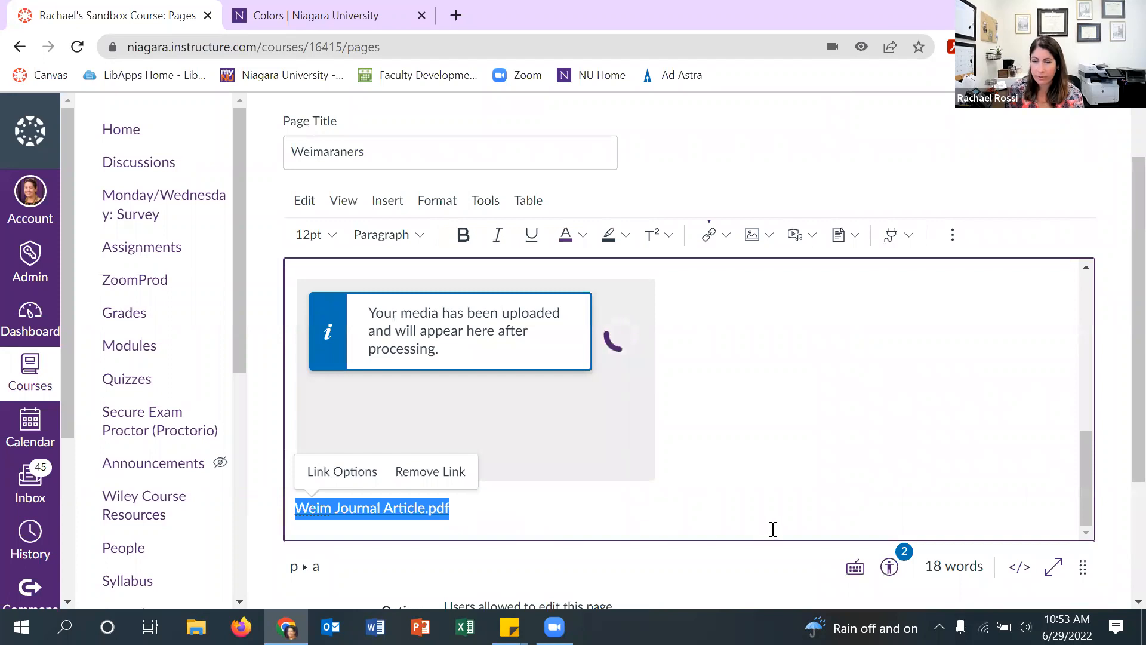
scroll(772, 531, "down", 2)
scroll(753, 526, "down", 2)
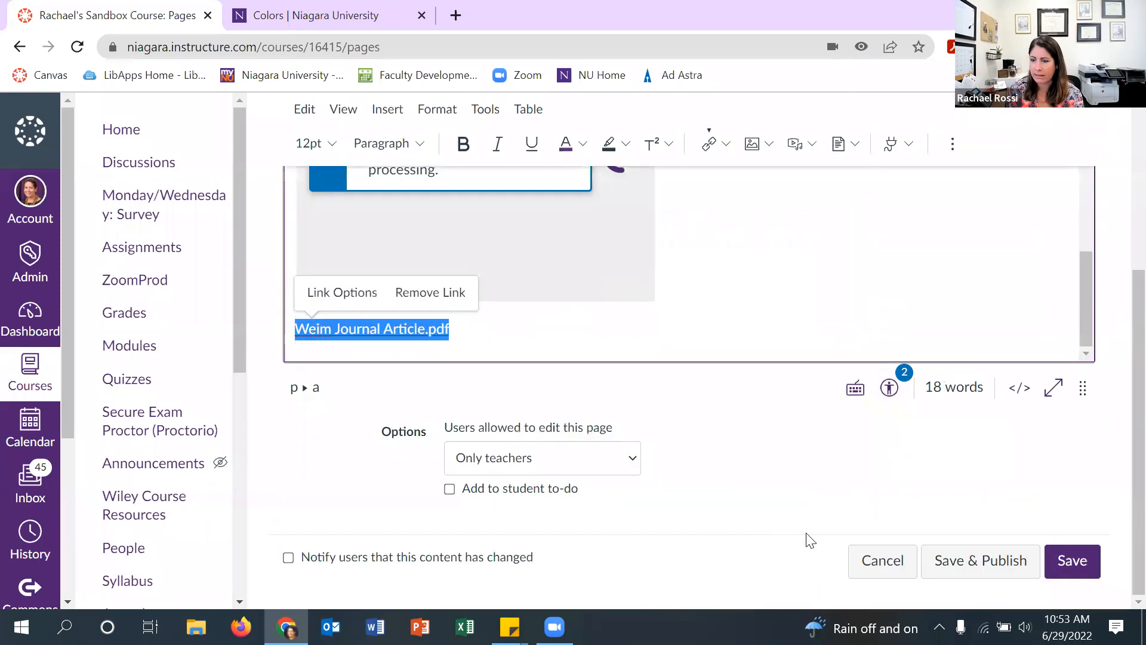
left_click(1082, 563)
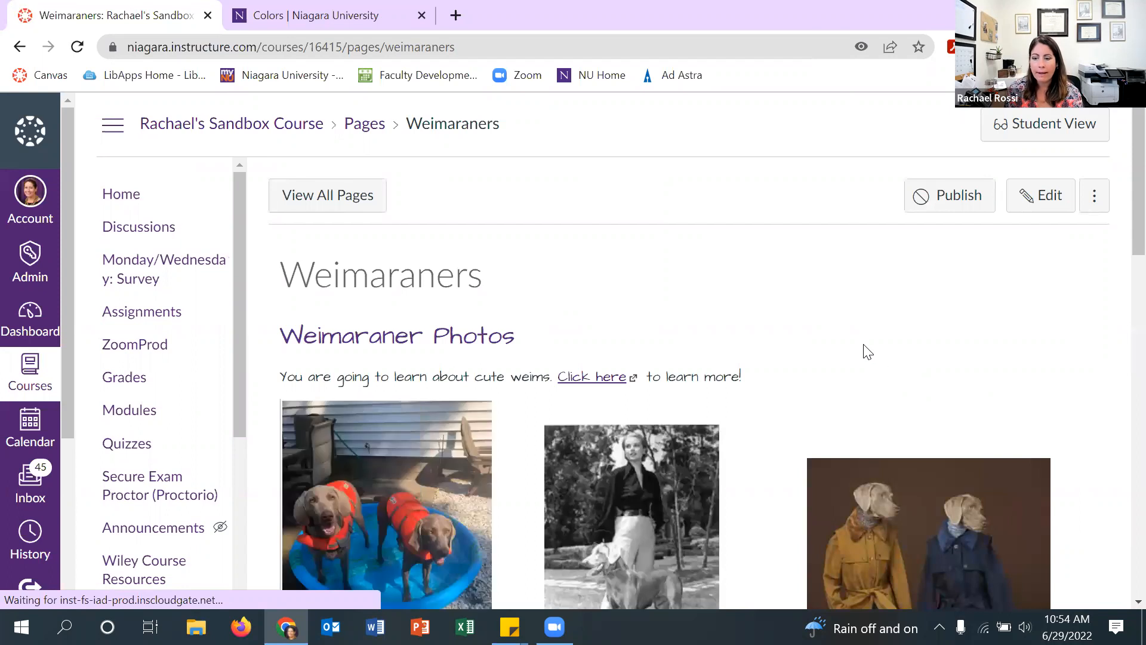
- Look over the saved page's photos and embedded video, and read through the inline preview of the journal article
scroll(868, 350, "down", 3)
scroll(863, 344, "down", 3)
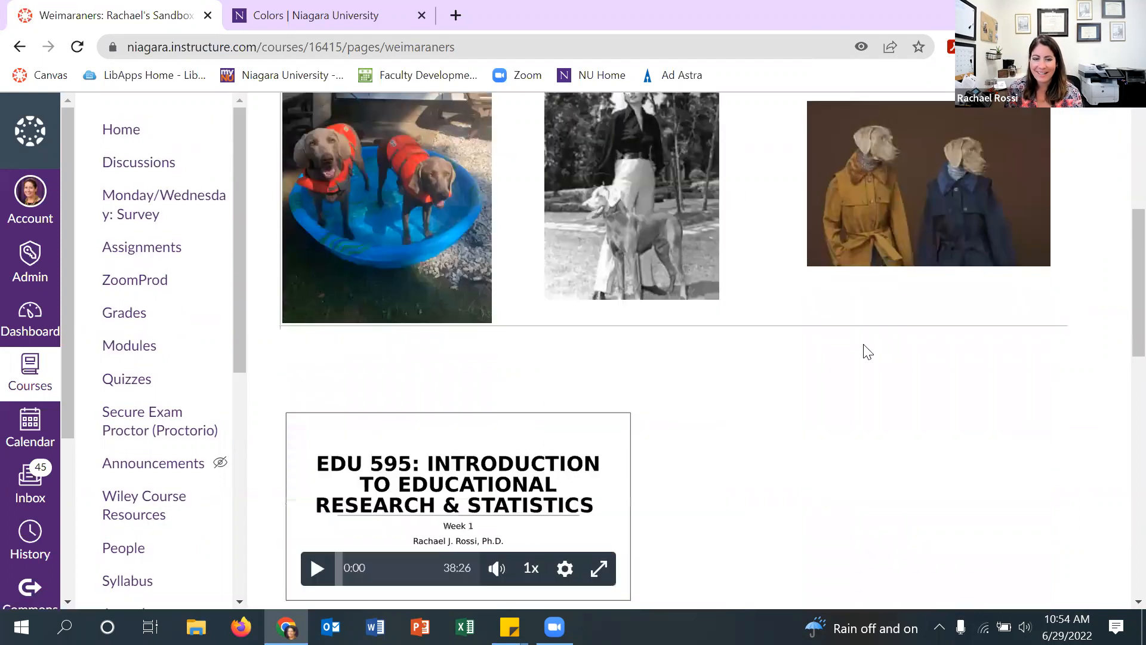
scroll(517, 463, "down", 3)
scroll(814, 364, "down", 2)
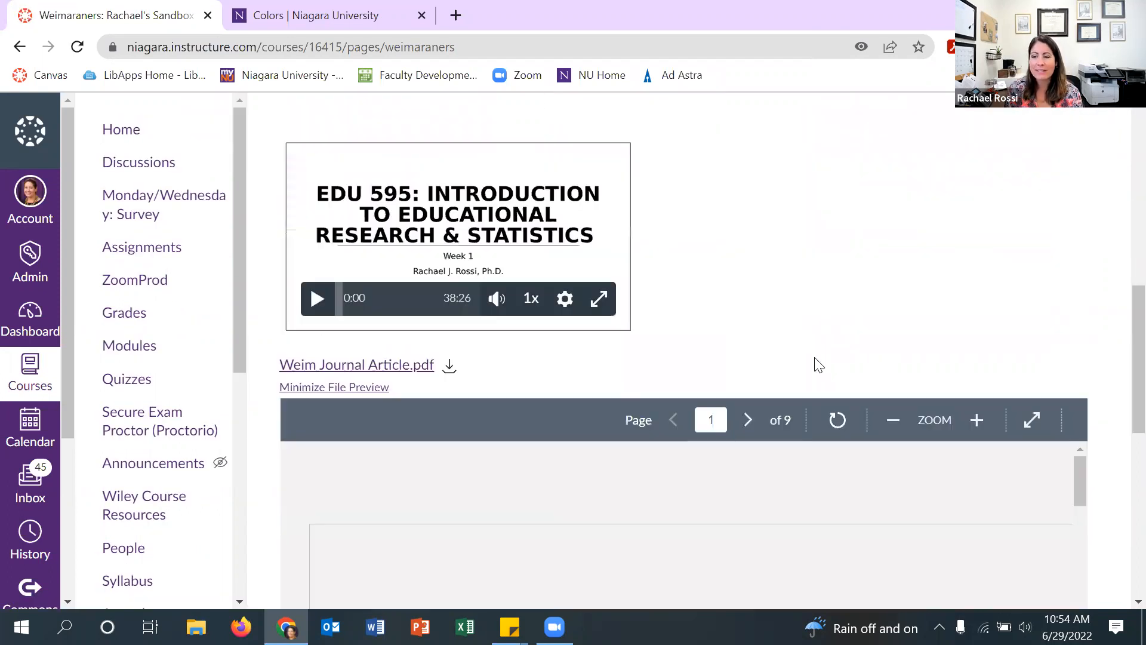
scroll(866, 352, "down", 3)
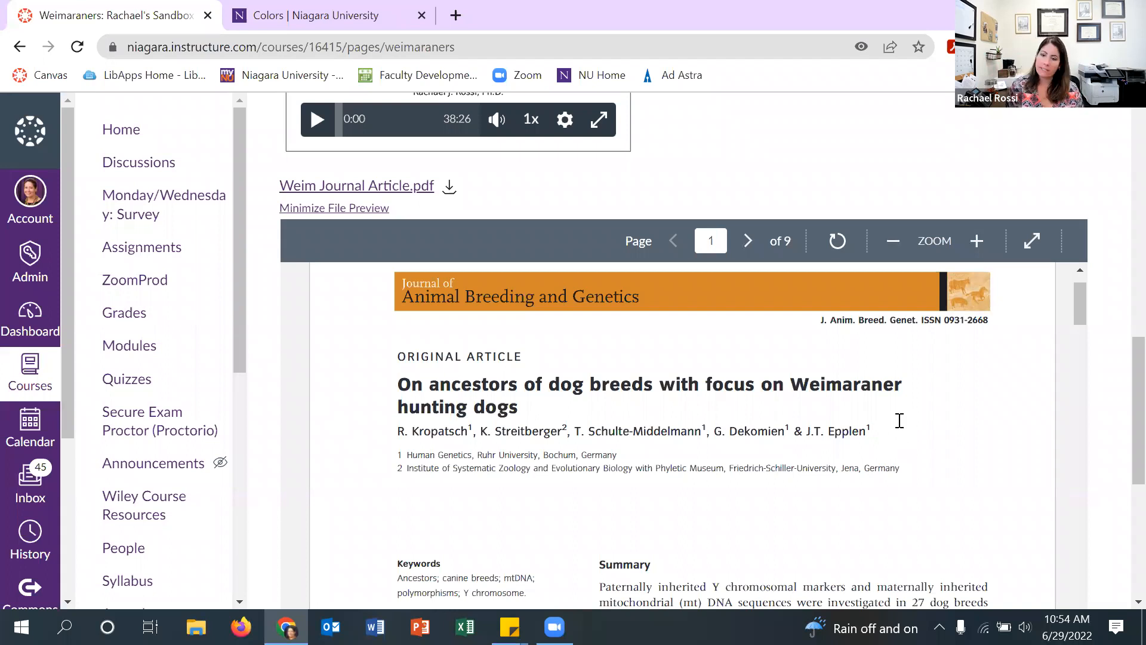
scroll(900, 419, "down", 3)
scroll(900, 419, "down", 6)
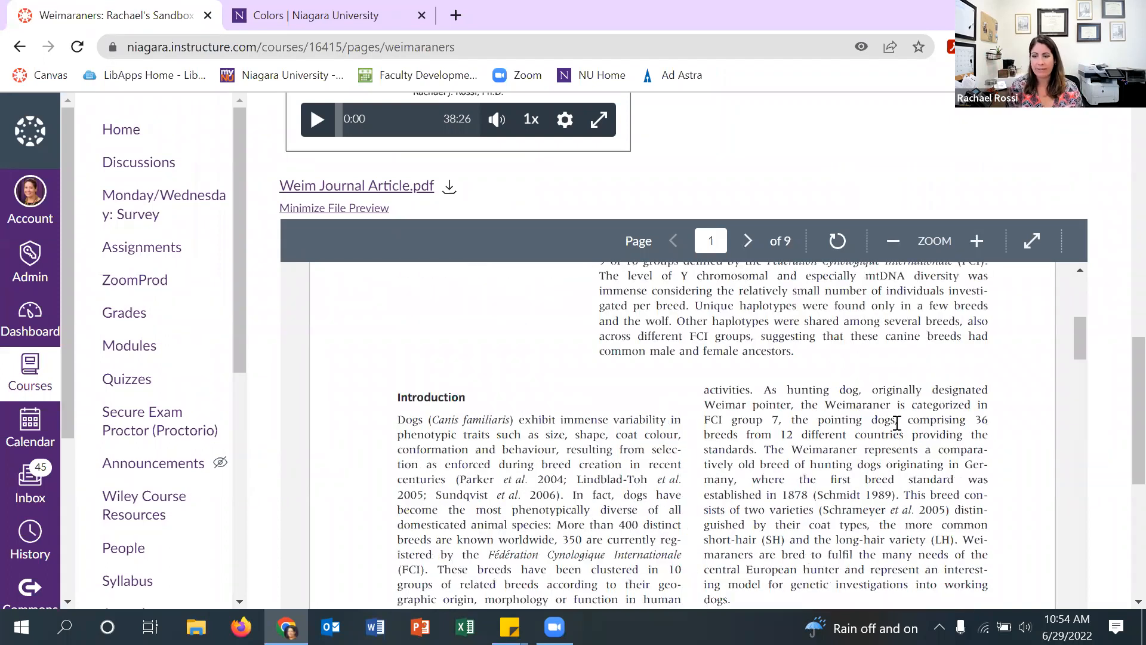
scroll(896, 423, "down", 5)
scroll(895, 422, "down", 3)
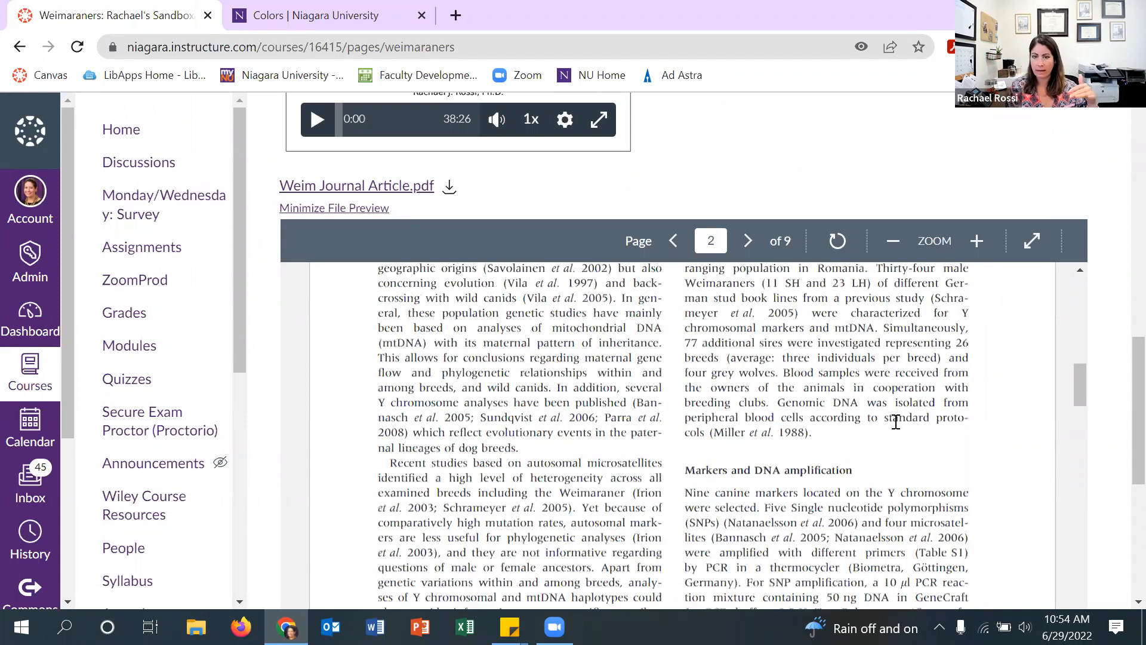
scroll(896, 423, "down", 5)
scroll(891, 424, "down", 5)
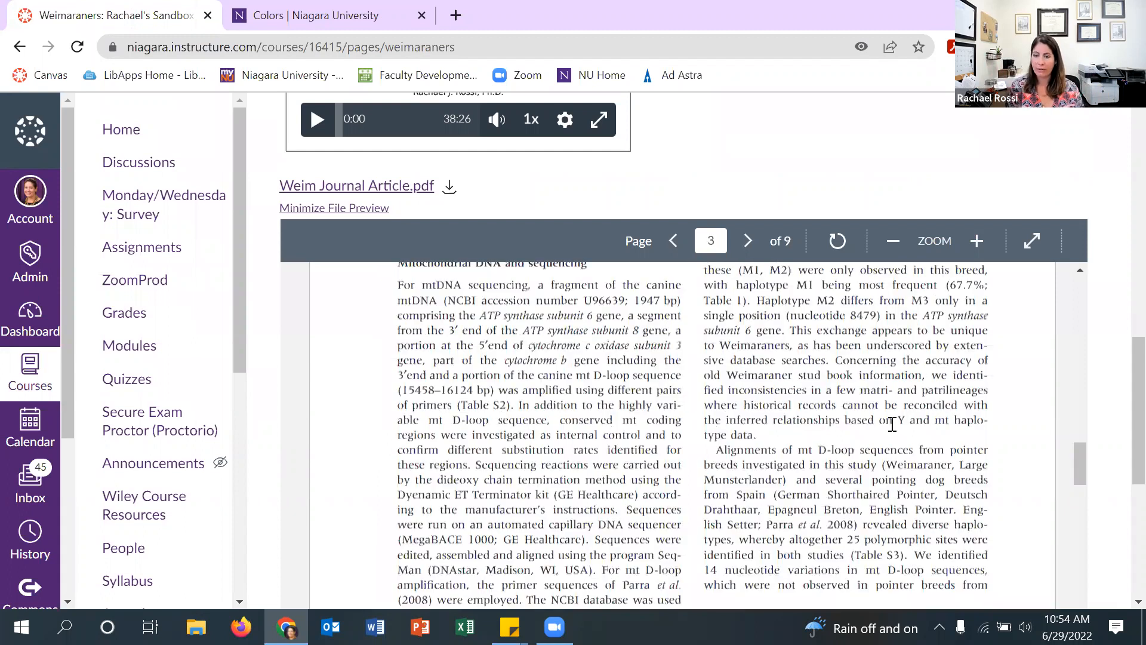
scroll(892, 423, "down", 8)
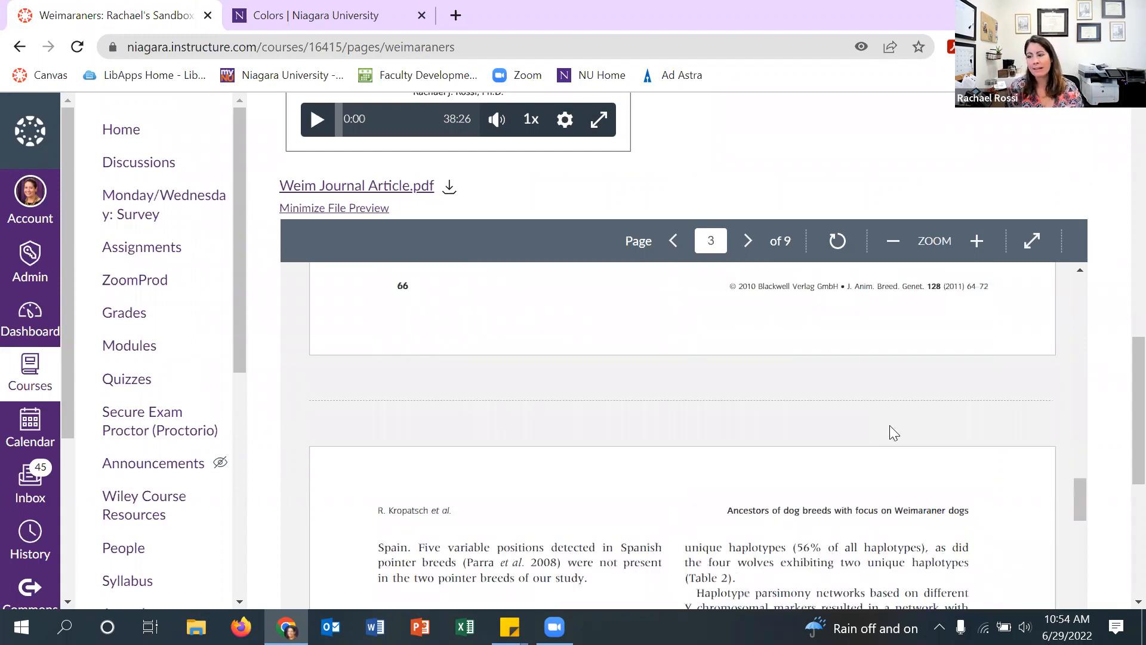
scroll(995, 376, "down", 5)
scroll(972, 386, "down", 10)
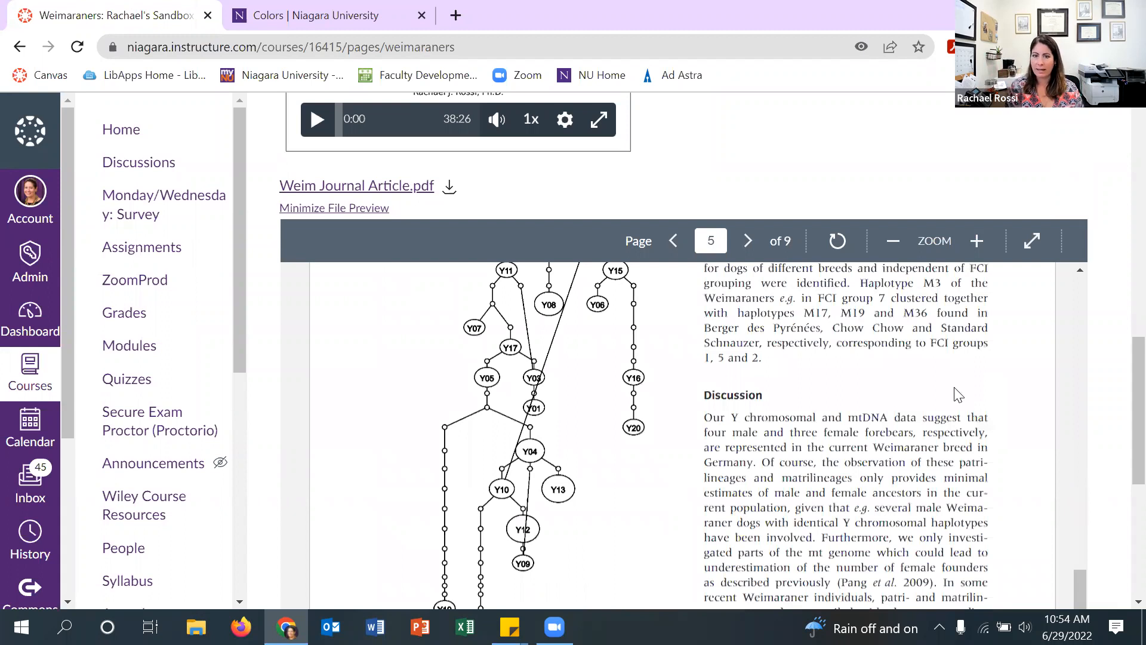
scroll(957, 394, "down", 5)
scroll(946, 389, "down", 5)
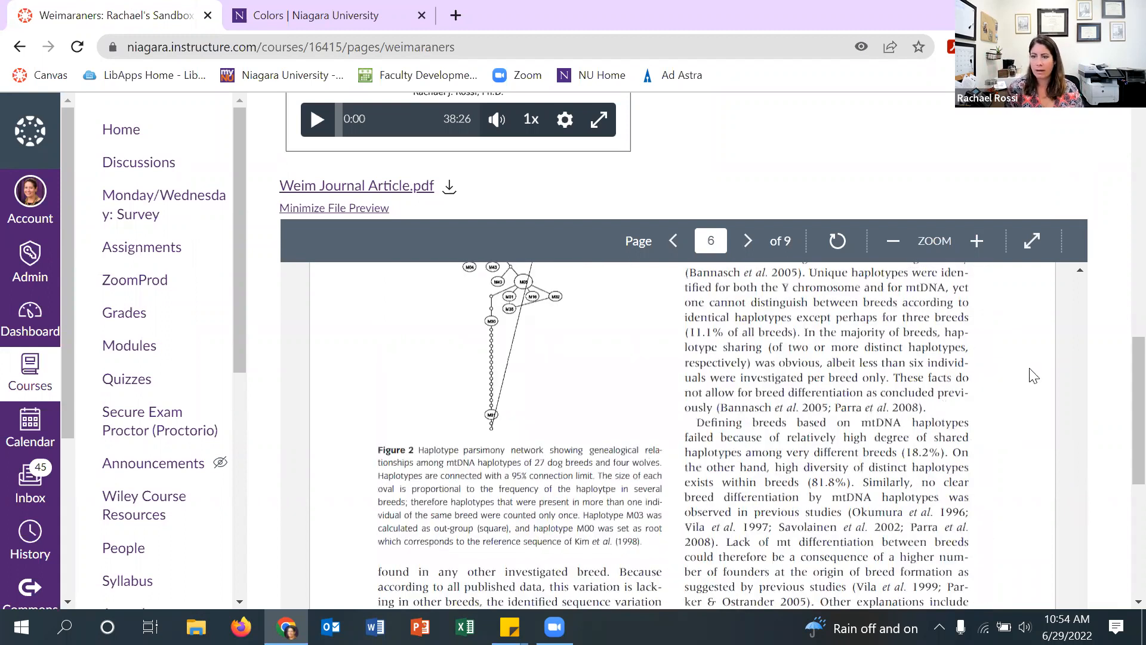
scroll(1031, 375, "down", 5)
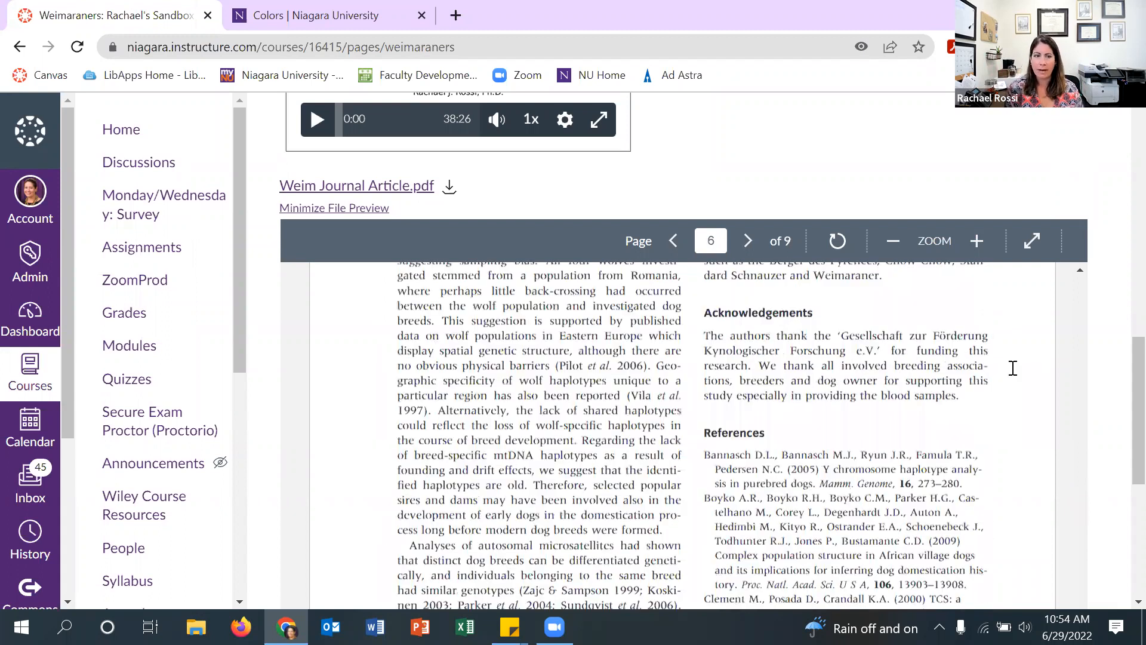
- Minimize the journal article's inline preview and reopen the Weimaraners page for editing
left_click(340, 206)
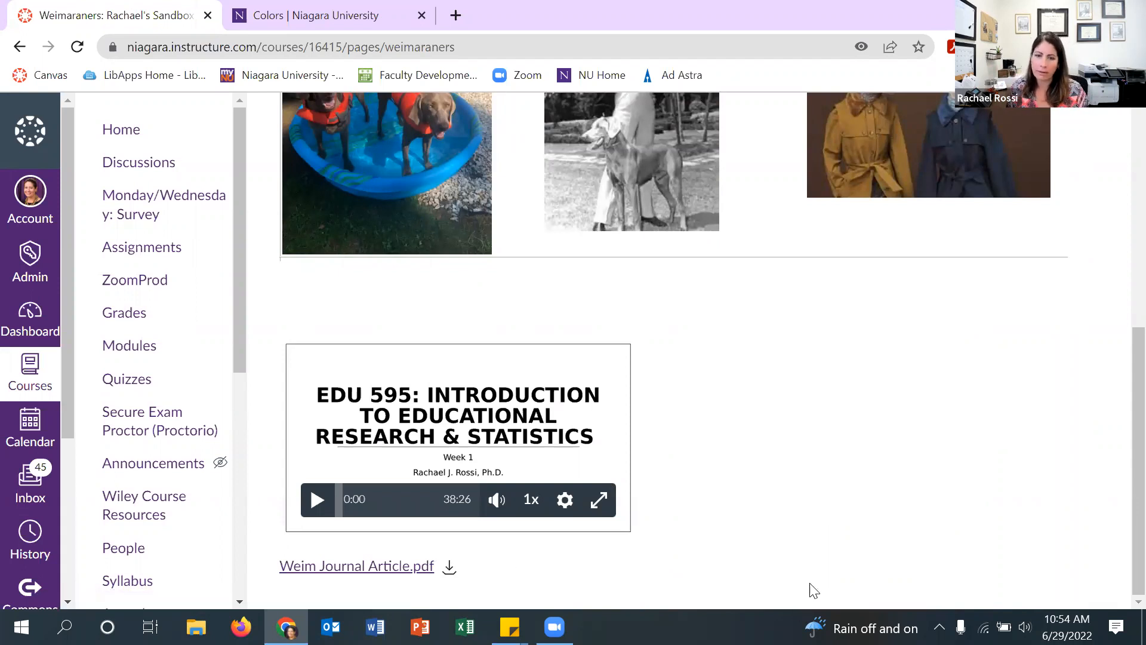
scroll(878, 427, "up", 6)
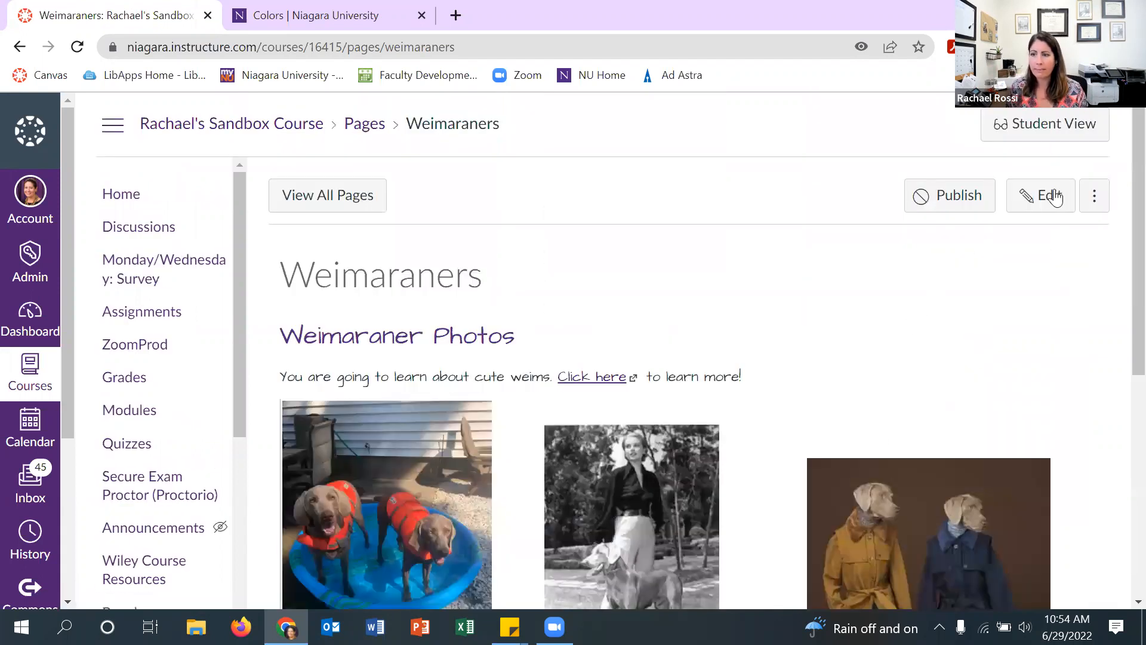
left_click(1027, 203)
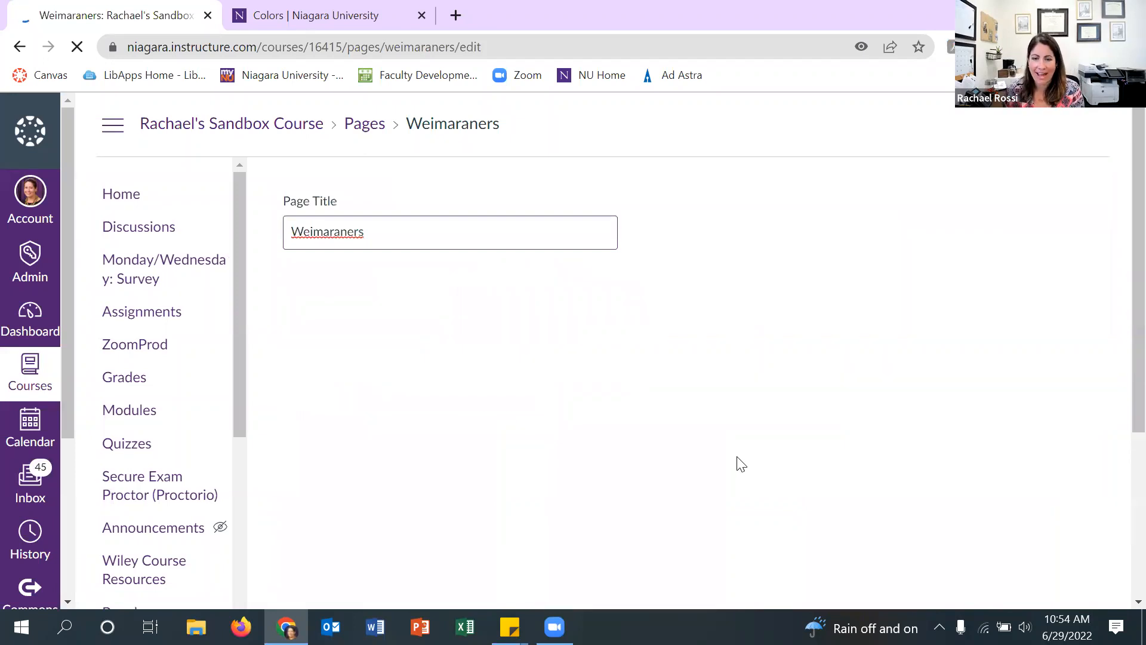
- Turn off Expand preview by Default for the Weim Journal Article.pdf link, keeping its display option on Preview inline
scroll(757, 434, "down", 1)
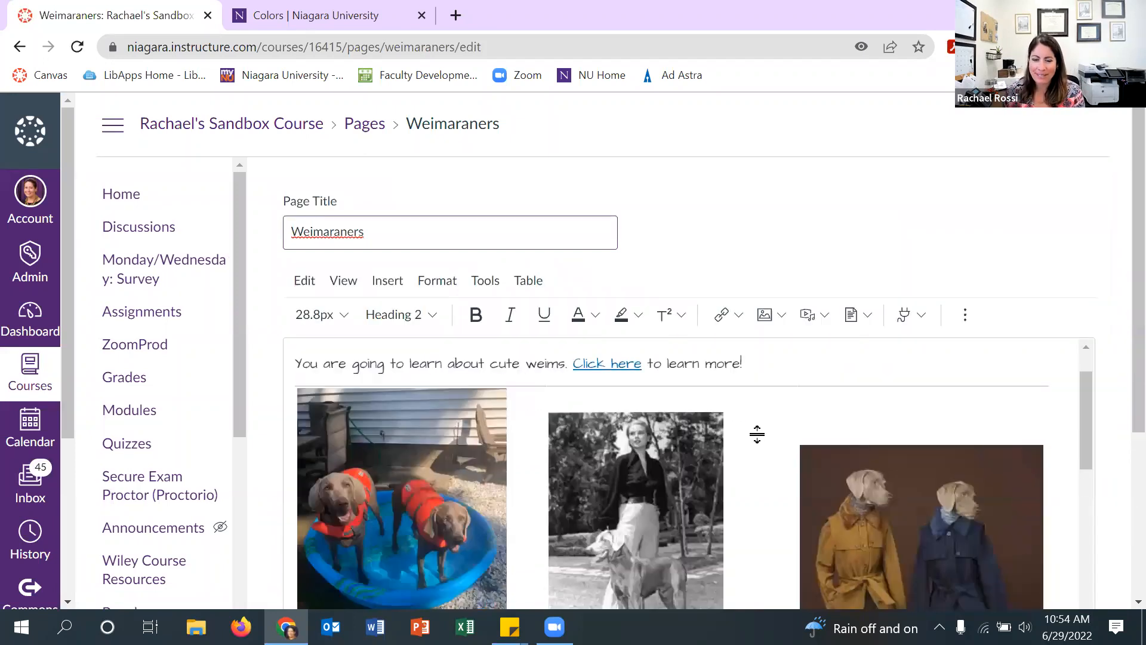
scroll(756, 434, "down", 5)
left_click(420, 590)
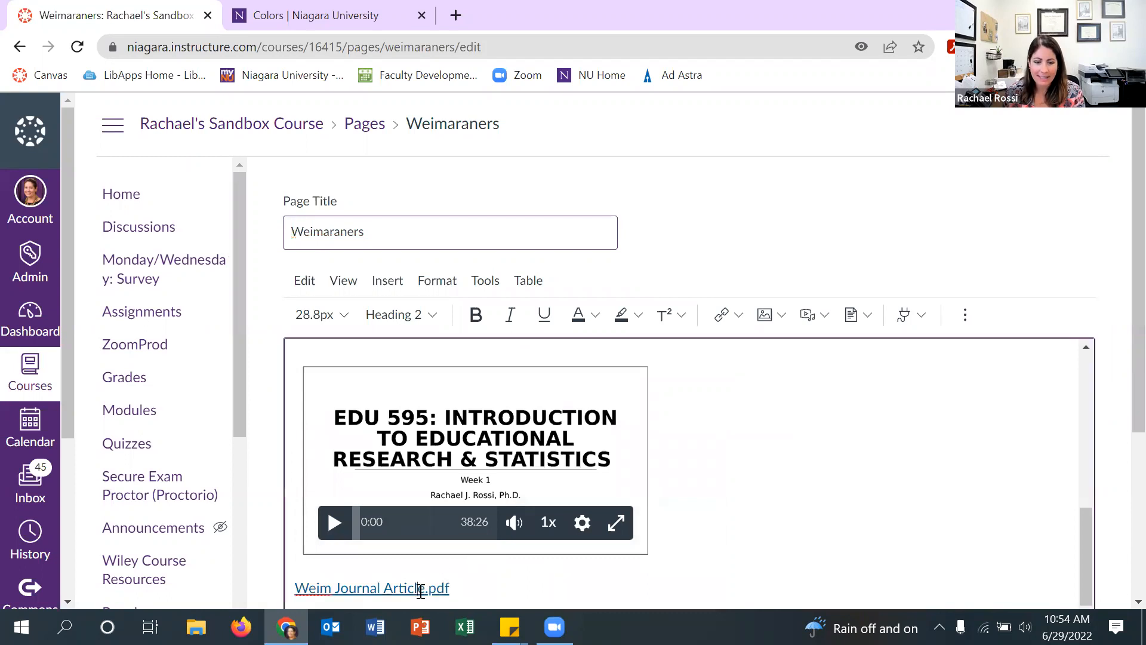
left_click(362, 554)
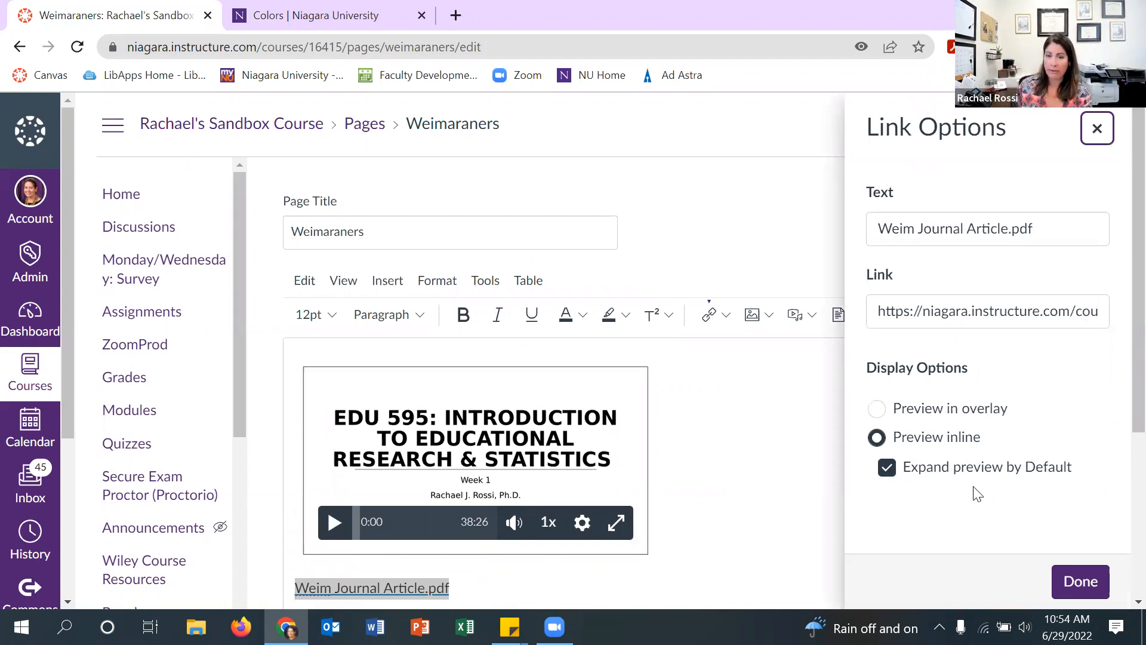
left_click(965, 466)
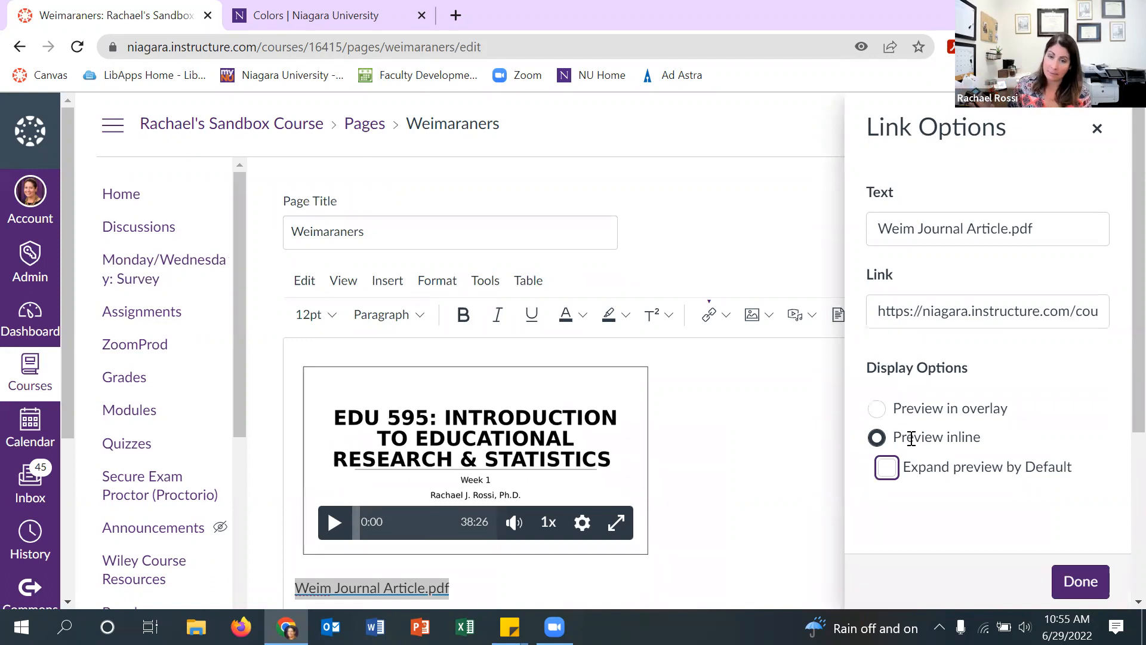
left_click(1080, 580)
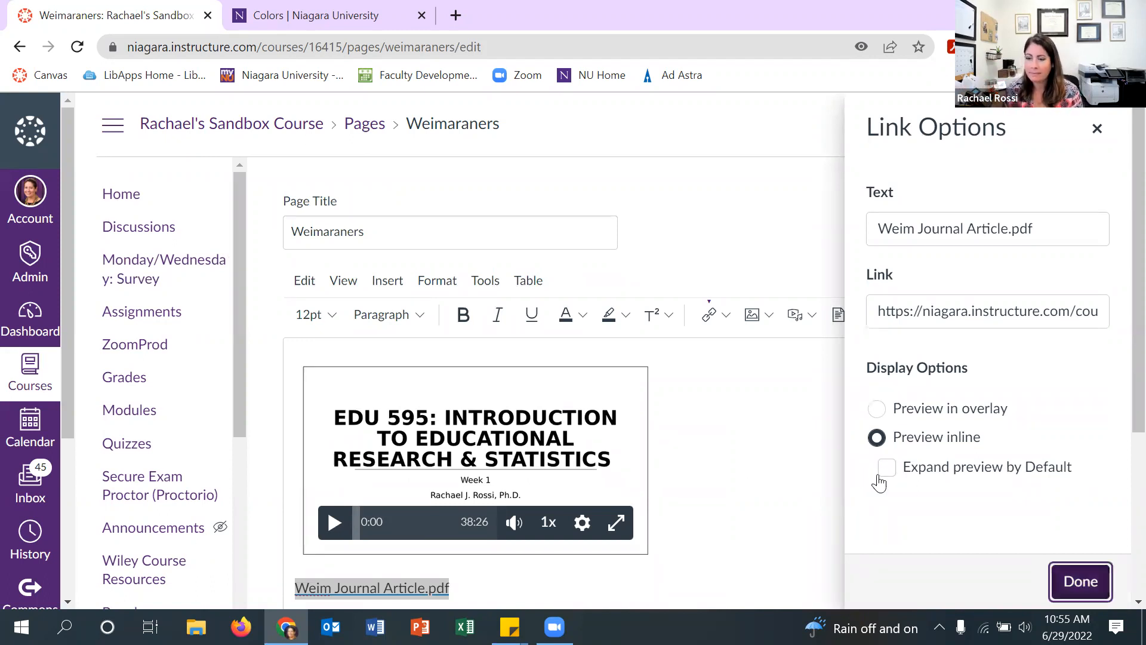
scroll(834, 514, "down", 3)
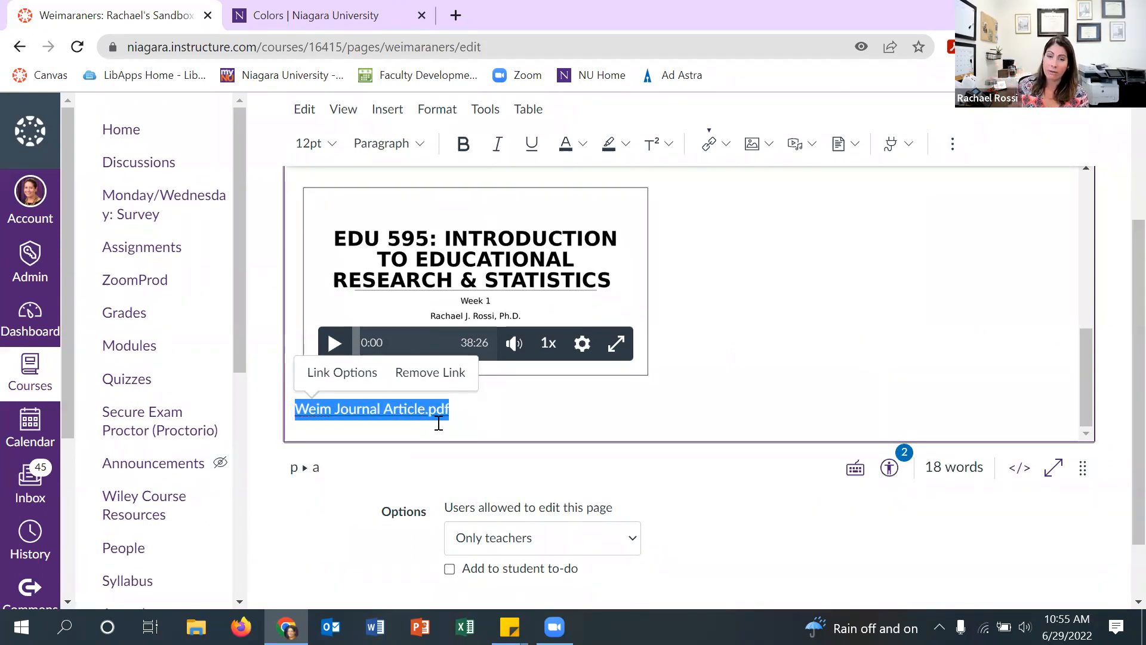
left_click(764, 248)
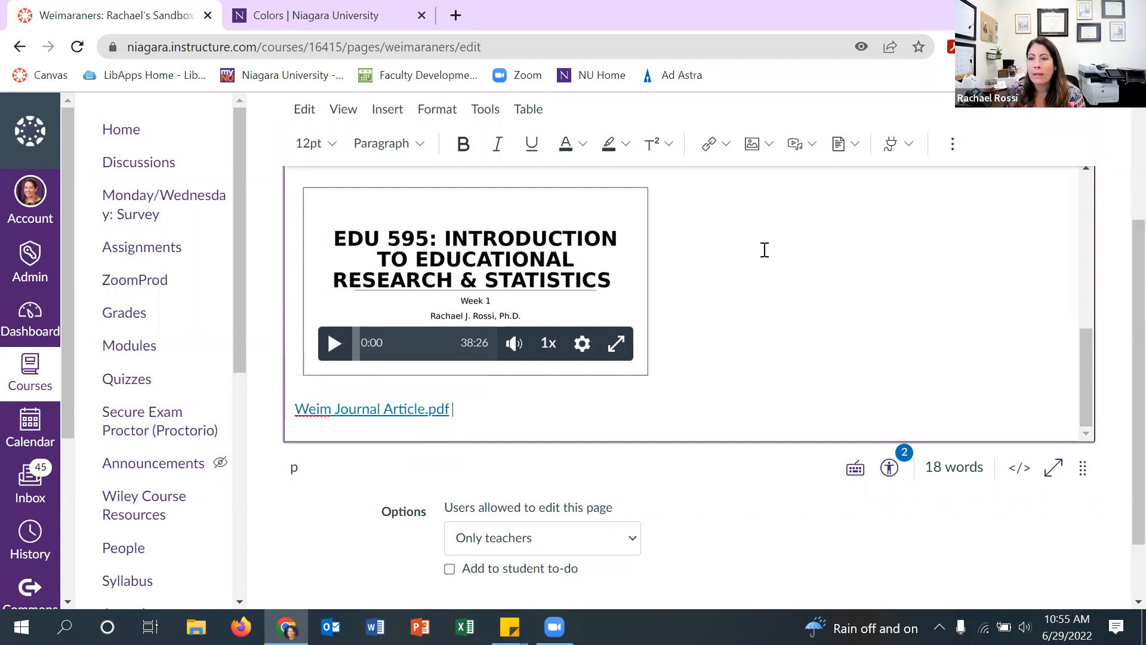
- Browse the existing course documents sorted alphabetically, check the available file sources, and close the list without adding a file
left_click(857, 145)
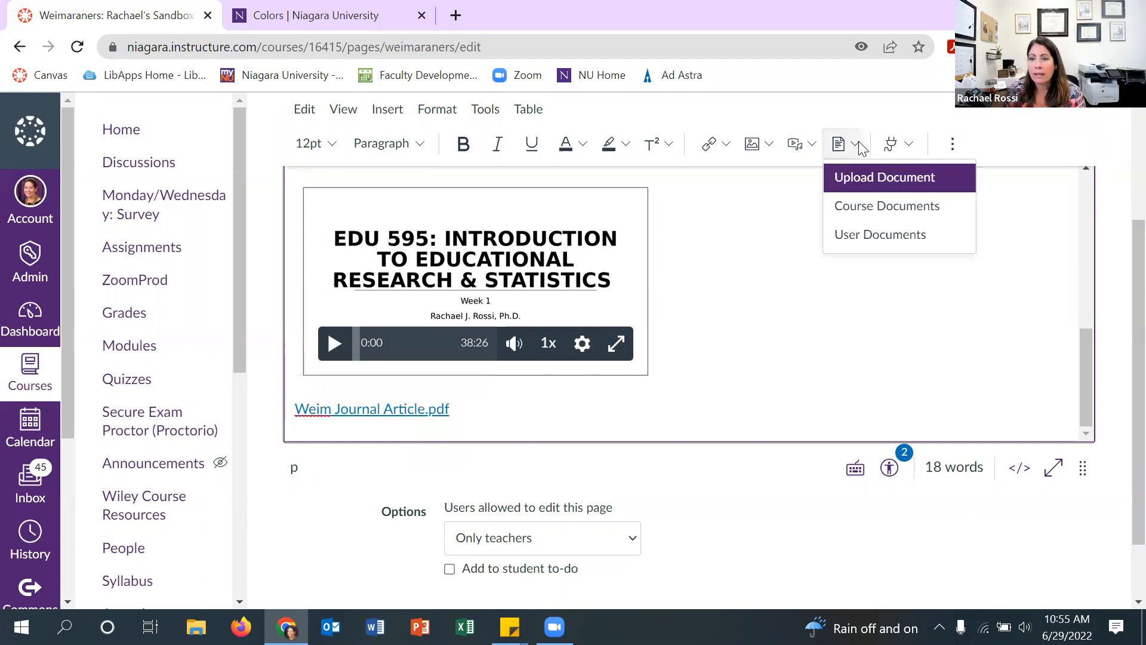
left_click(891, 200)
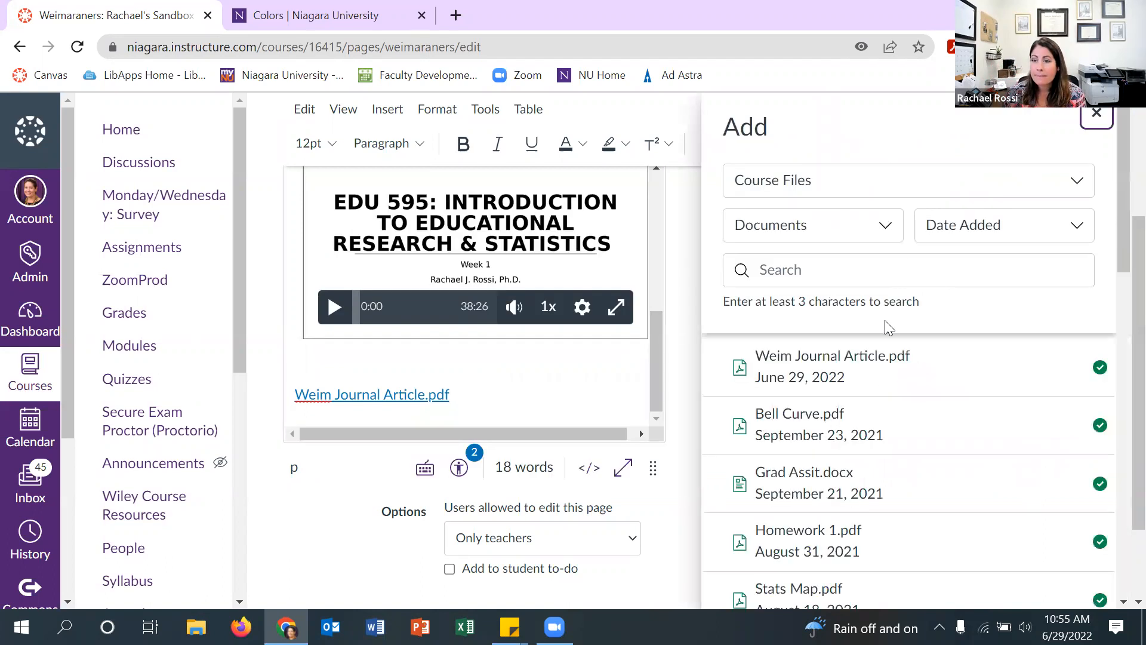
left_click(982, 236)
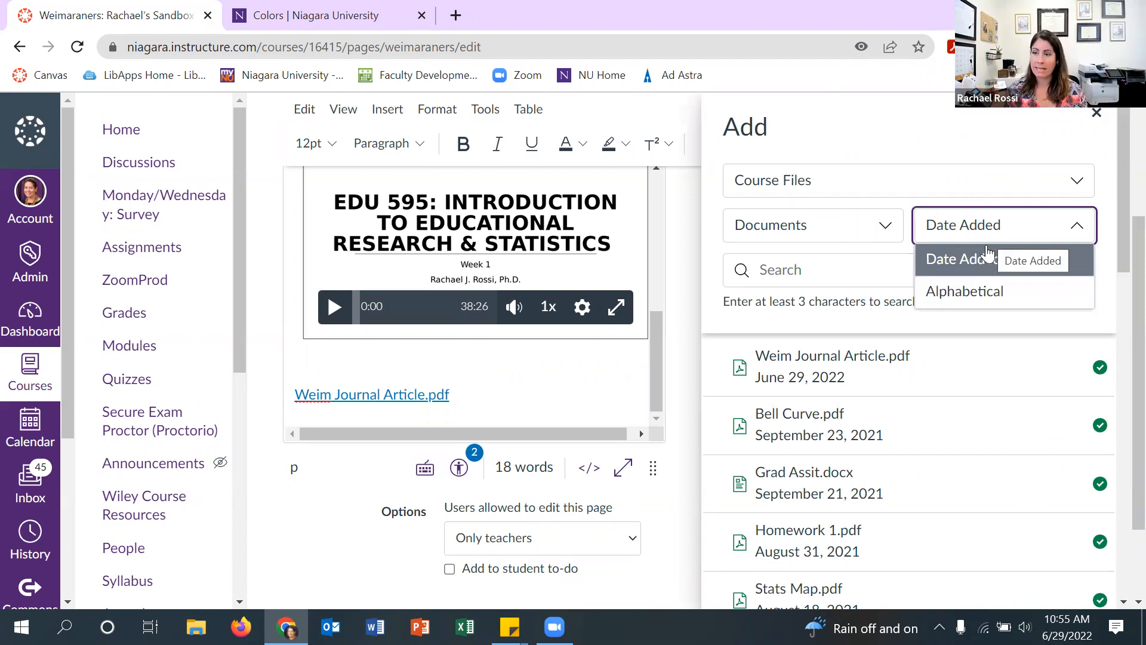
left_click(998, 293)
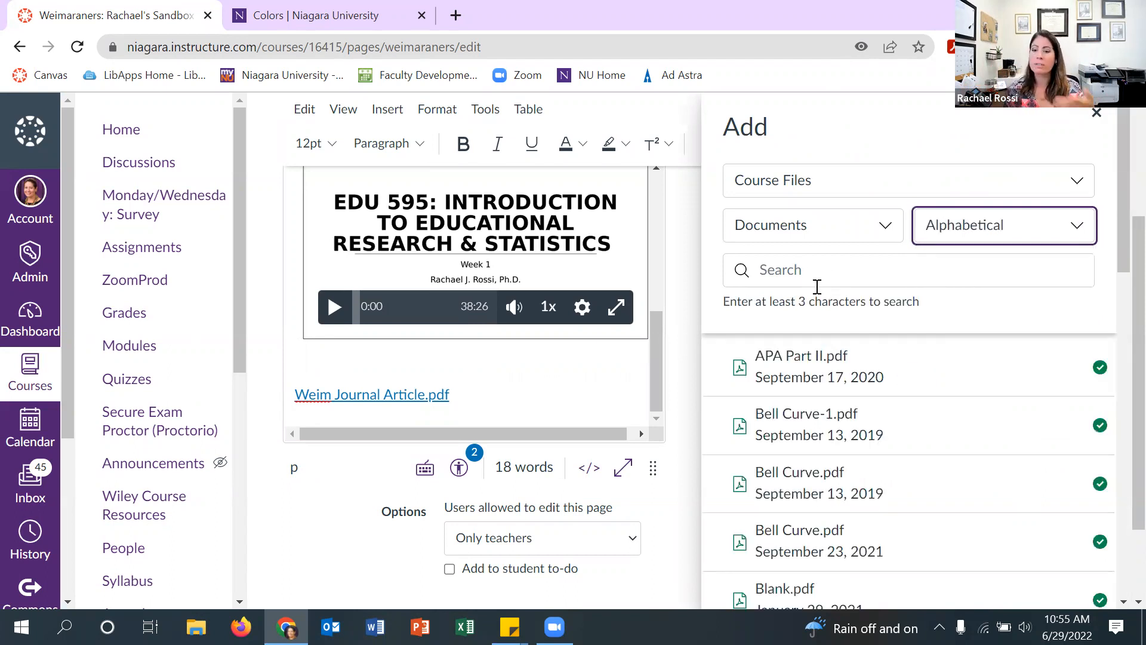
scroll(839, 412, "down", 15)
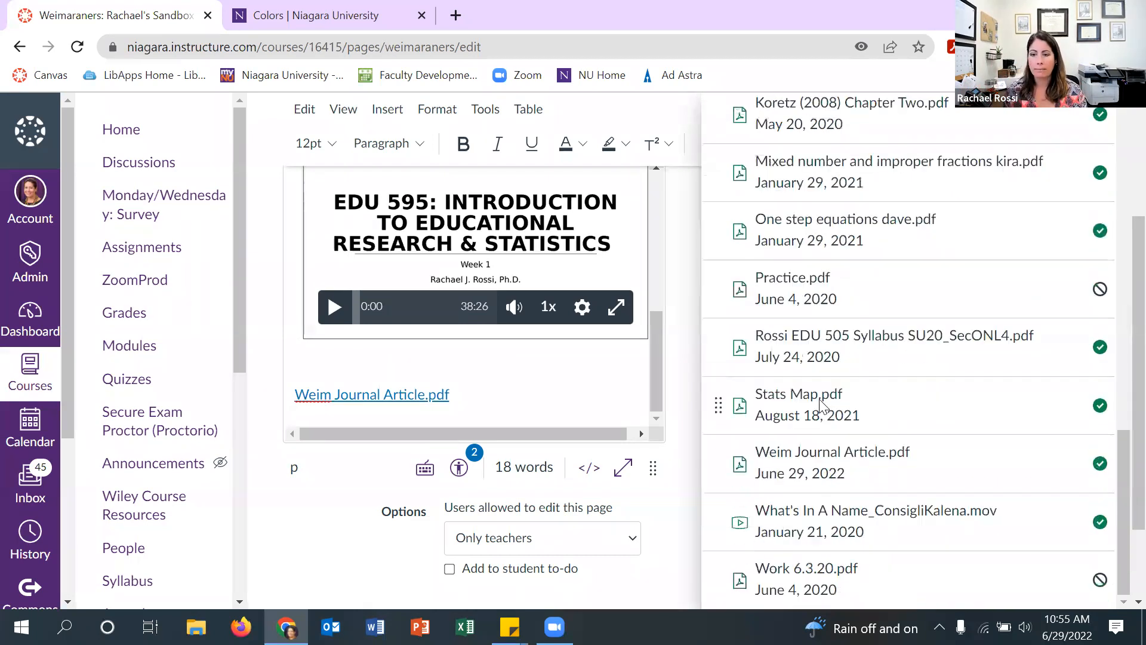
scroll(818, 403, "up", 20)
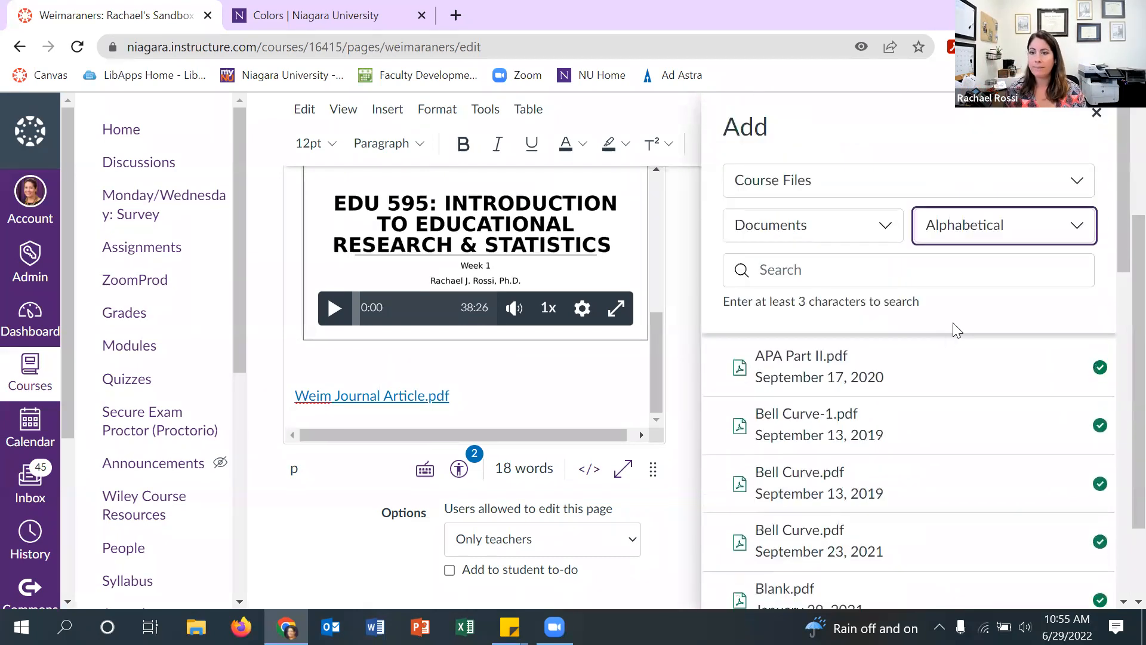
left_click(984, 182)
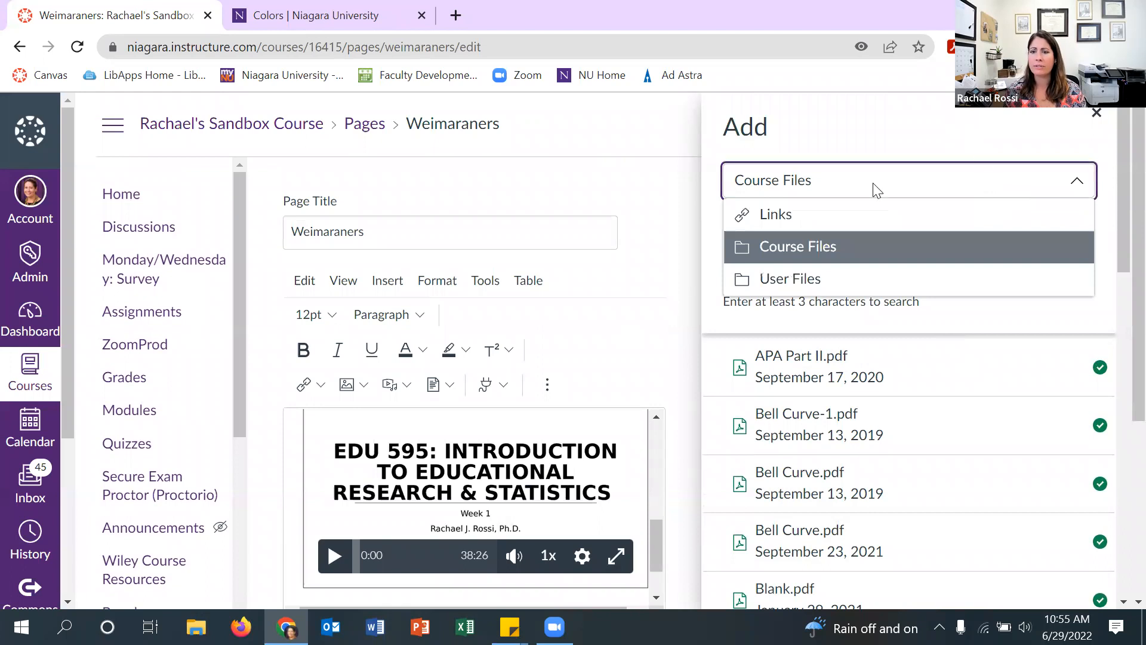
left_click(1120, 117)
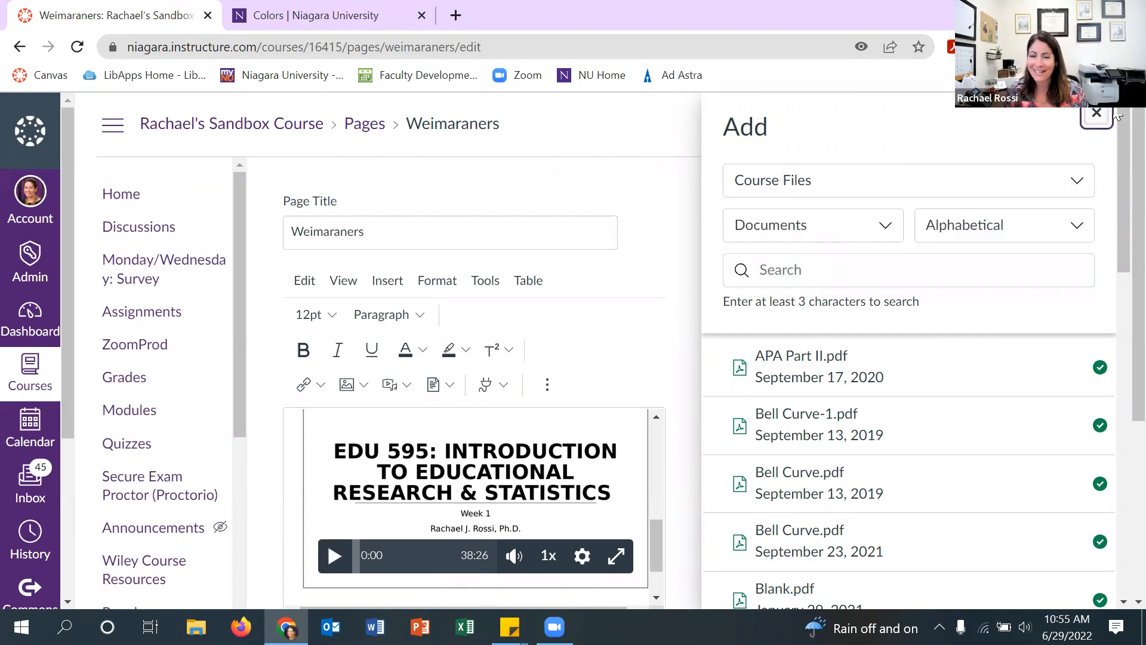
- Check which external apps can be inserted into the page, without adding one
scroll(865, 374, "down", 3)
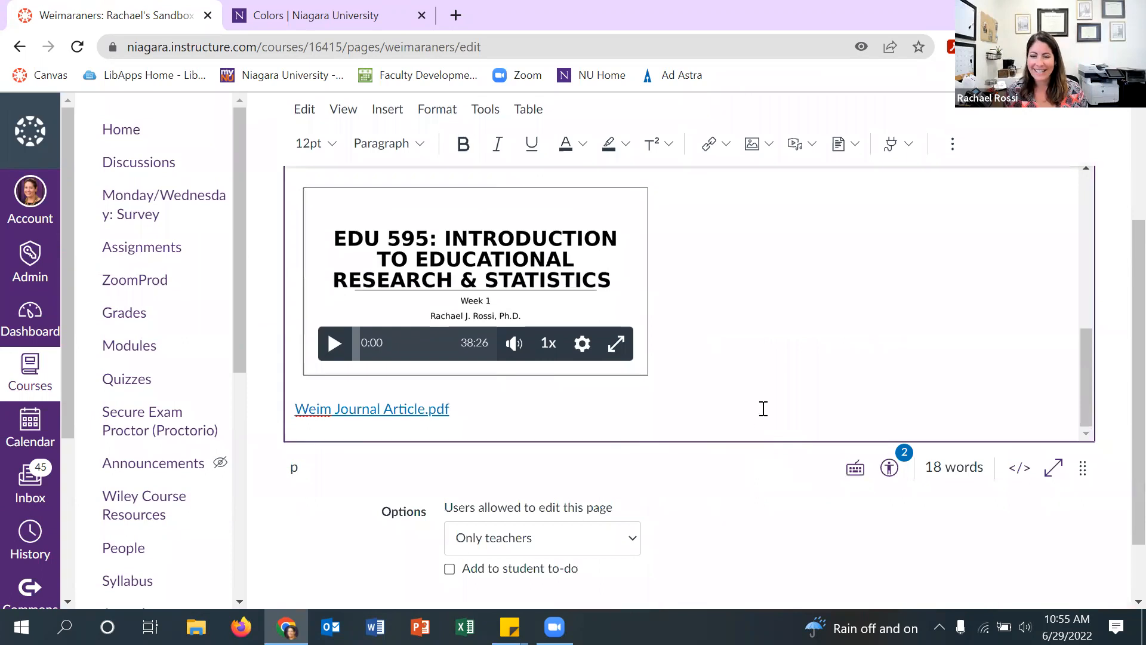
scroll(763, 408, "up", 2)
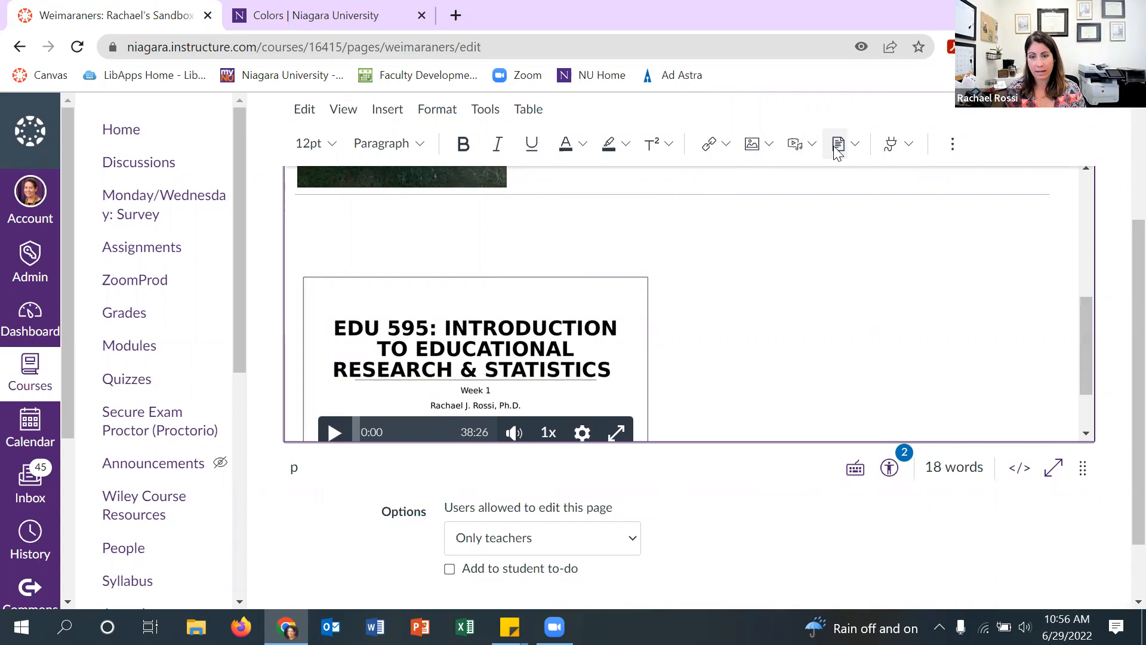
scroll(824, 257, "down", 2)
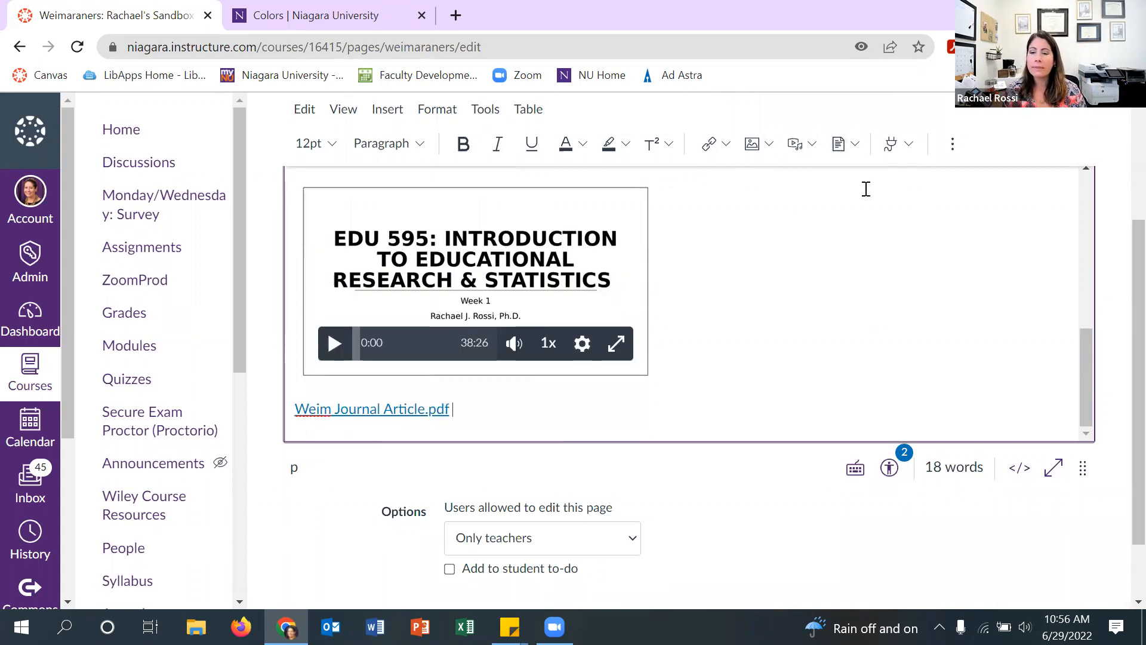
left_click(910, 143)
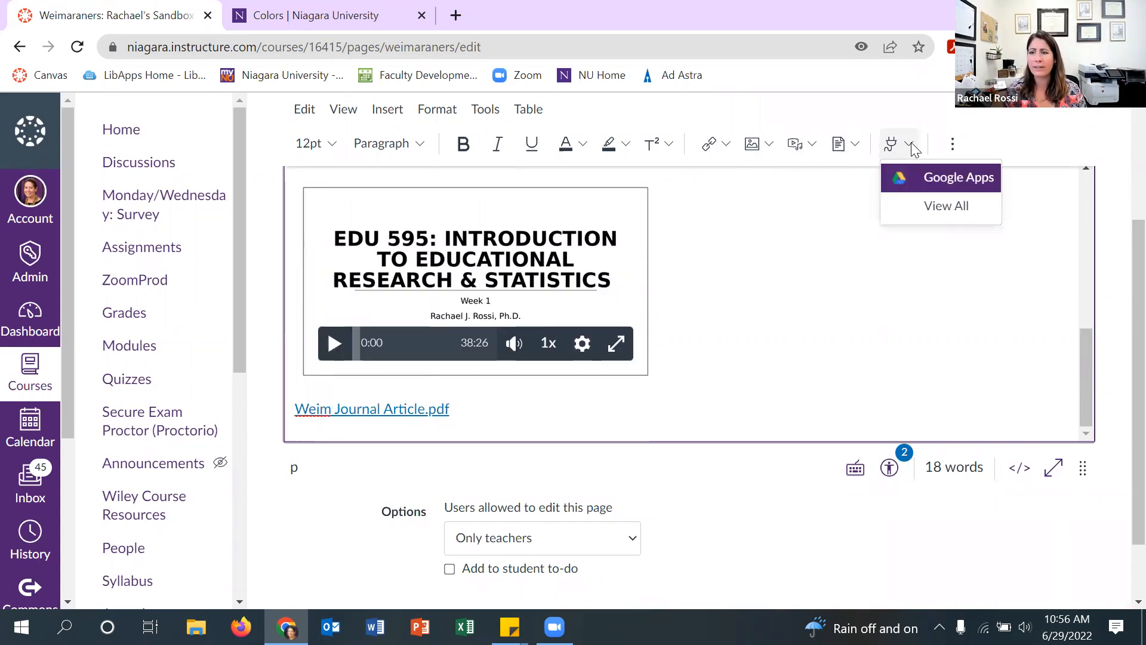
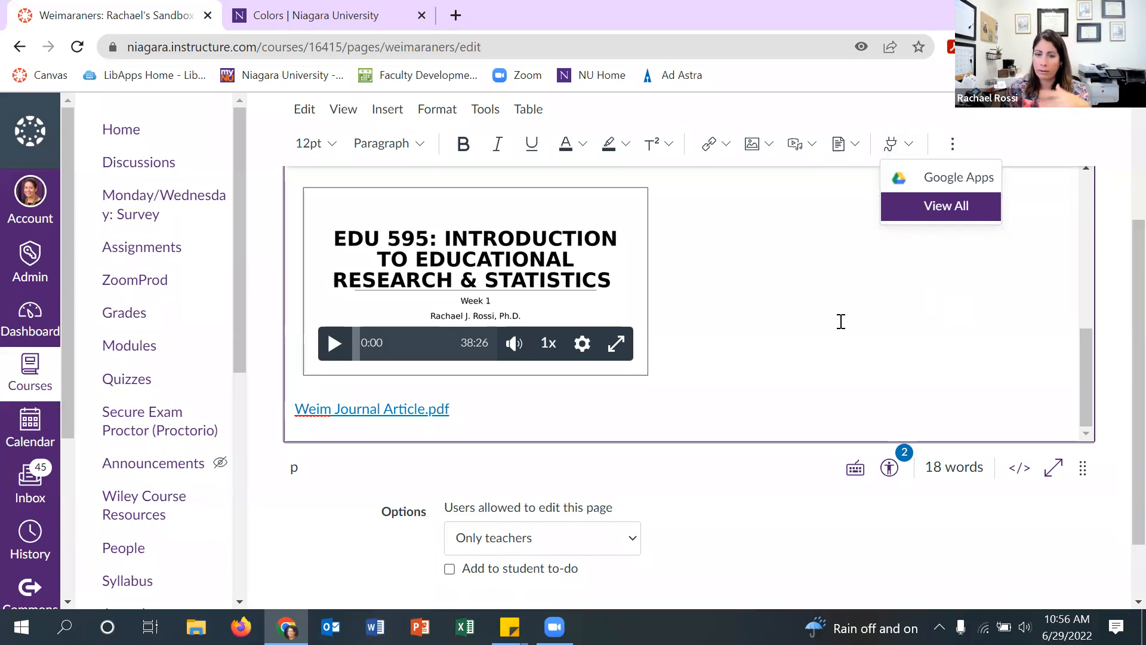
left_click(813, 329)
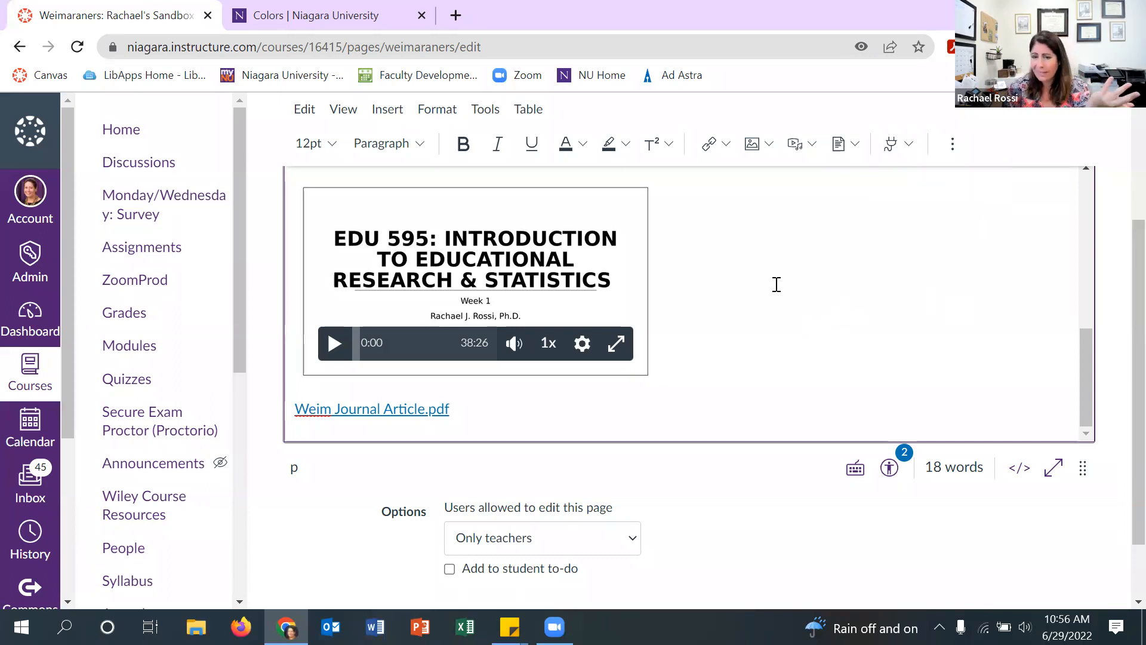
scroll(725, 405, "up", 2)
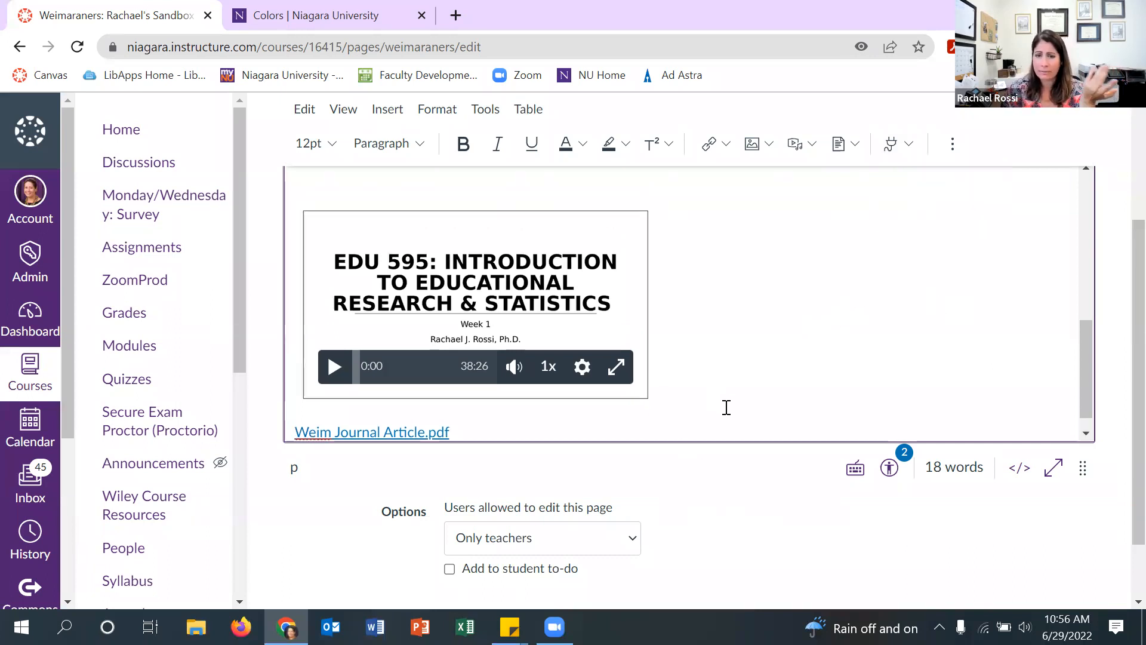
scroll(726, 409, "down", 2)
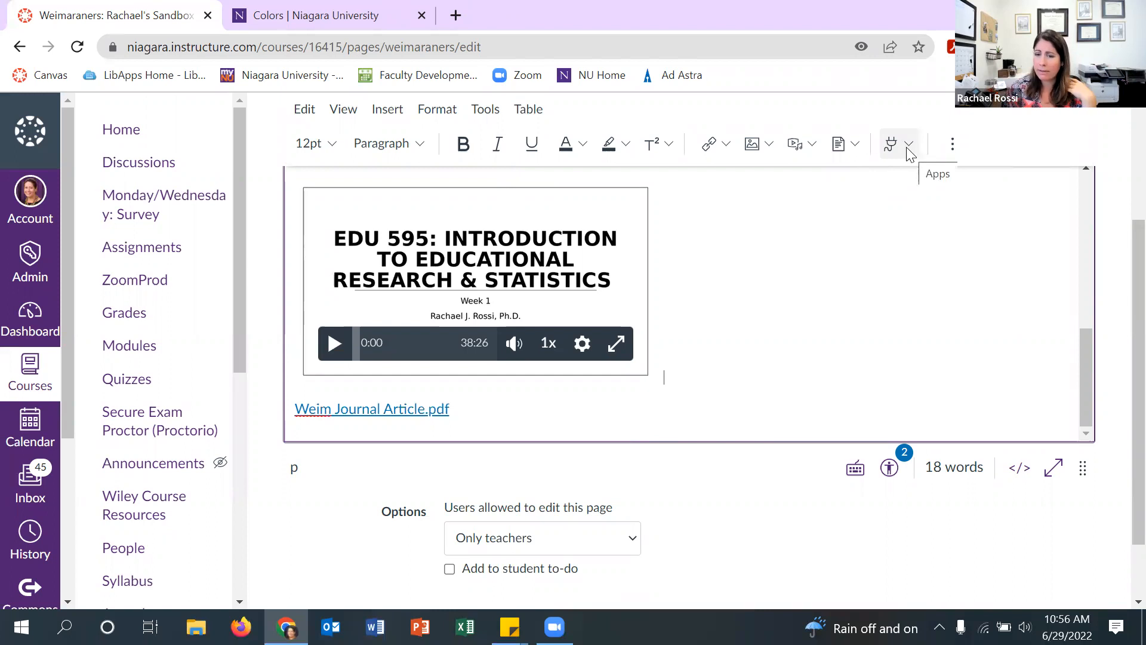
- Examine the editor's additional alignment and list options and the Equation Editor's basic symbols, without inserting anything
left_click(952, 145)
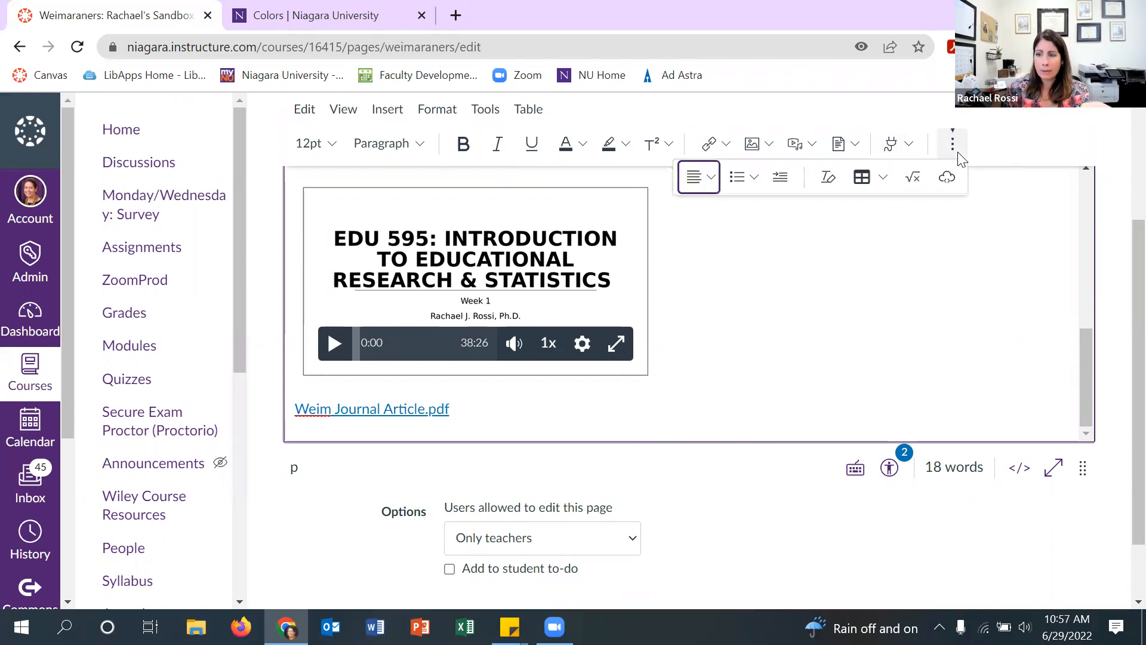
left_click(715, 185)
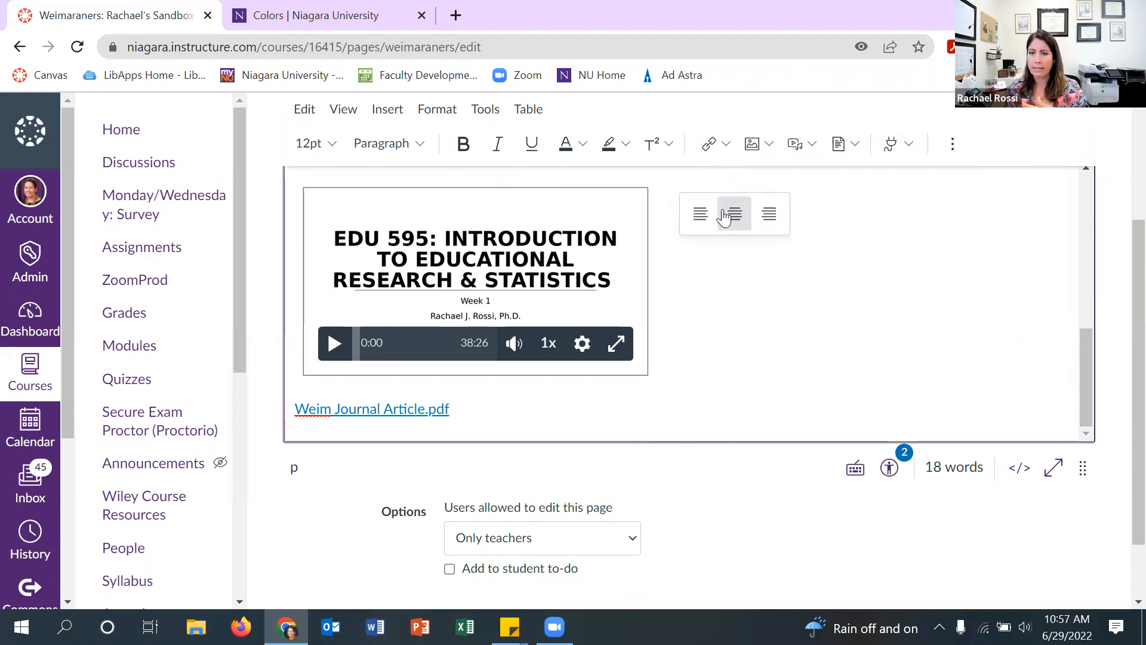
left_click(951, 144)
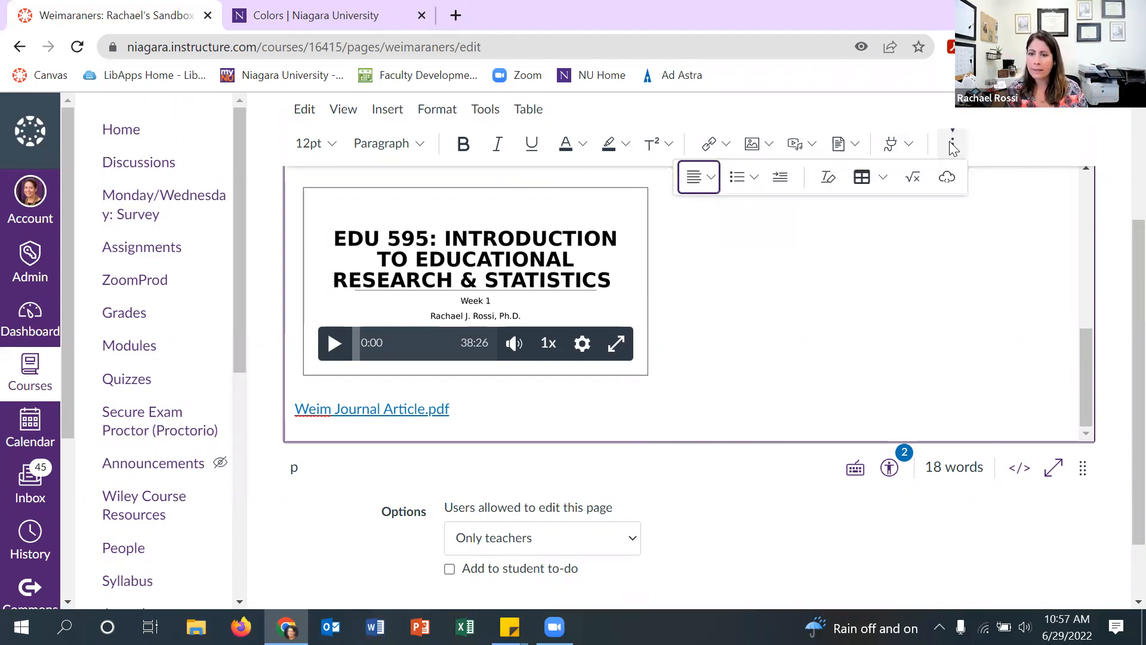
left_click(755, 179)
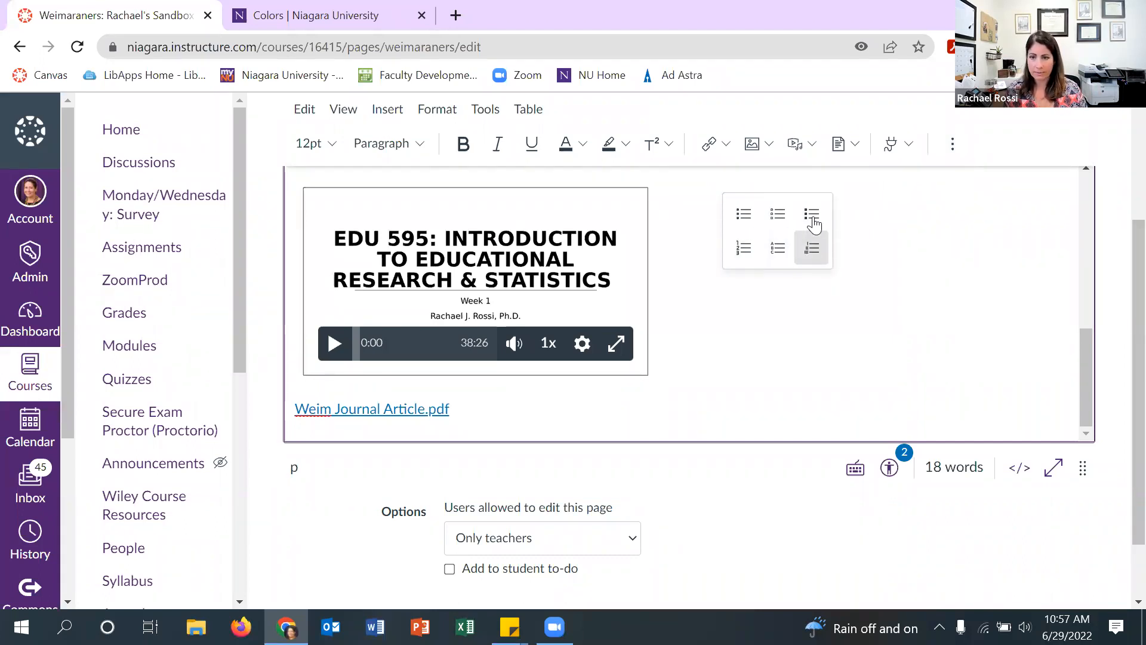
left_click(952, 145)
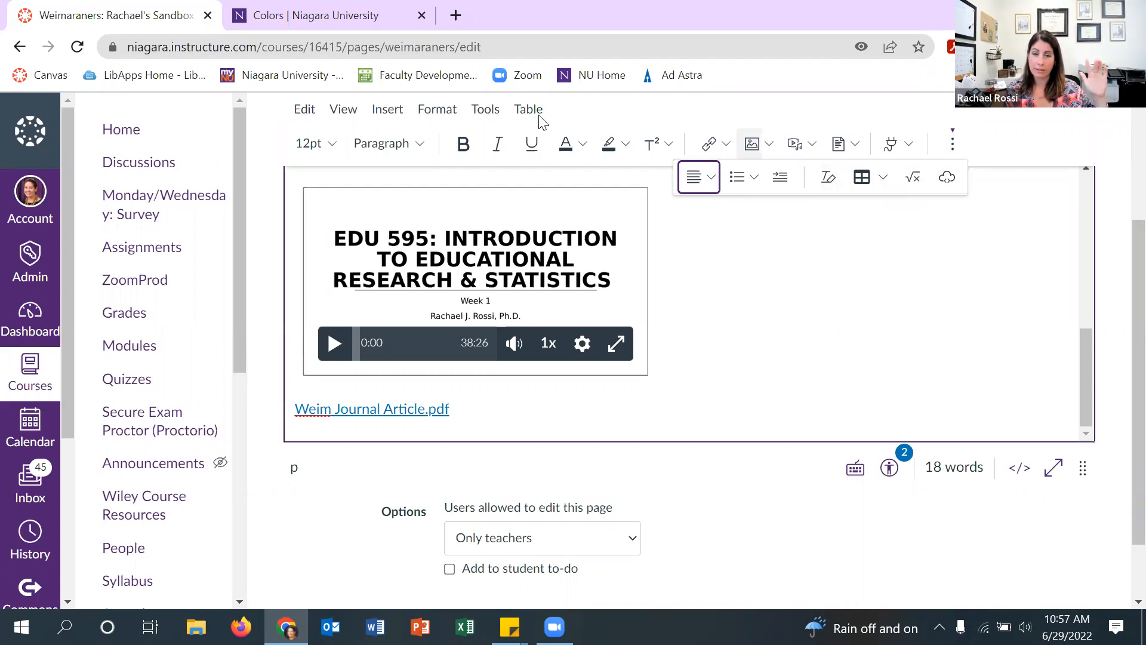
left_click(915, 180)
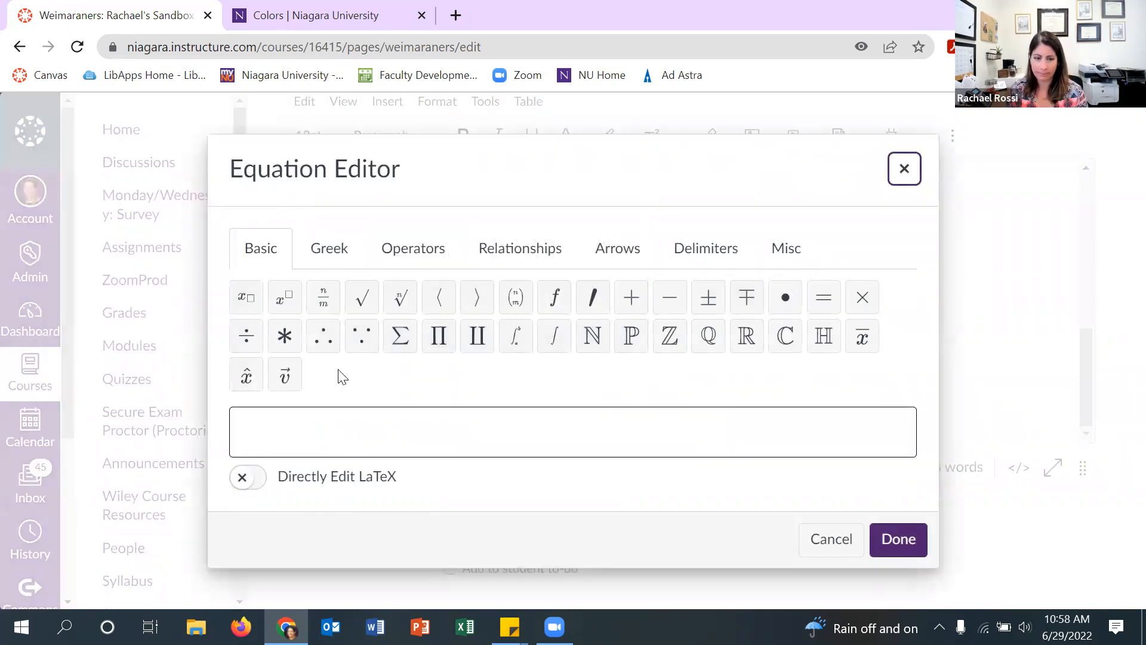
left_click(904, 170)
scroll(913, 215, "up", 1)
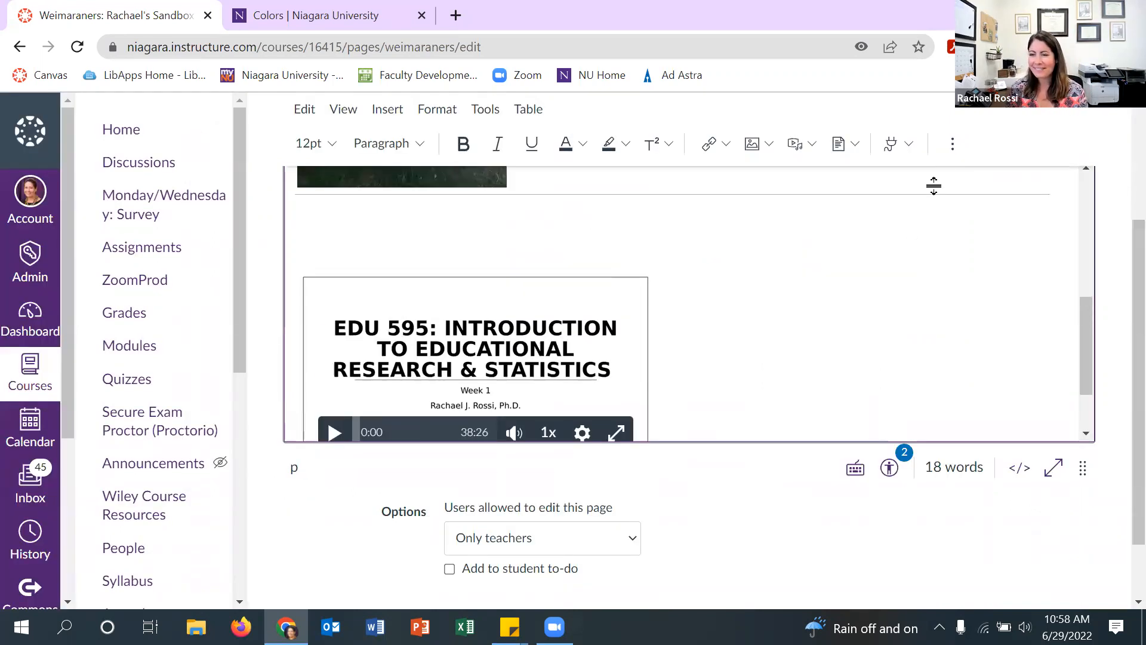
left_click(952, 144)
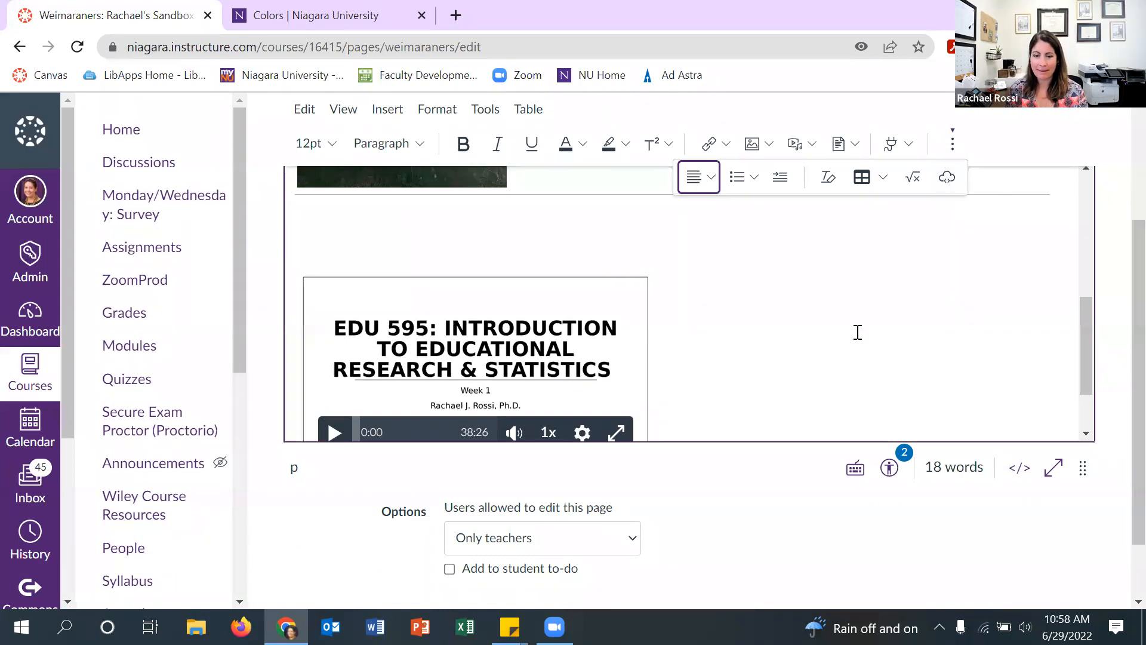
scroll(857, 333, "down", 1)
scroll(857, 334, "up", 4)
scroll(857, 334, "up", 1)
scroll(836, 320, "down", 1)
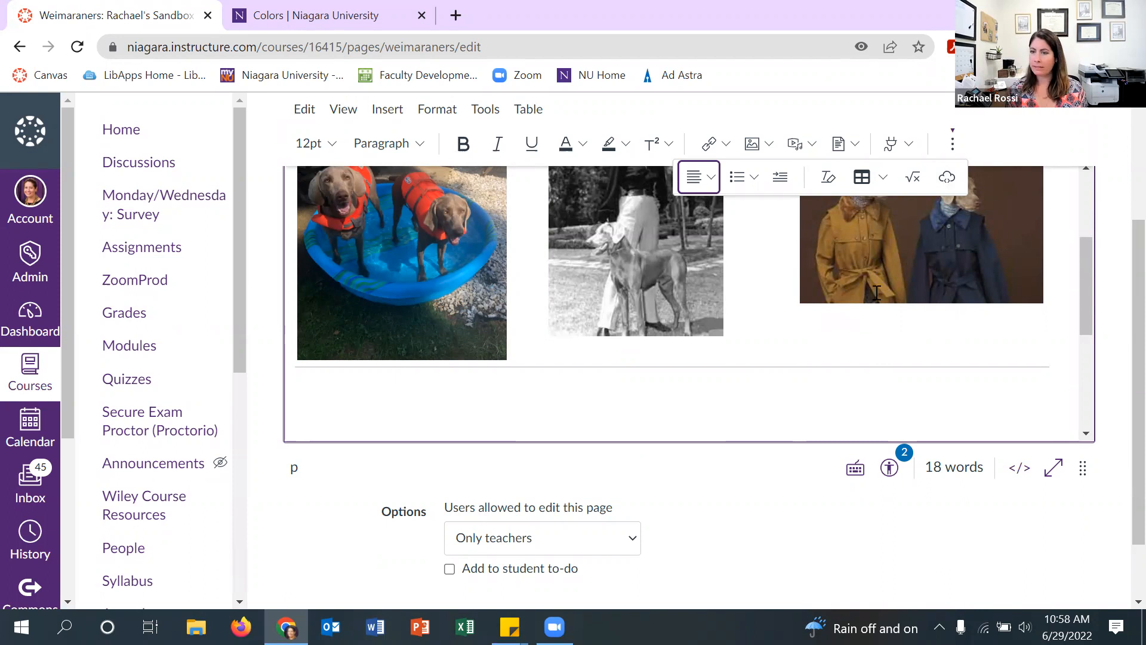
key("alt+Tab")
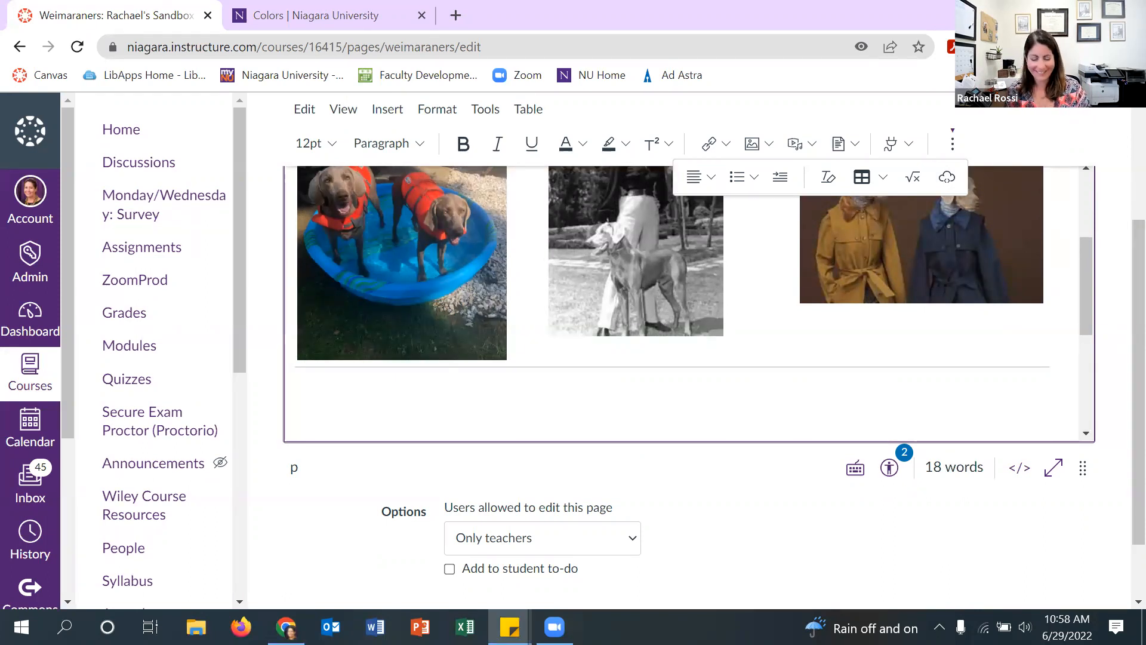
left_click(459, 14)
type("https://youtu.be/gUeLy5fsL6Y")
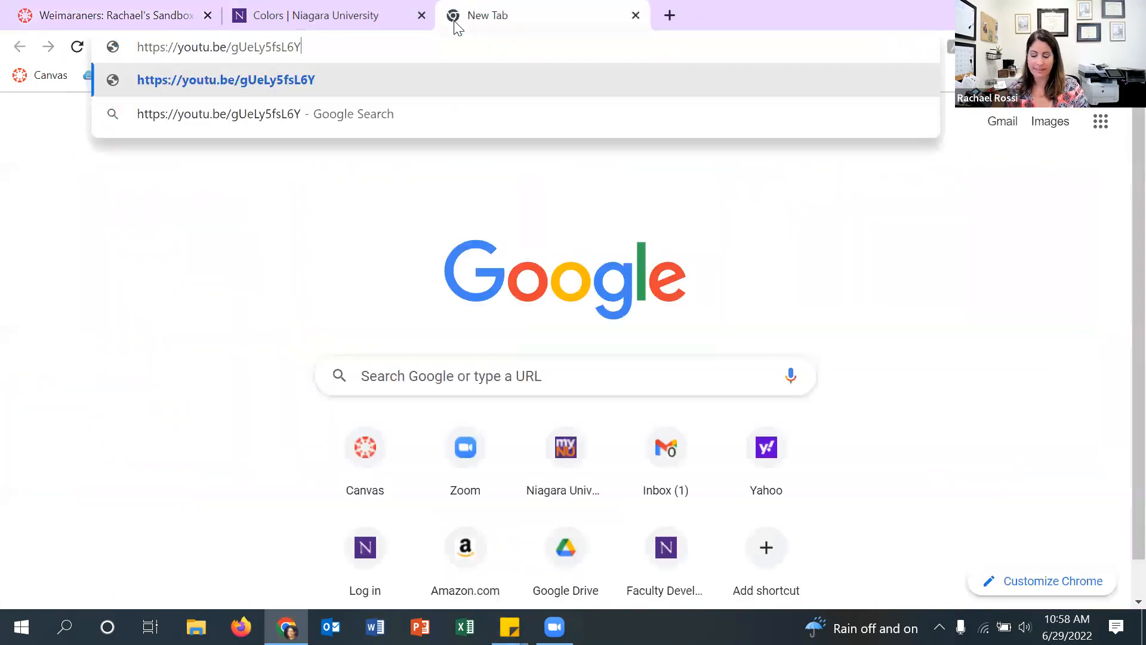
key("Return")
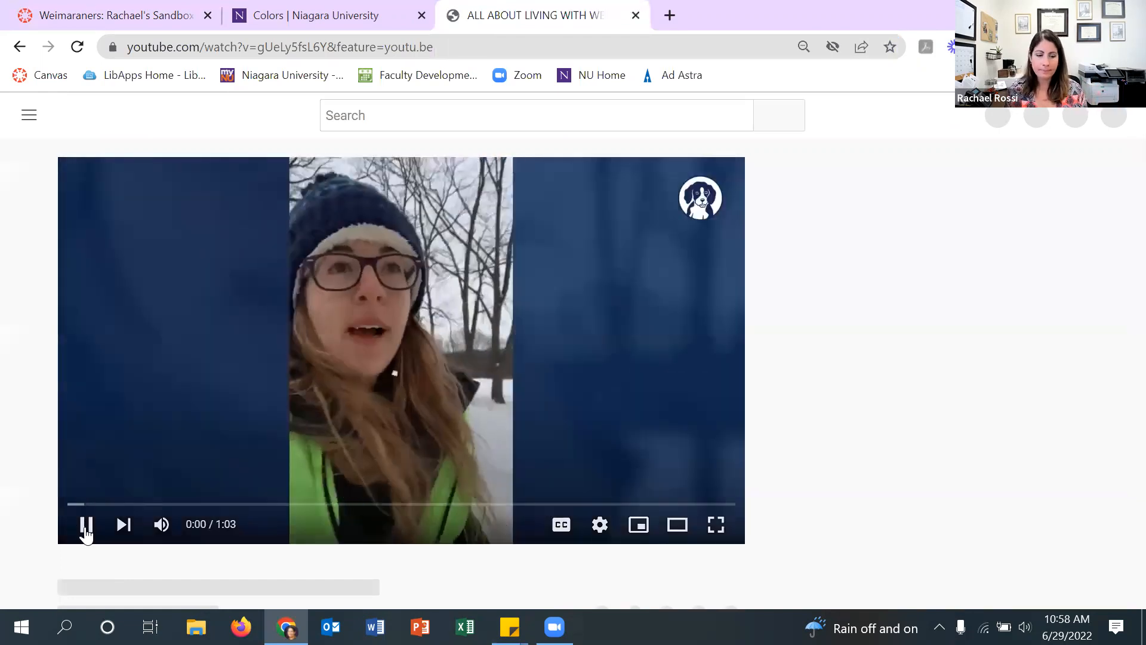
left_click(88, 529)
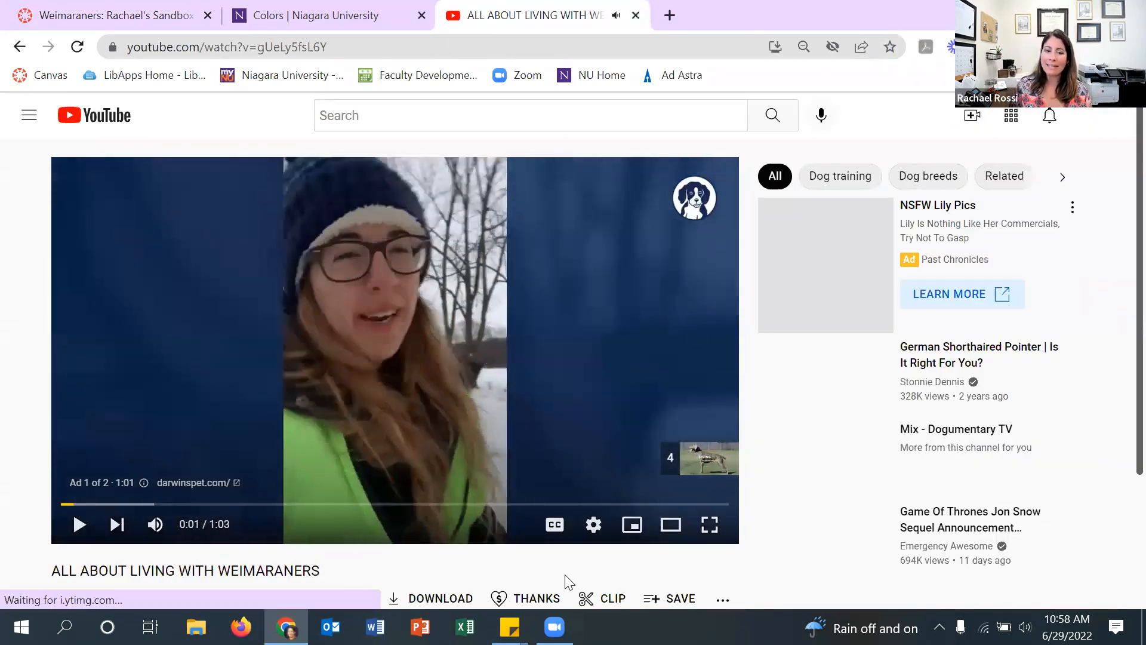
left_click(81, 526)
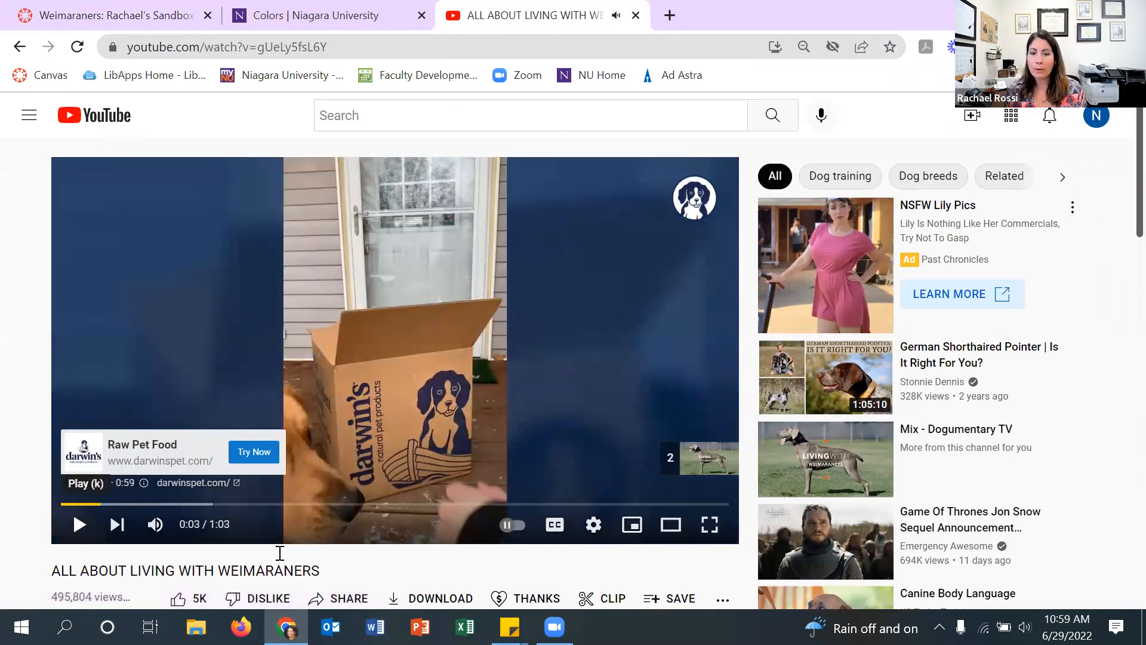
scroll(277, 557, "down", 1)
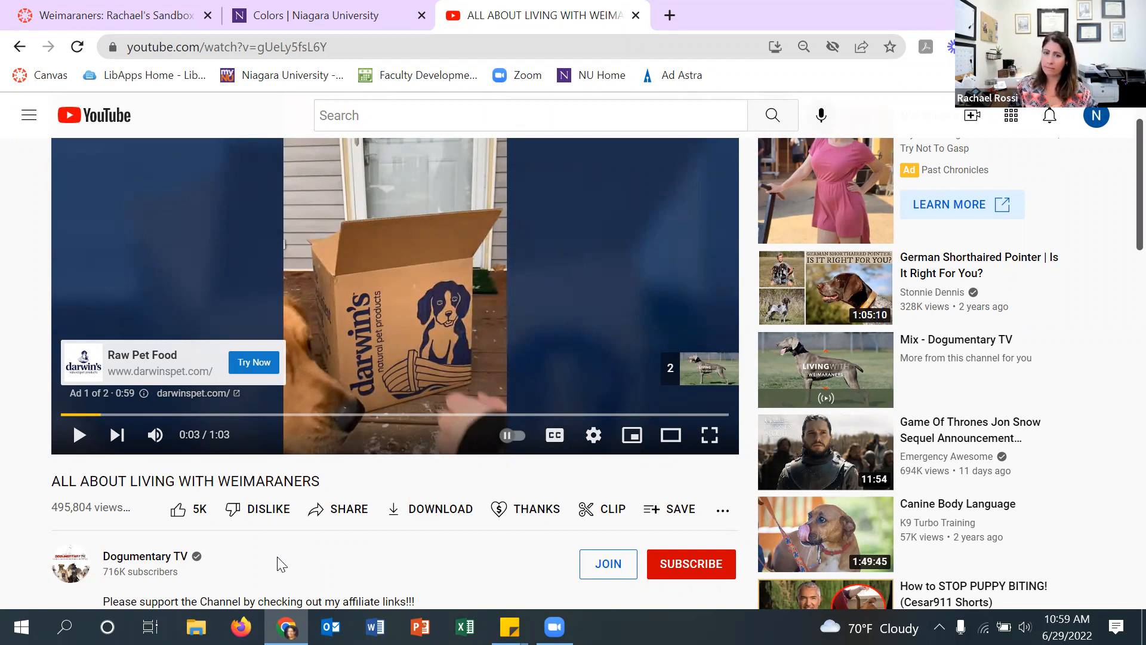
- Return to the Canvas page editor and start inserting an embed on an empty line below the Weim Journal Article.pdf link
left_click(102, 13)
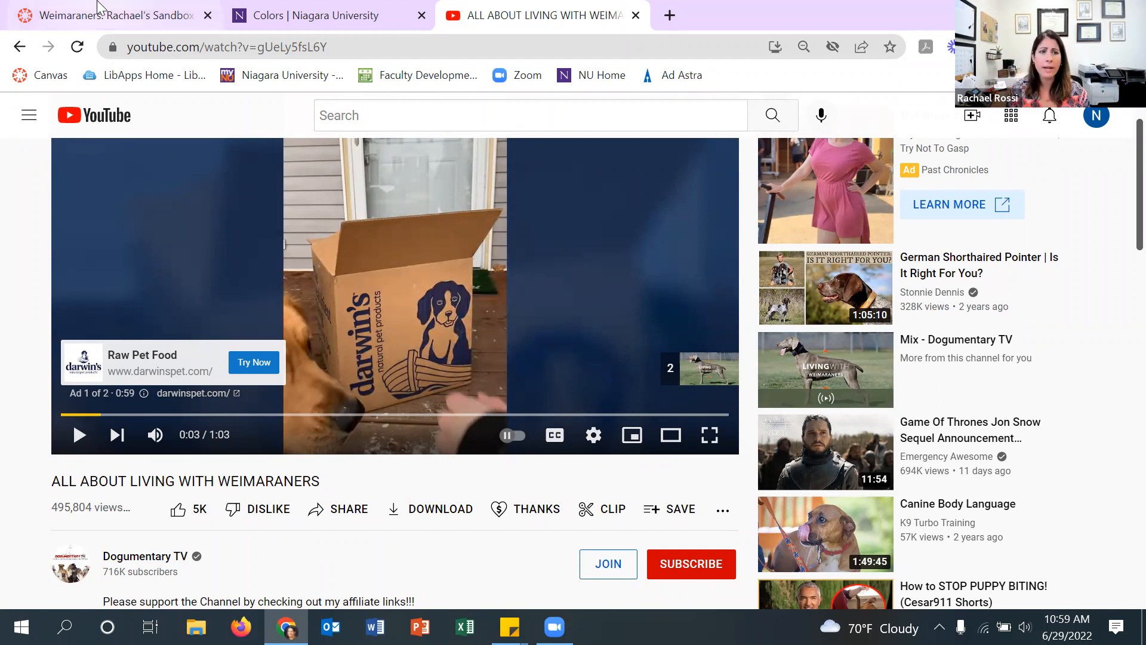
scroll(697, 195, "up", 2)
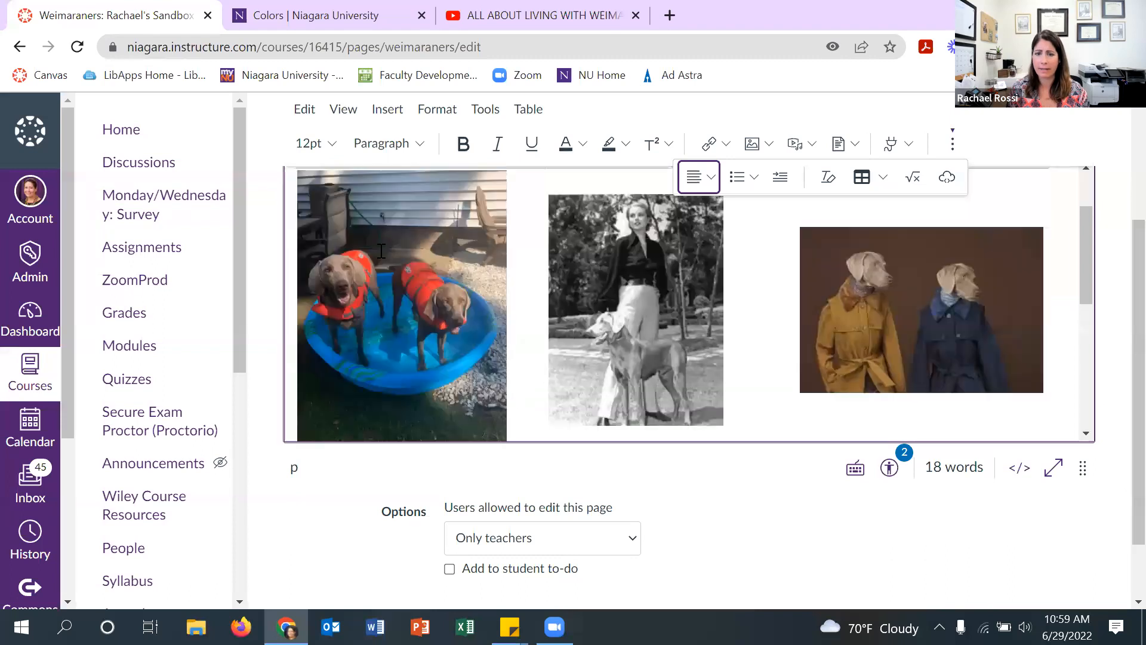
scroll(737, 362, "down", 5)
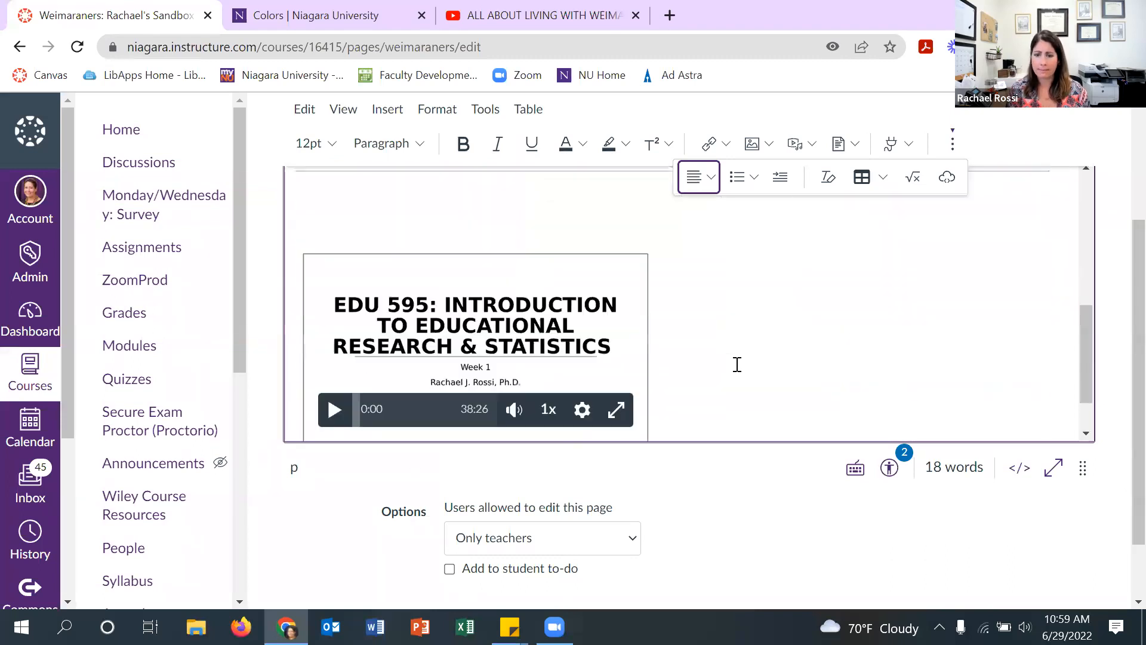
left_click(716, 420)
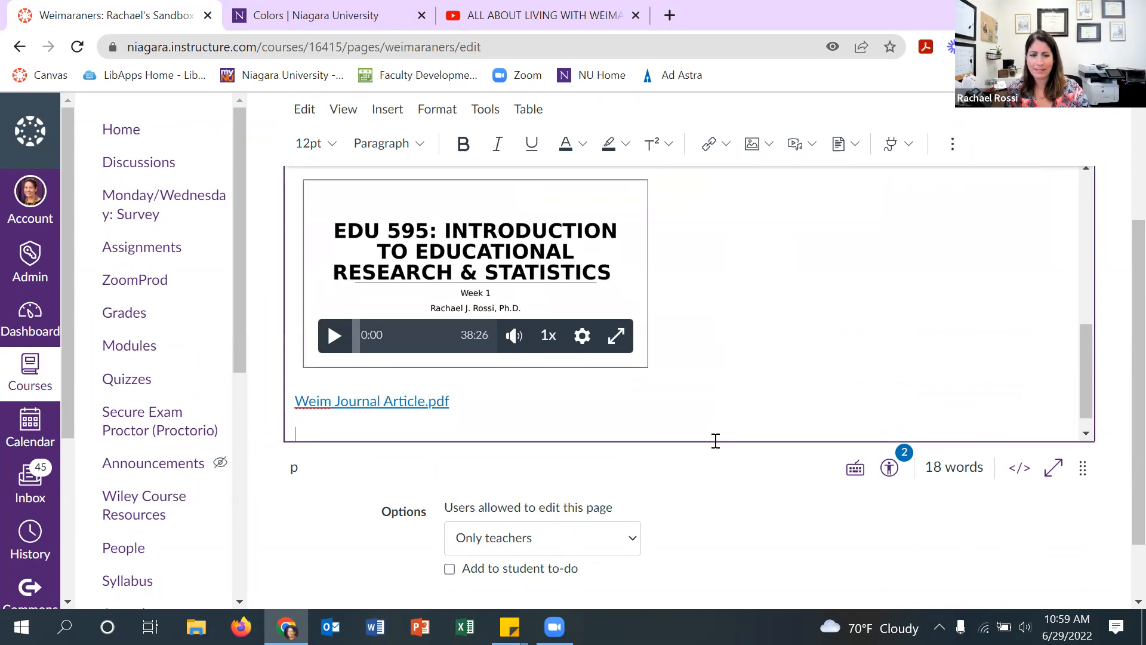
scroll(725, 417, "down", 2)
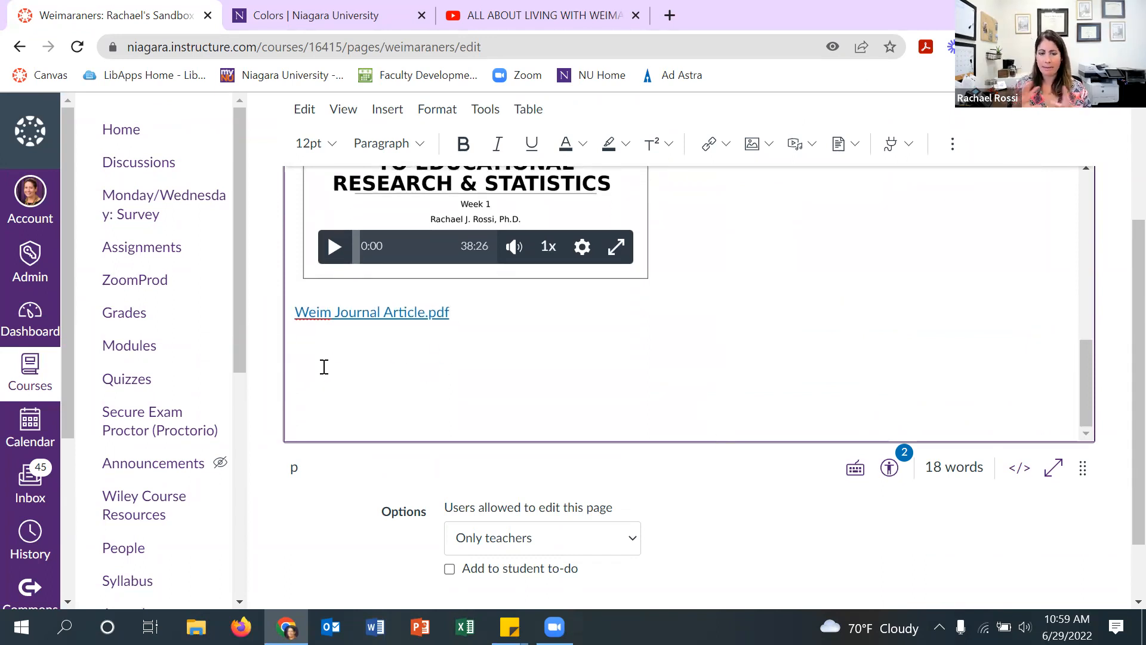
left_click(342, 369)
left_click(953, 143)
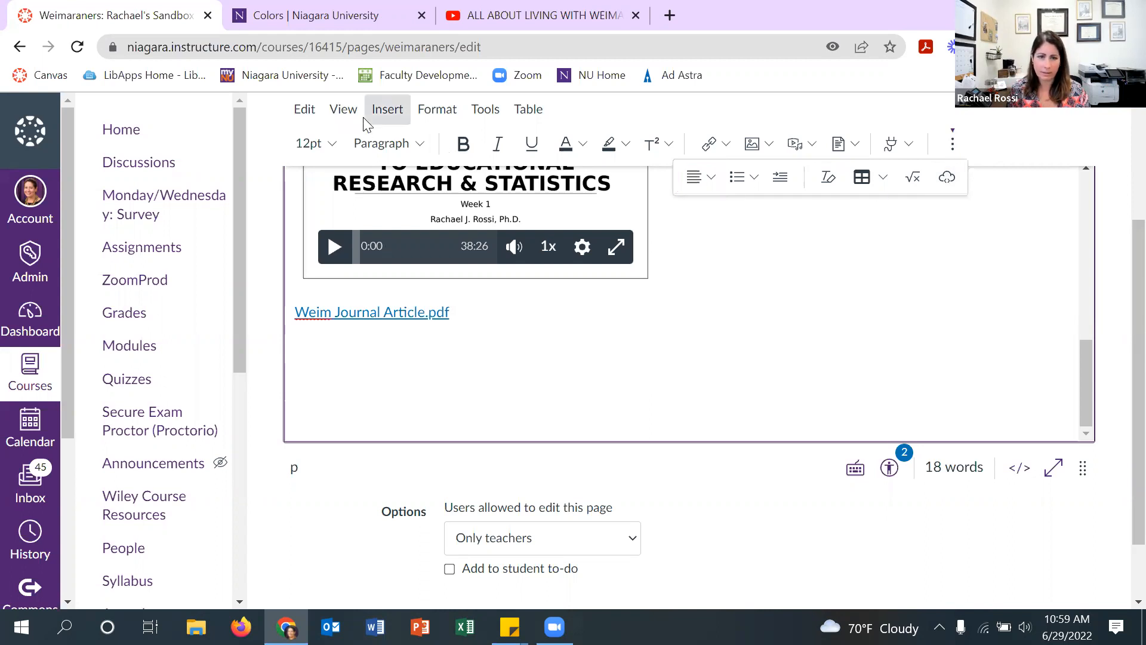
left_click(387, 109)
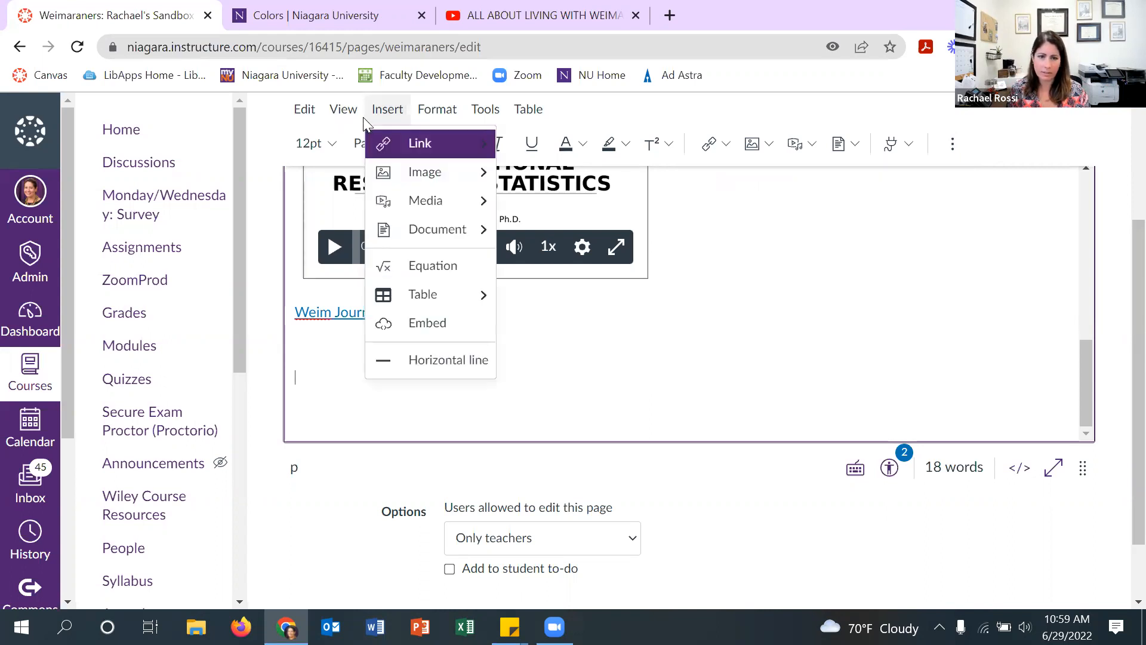
left_click(407, 329)
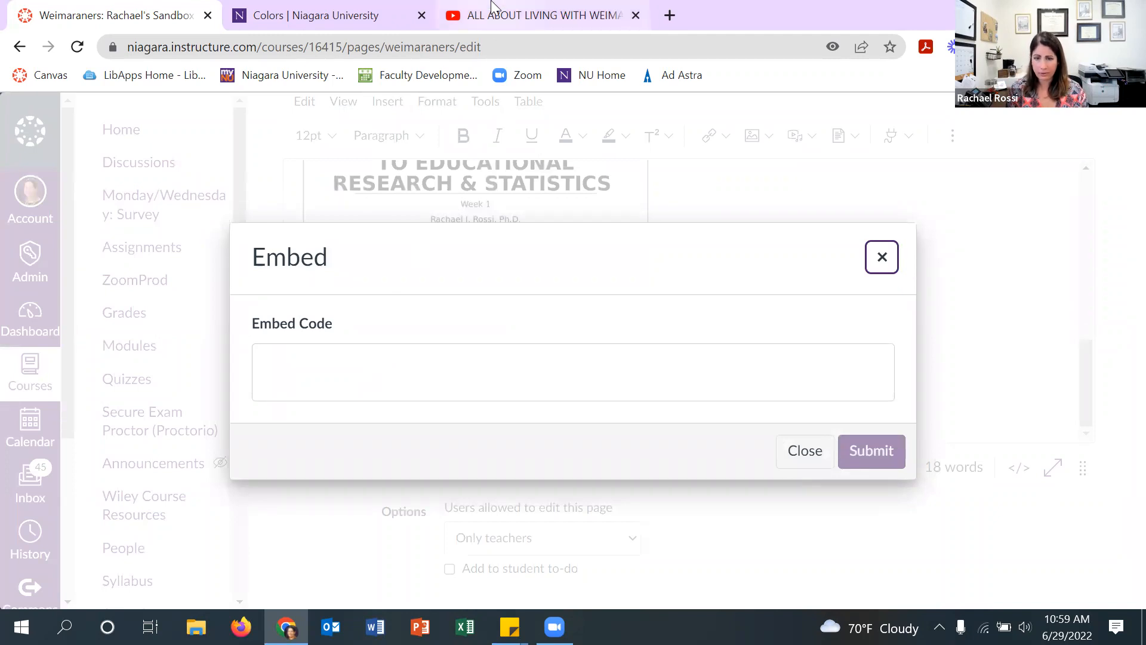
- Switch to the YouTube video, review its embed options and copy the iframe embed code with Show player controls enabled
left_click(493, 8)
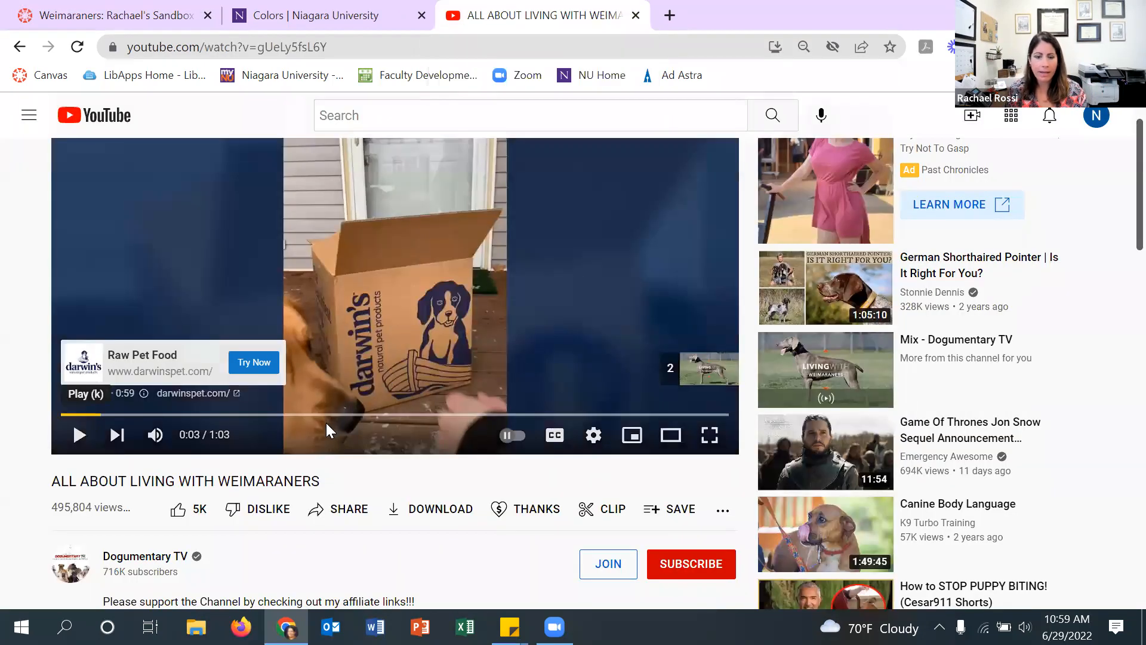
left_click(341, 520)
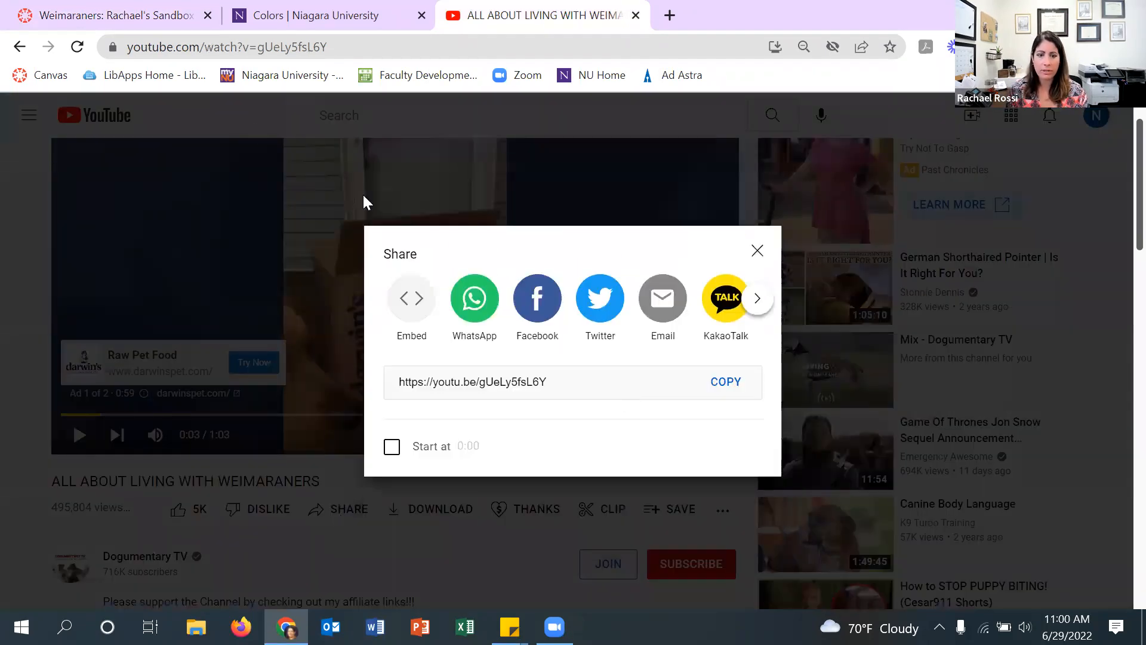
left_click(427, 306)
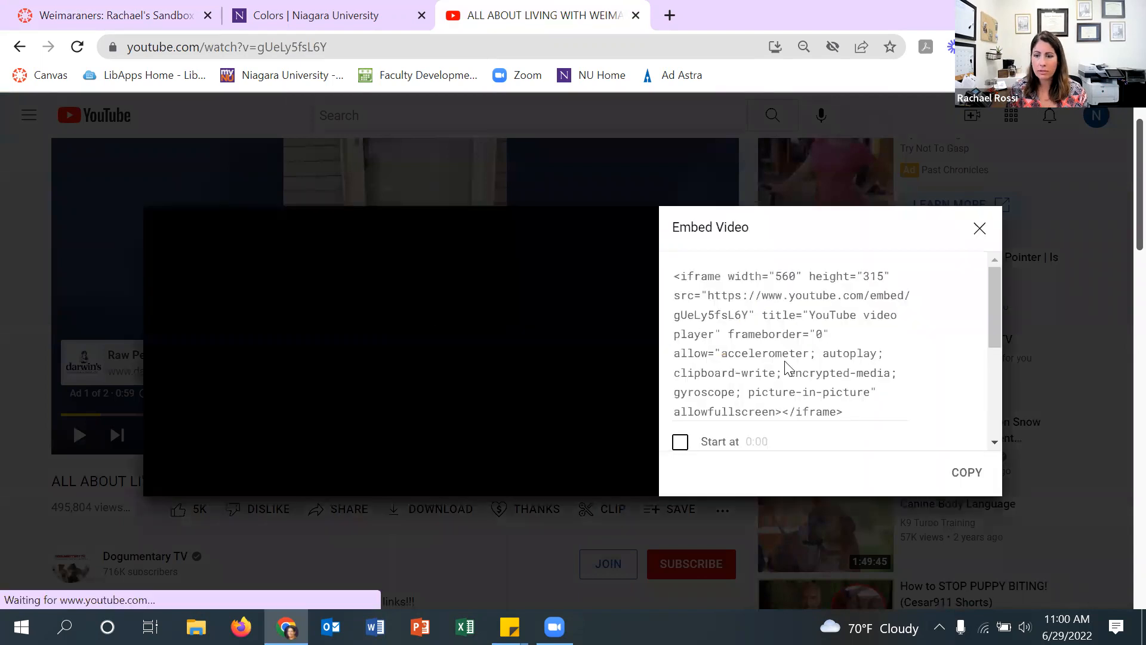
scroll(726, 323, "down", 1)
scroll(726, 322, "down", 2)
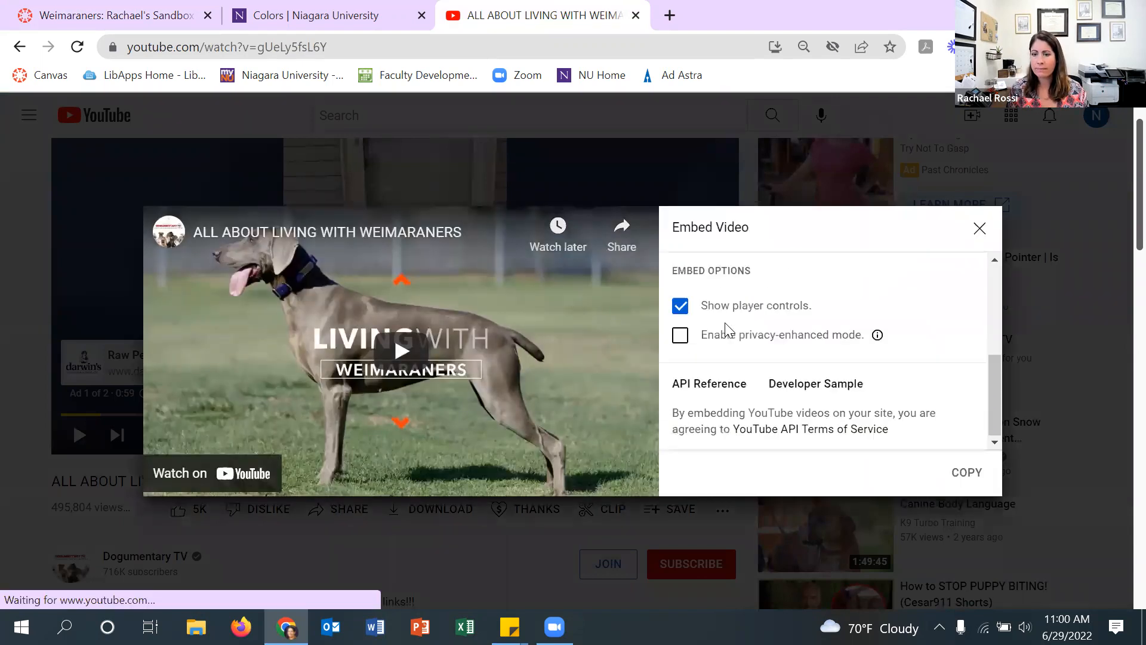
scroll(726, 323, "up", 4)
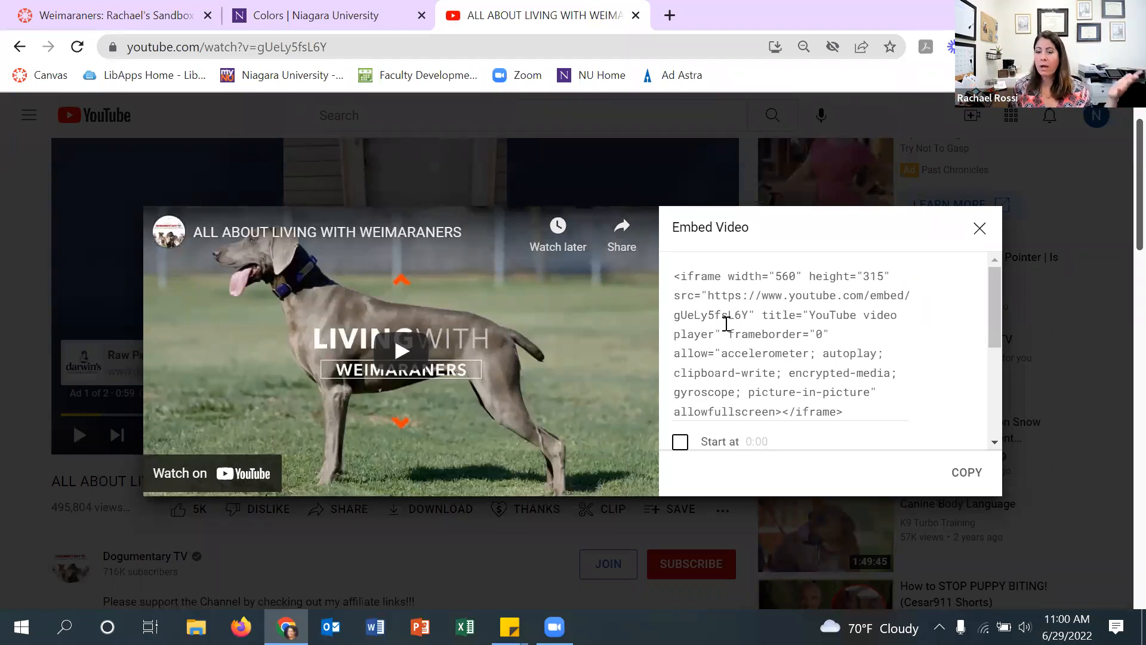
scroll(681, 360, "down", 2)
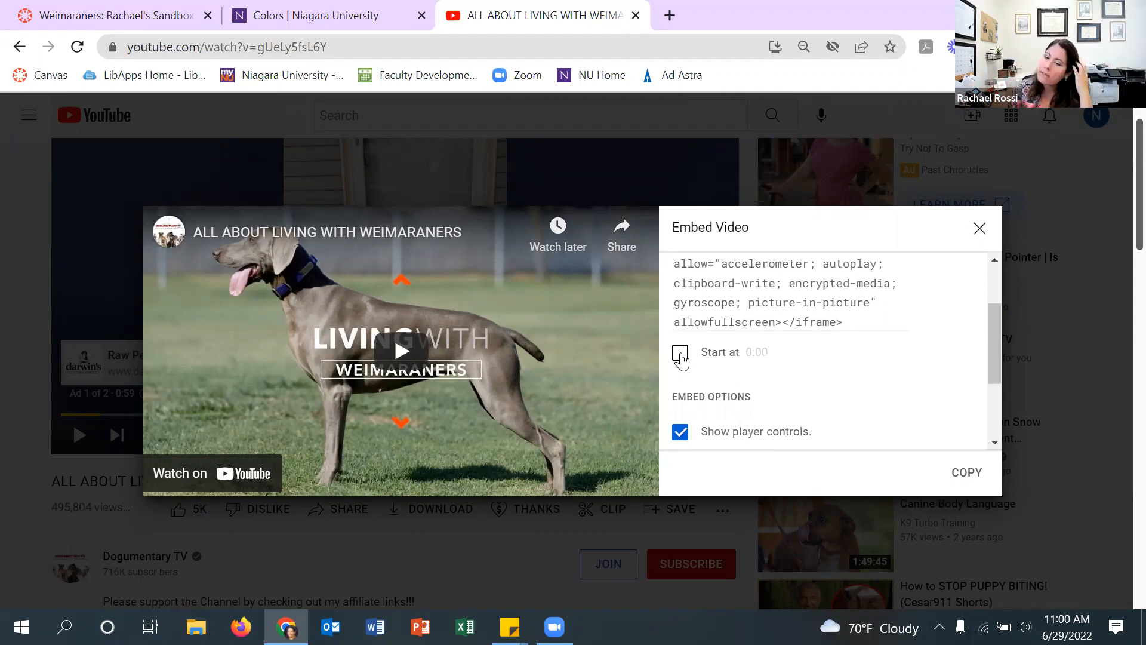
scroll(695, 363, "down", 2)
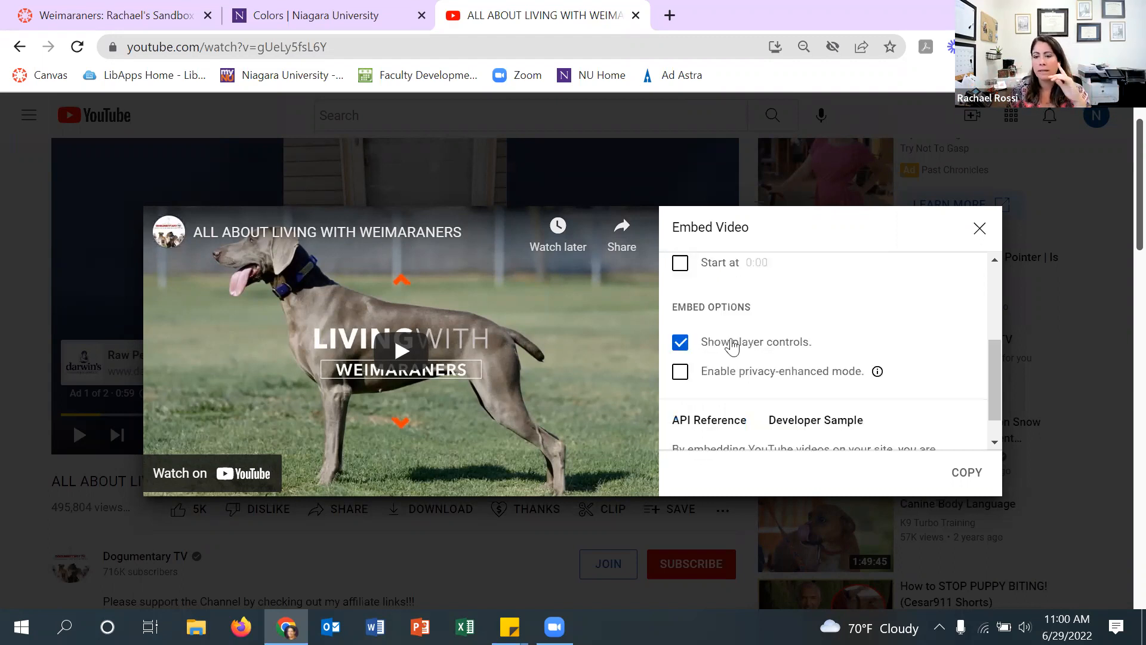
scroll(762, 336, "down", 1)
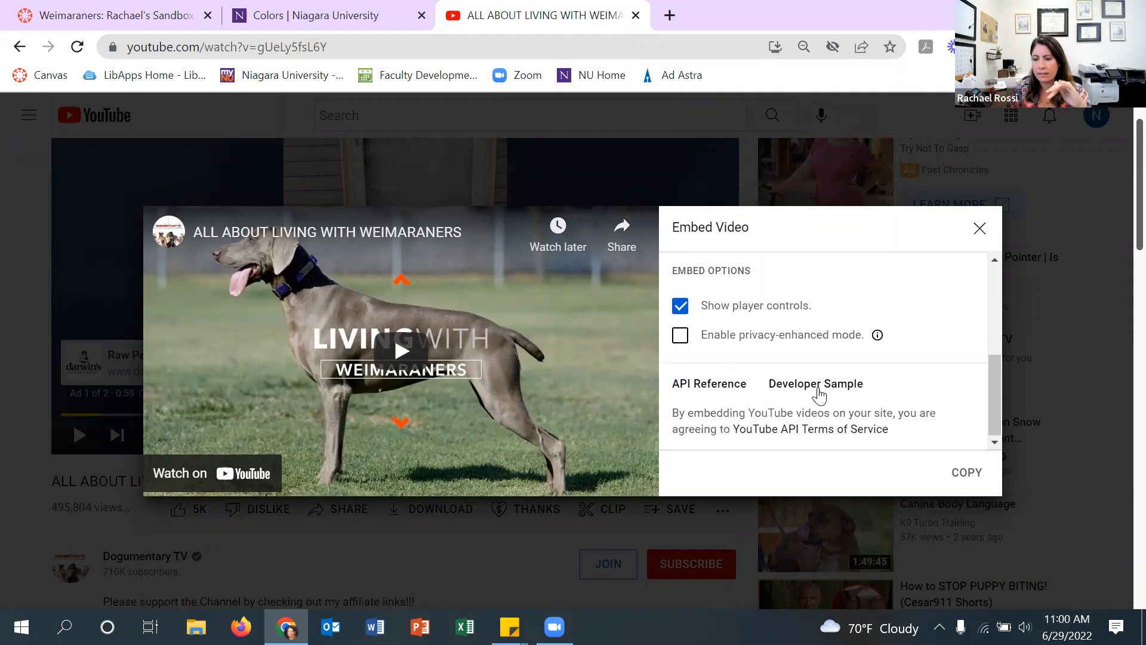
scroll(788, 376, "up", 2)
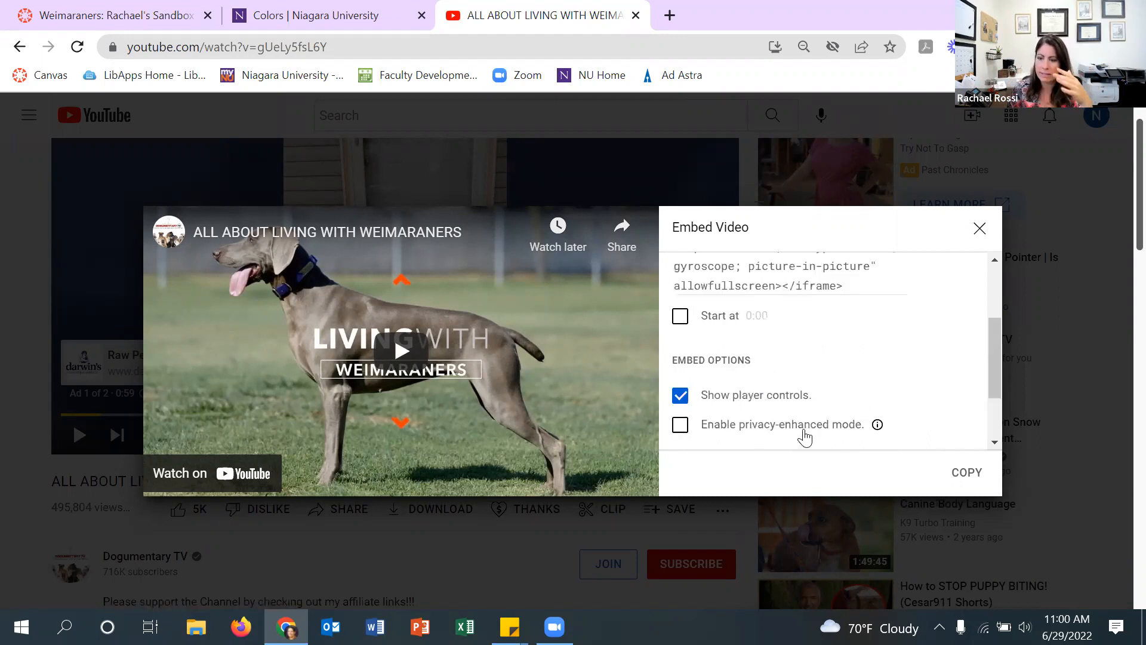
scroll(797, 412, "up", 3)
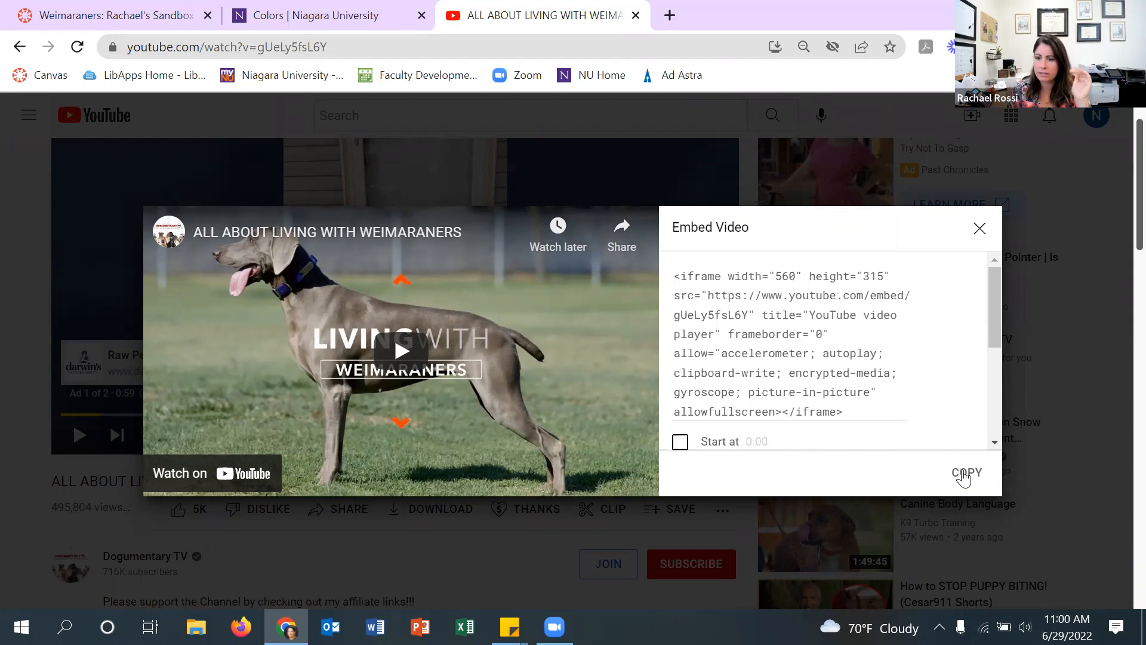
left_click(965, 474)
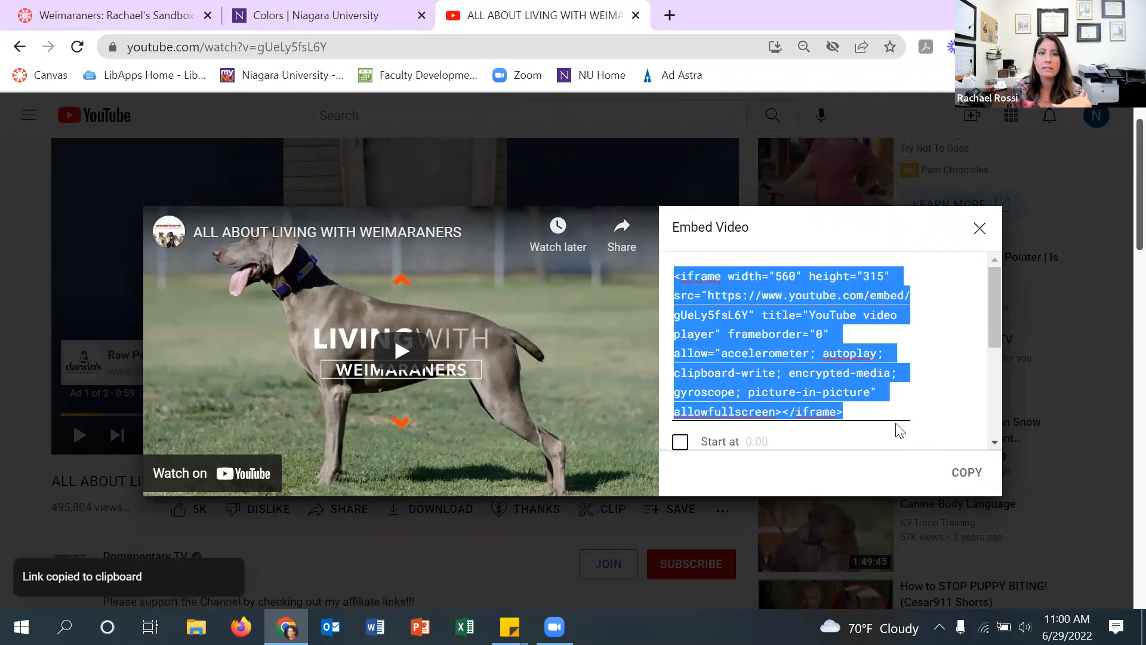
- Back in Canvas, paste the copied iframe code as the embed code and submit it to embed the video below the PDF link
left_click(124, 7)
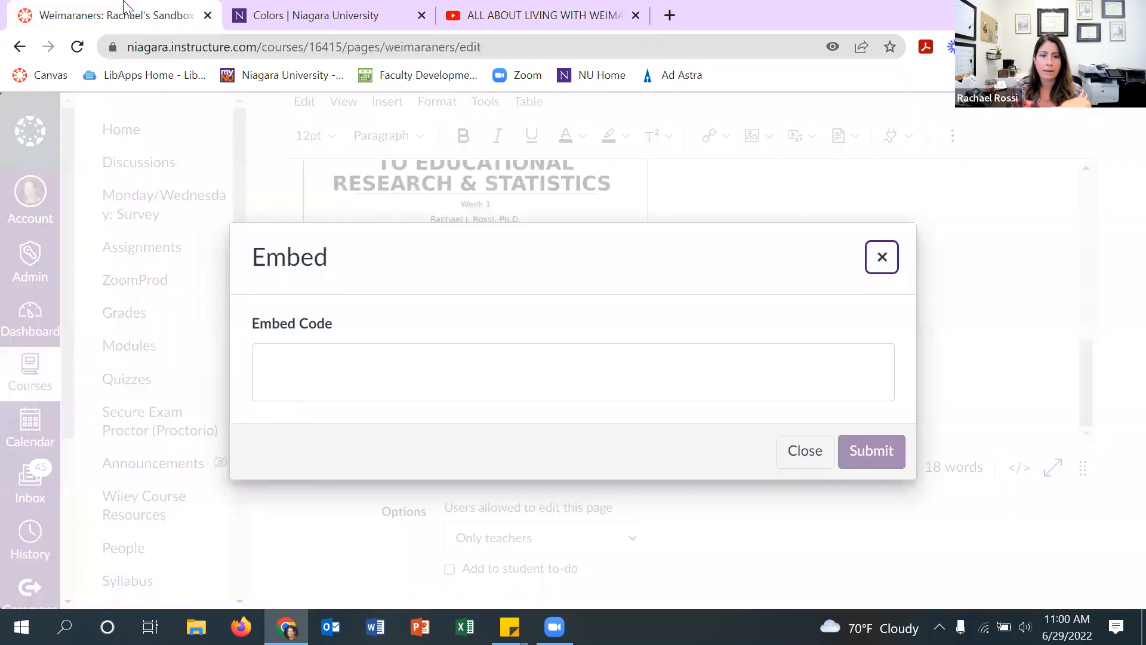
left_click(338, 362)
right_click(337, 362)
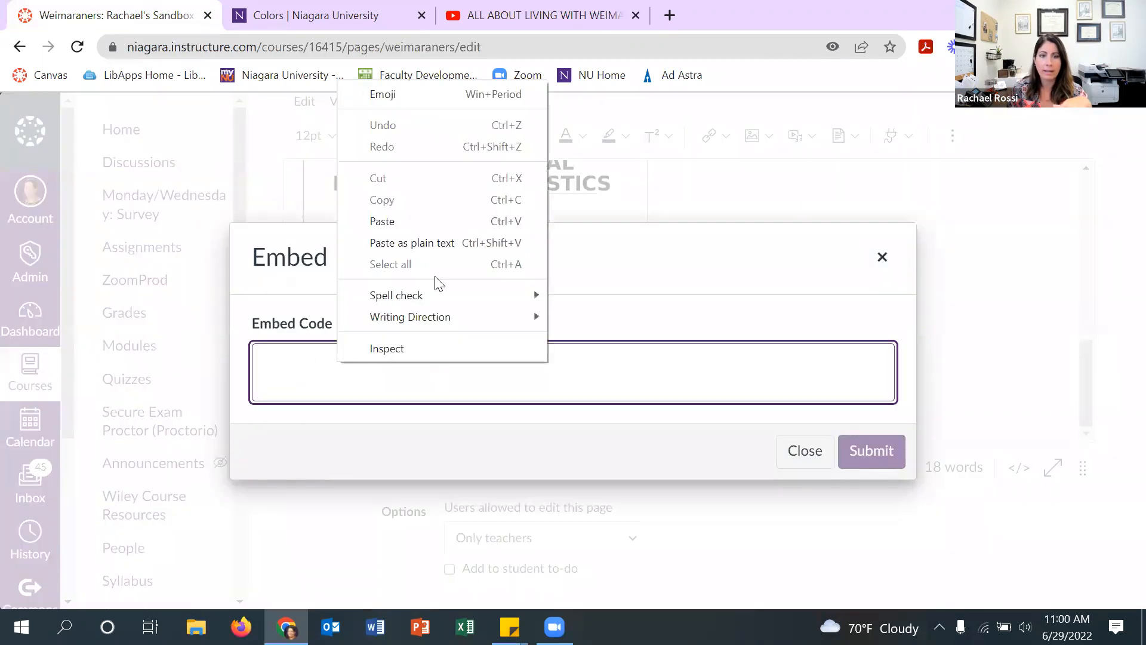
left_click(418, 221)
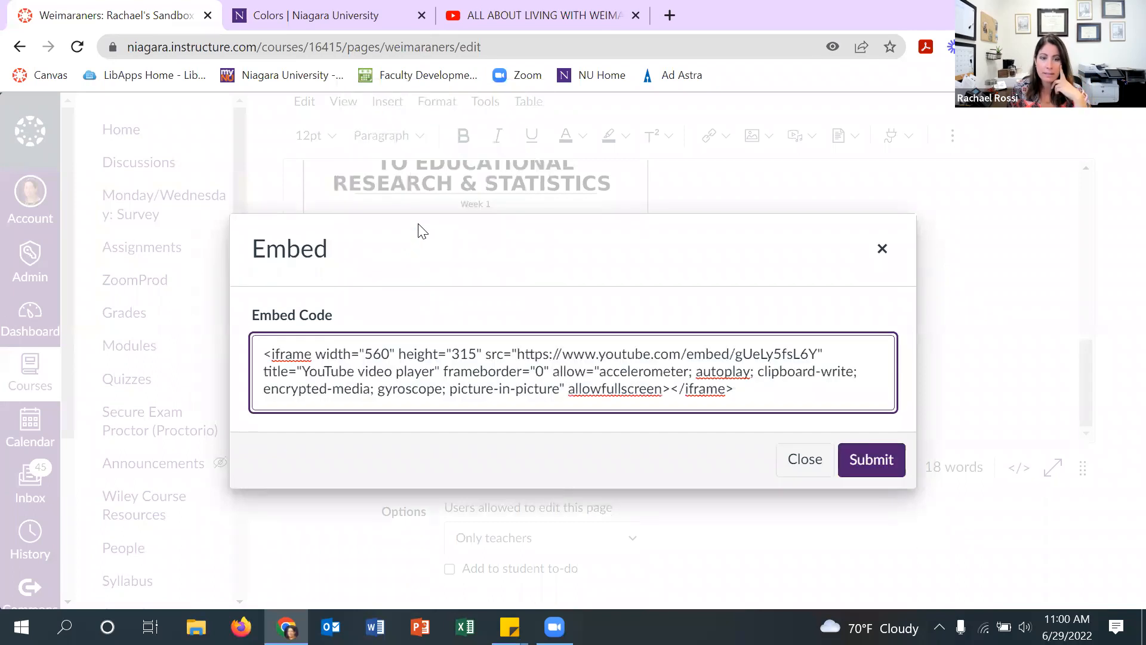
left_click(852, 461)
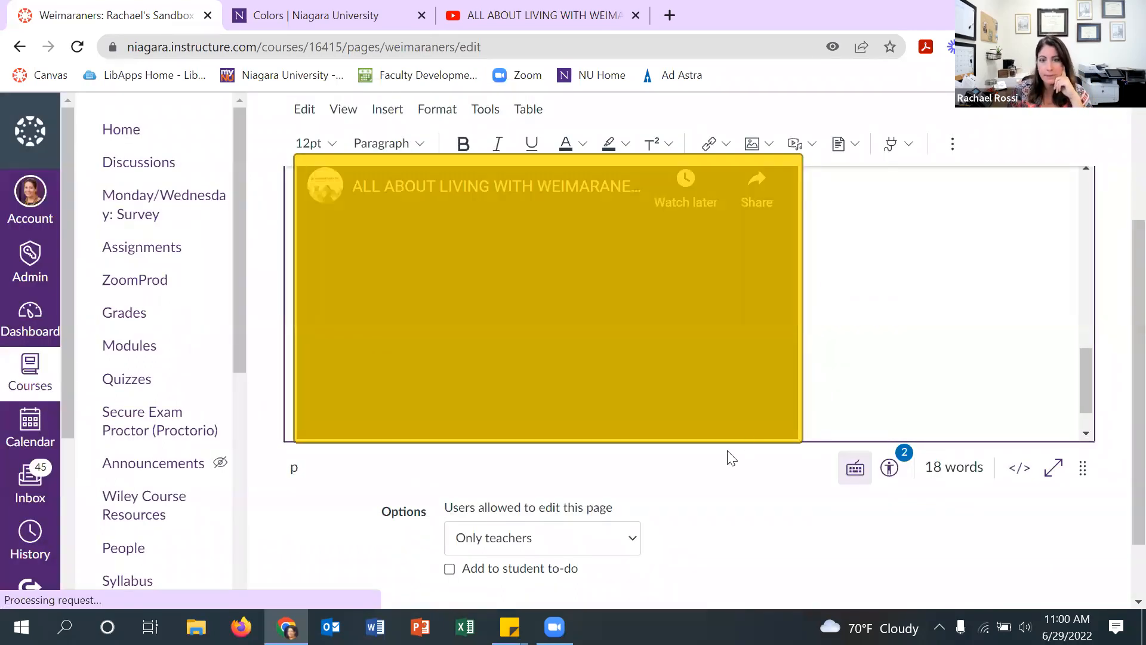
scroll(579, 431, "up", 2)
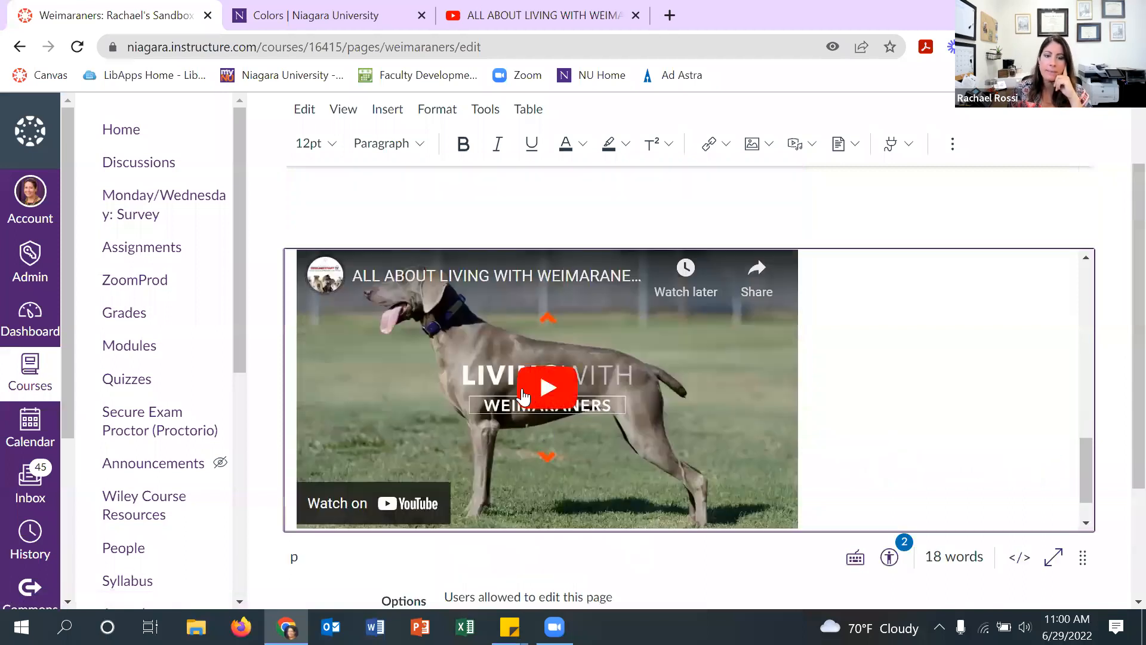
scroll(579, 431, "up", 2)
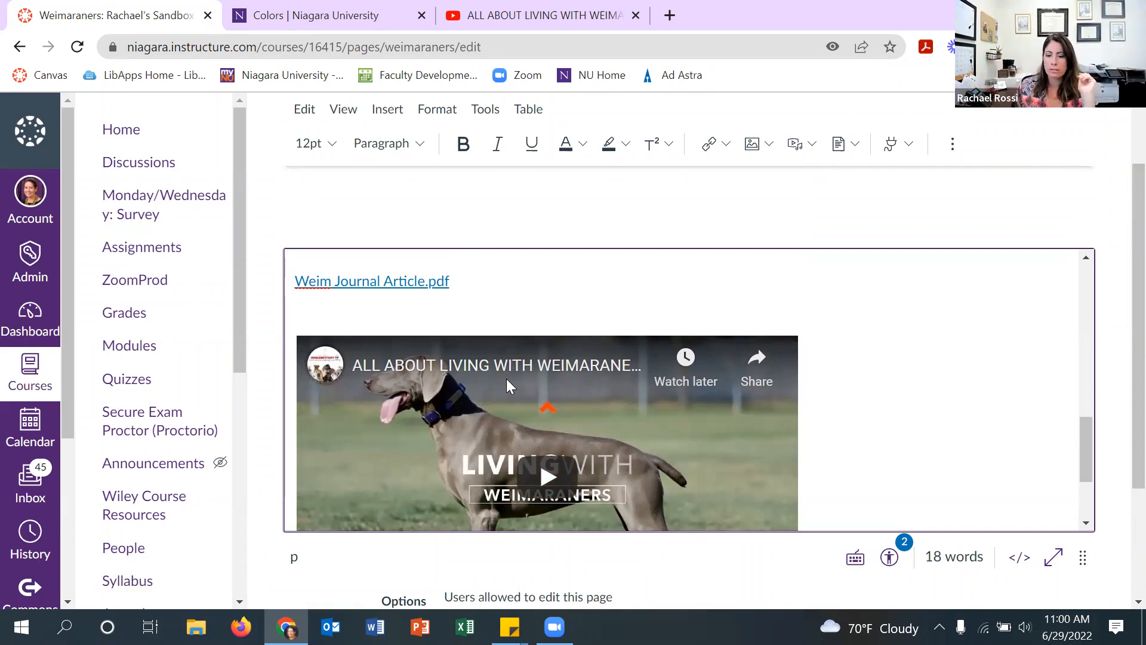
- Save the Weimaraners page and review the saved version from its heading down to the embedded YouTube video
scroll(722, 415, "down", 5)
scroll(752, 448, "down", 1)
left_click(1069, 560)
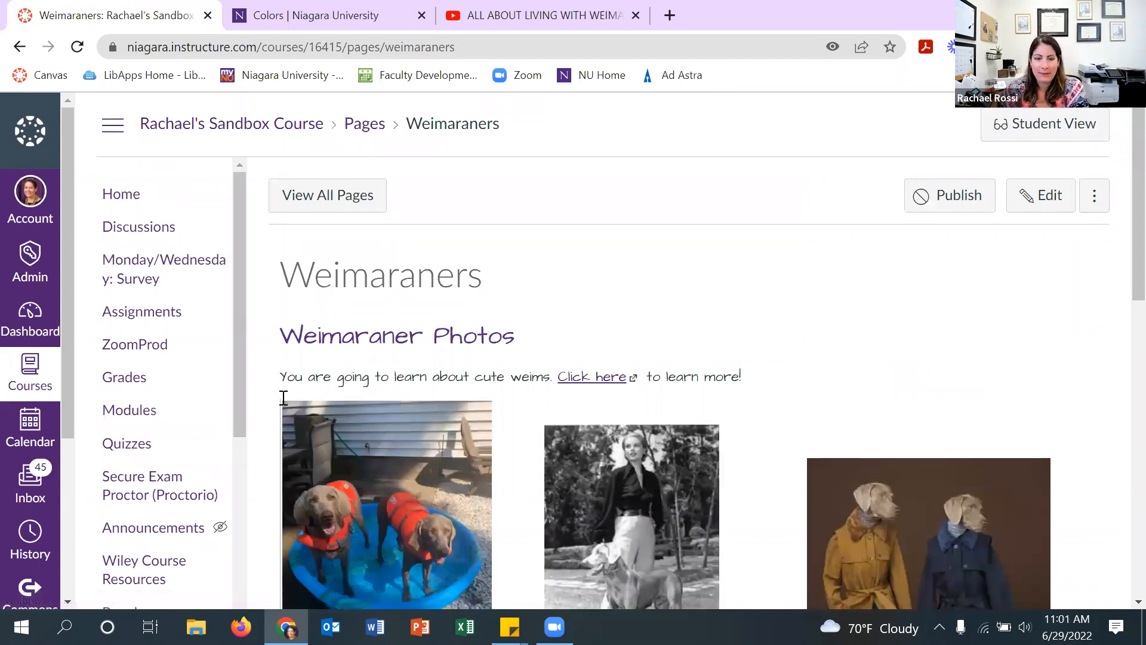
scroll(568, 409, "down", 3)
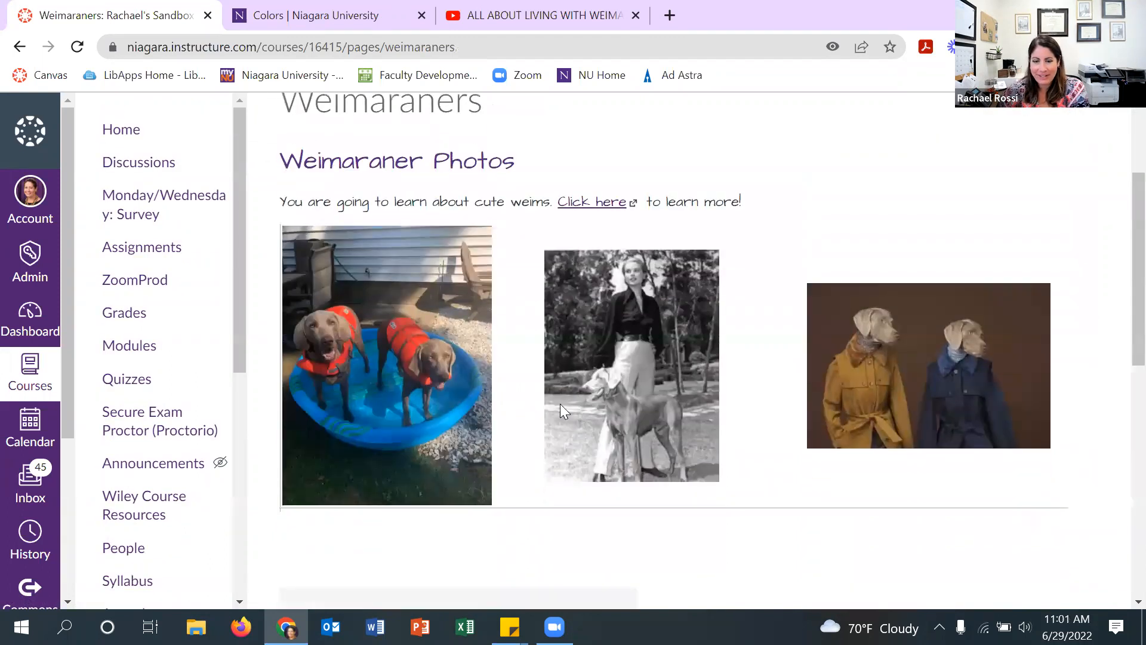
scroll(560, 405, "down", 2)
scroll(417, 338, "down", 4)
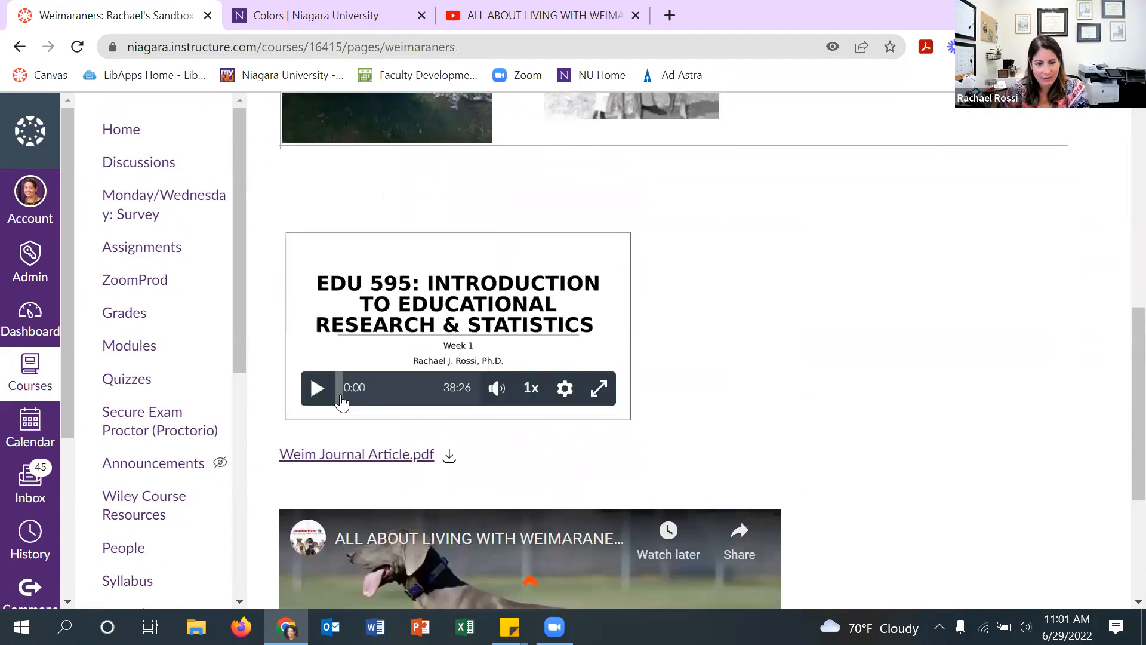
scroll(564, 468, "down", 2)
scroll(529, 438, "down", 3)
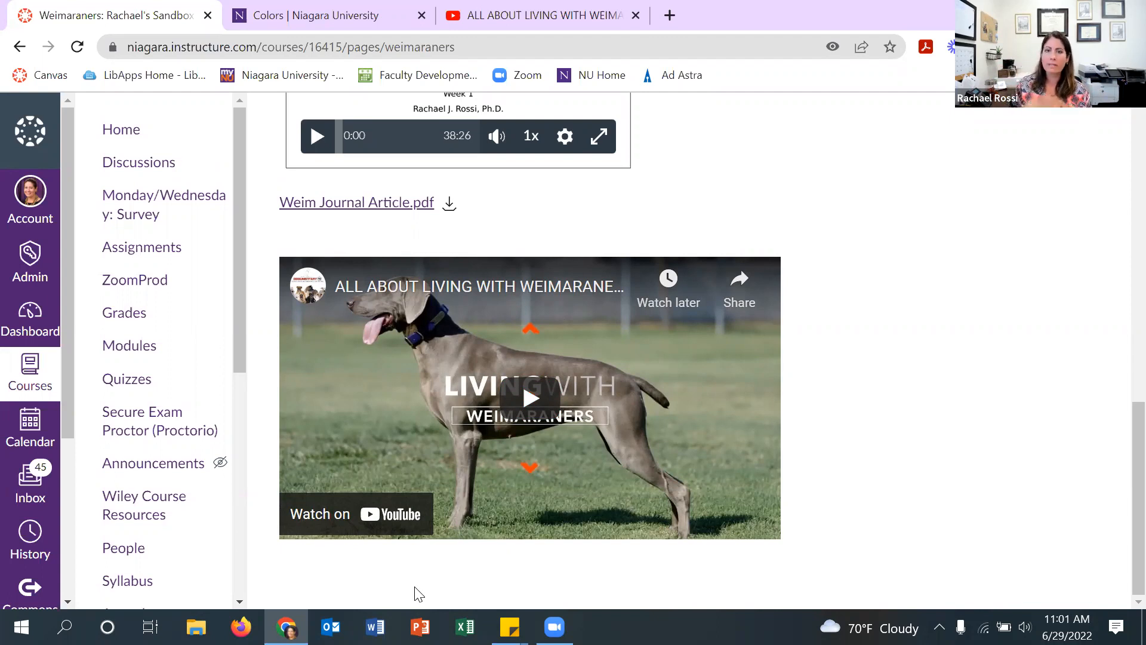
- Reopen the Weimaraners page for editing and look up the editor's keyboard shortcuts, closing the list when done
scroll(418, 593, "up", 10)
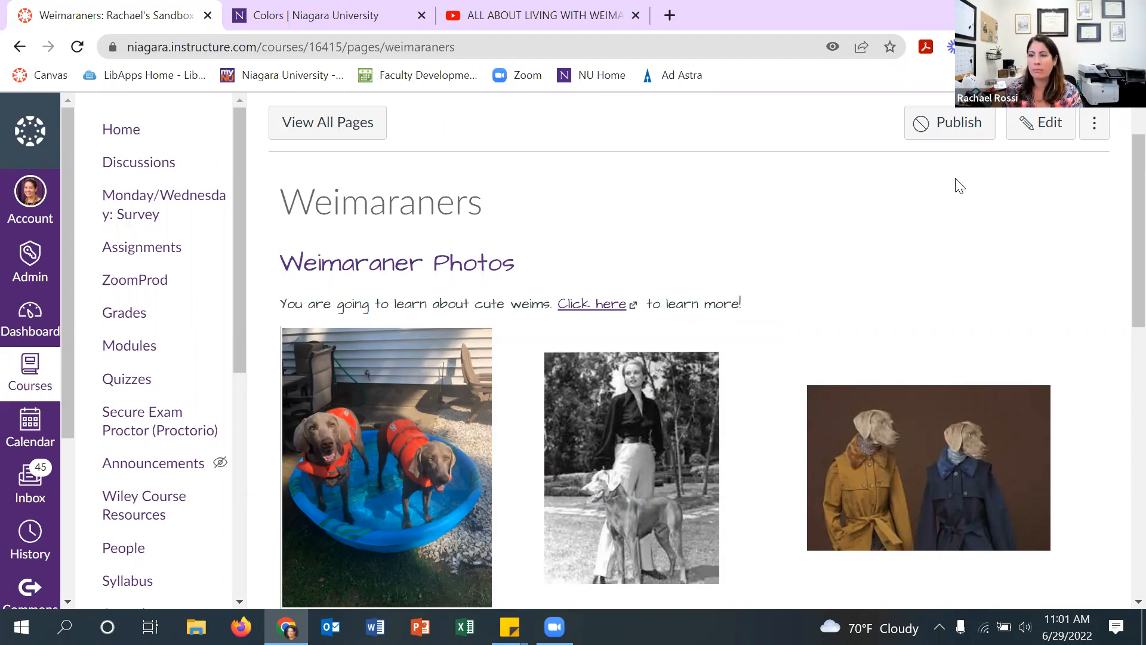
left_click(1049, 135)
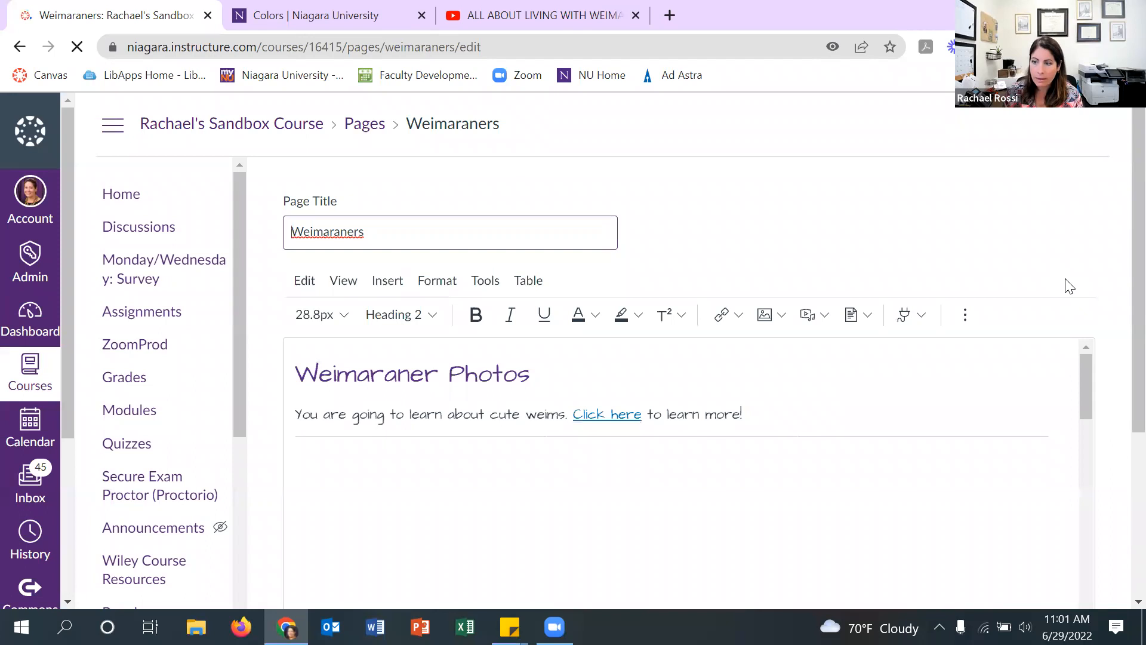
scroll(1118, 327, "down", 5)
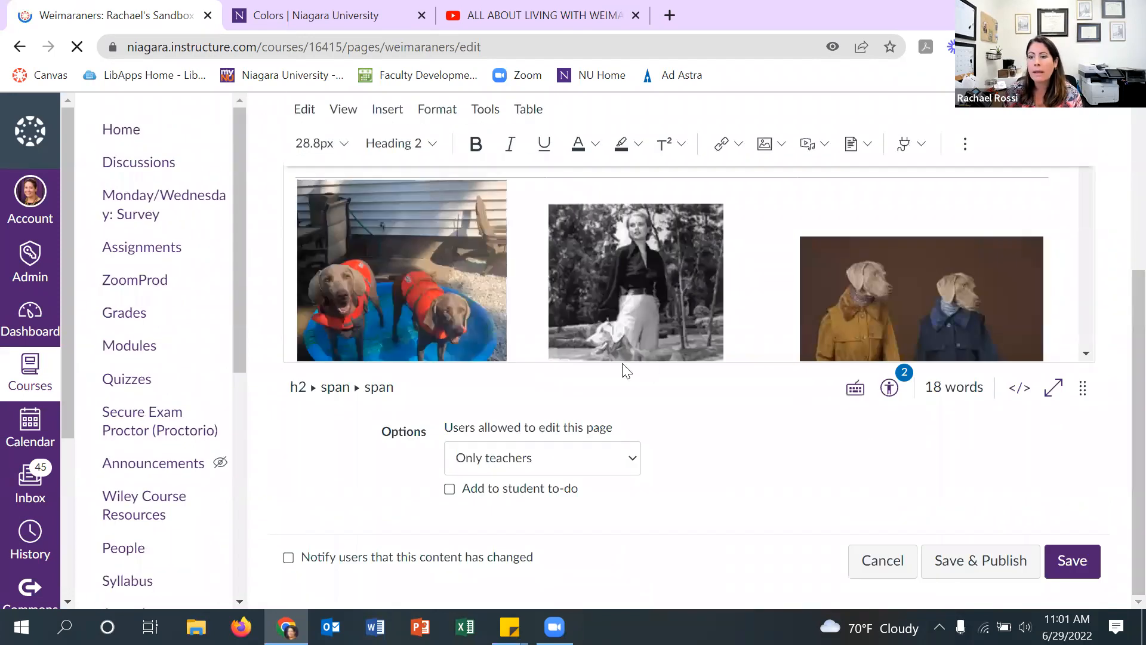
left_click(856, 391)
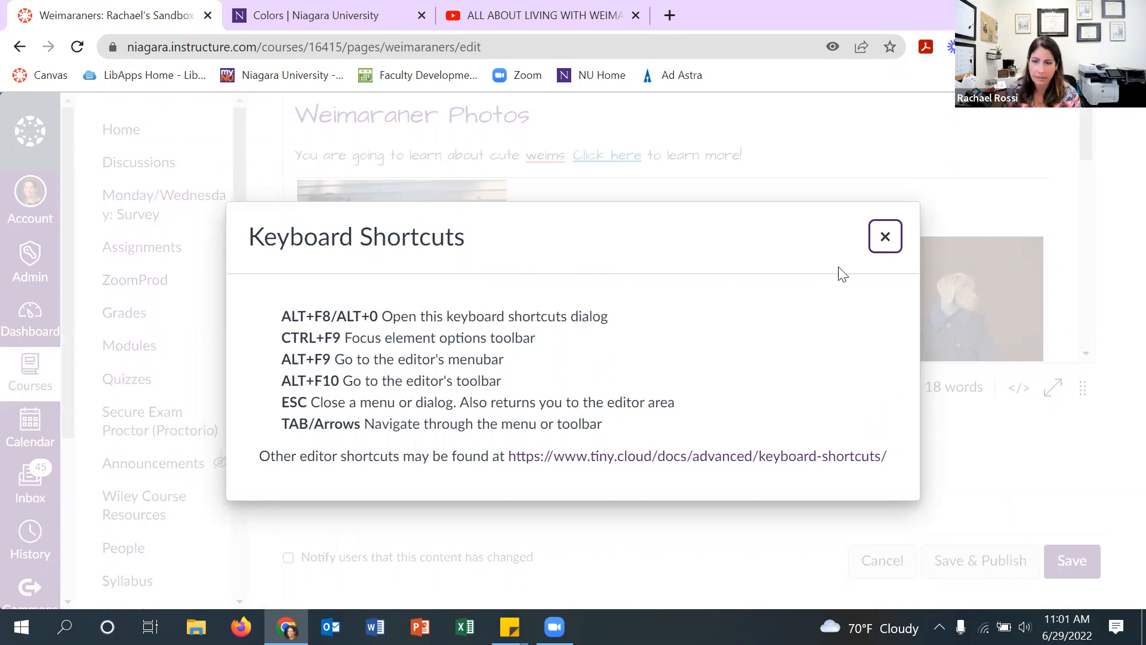
left_click(884, 238)
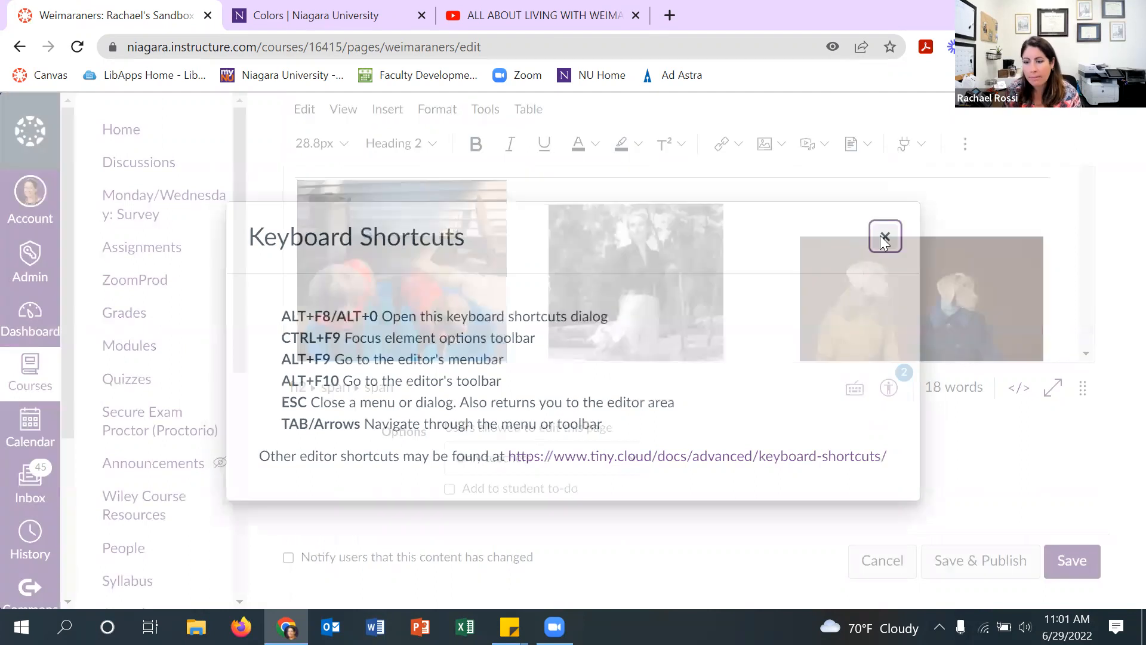
- Run the Accessibility Checker on the page content and step through its reported issues without applying any fix
scroll(865, 400, "down", 5)
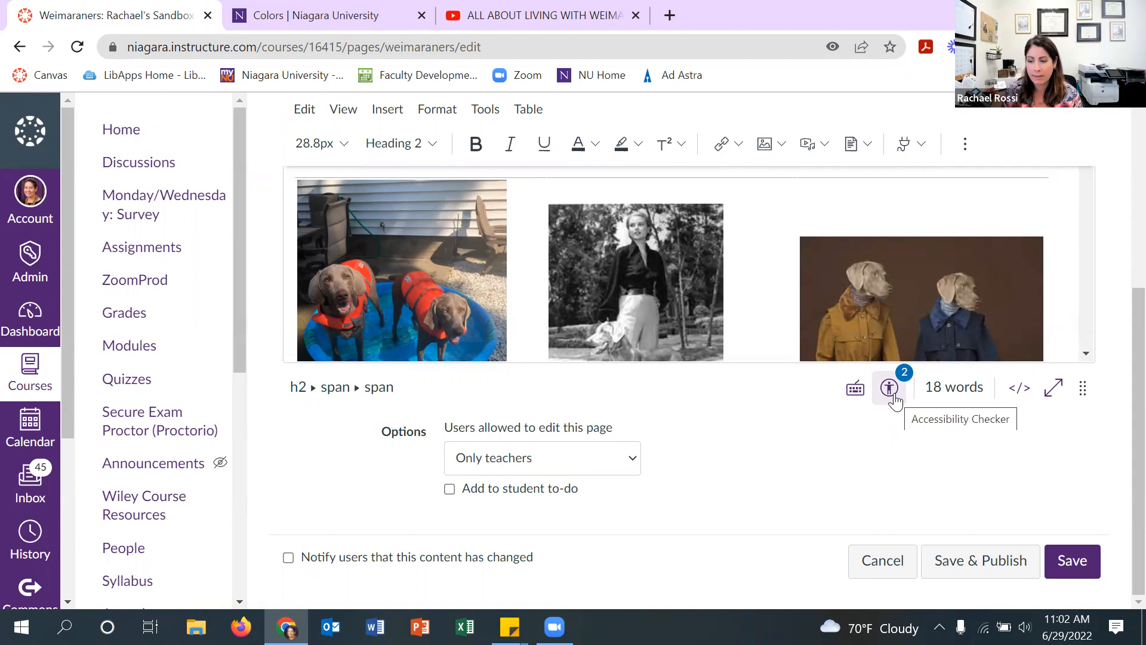
left_click(893, 393)
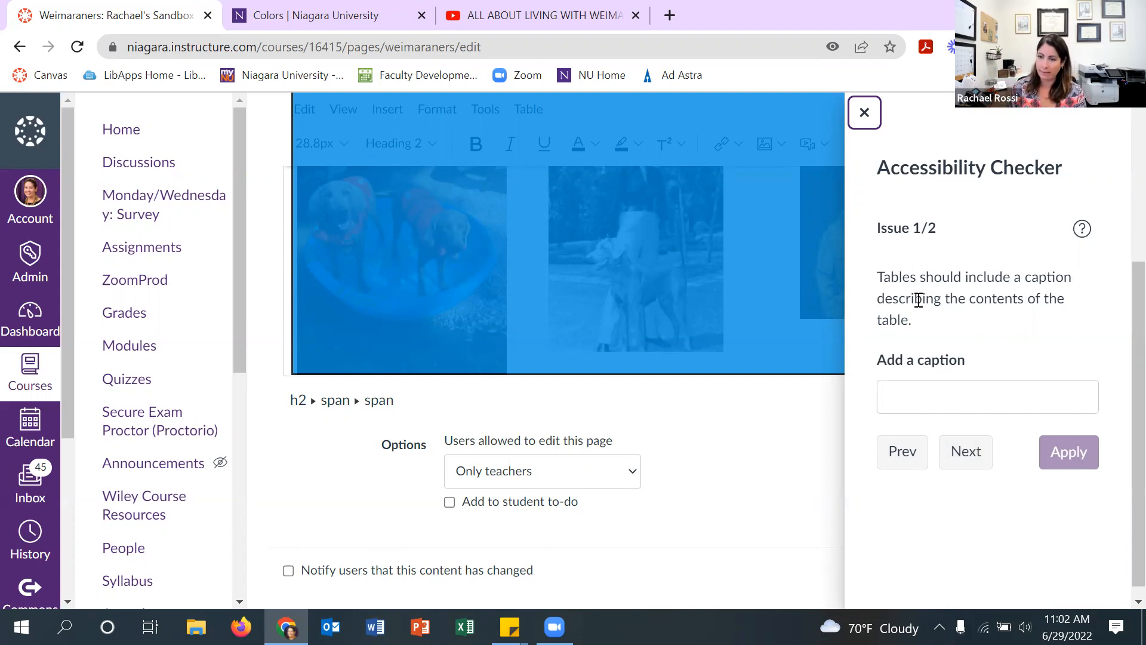
left_click(980, 466)
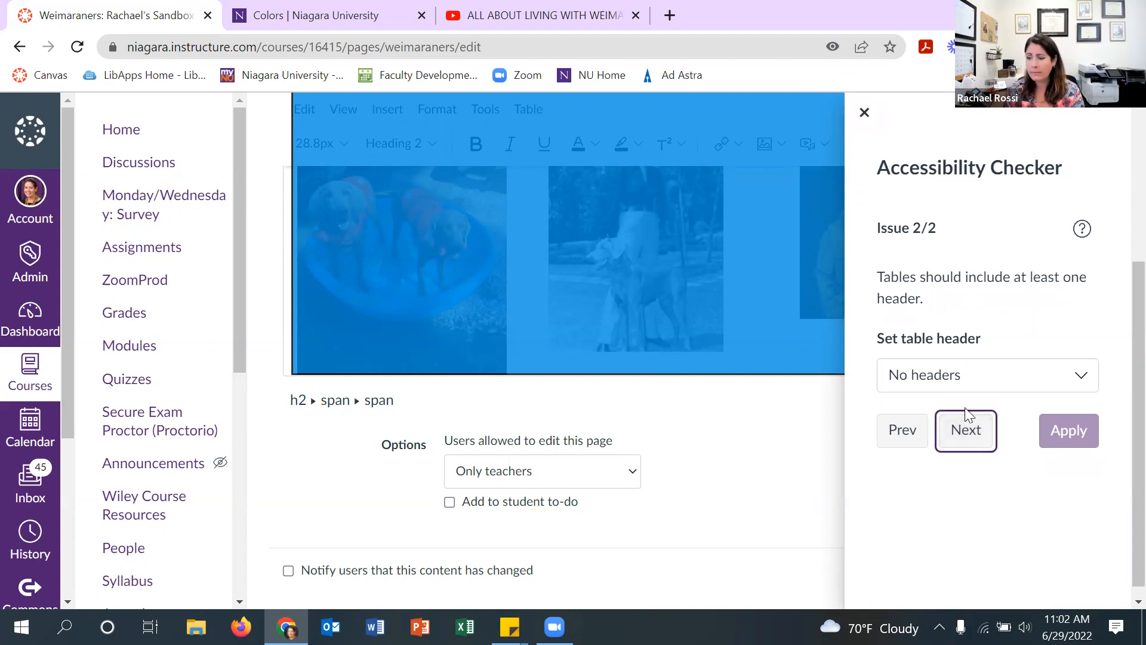
left_click(864, 113)
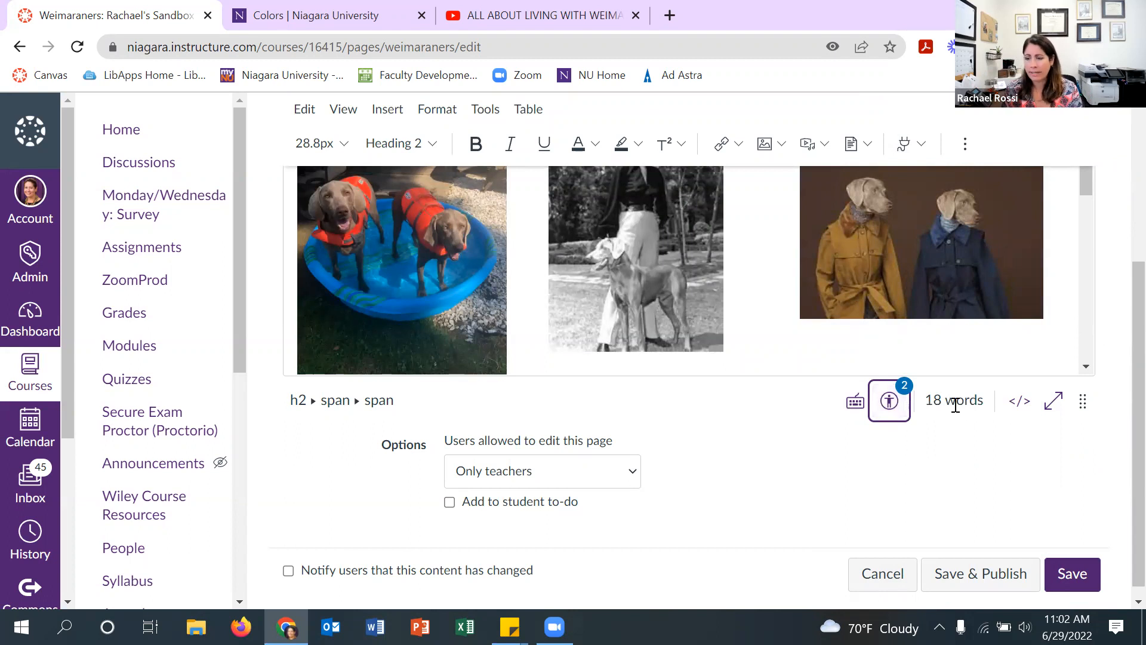
- Inspect the page's HTML code and view the whole content in the full-screen editor, returning to the normal editor size
left_click(1020, 400)
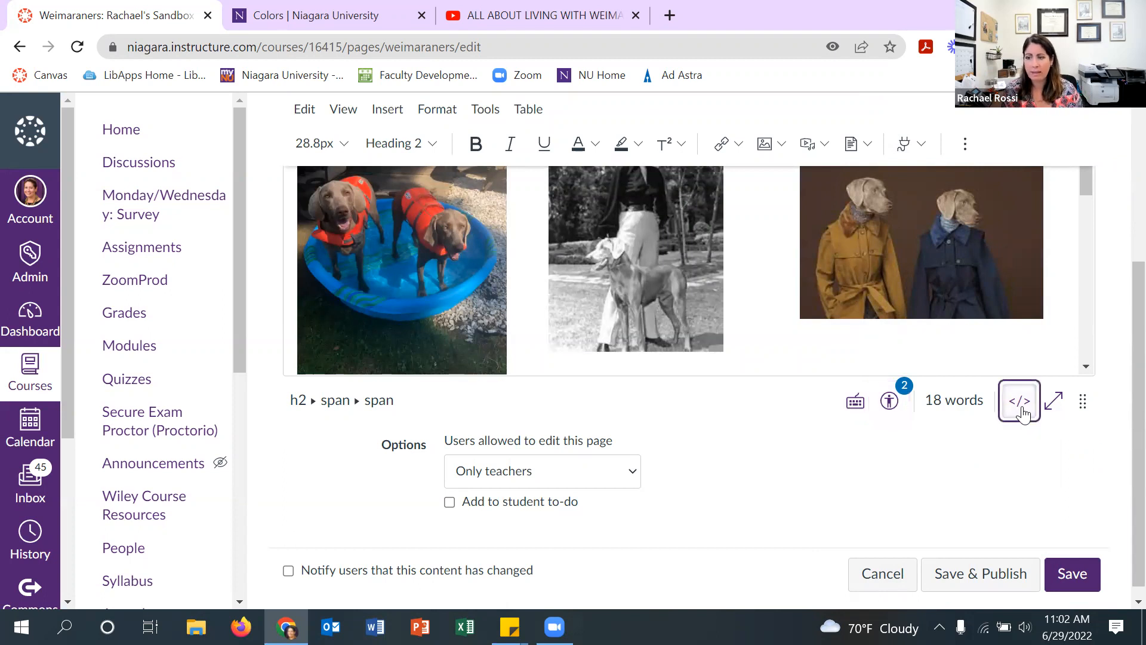
left_click(1021, 409)
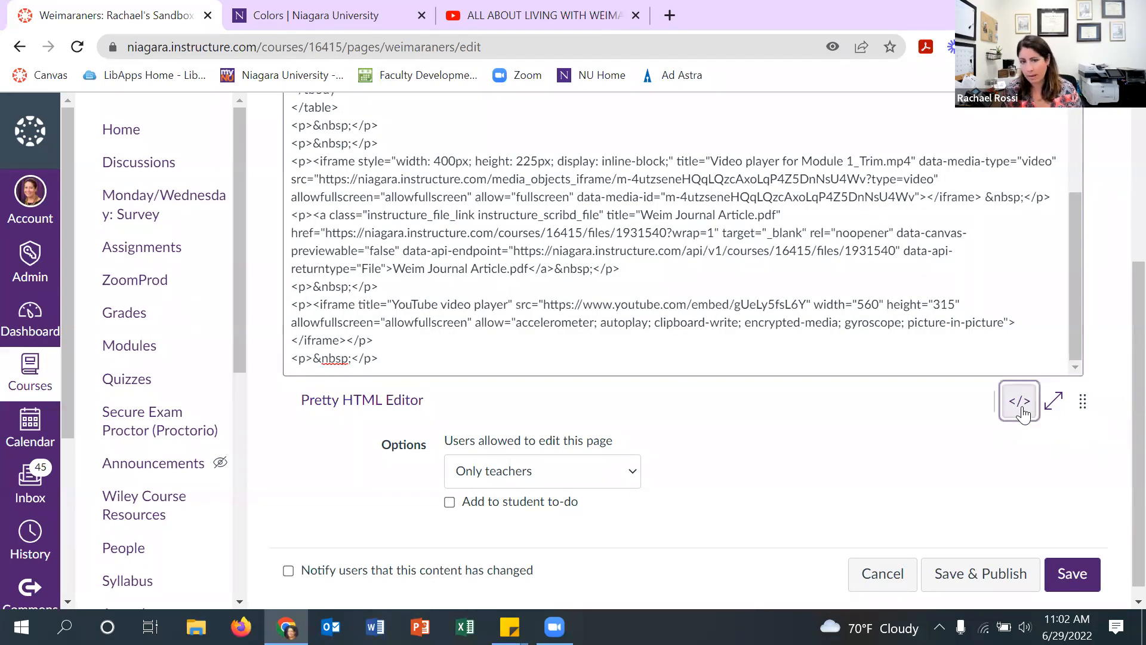
left_click(1059, 400)
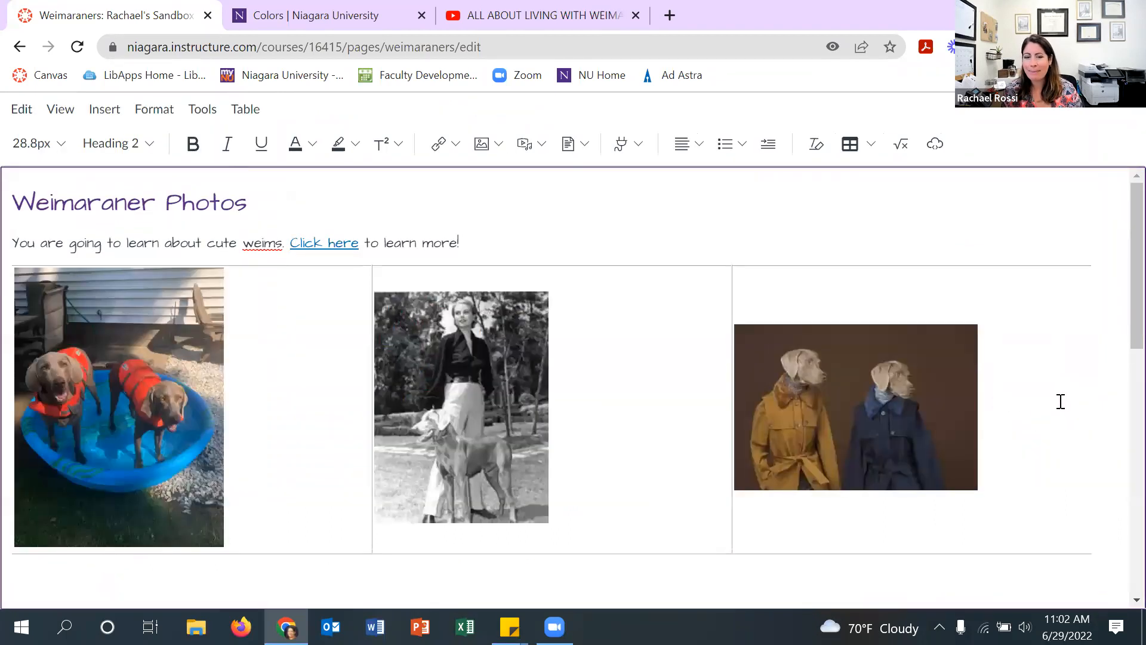
scroll(1055, 401, "down", 10)
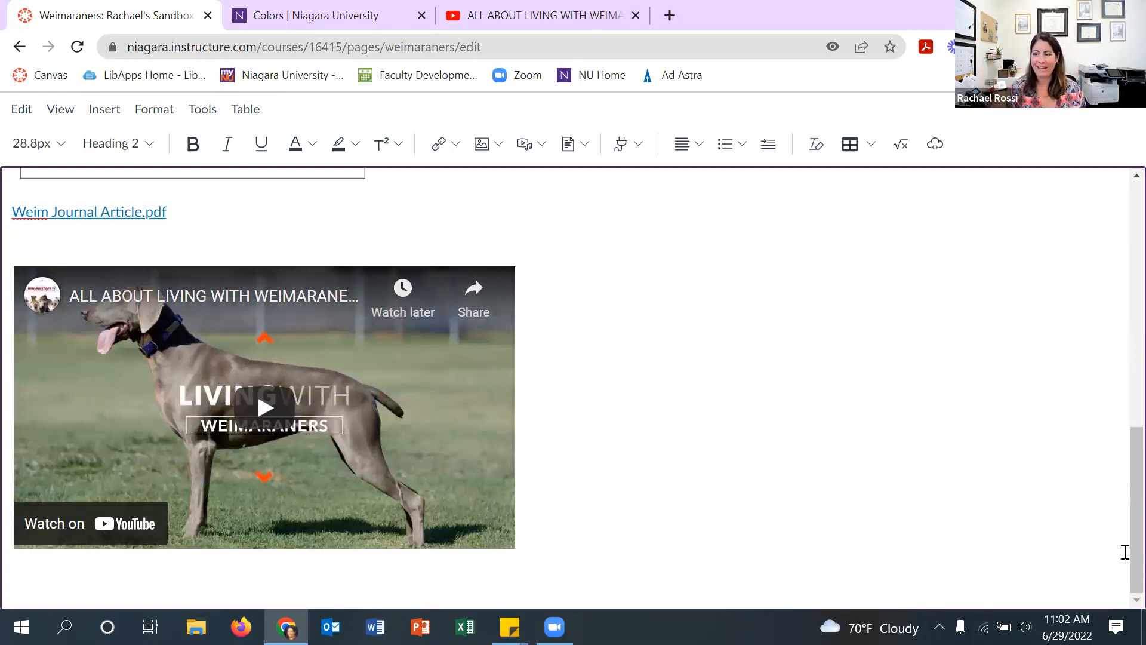
scroll(1027, 529, "up", 8)
scroll(987, 522, "up", 4)
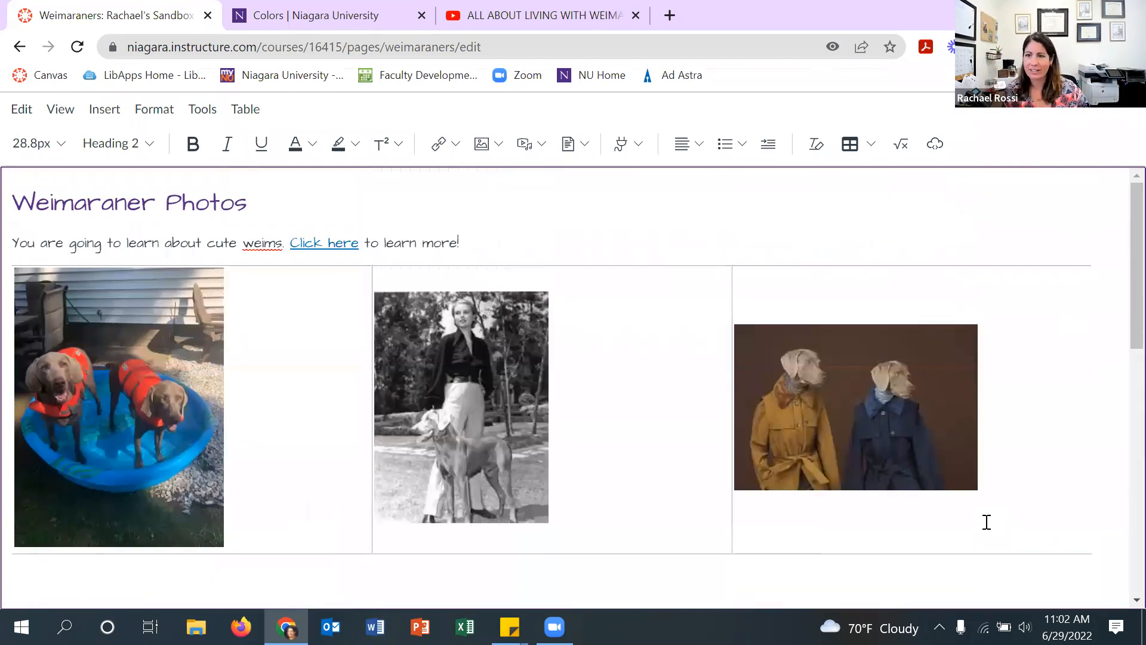
key("Escape")
scroll(1069, 334, "down", 4)
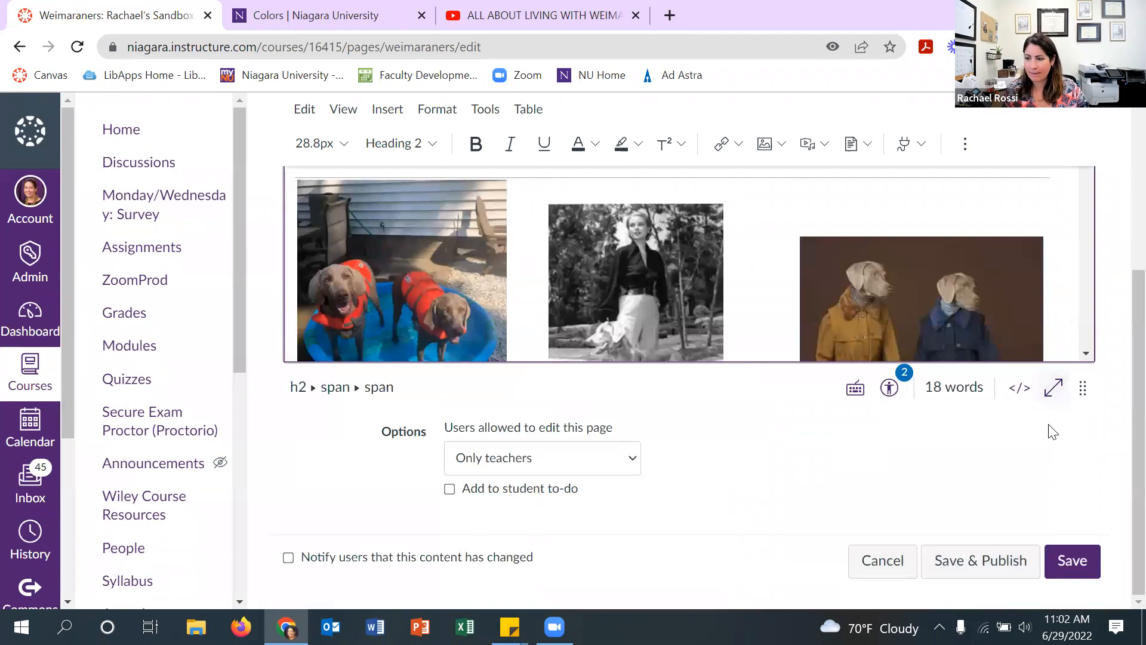
left_click(1082, 387)
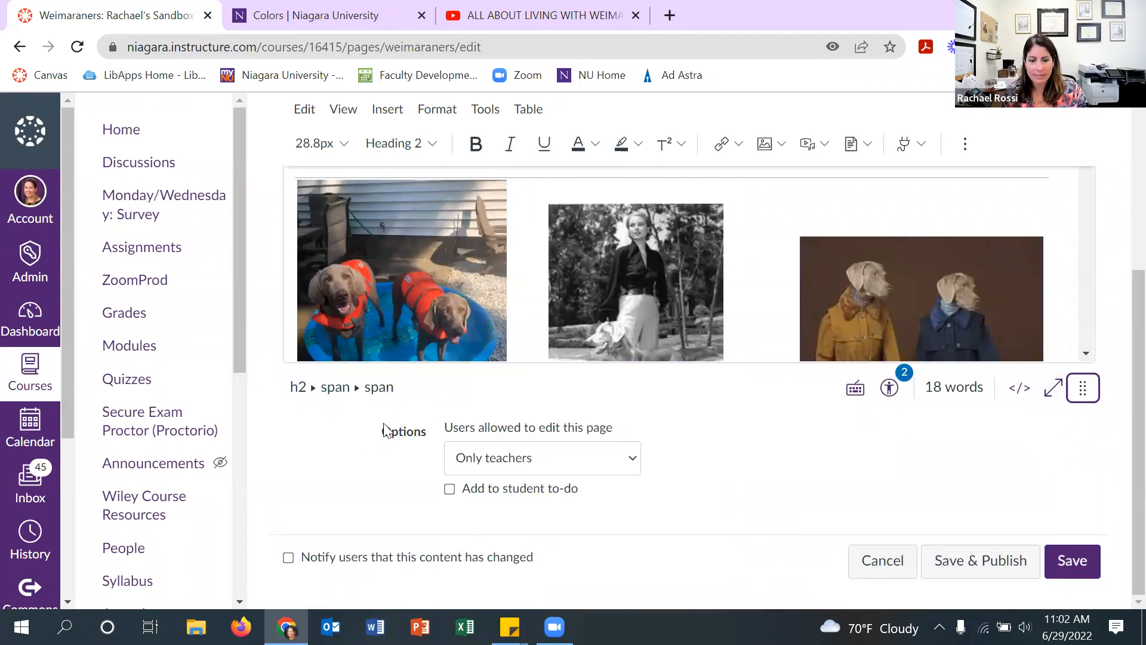
- Try adding the page to the student to-do list for Jul 1, 2022, and clear the option again
left_click(449, 490)
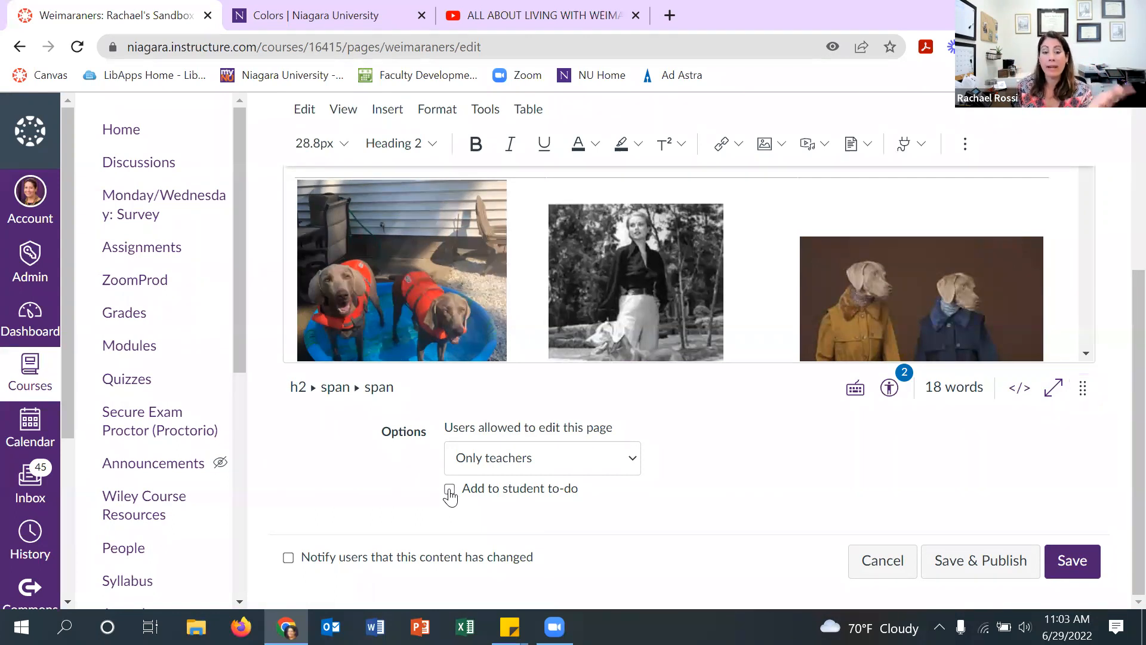
left_click(652, 524)
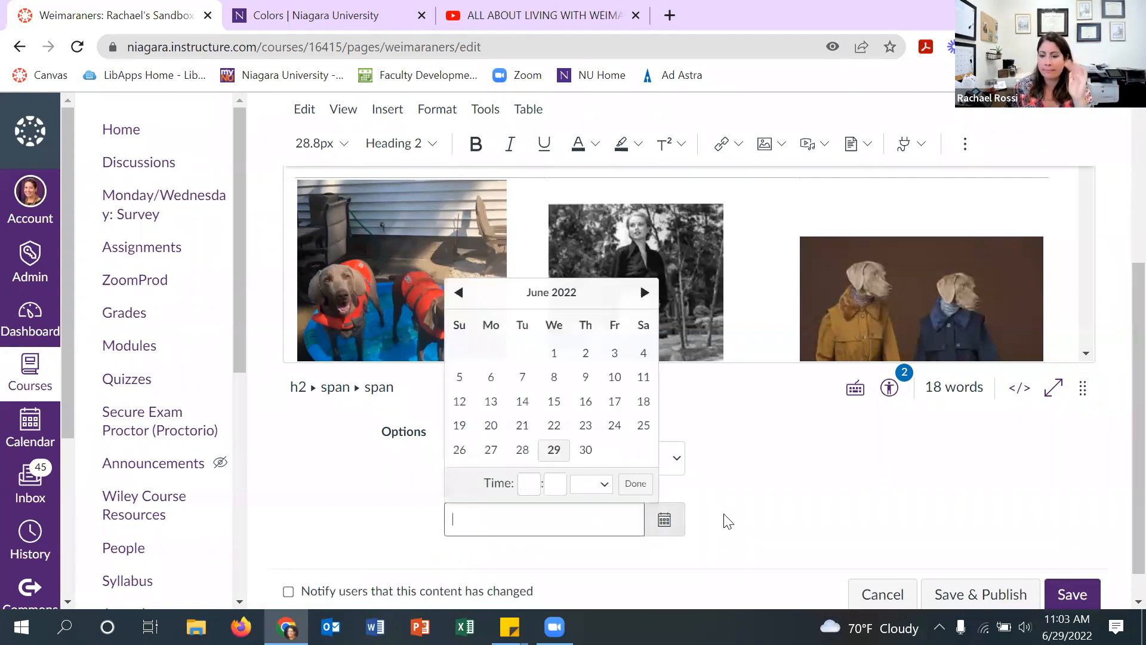
scroll(686, 447, "down", 1)
left_click(643, 259)
left_click(614, 319)
left_click(527, 473)
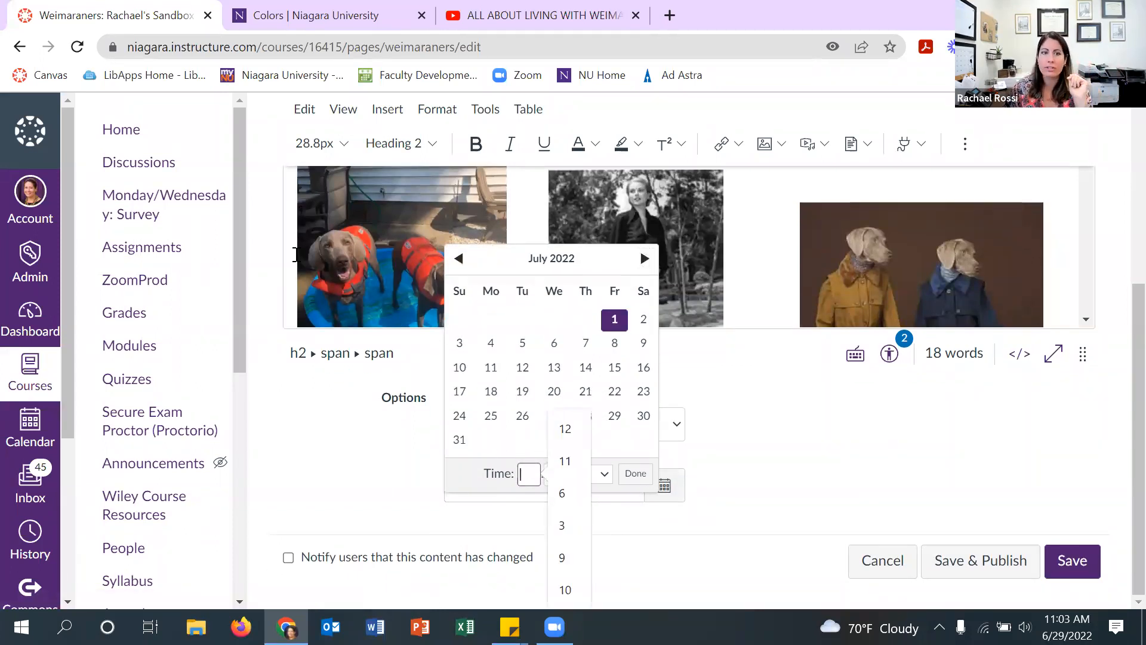
left_click(387, 469)
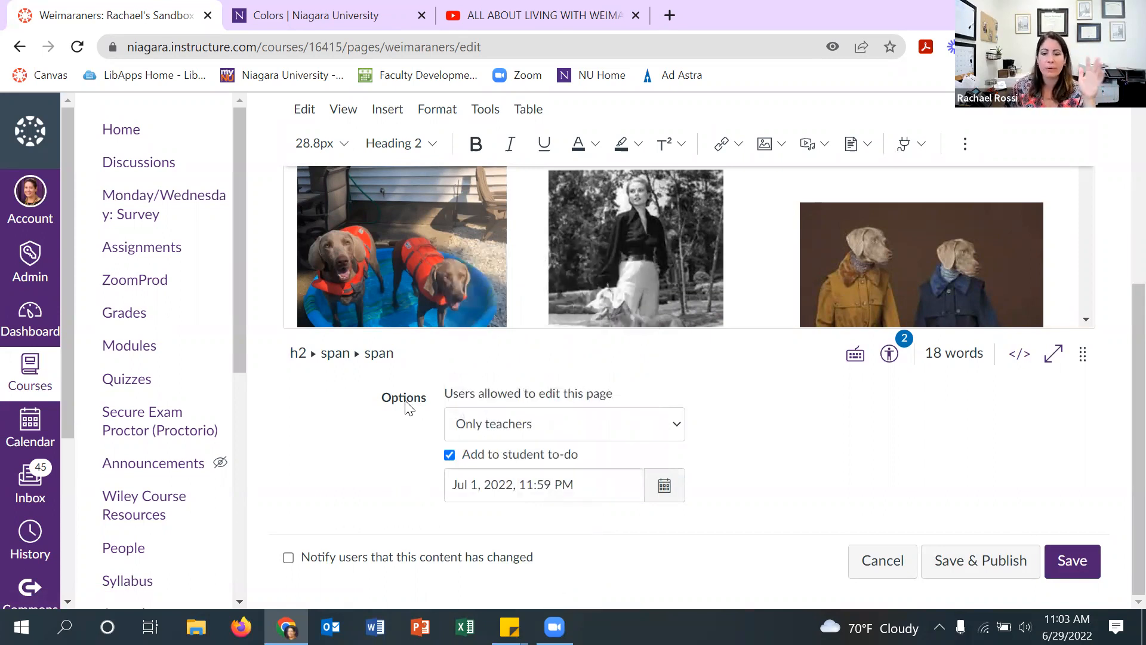
left_click(449, 456)
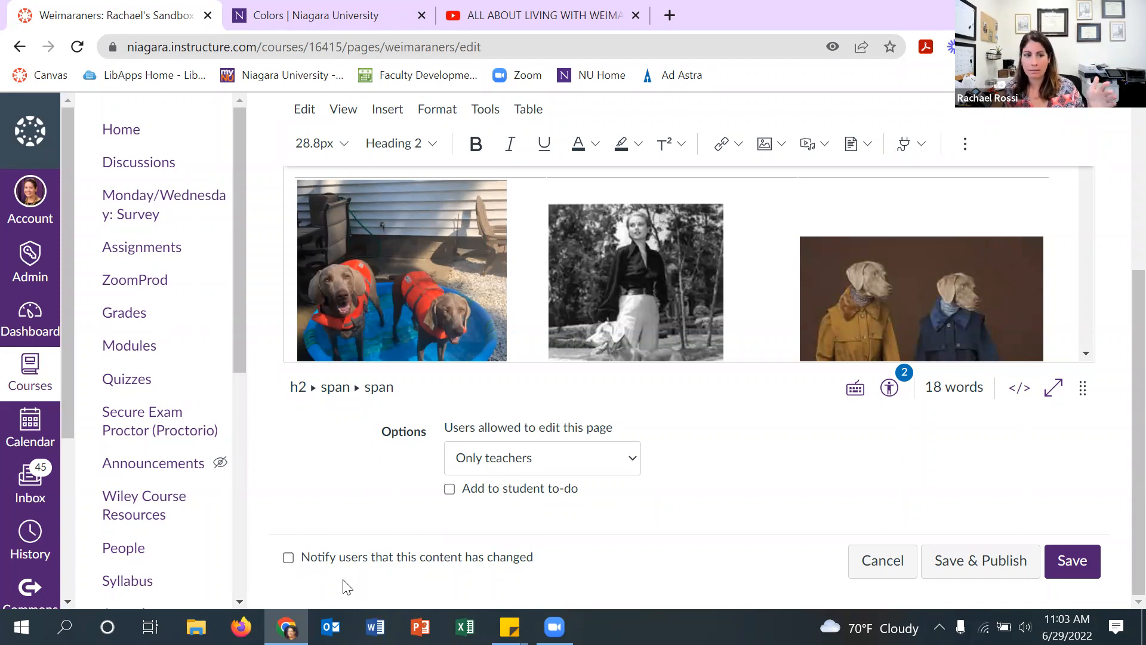
- Save and publish the Weimaraners page and review its heading, link and photo table
left_click(1005, 573)
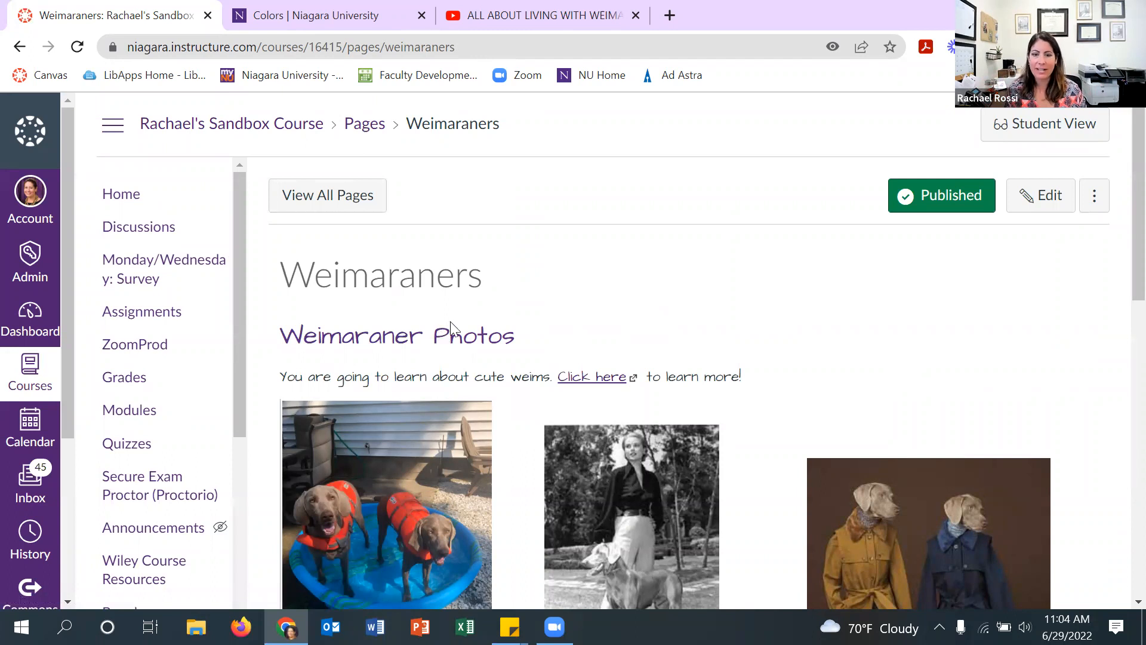
scroll(450, 334, "down", 1)
scroll(609, 299, "down", 2)
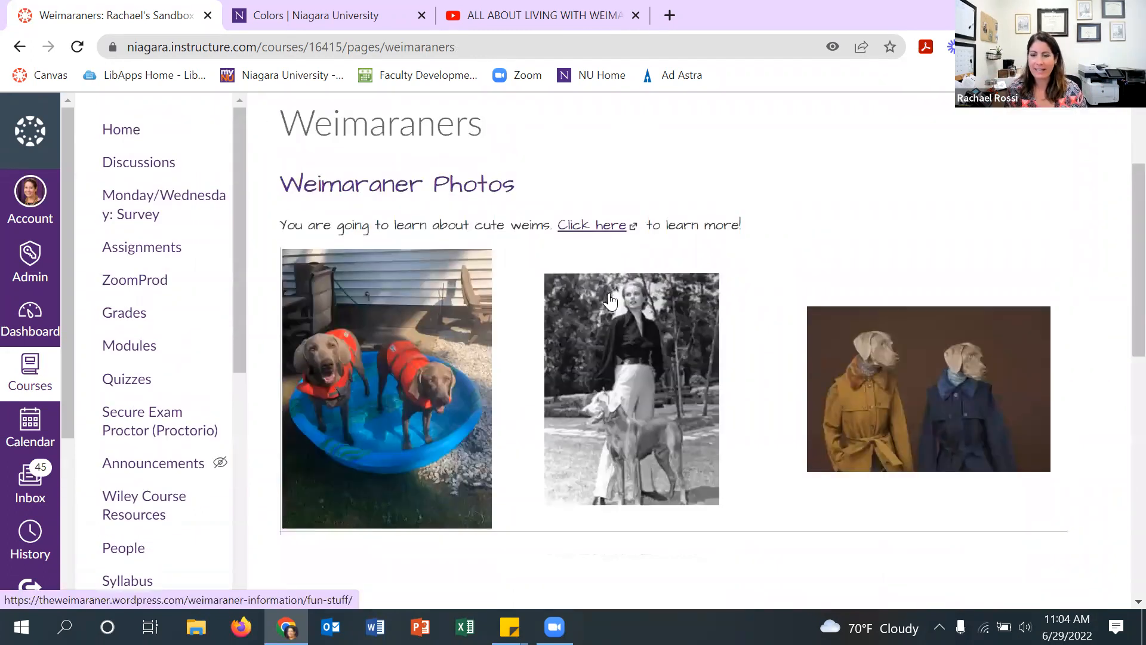
scroll(547, 340, "down", 5)
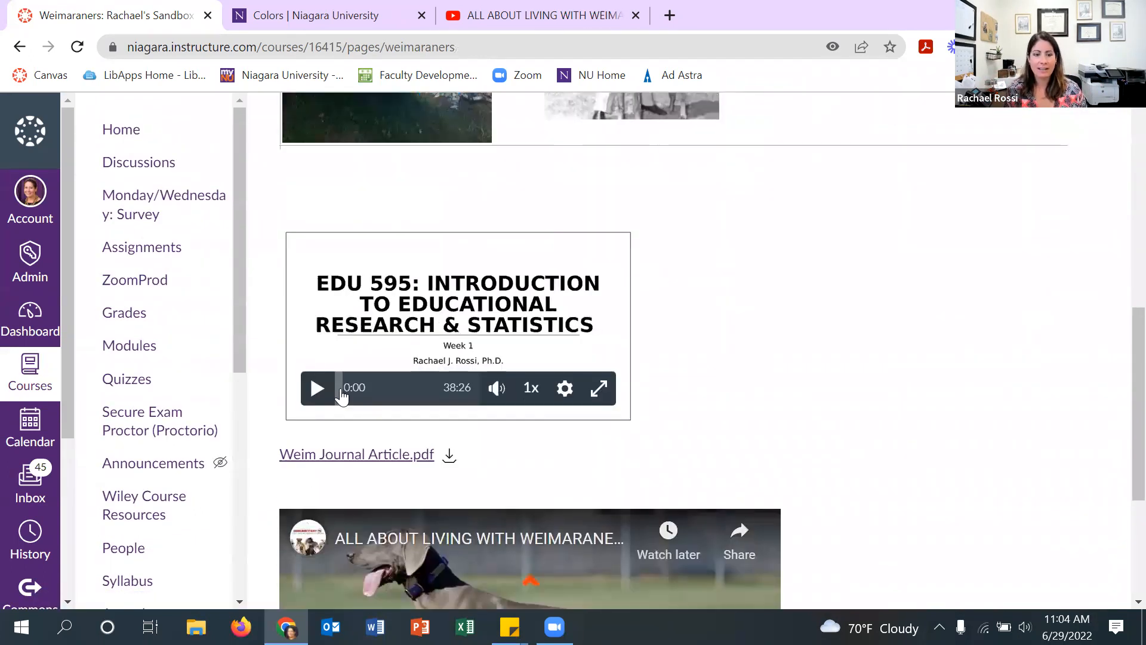
- Test the EDU 595 lecture video and the embedded YouTube video on the published page by briefly playing and pausing each
left_click(318, 389)
left_click(318, 389)
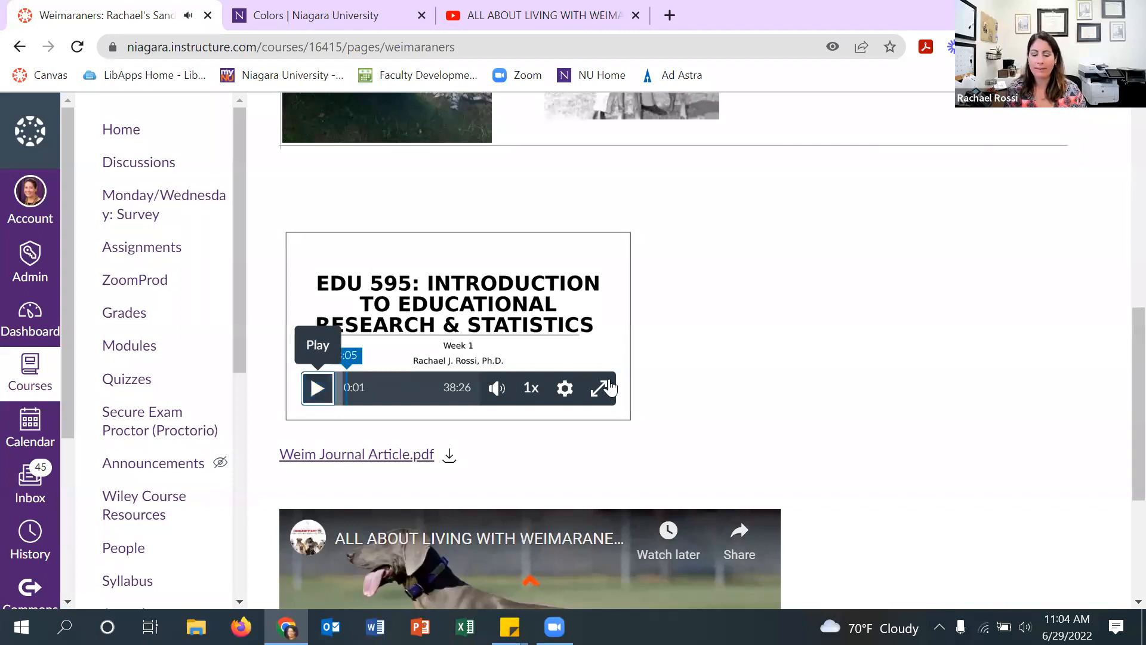
scroll(588, 302, "down", 4)
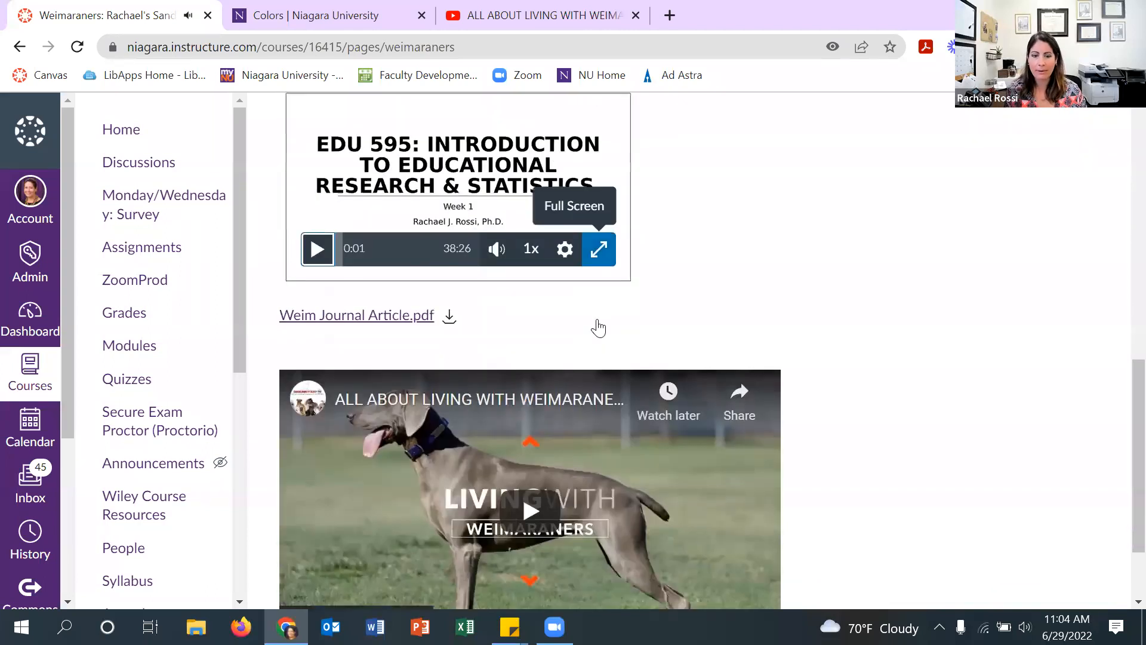
left_click(530, 396)
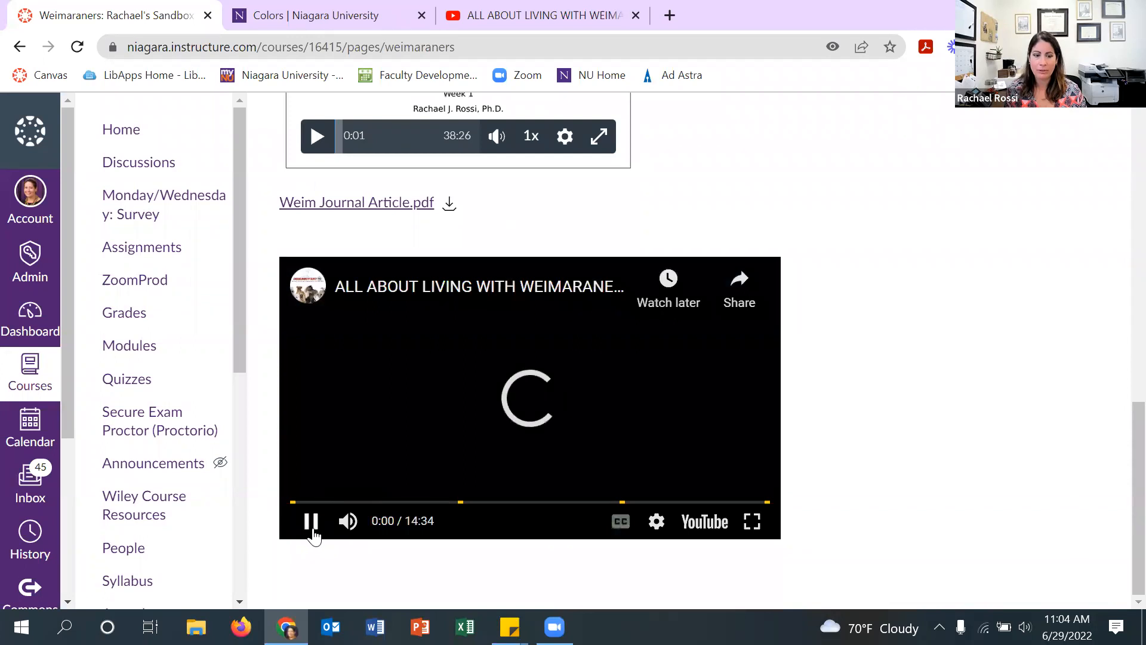
left_click(326, 524)
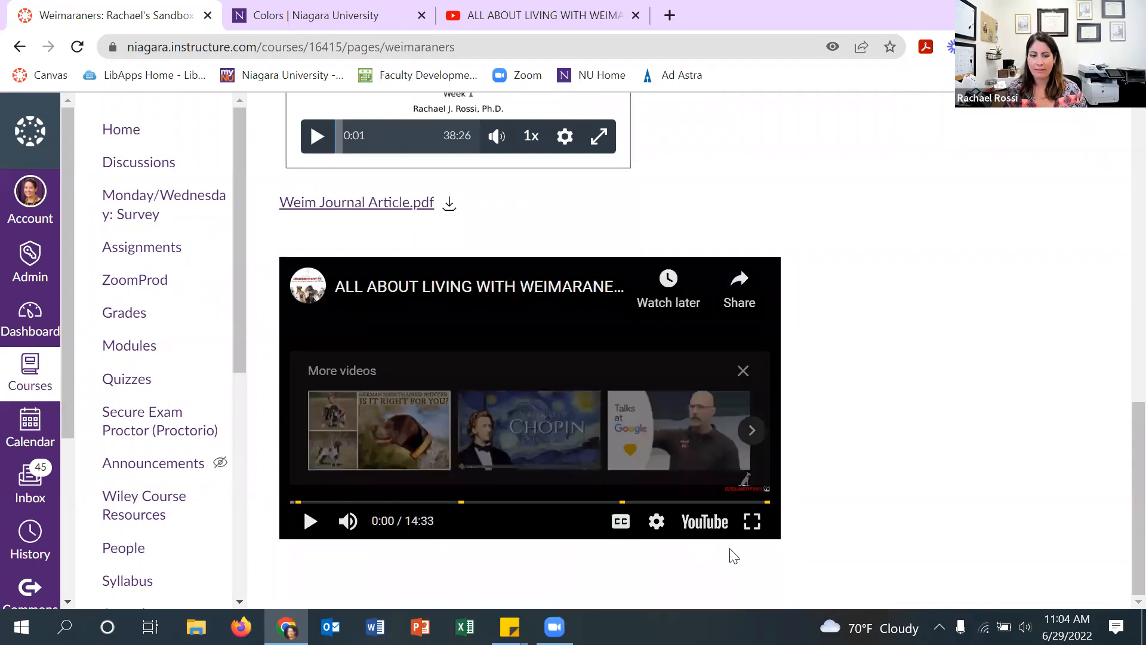
scroll(900, 429, "up", 6)
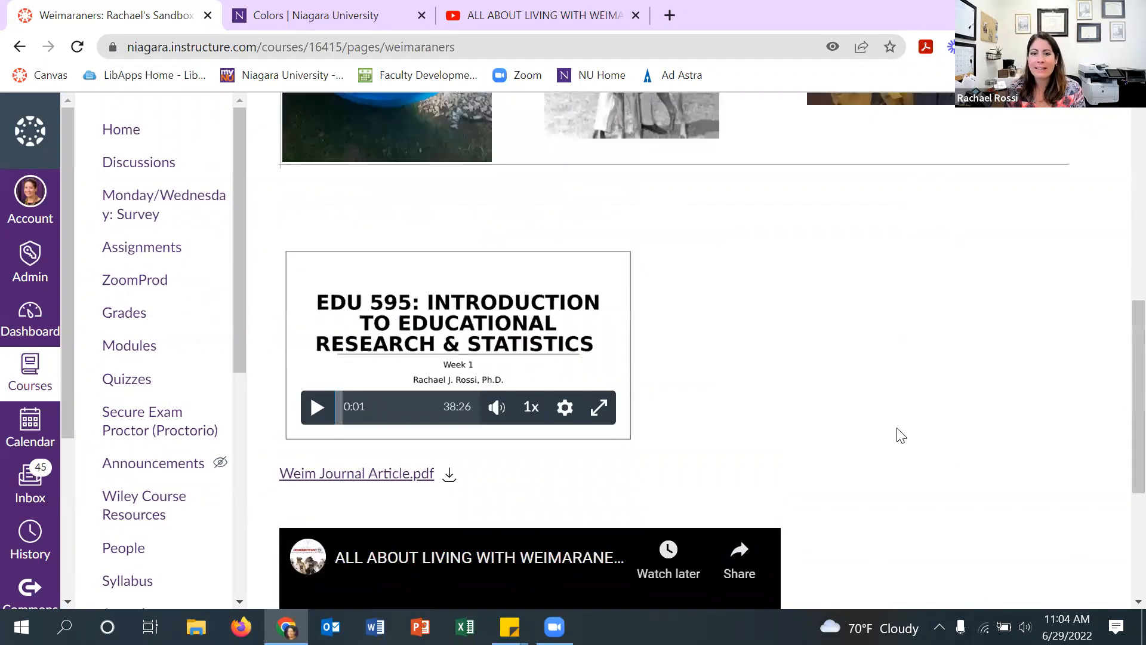
scroll(899, 437, "up", 5)
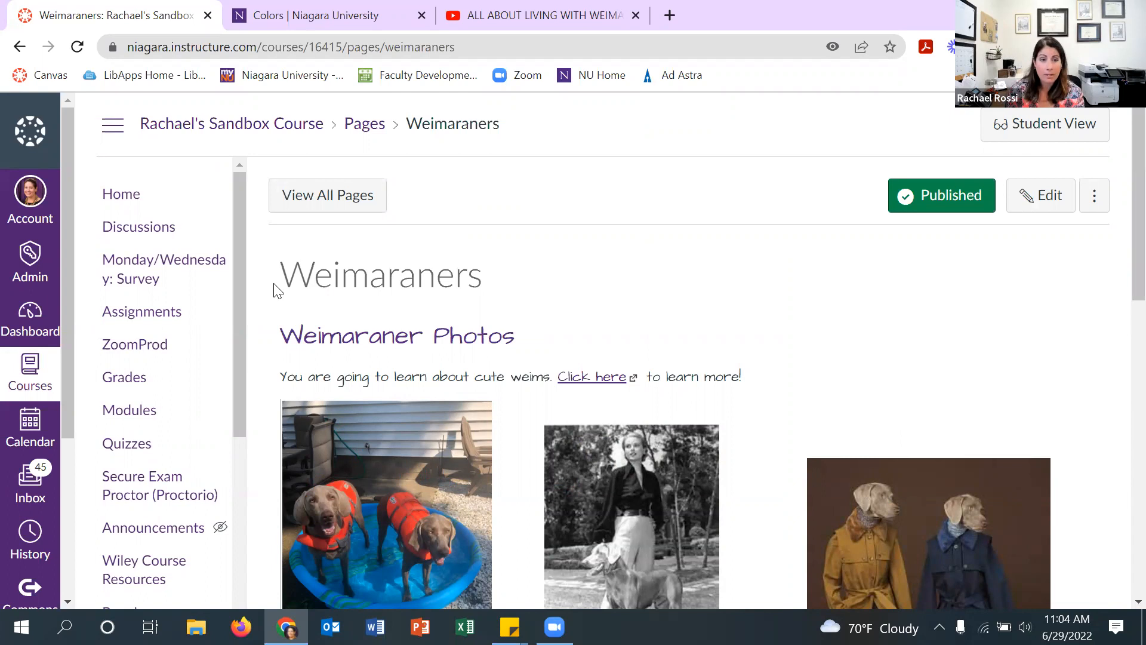
- Add the existing Weimaraners page as an item to the Google Drive Resources module
left_click(160, 413)
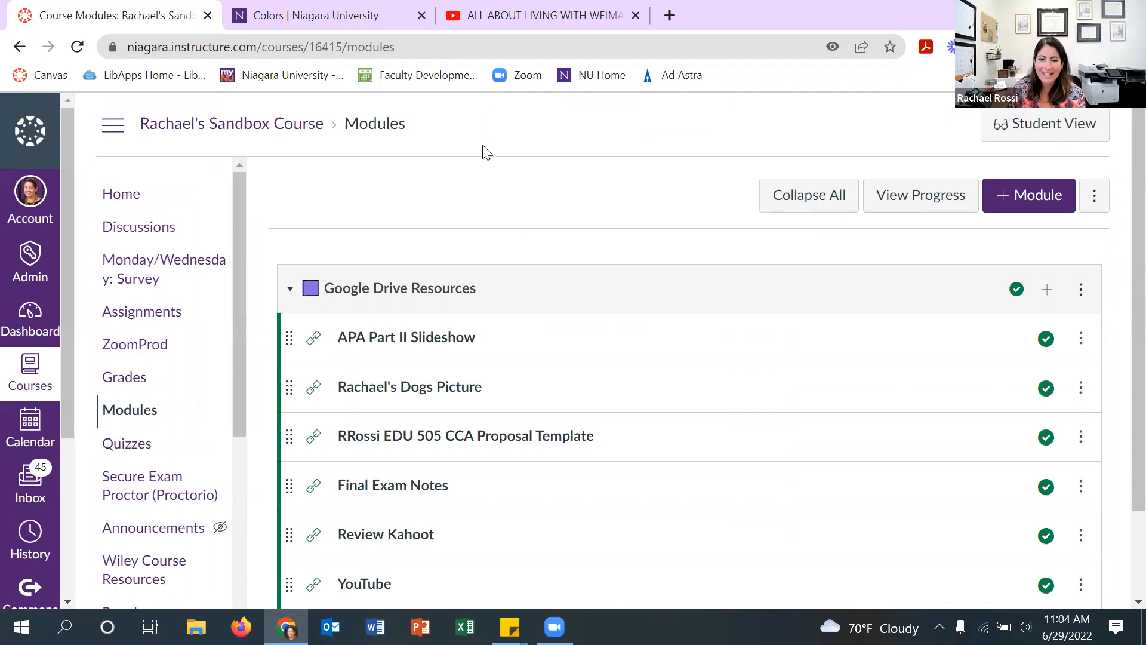
left_click(1048, 293)
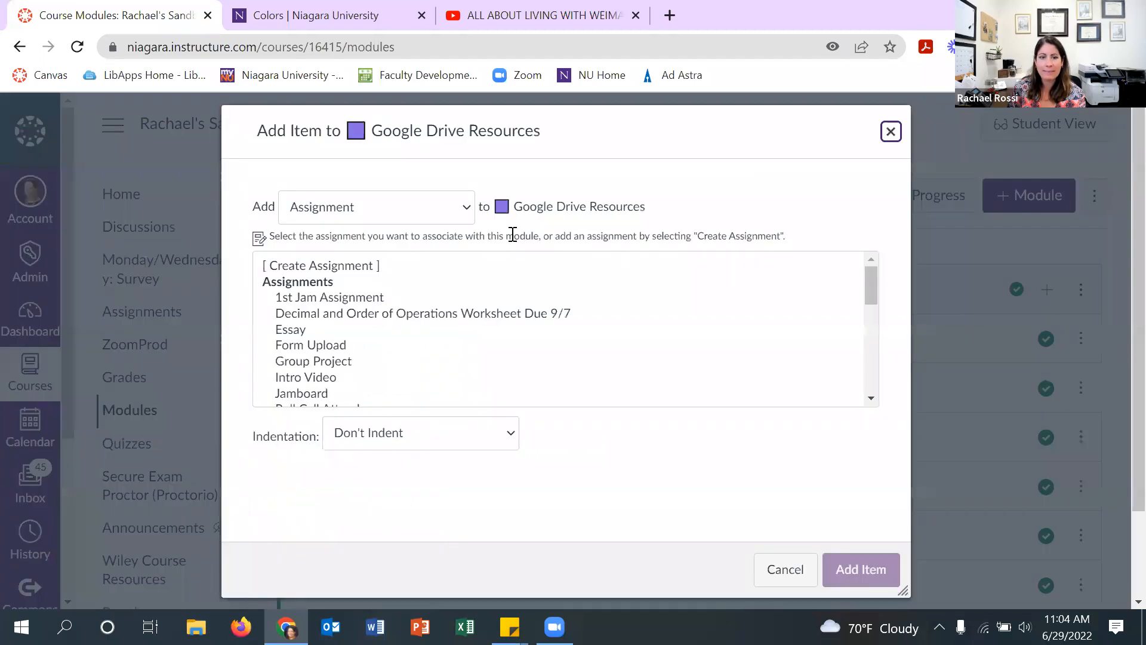
left_click(426, 209)
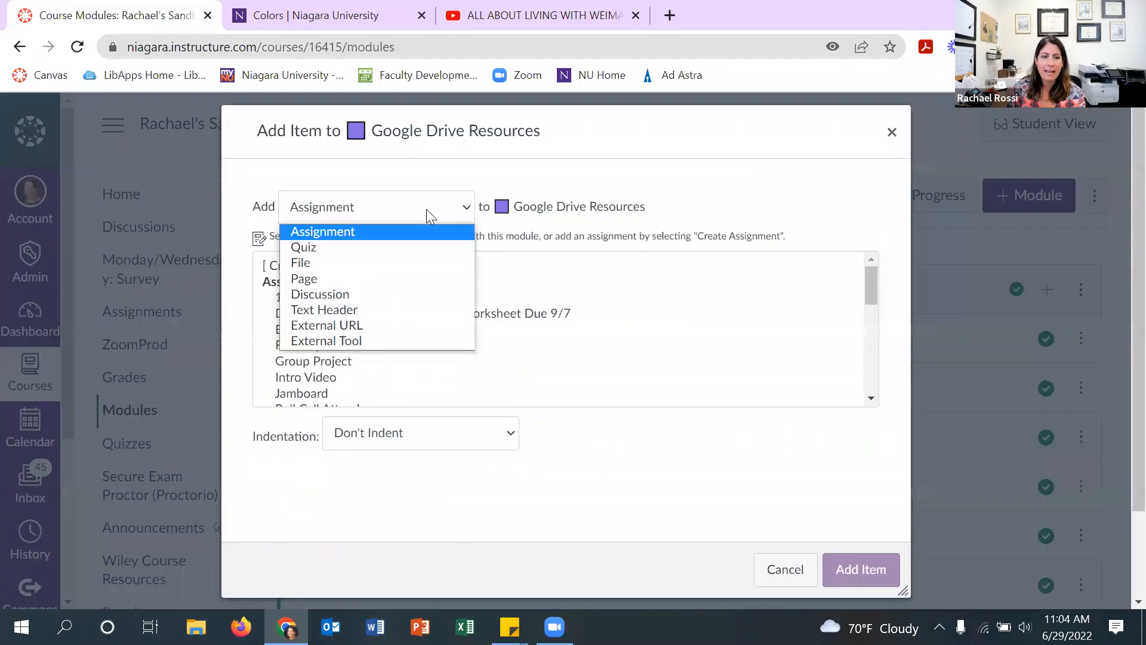
left_click(395, 278)
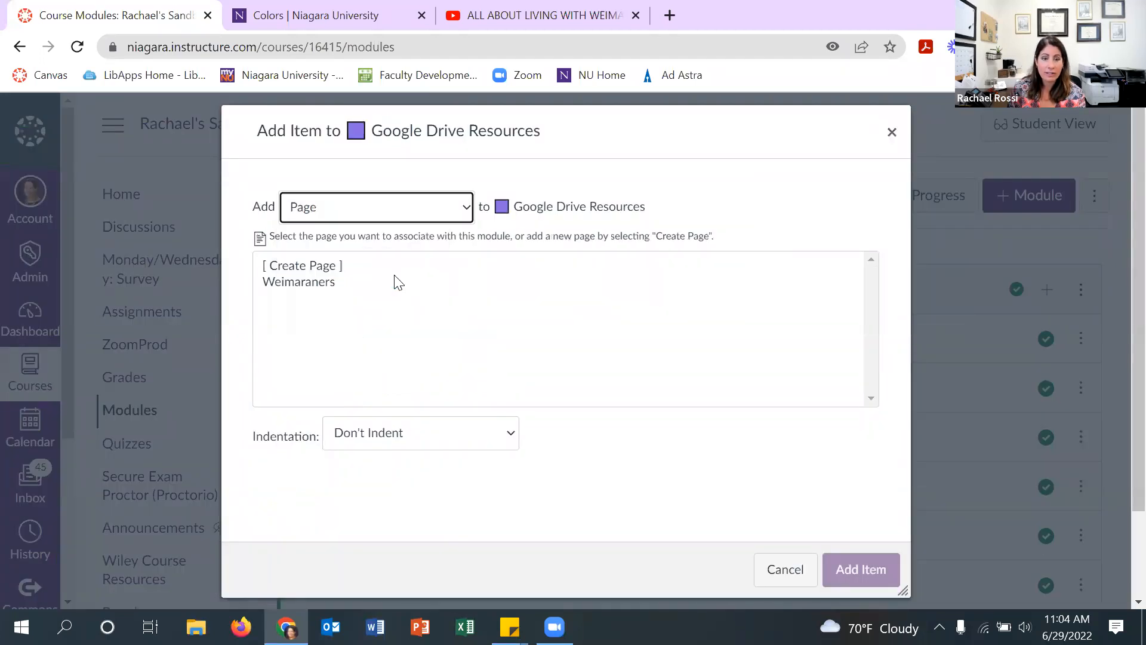
left_click(326, 285)
left_click(842, 575)
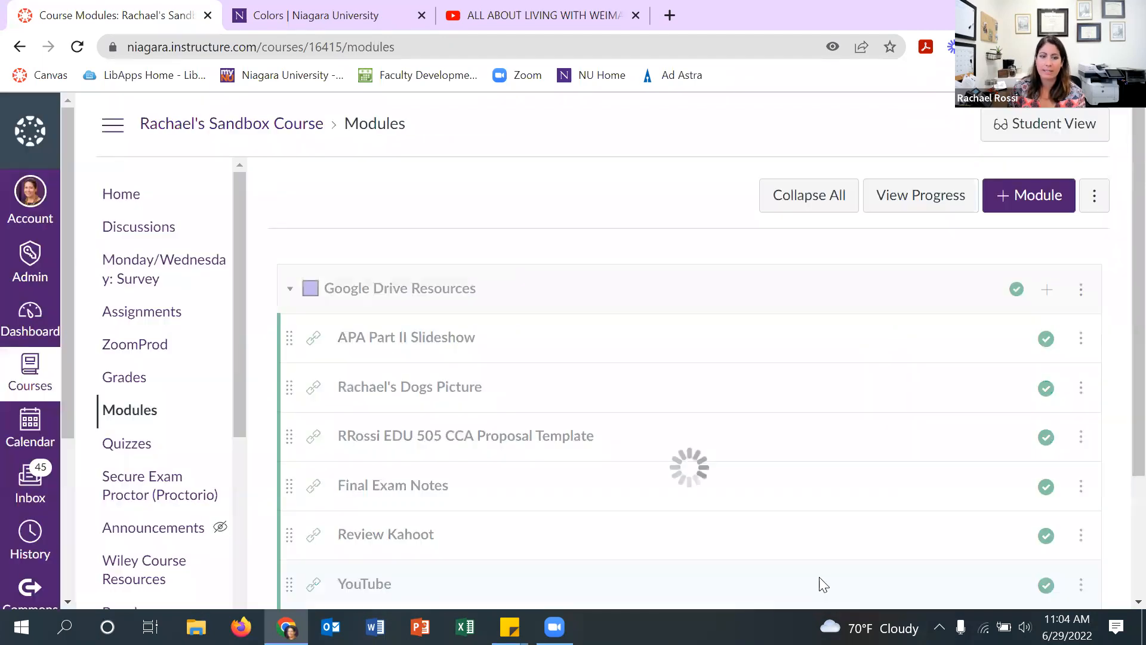
- Check the Weimaraners item in the Google Drive Resources module and open the Commons import from the course home page
scroll(693, 519, "down", 3)
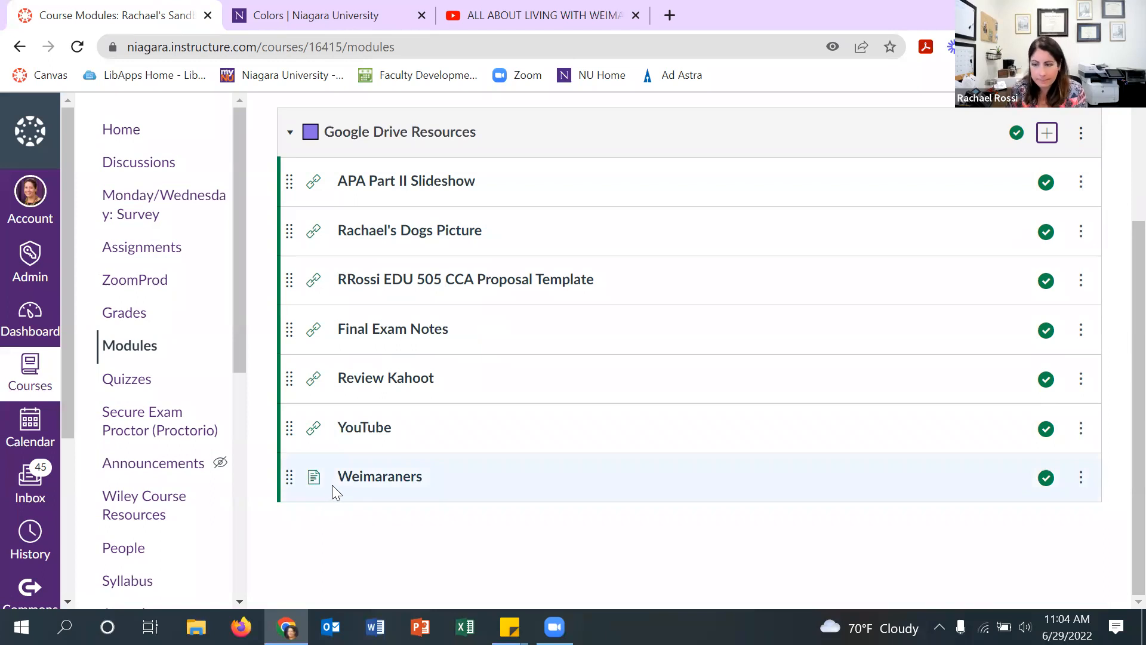
scroll(323, 498, "up", 3)
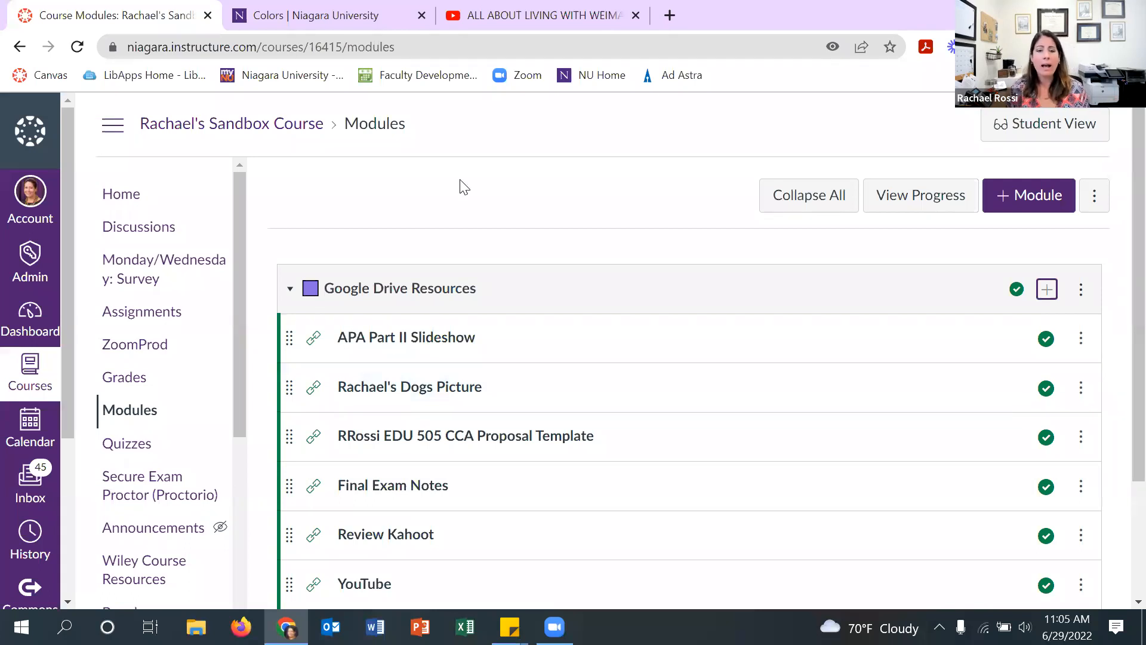
left_click(193, 199)
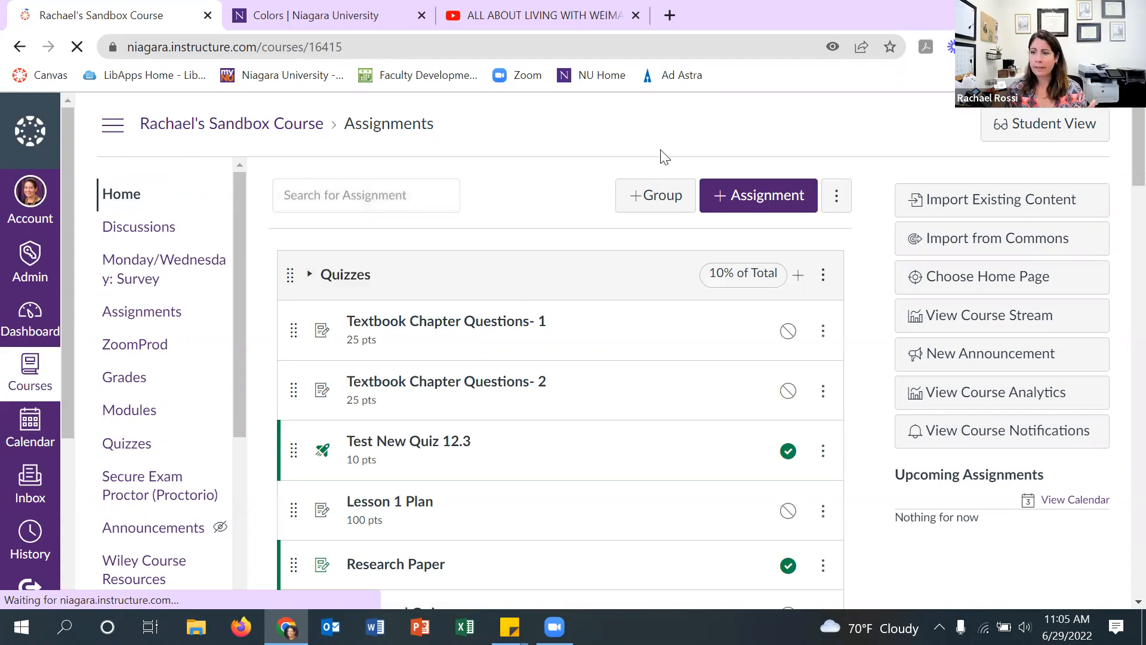
left_click(987, 239)
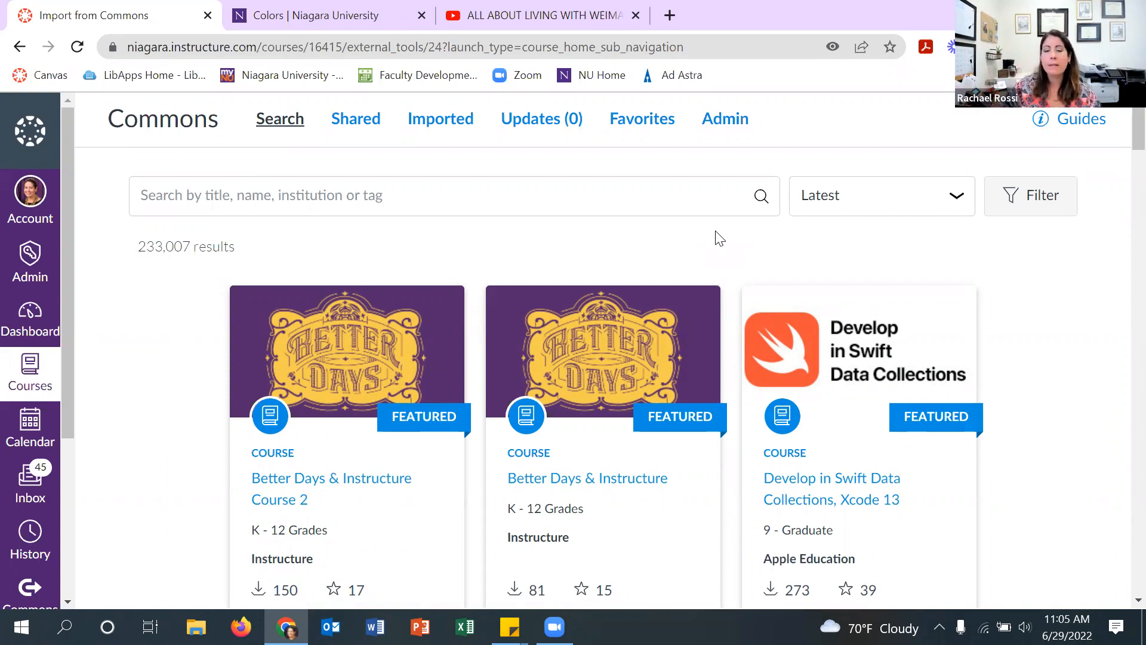
- Filter the Commons results to pages only and review the content type, grade level and sharing filter options
left_click(1050, 196)
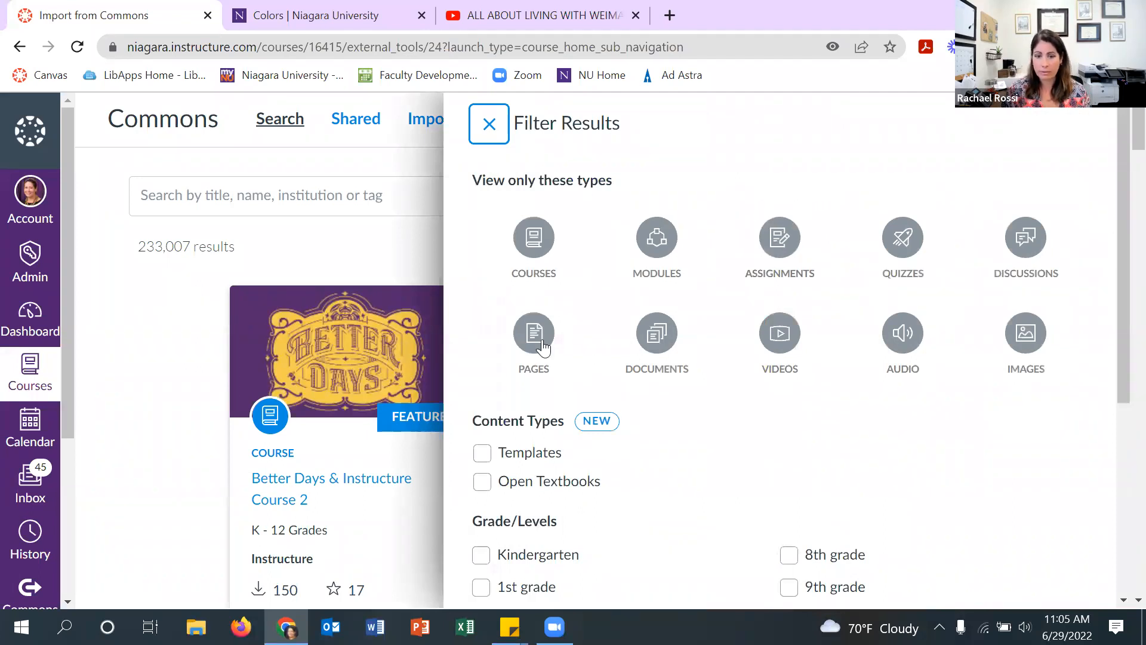
left_click(576, 346)
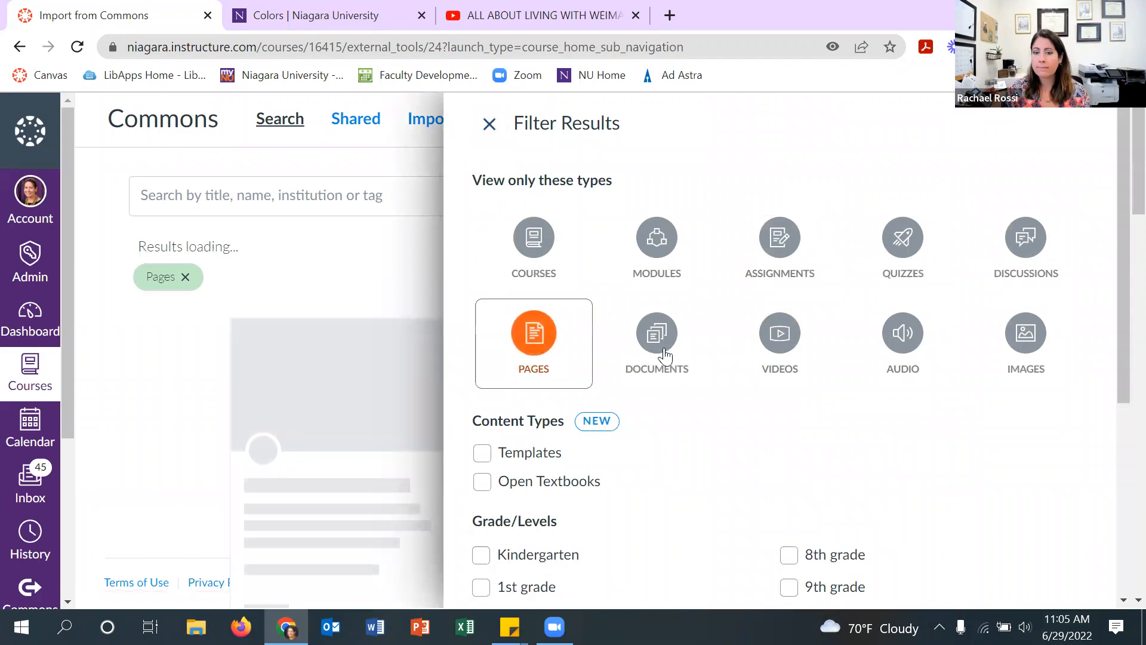
scroll(631, 398, "down", 3)
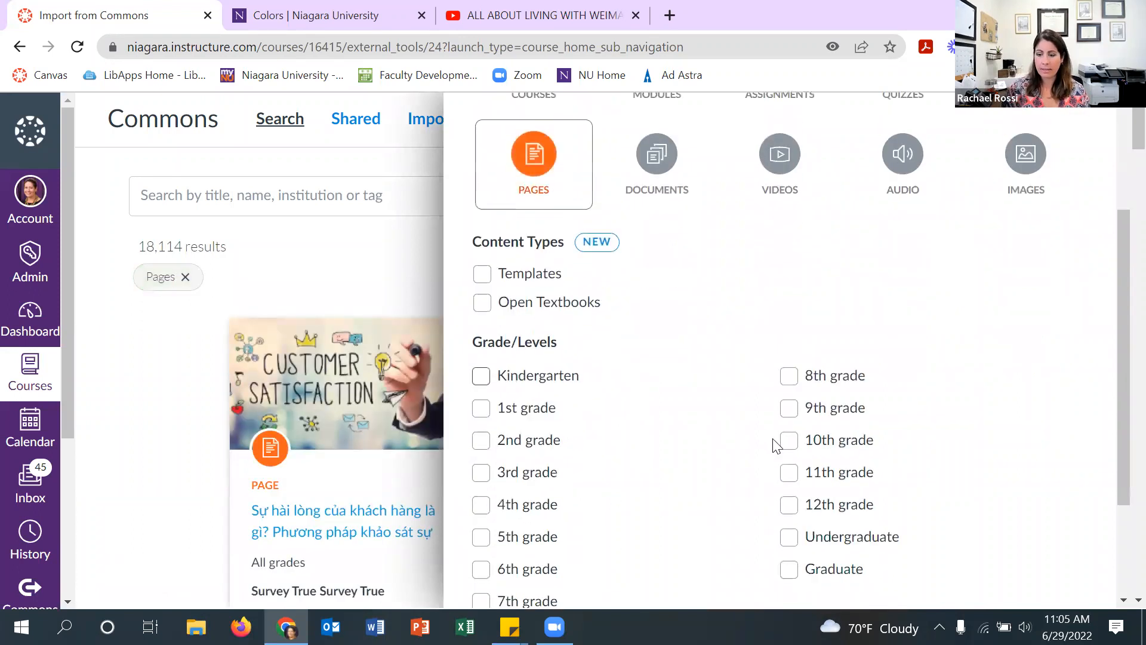
scroll(776, 444, "down", 3)
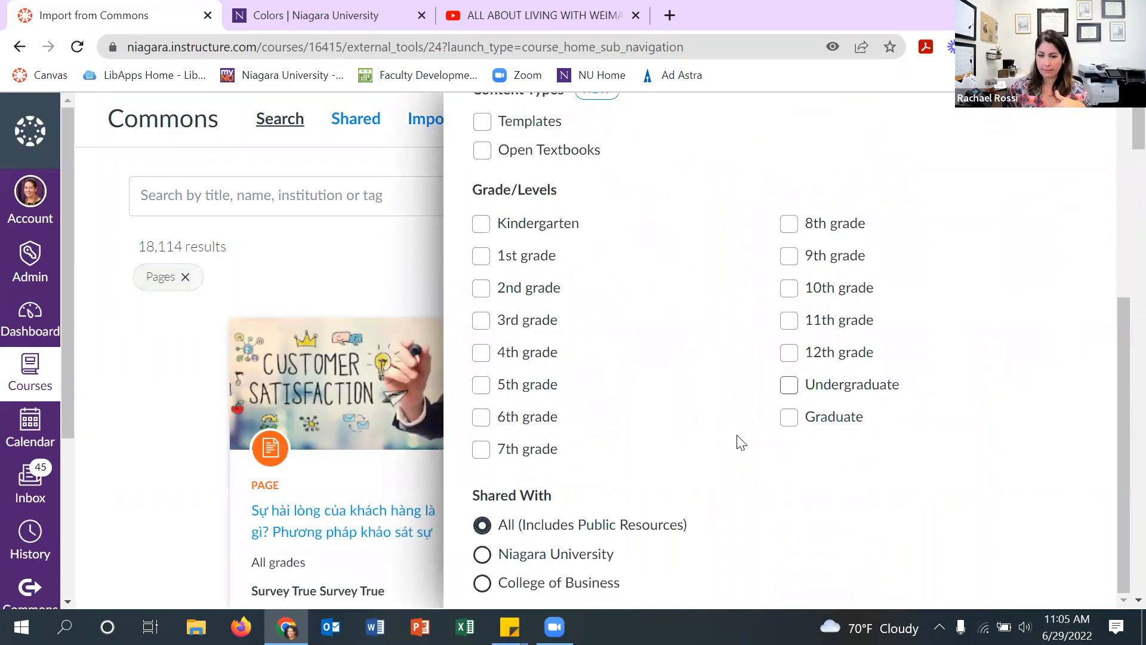
scroll(710, 514, "down", 3)
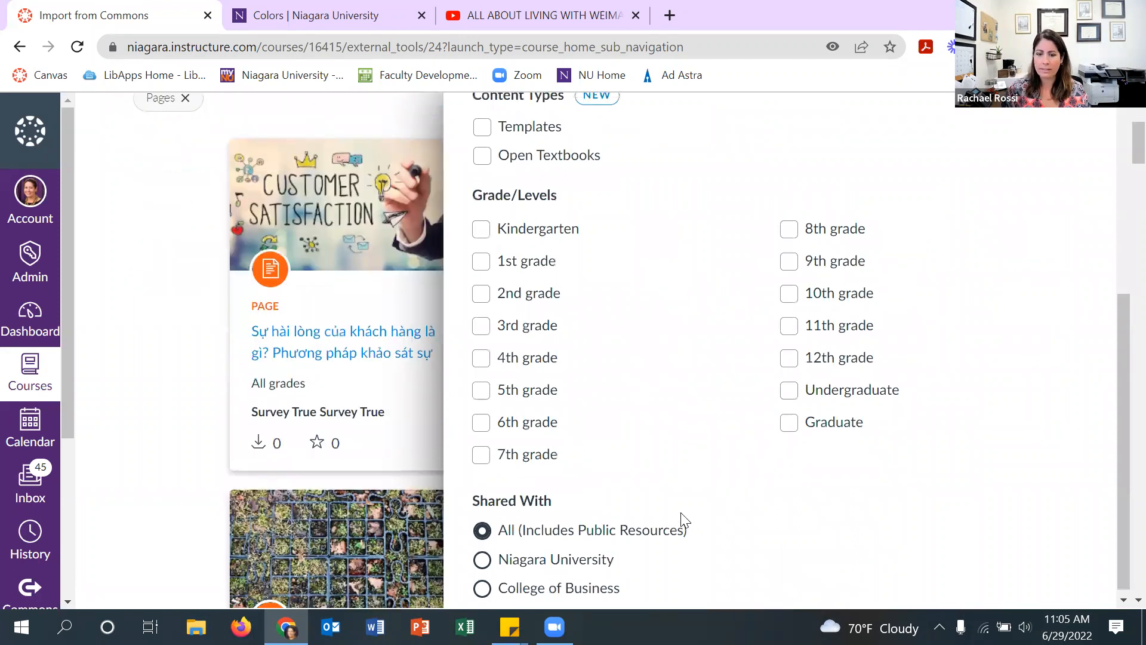
scroll(681, 520, "up", 8)
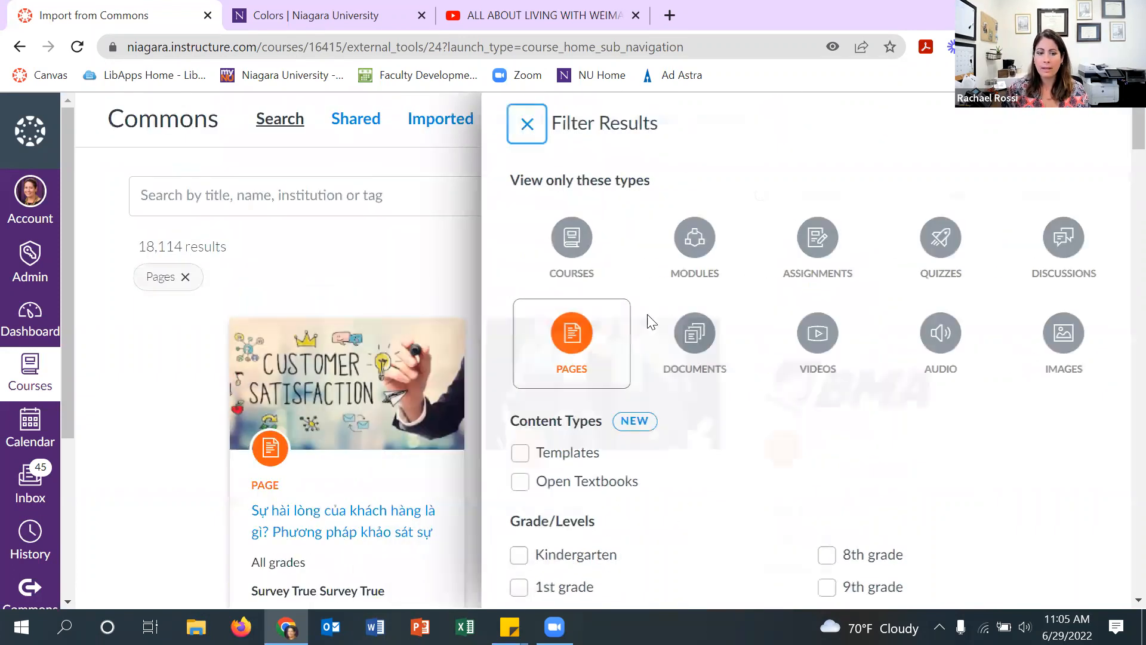
- Open the Biology Theme Package page from the Commons results and examine its preview of week banners, module banners and icons
scroll(660, 380, "down", 6)
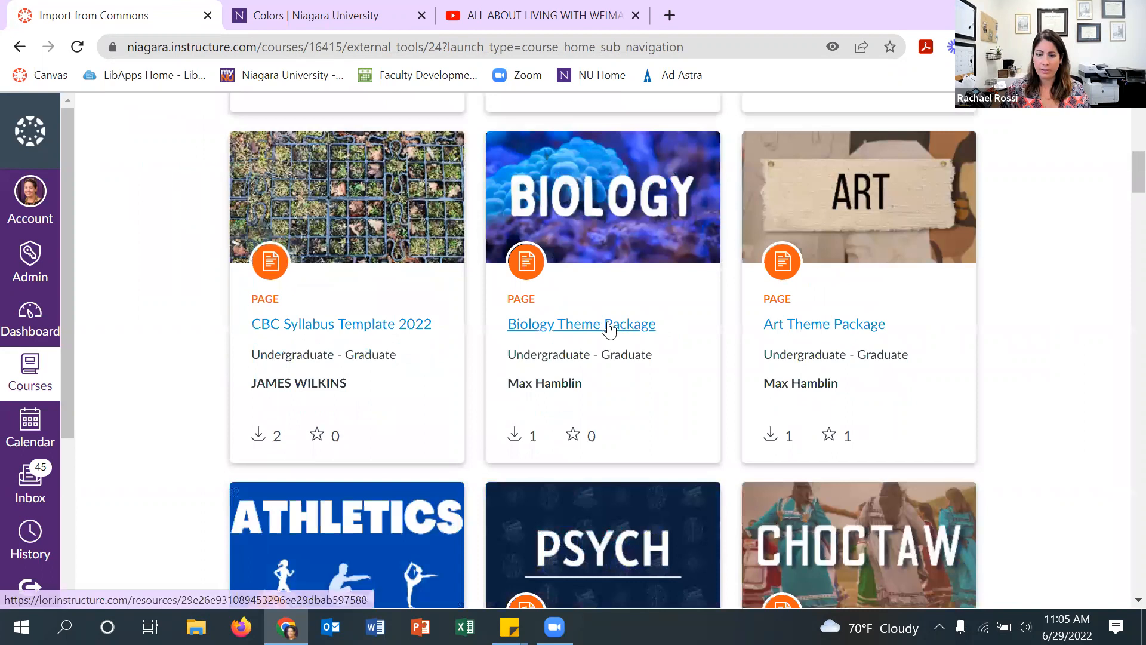
left_click(609, 326)
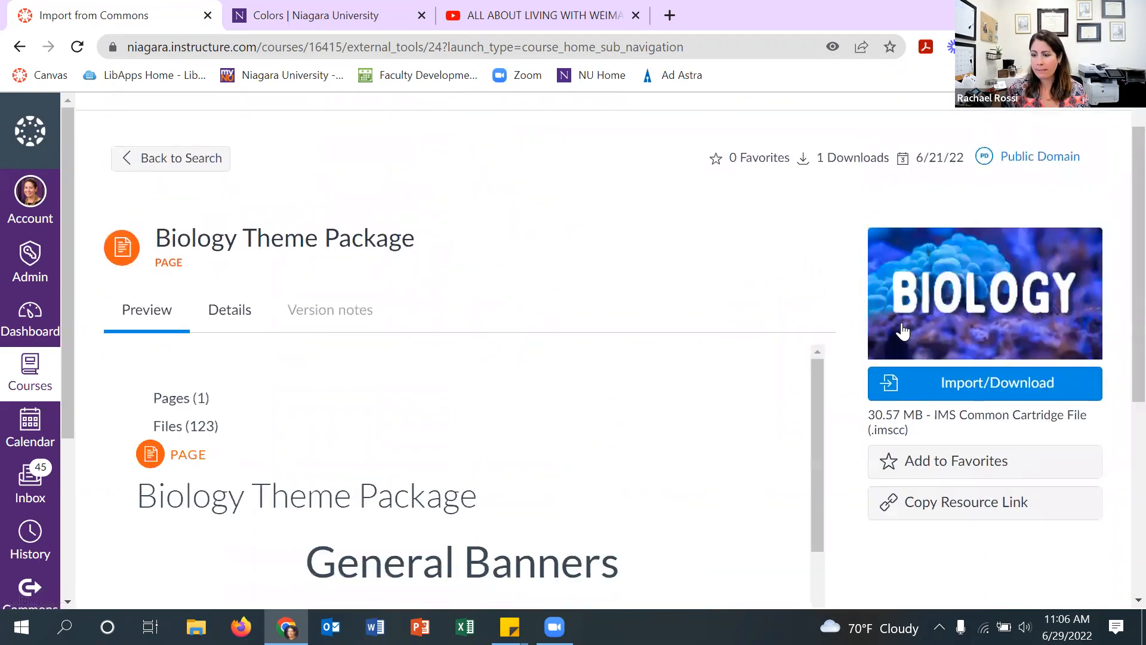
scroll(902, 331, "down", 1)
scroll(752, 341, "down", 5)
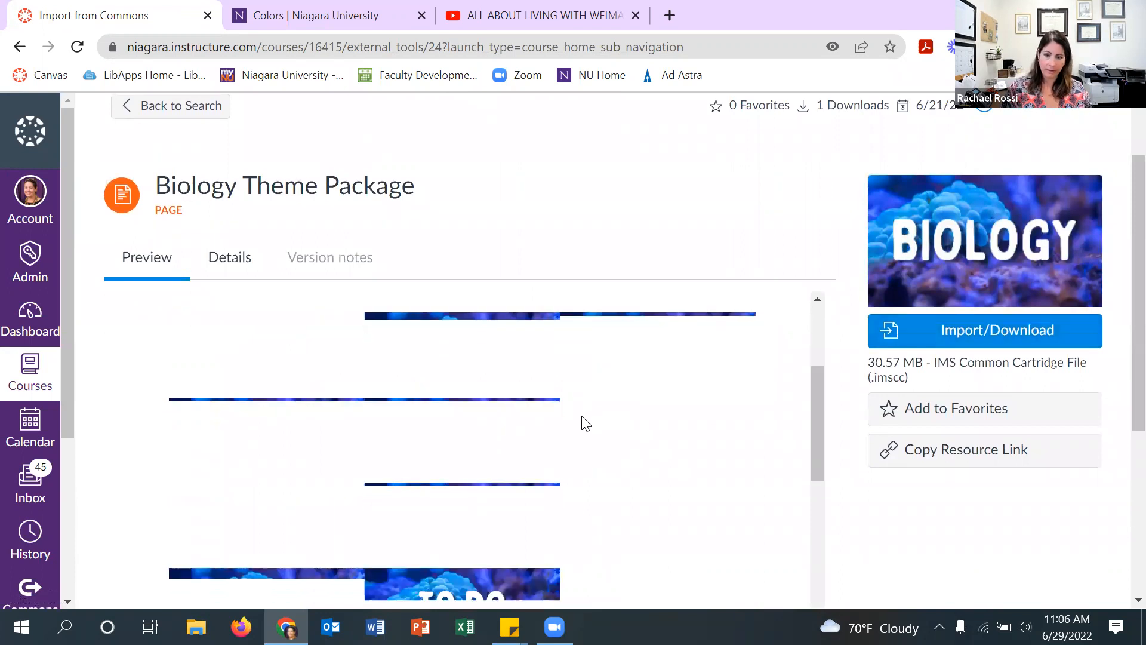
scroll(585, 421, "down", 3)
scroll(585, 419, "down", 3)
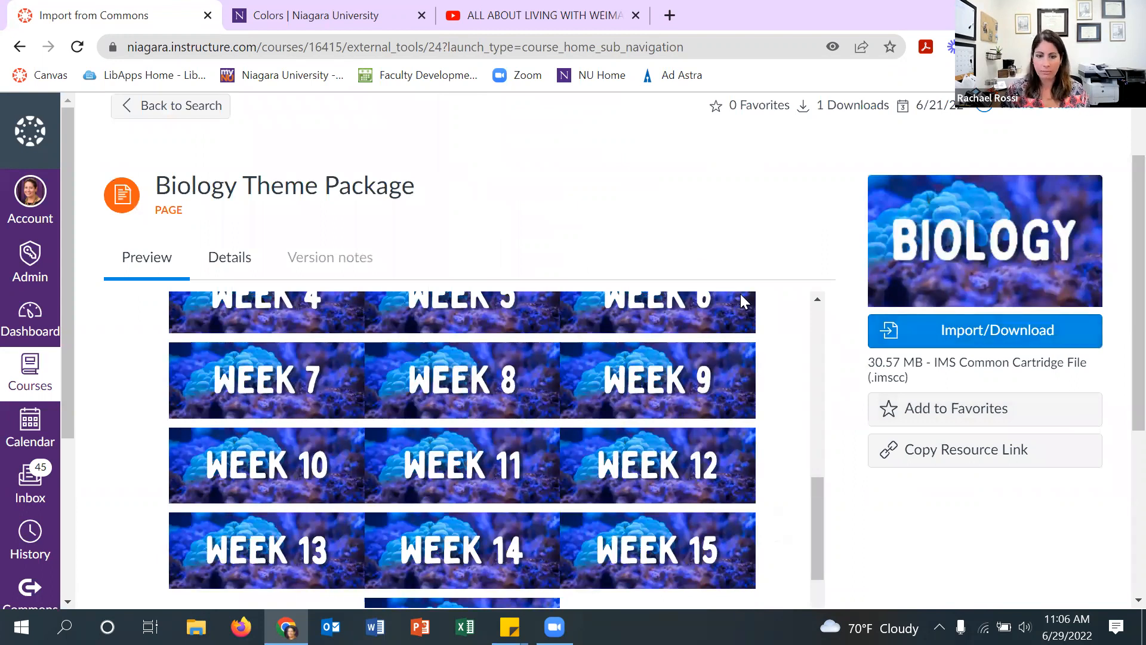
scroll(735, 303, "down", 5)
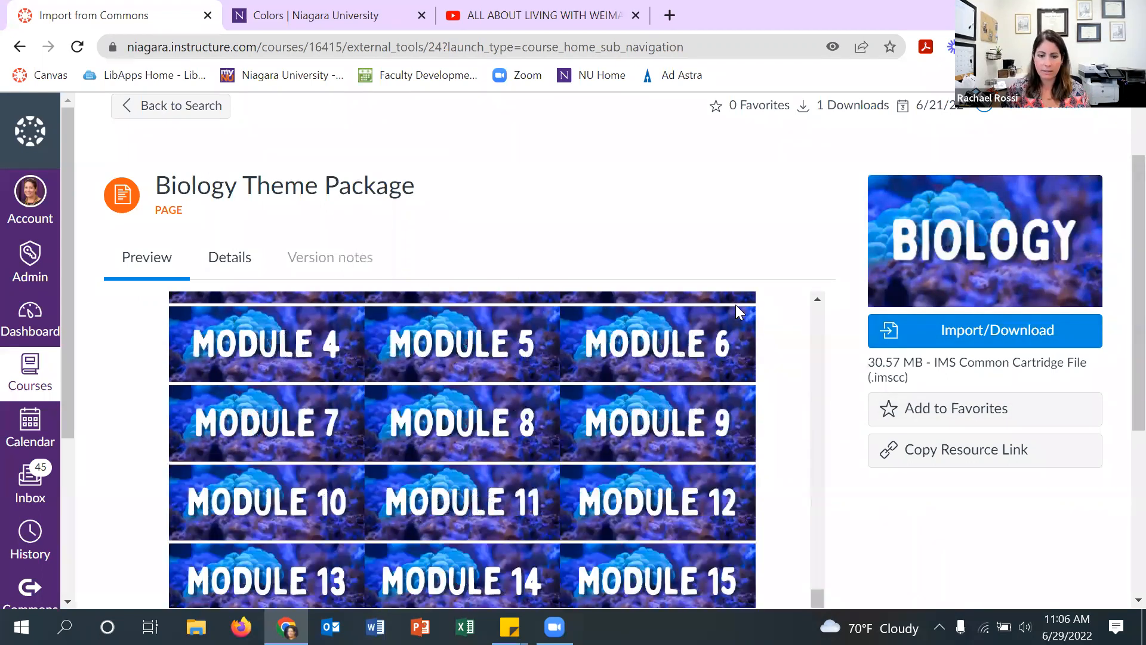
scroll(788, 416, "down", 6)
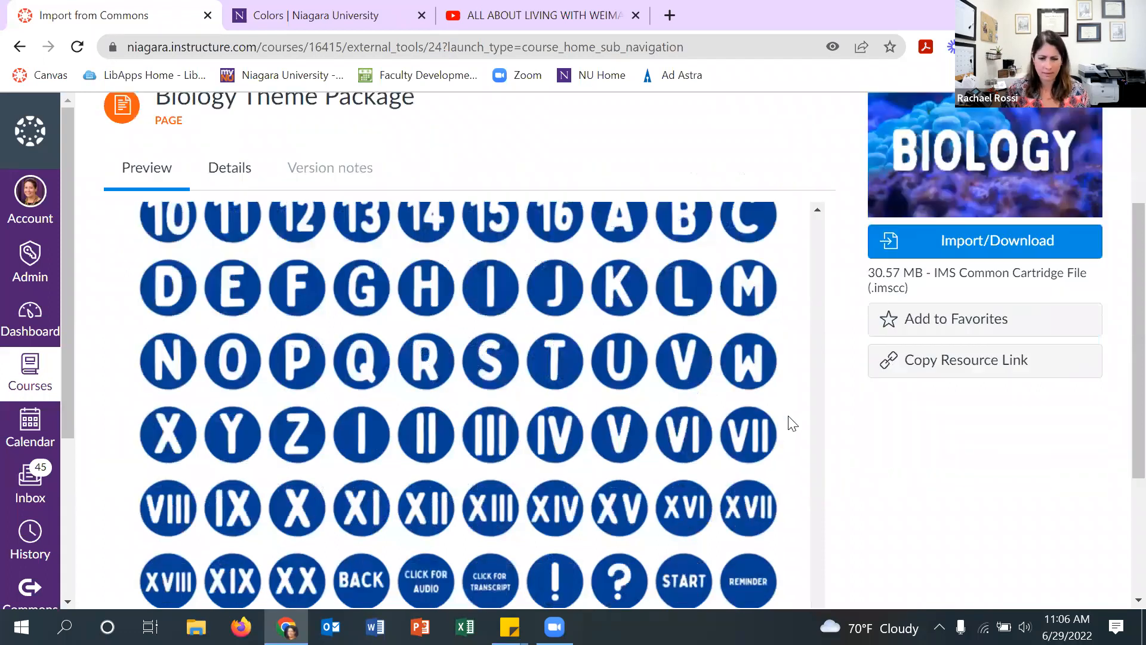
scroll(789, 420, "down", 3)
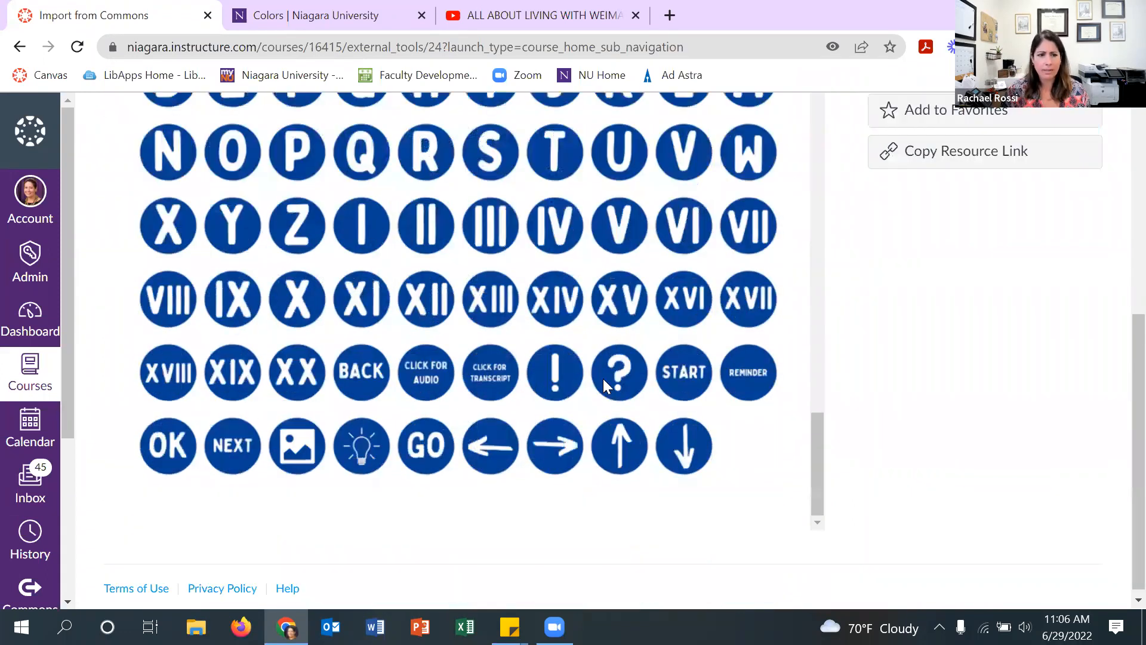
scroll(603, 378, "up", 6)
scroll(600, 471, "up", 10)
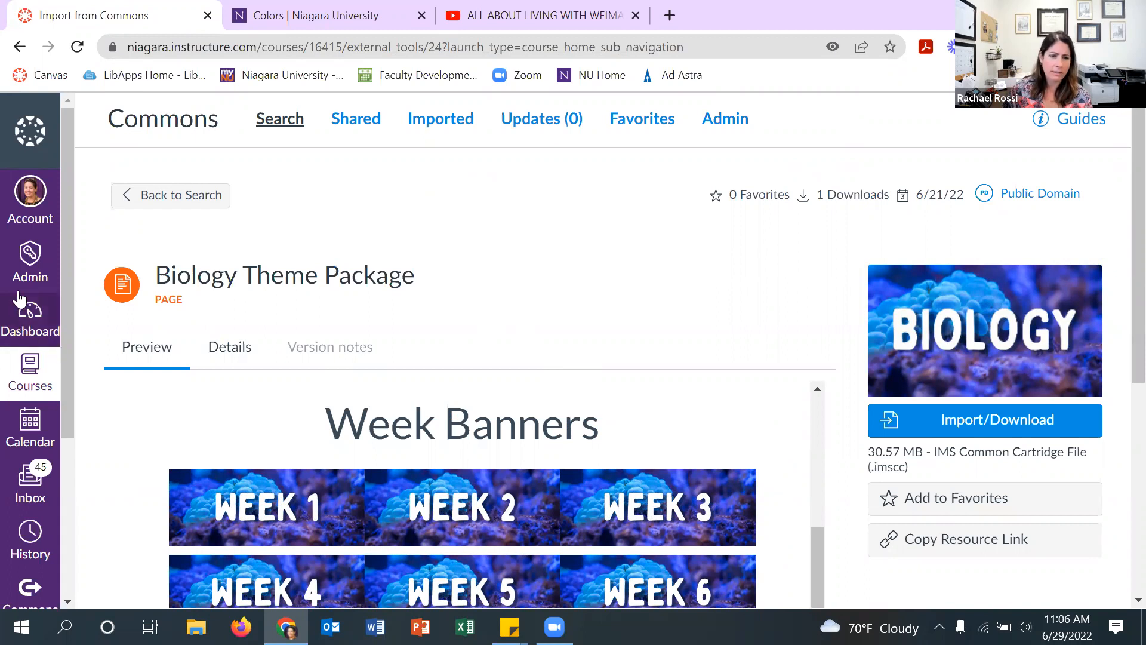
- Return to the sandbox course's list of pages and set the Weimaraners page as the front page
left_click(20, 322)
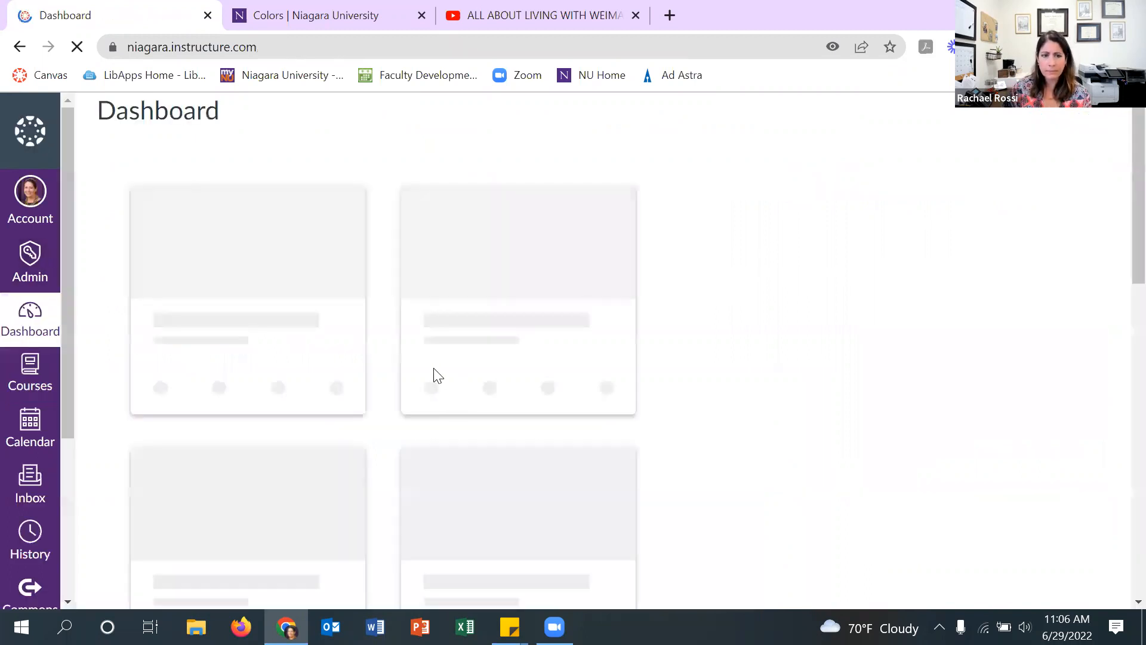
scroll(588, 370, "down", 3)
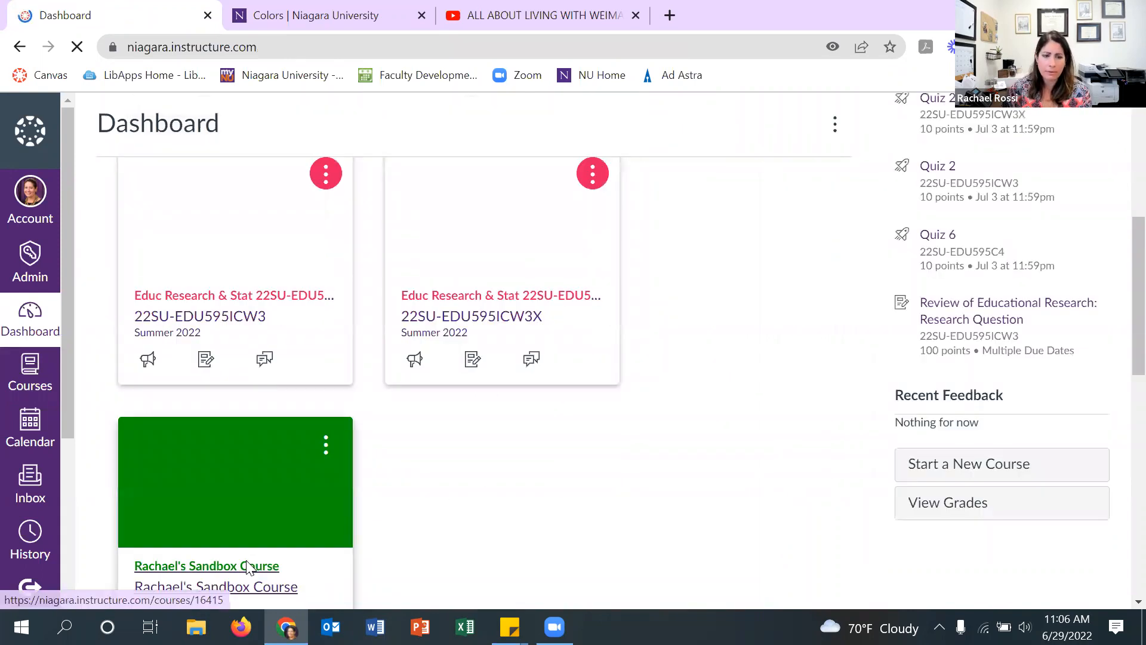
left_click(248, 565)
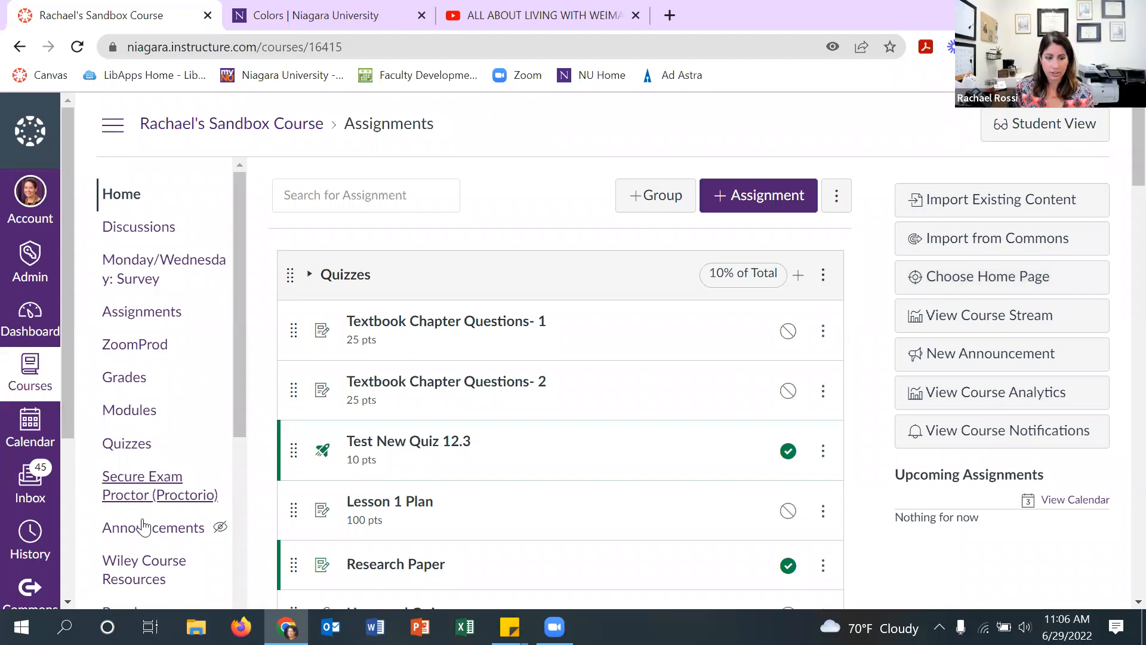
scroll(144, 527, "down", 7)
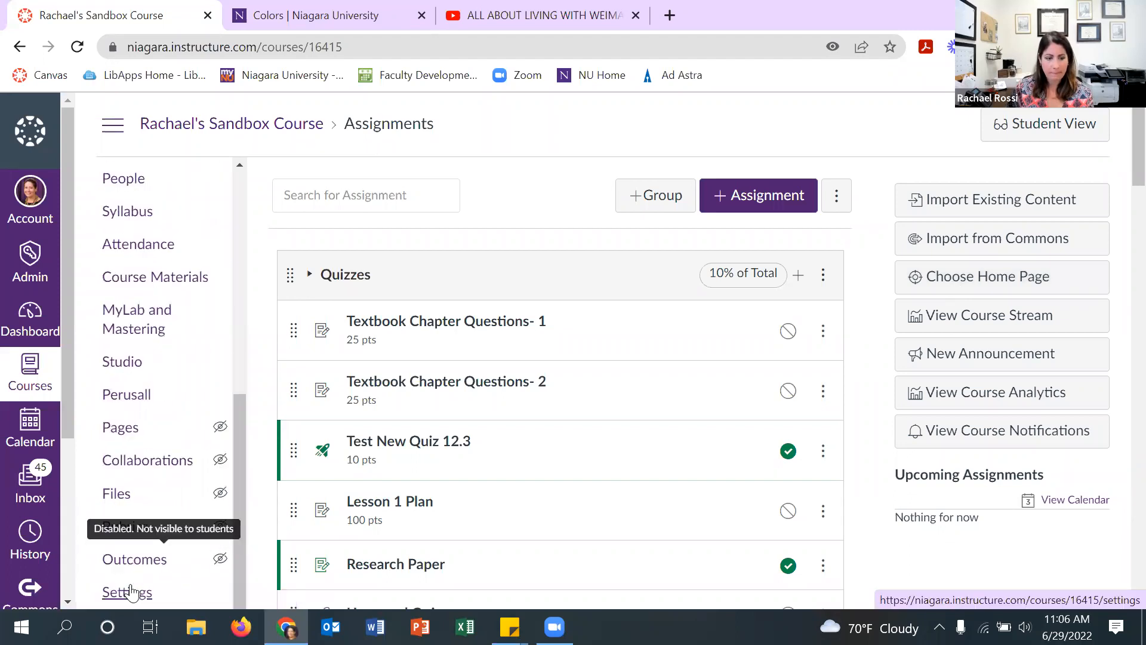
left_click(121, 428)
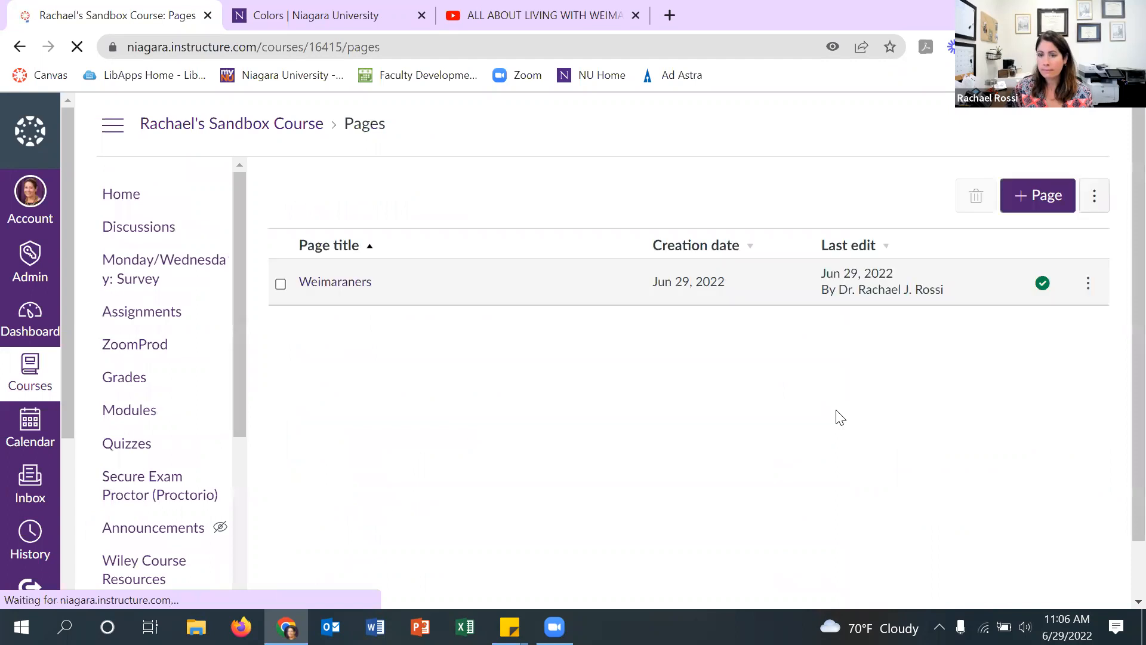
left_click(1089, 286)
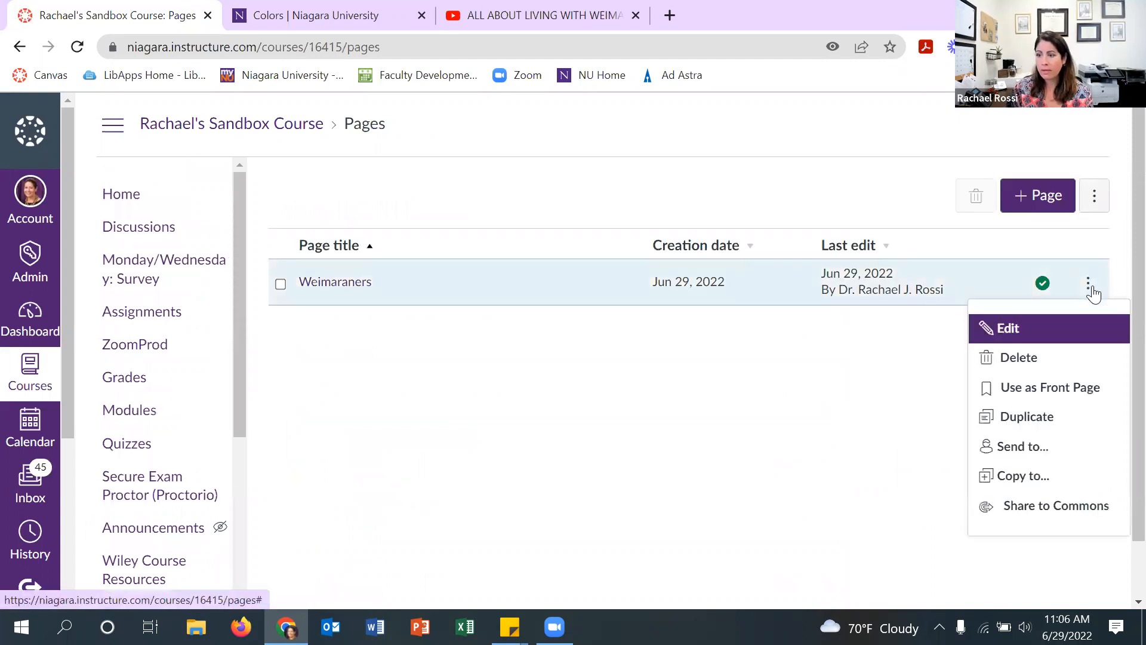
left_click(1056, 393)
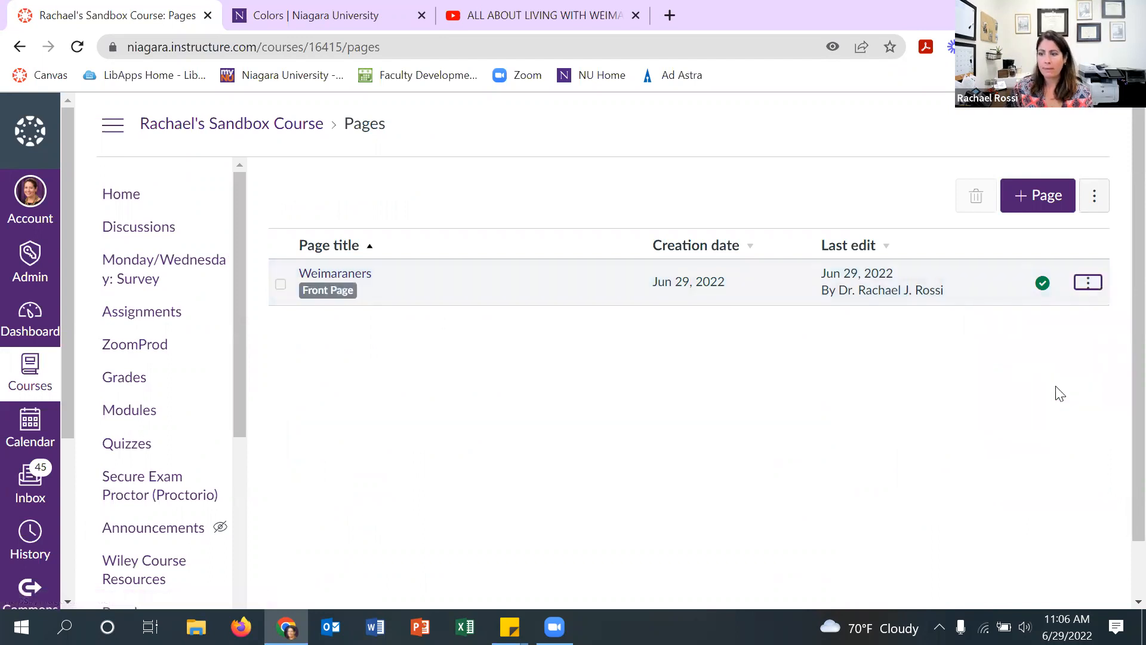
- Set the course home page to display the Pages Front Page and save the choice
left_click(151, 195)
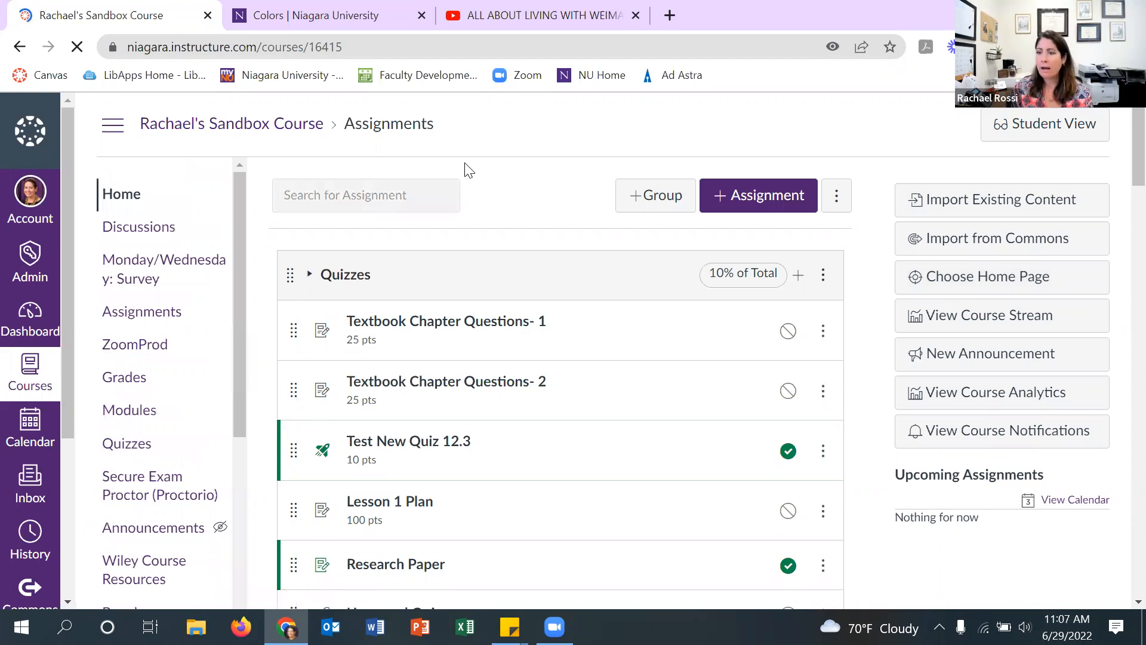
left_click(971, 276)
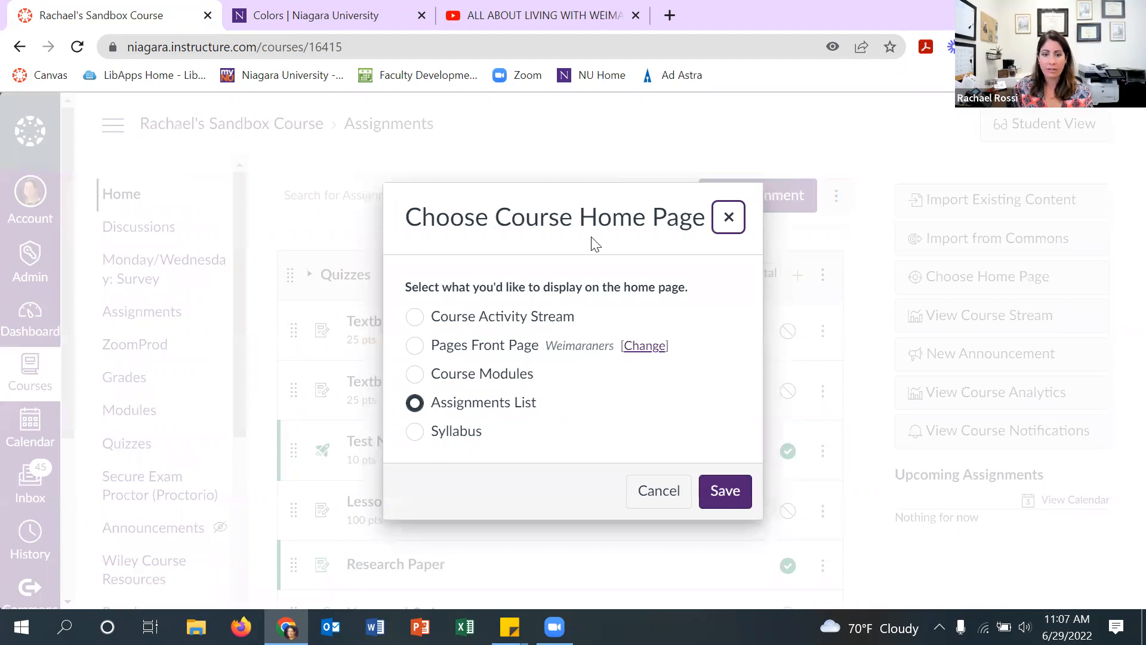
left_click(418, 346)
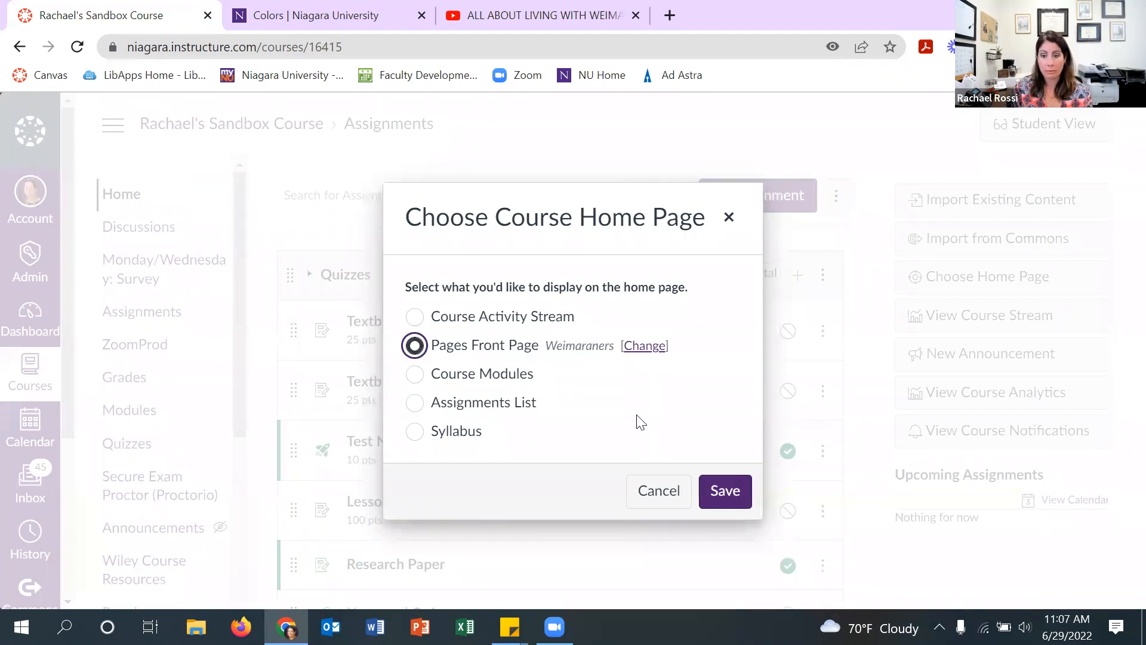
left_click(733, 491)
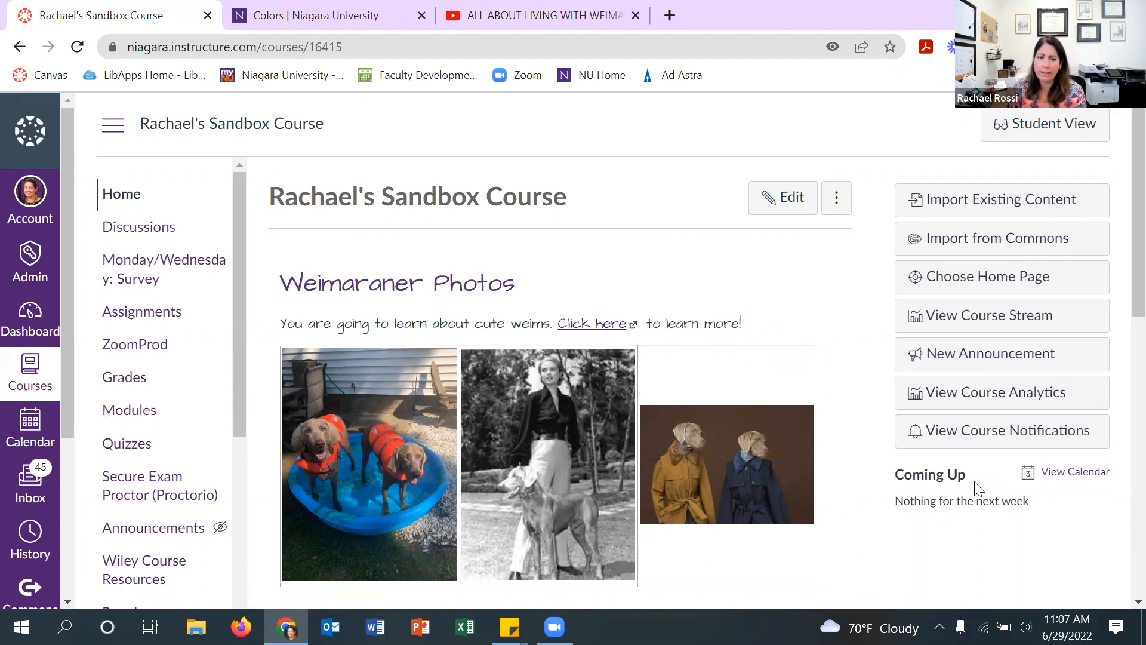
- Review the course home page's photos, lecture video, PDF link and embedded YouTube video
scroll(824, 343, "down", 8)
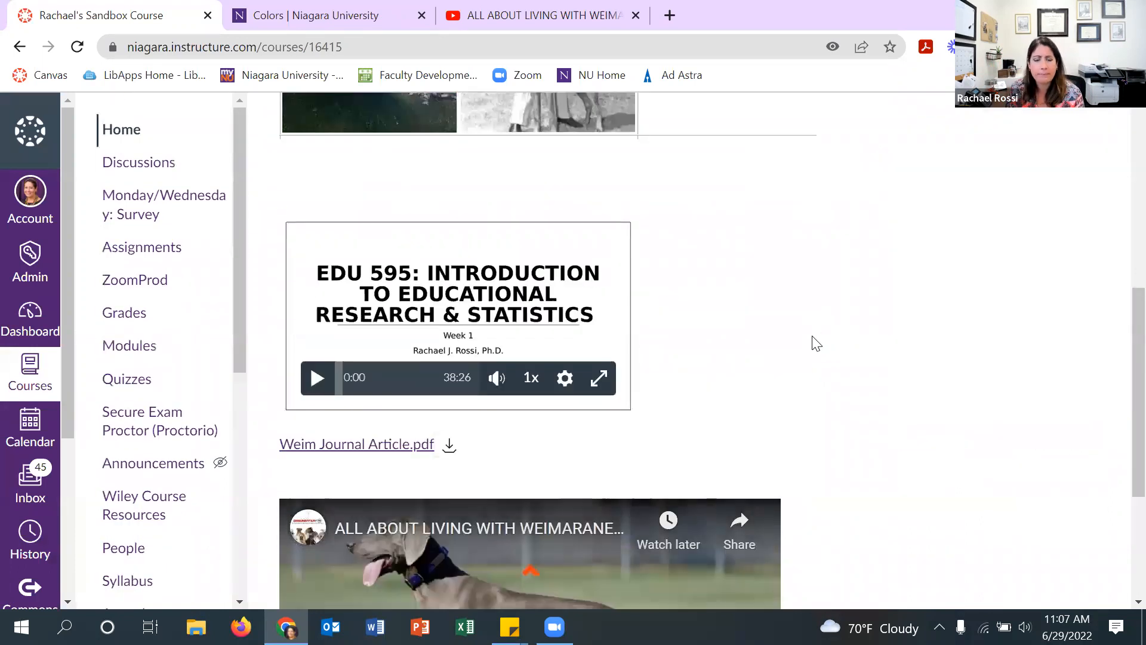
scroll(815, 343, "up", 4)
scroll(814, 344, "up", 4)
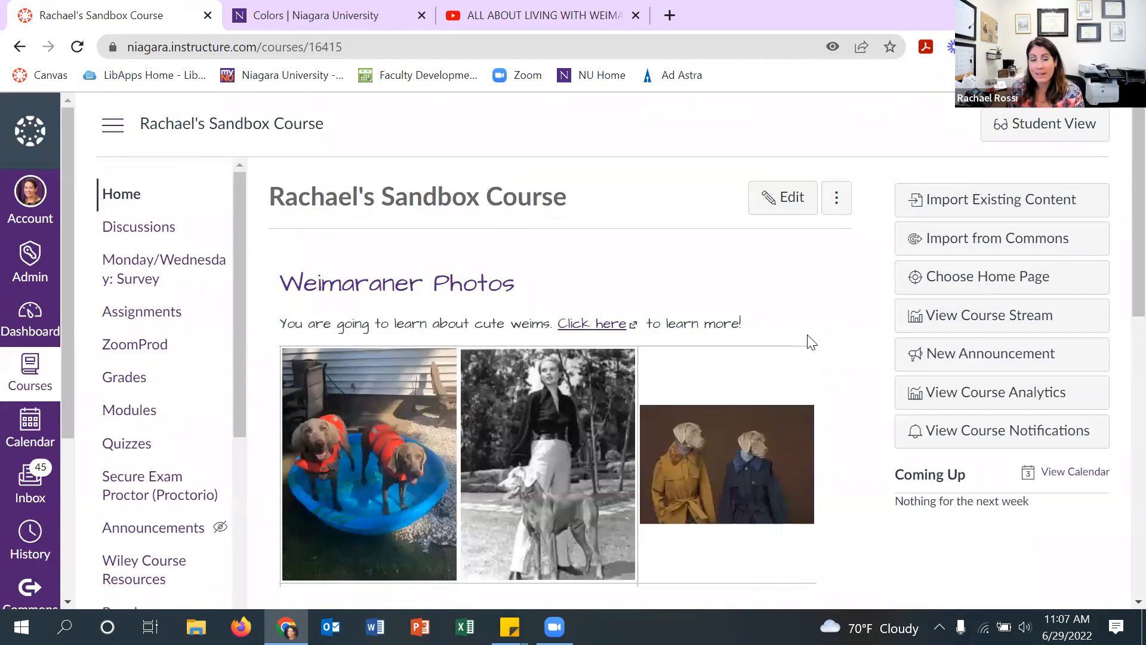